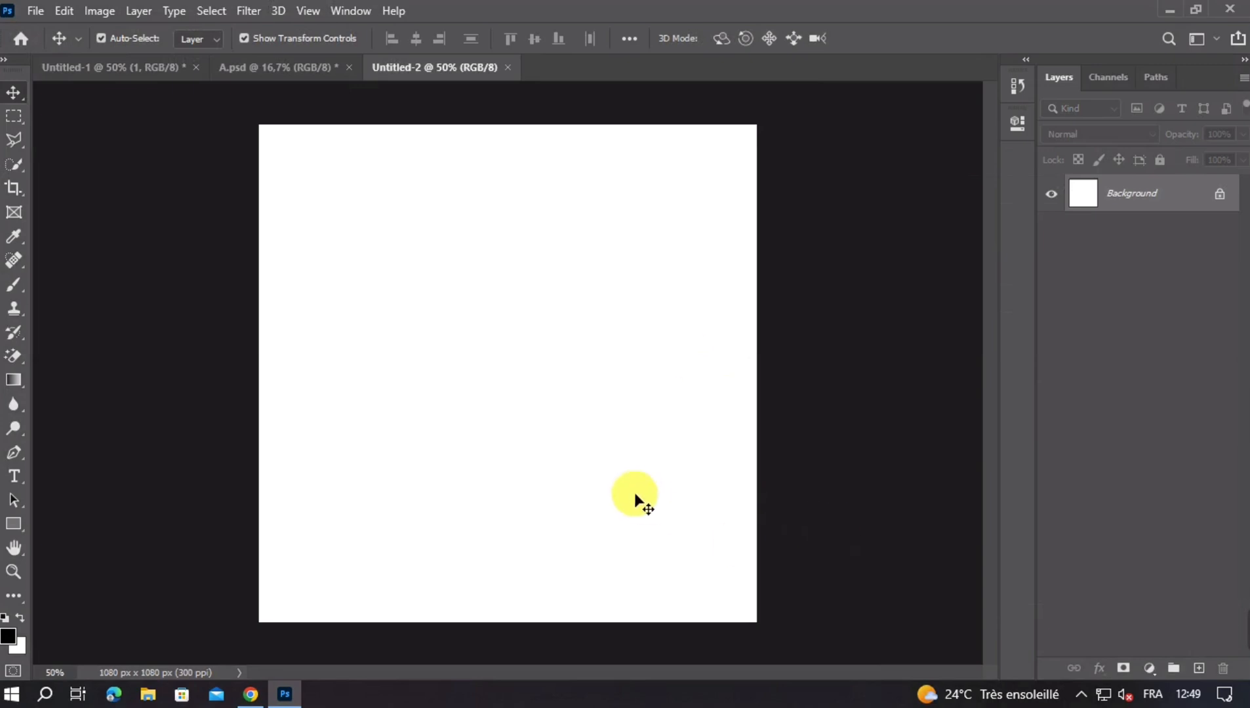
Bring the forest image from A.psd into the blank Untitled-2 canvas, scale it to the full canvas width and hide the transform controls
left_click(289, 73)
left_click_drag(597, 362, 260, 409)
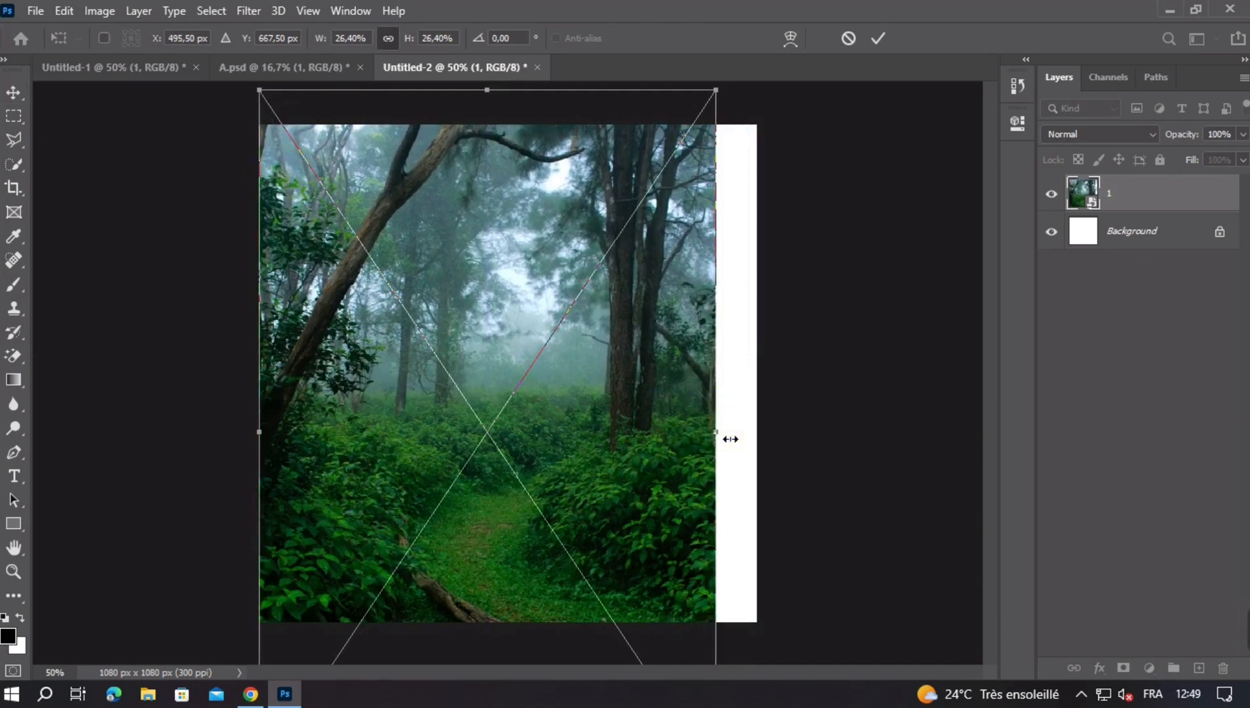
left_click_drag(730, 438, 772, 441)
key("Return")
left_click_drag(603, 419, 593, 423)
left_click(627, 349)
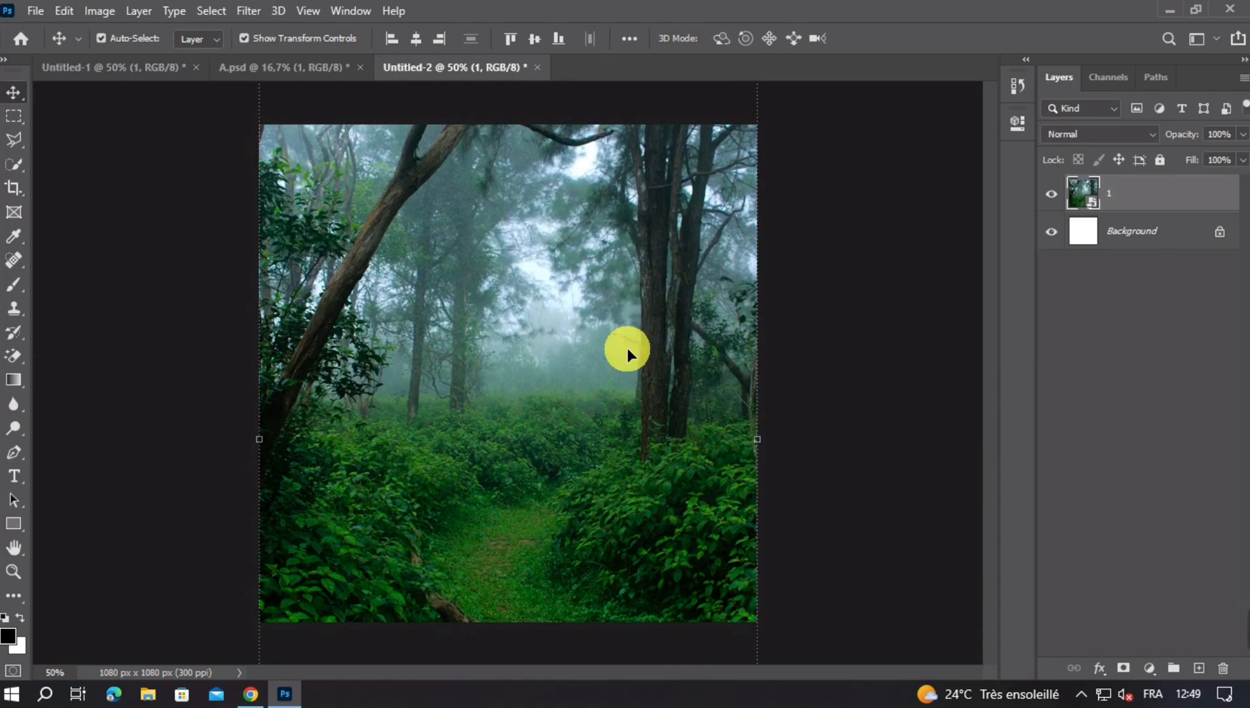
left_click(295, 37)
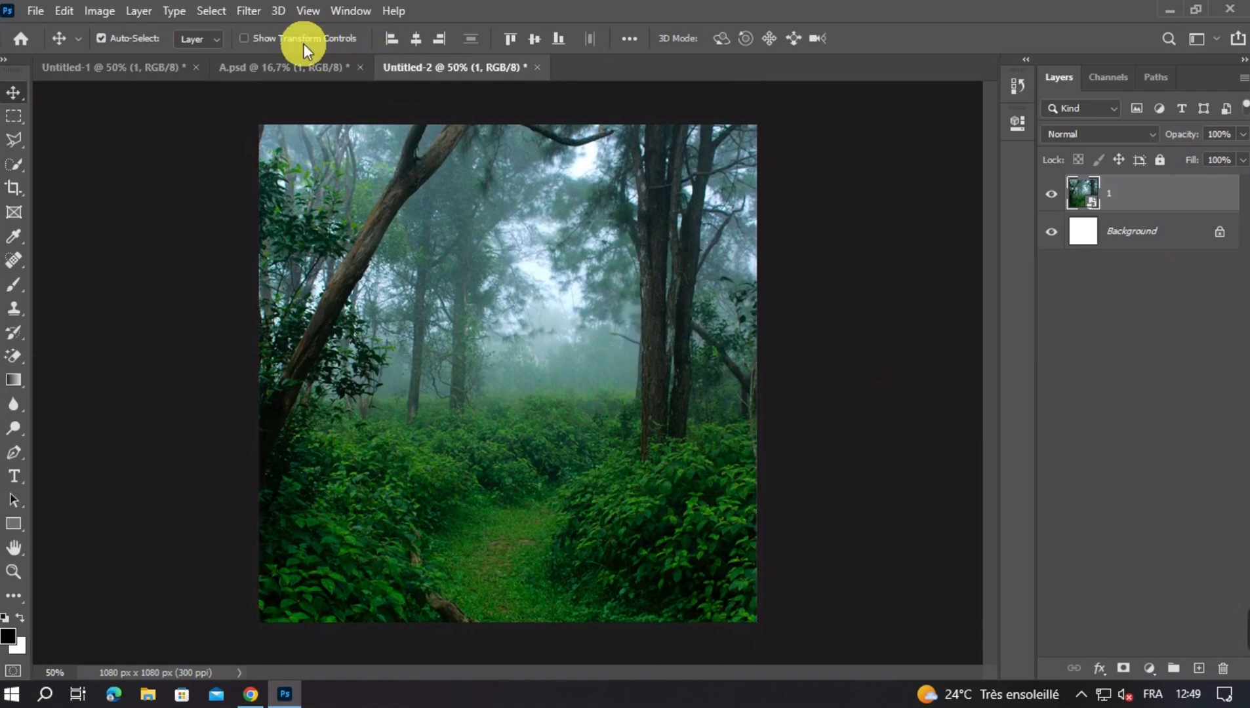
Bring the mossy rock from A.psd into Untitled-2, place it along the lower edge of the forest and duplicate it
left_click(288, 70)
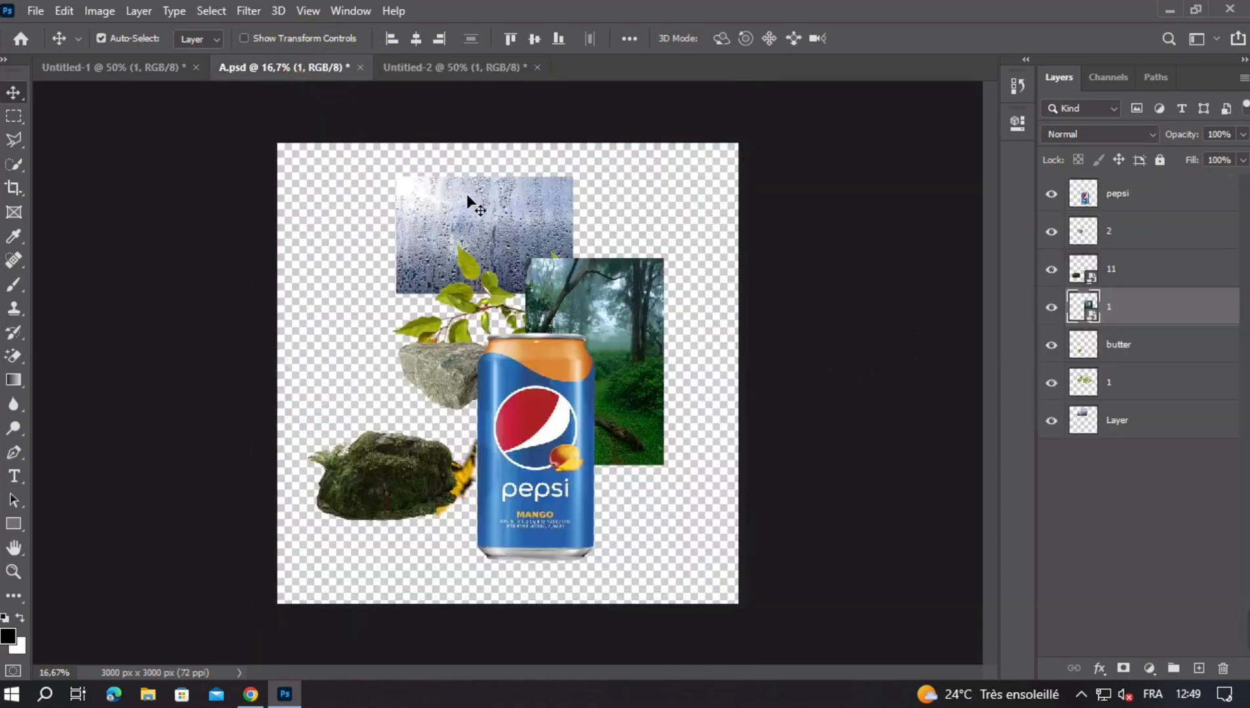
left_click_drag(531, 405, 600, 359)
left_click_drag(390, 463, 383, 463)
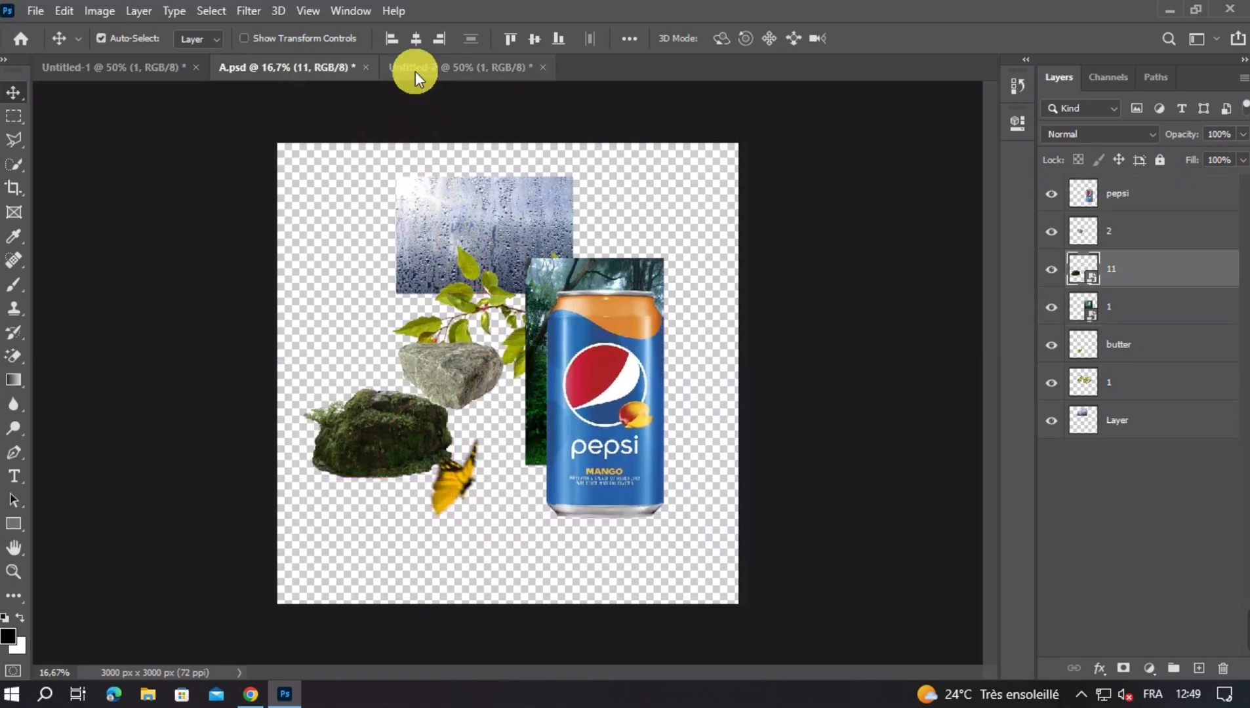
left_click(415, 69)
left_click_drag(471, 320, 679, 530)
Narrow the duplicated mossy rock and position it at the lower centre of the scene
key("ctrl+t")
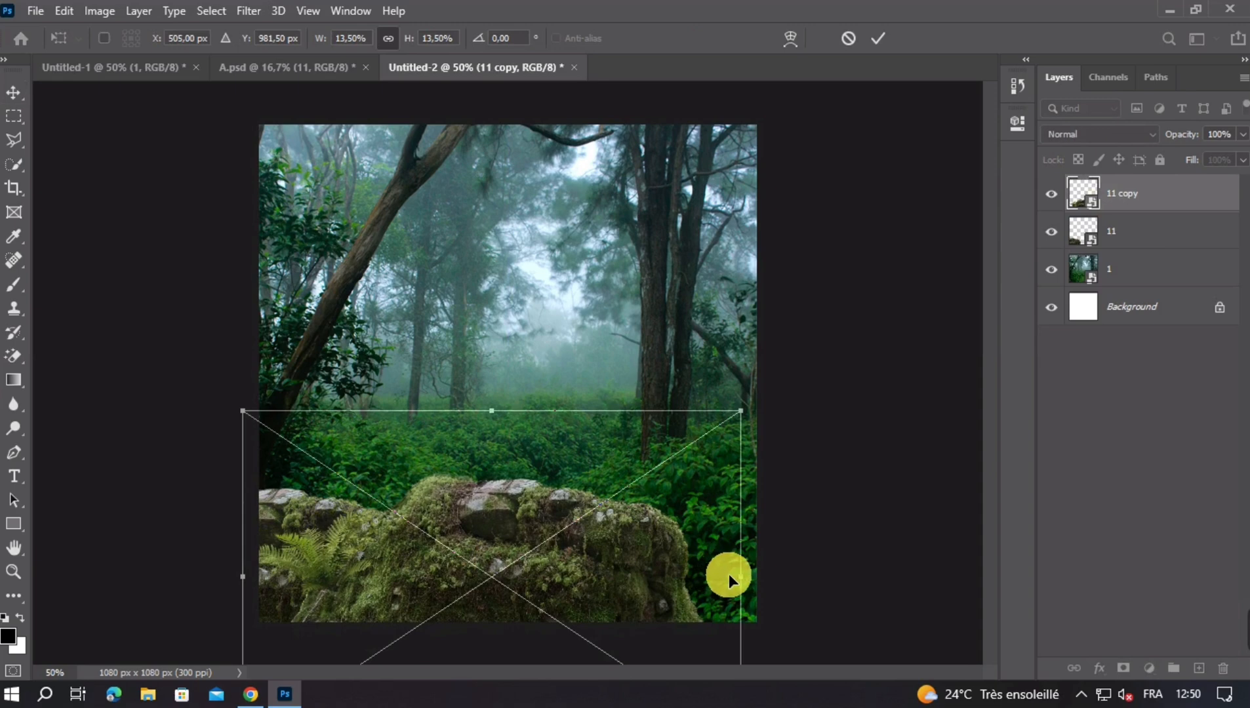
left_click_drag(738, 576, 650, 576)
left_click_drag(556, 558, 606, 528)
double_click(558, 543)
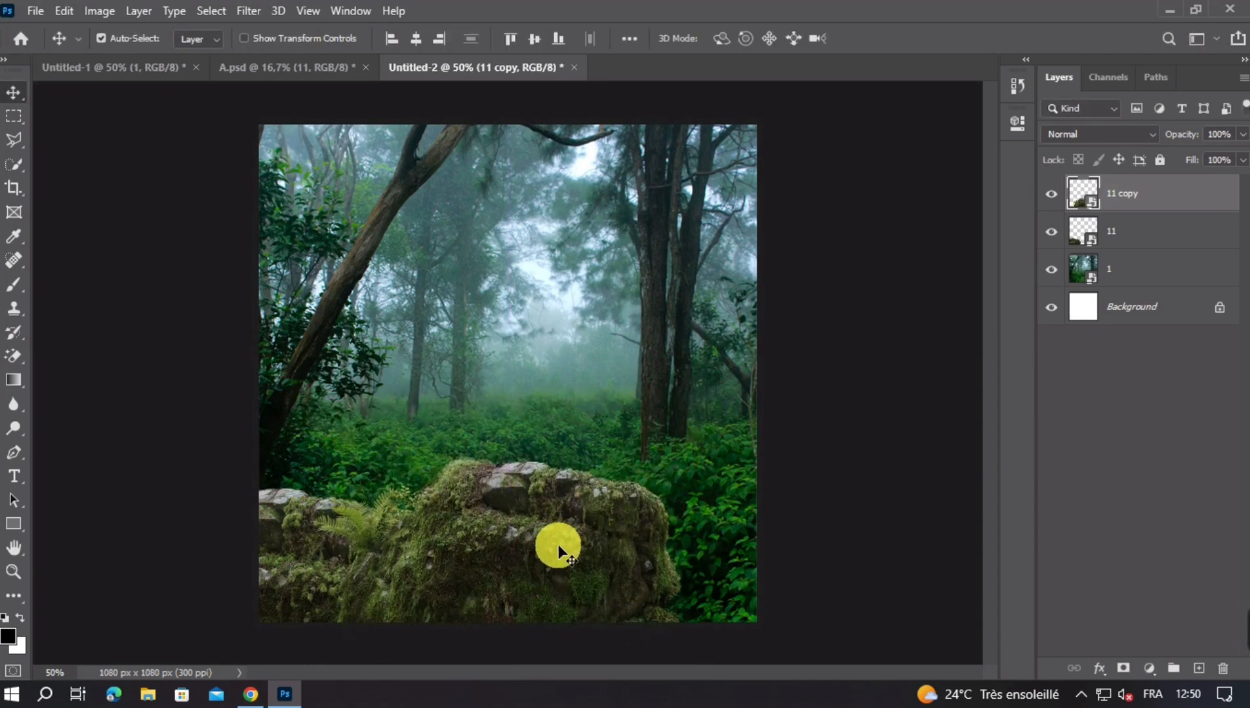
Duplicate the left mossy rock to the lower right edge and transform the copy to continue the mossy foreground
left_click_drag(313, 537, 720, 562)
key("ctrl+t")
right_click(704, 535)
left_click(740, 506)
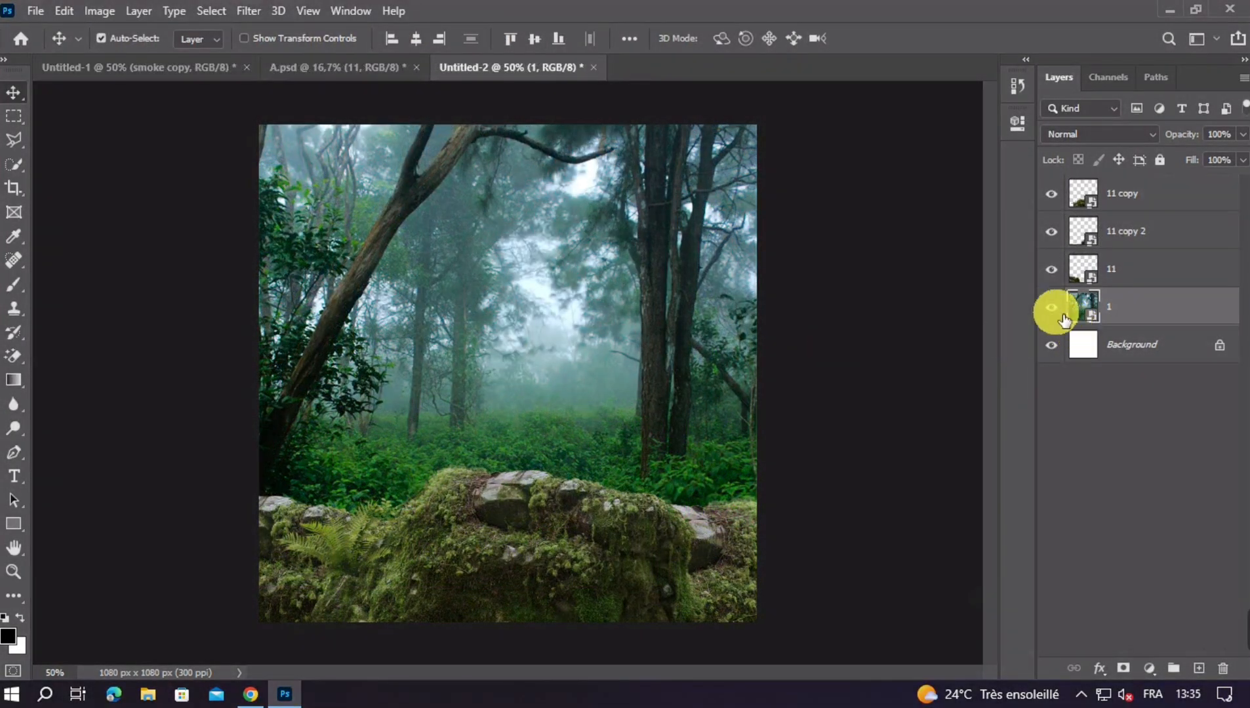
Apply a Gaussian Blur with a 3.0-pixel radius to the forest background layer
left_click(1052, 308)
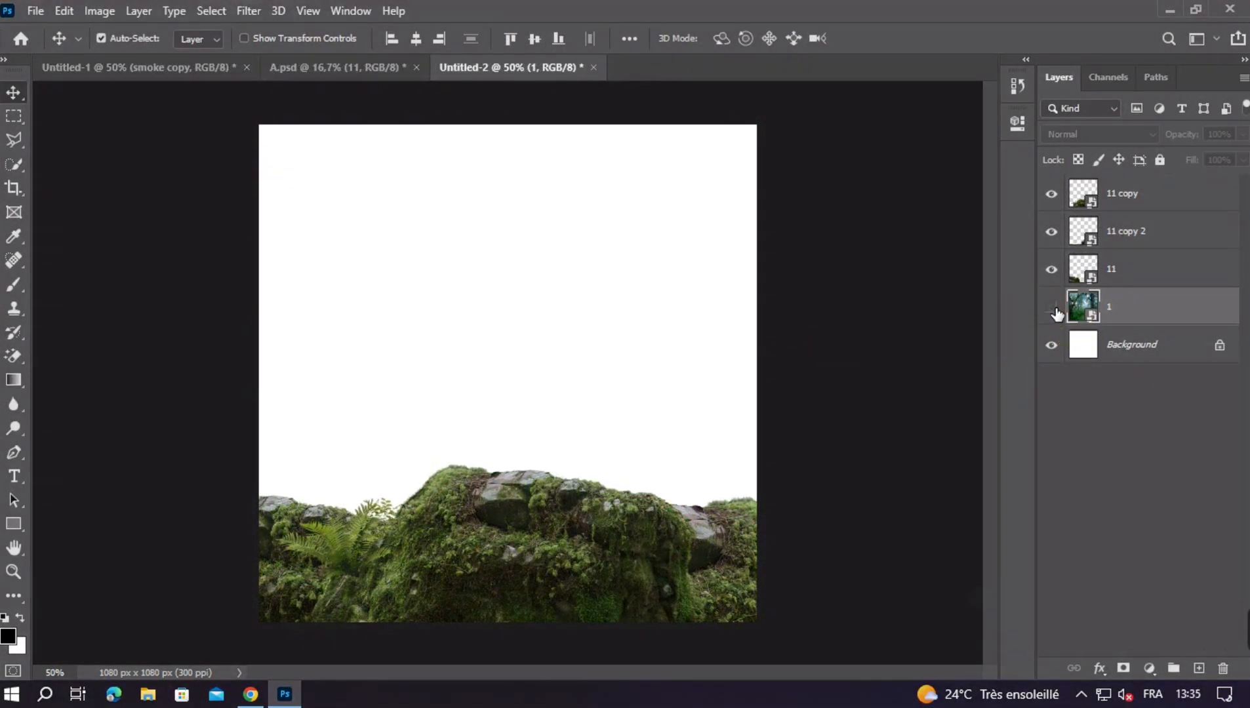
left_click(1051, 309)
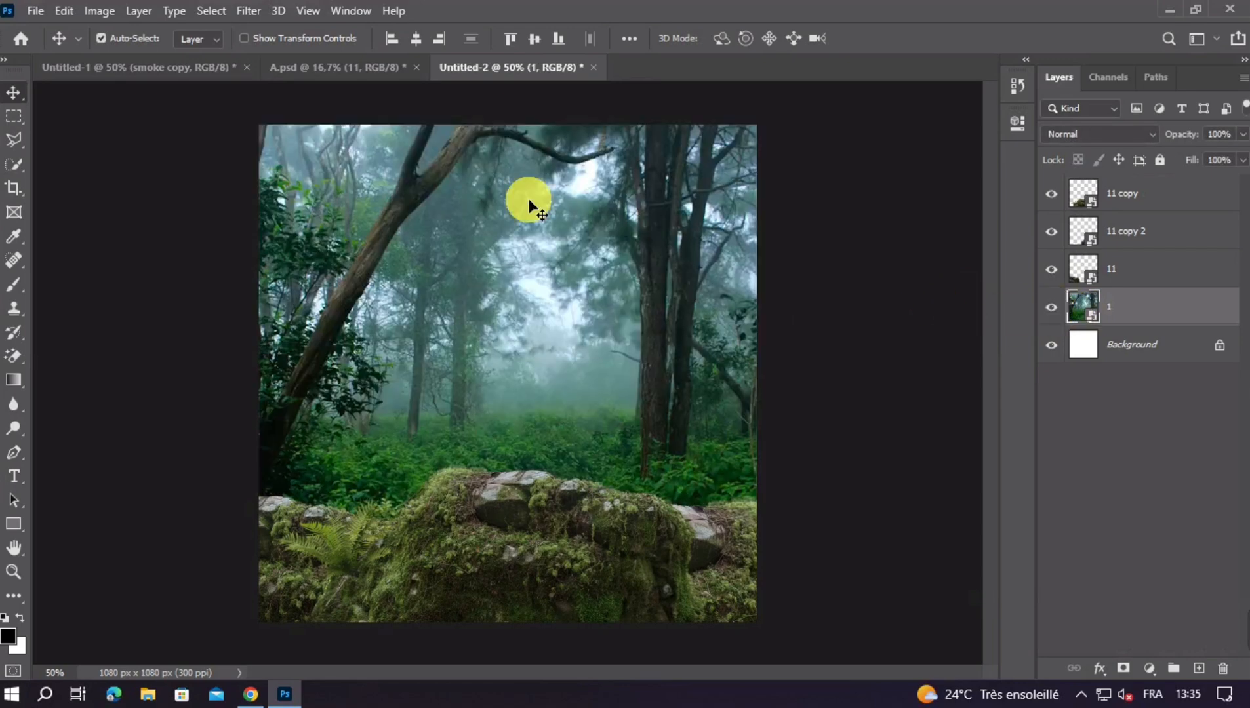
left_click(248, 11)
mouse_move(332, 223)
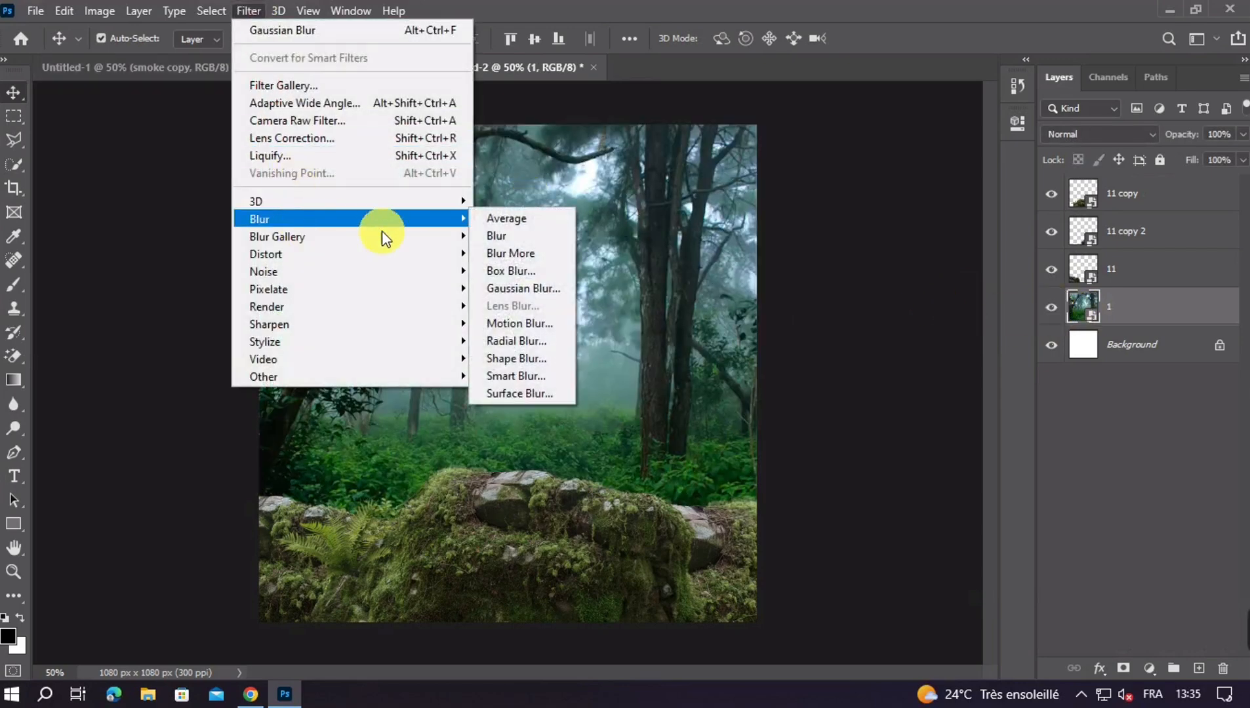
left_click(524, 288)
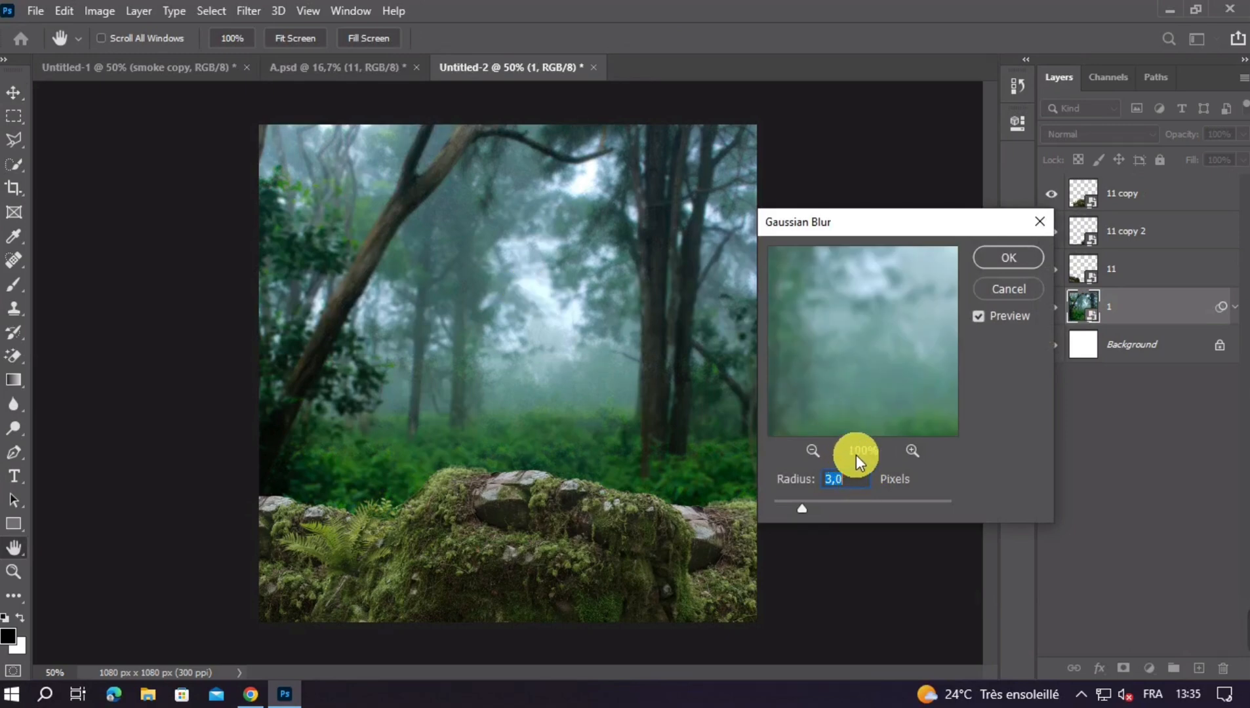
left_click(993, 257)
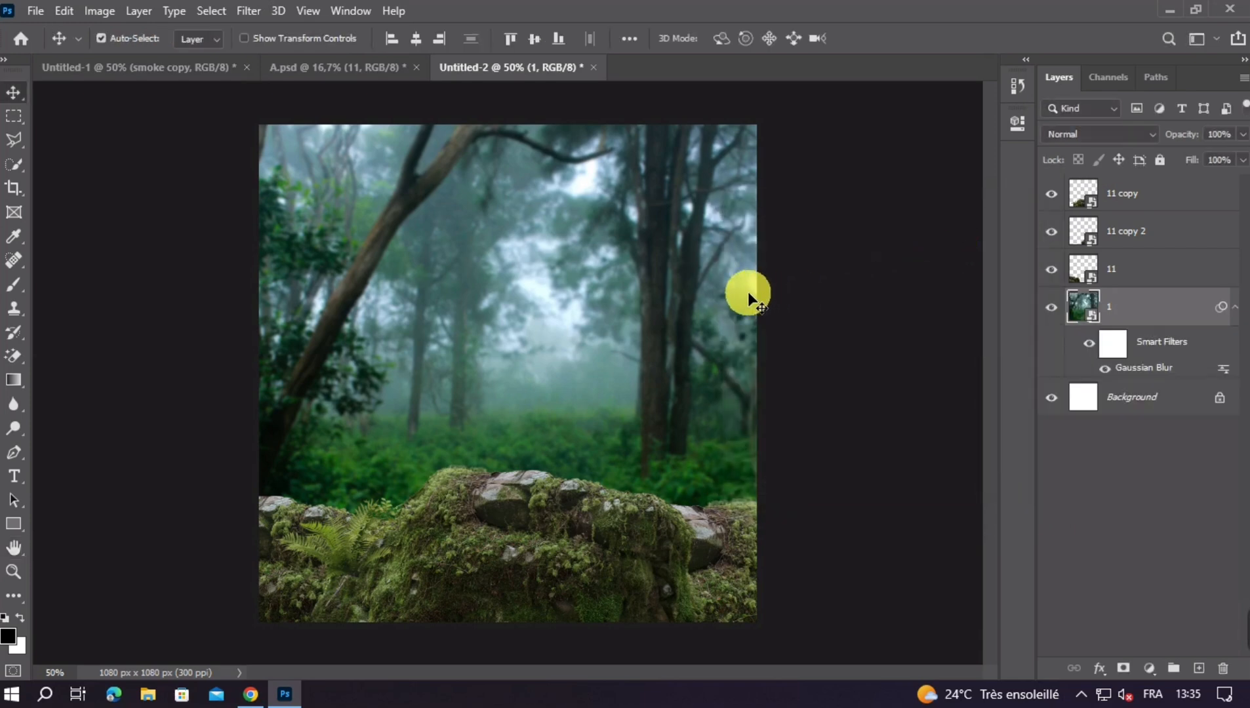
key("ctrl+minus")
key("ctrl+plus")
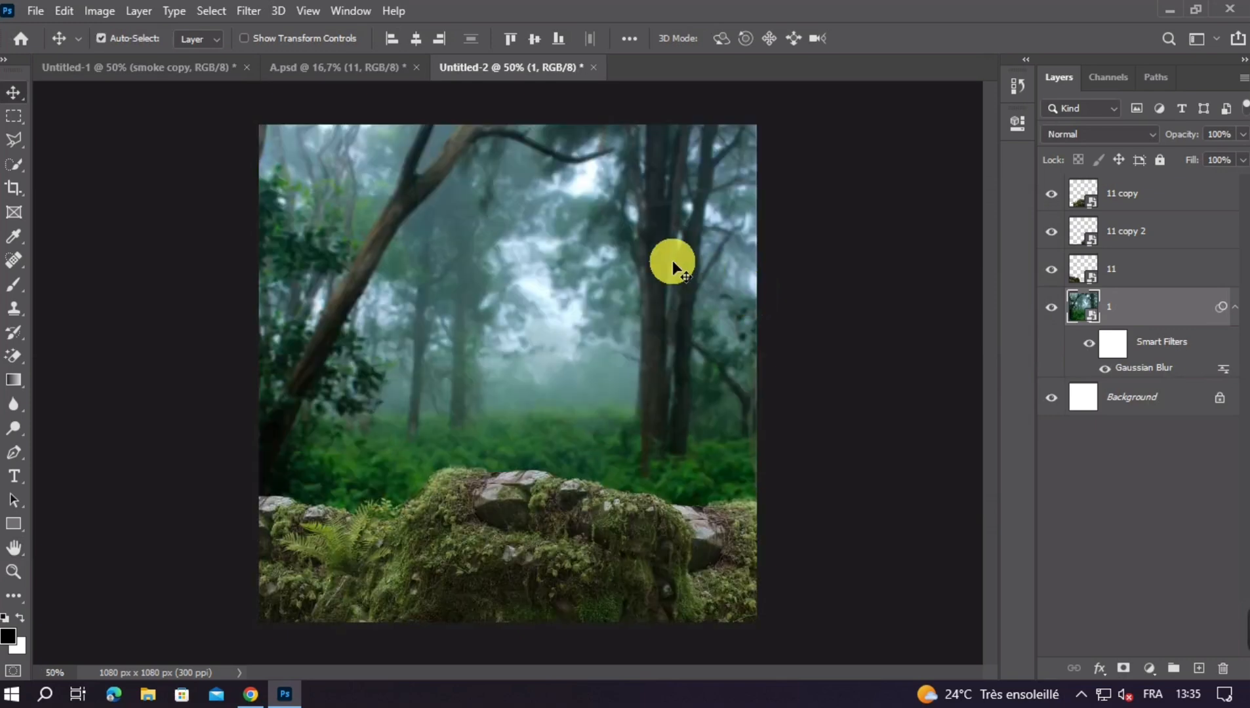
Bring the gray stone from A.psd into Untitled-2 and move its layer to the top of the layer stack
left_click(311, 67)
left_click_drag(593, 456, 618, 432)
mouse_move(459, 384)
left_mouse_down()
mouse_move(475, 331)
mouse_move(481, 374)
left_mouse_up()
left_click(484, 69)
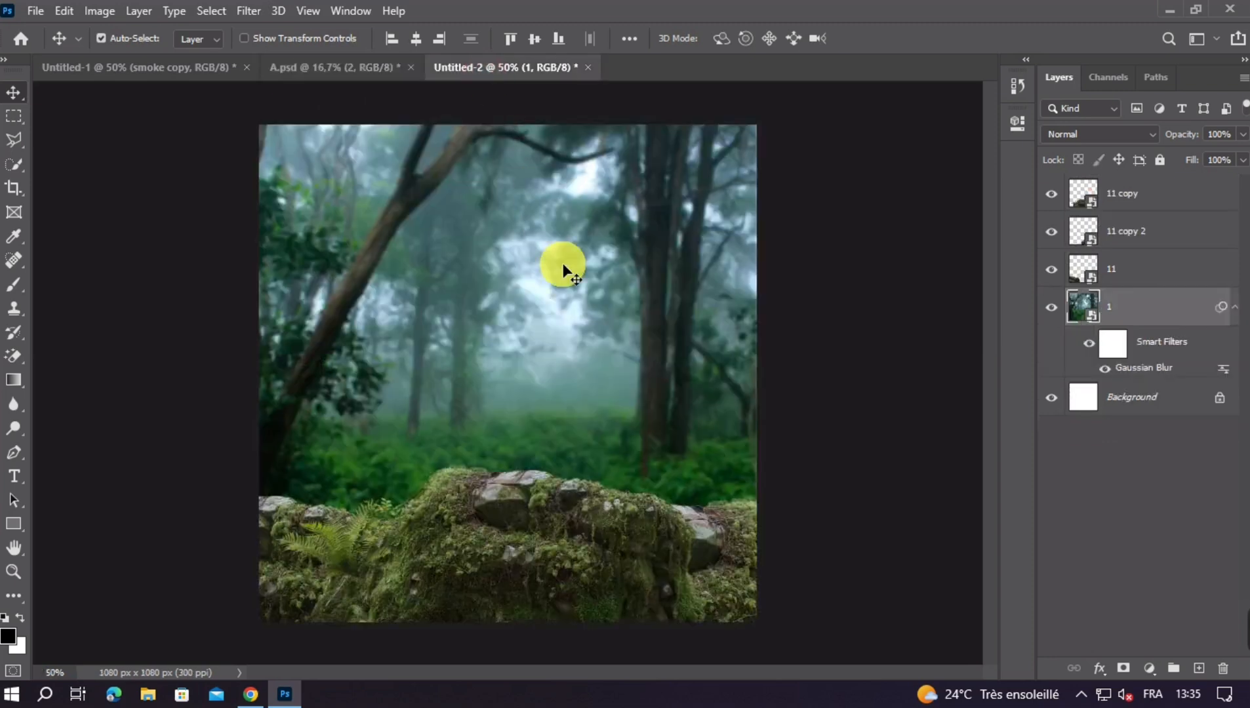
left_click_drag(559, 443, 575, 524)
left_click_drag(1181, 291, 1143, 164)
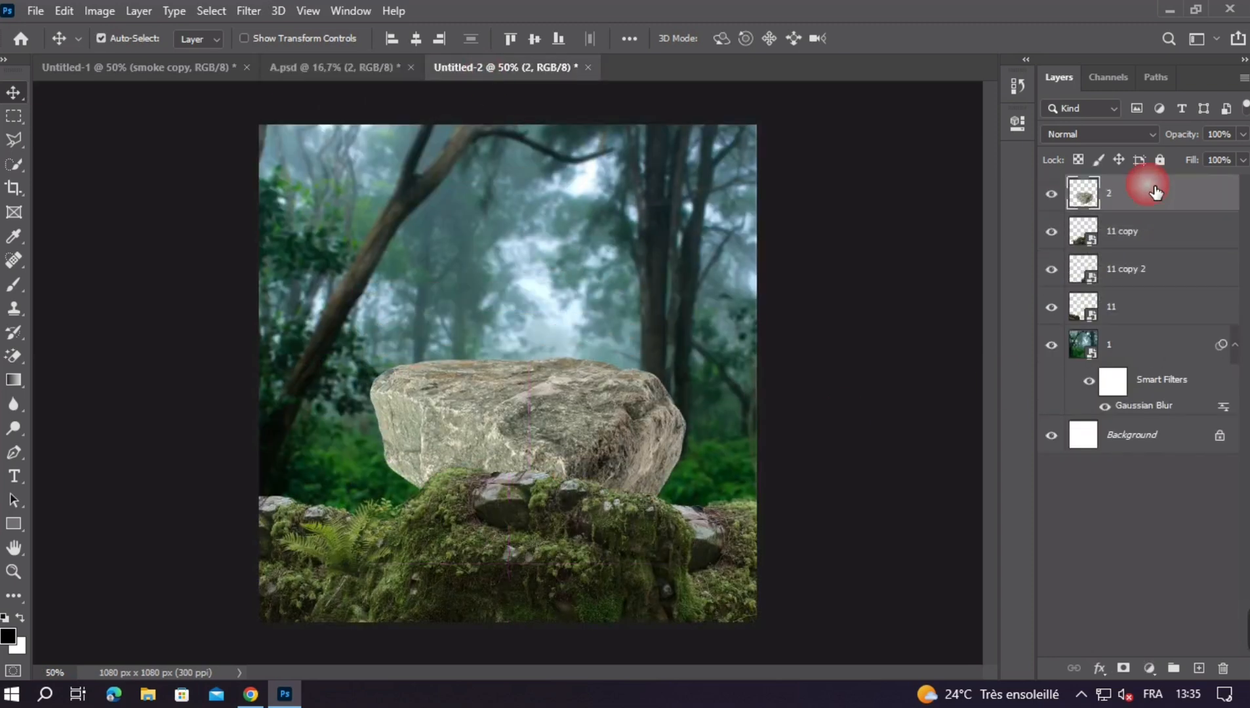
Scale the gray stone down and seat it on top of the central mossy rock
key("ctrl+t")
left_click_drag(540, 354, 549, 438)
left_click(563, 471)
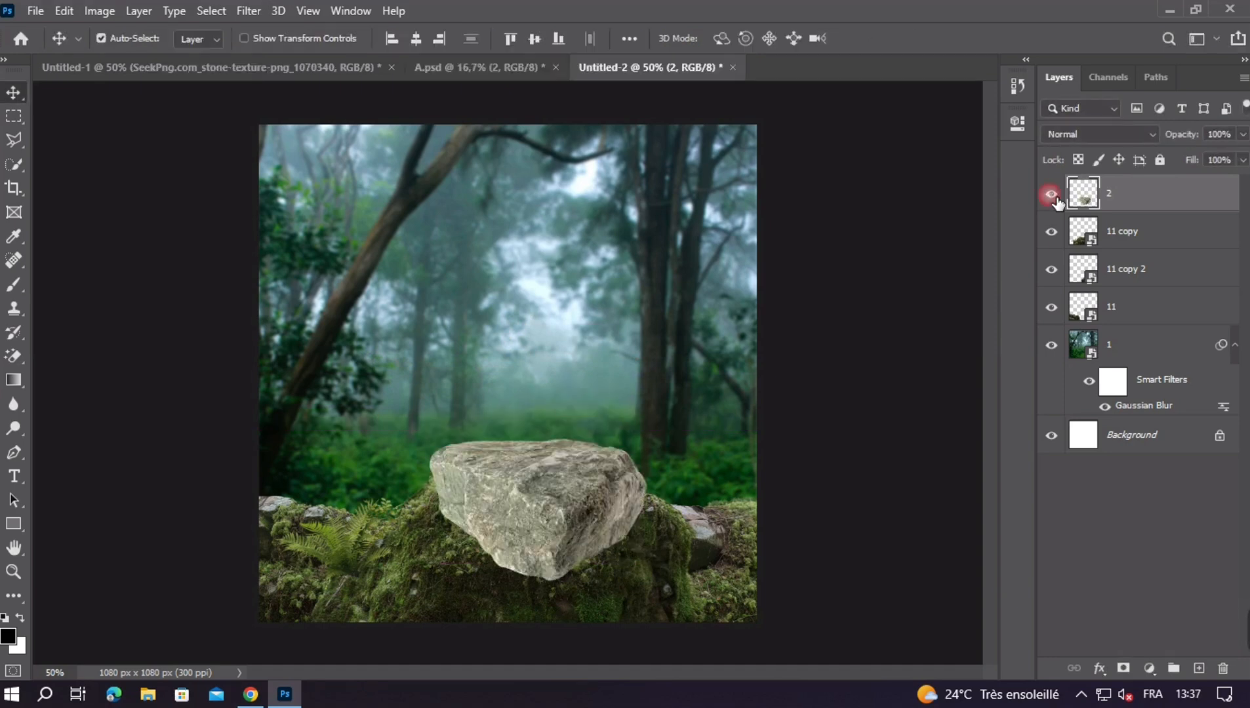
Add a layer mask to the gray stone and paint its lower edge away with a soft black brush
left_click(1123, 667)
left_click(377, 495)
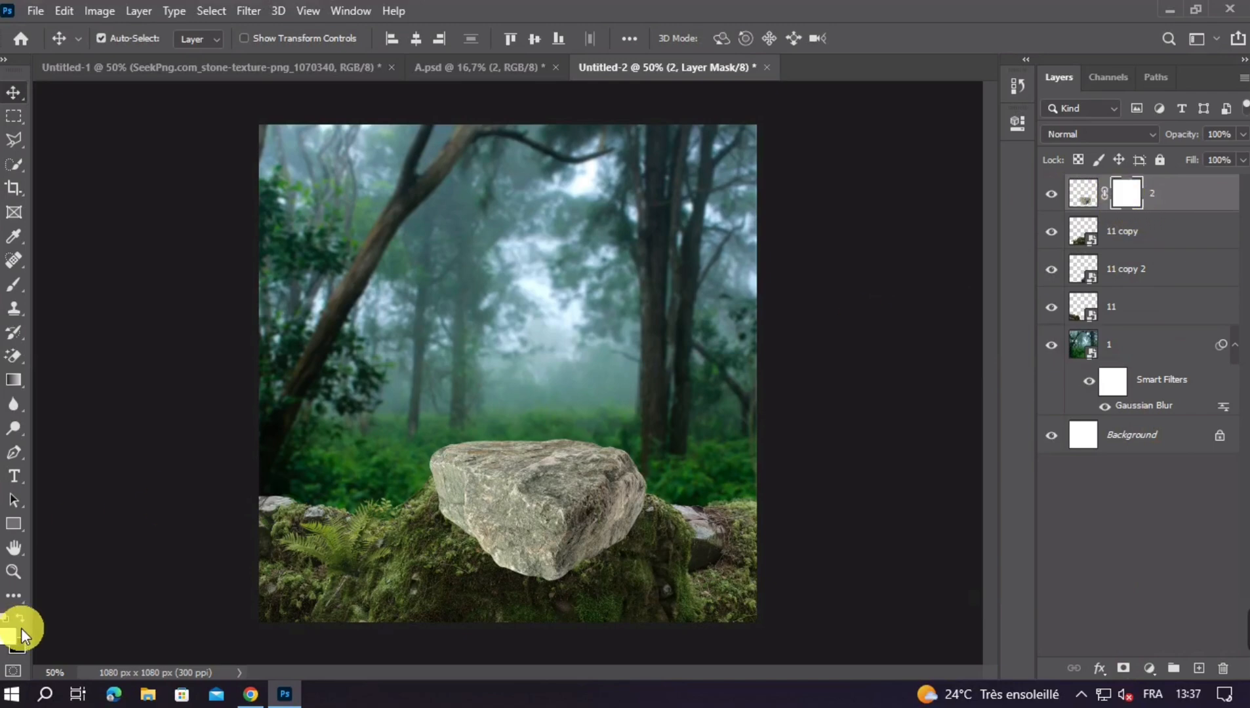
left_click(13, 284)
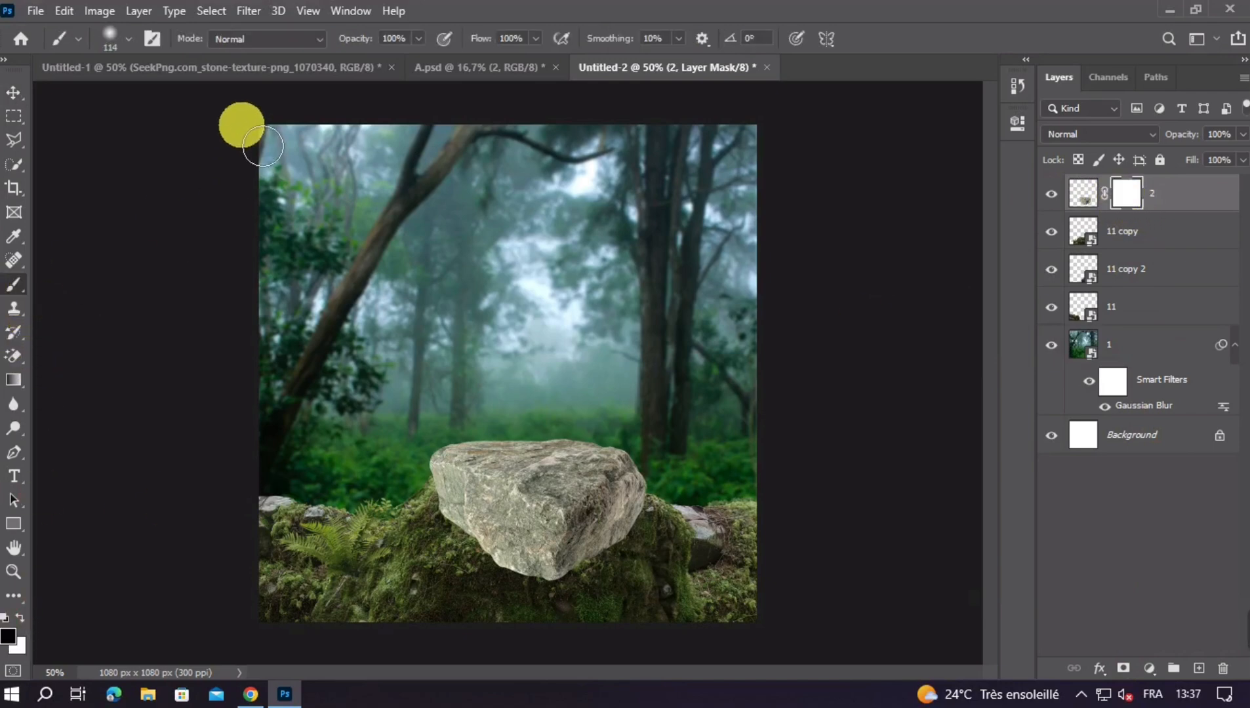
mouse_move(442, 415)
left_mouse_down()
mouse_move(477, 577)
mouse_move(477, 555)
mouse_move(544, 594)
mouse_move(521, 628)
mouse_move(547, 594)
mouse_move(479, 629)
left_mouse_up()
right_click(557, 641)
left_click(519, 577)
mouse_move(583, 646)
left_mouse_down()
mouse_move(646, 627)
mouse_move(622, 641)
mouse_move(708, 586)
mouse_move(637, 644)
mouse_move(714, 596)
left_mouse_up()
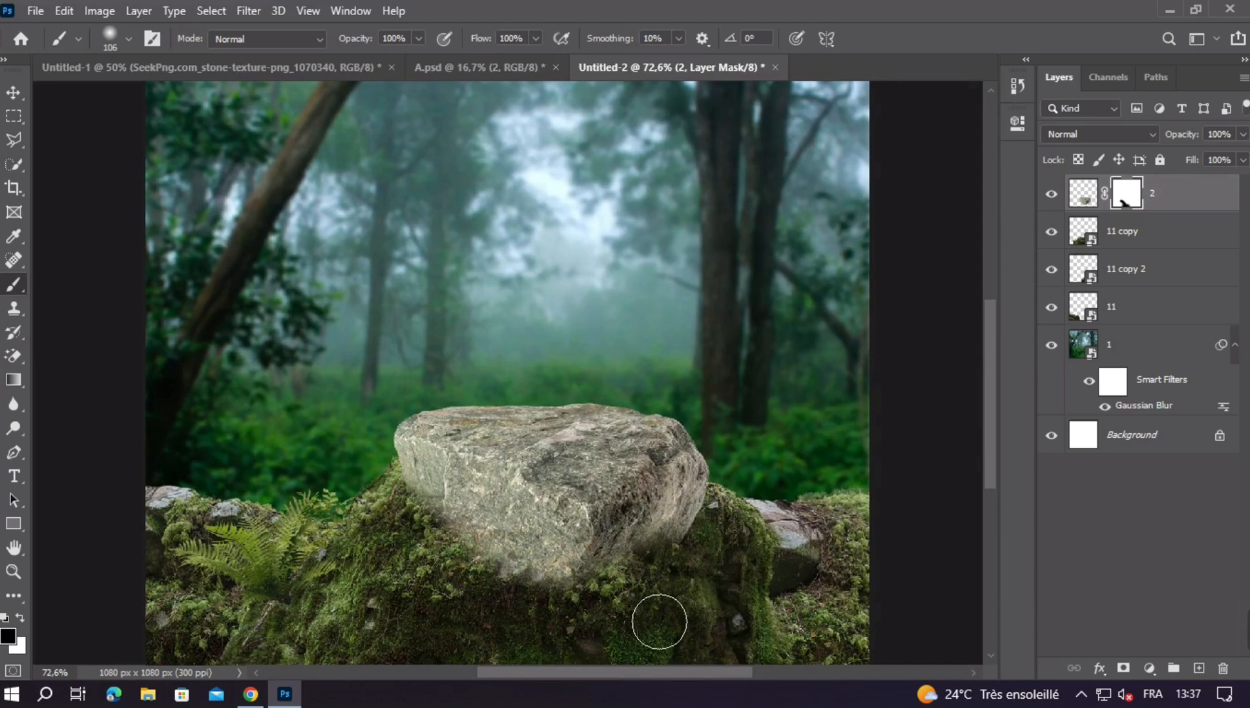
left_click_drag(613, 649, 693, 605)
Refine the stone's mask along its right and lower-right edge with a smaller brush at 0% hardness
scroll(704, 512, "up", 3)
mouse_move(720, 477)
left_mouse_down()
mouse_move(670, 501)
mouse_move(748, 535)
mouse_move(734, 542)
mouse_move(691, 518)
left_mouse_up()
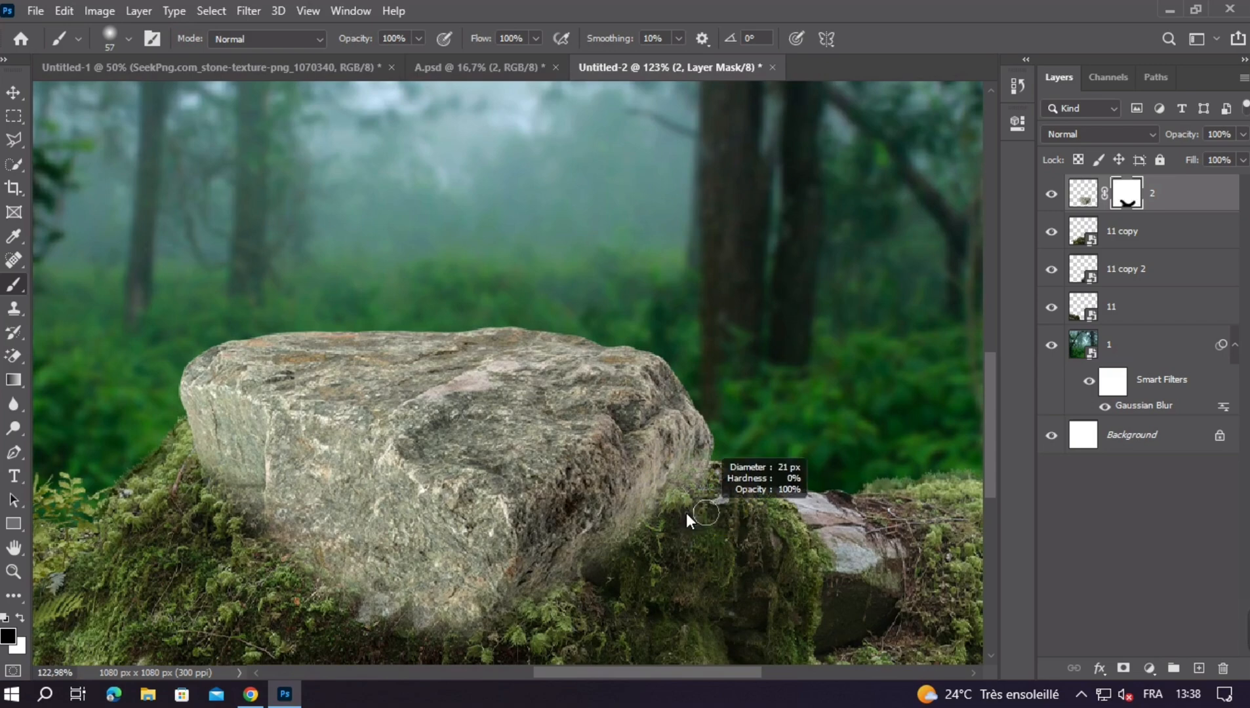
scroll(665, 492, "up", 3)
left_click_drag(618, 504, 655, 373)
left_click_drag(767, 357, 775, 358)
left_click(705, 431)
left_click_drag(729, 455, 616, 517)
left_click(647, 451)
left_click_drag(647, 591, 621, 526)
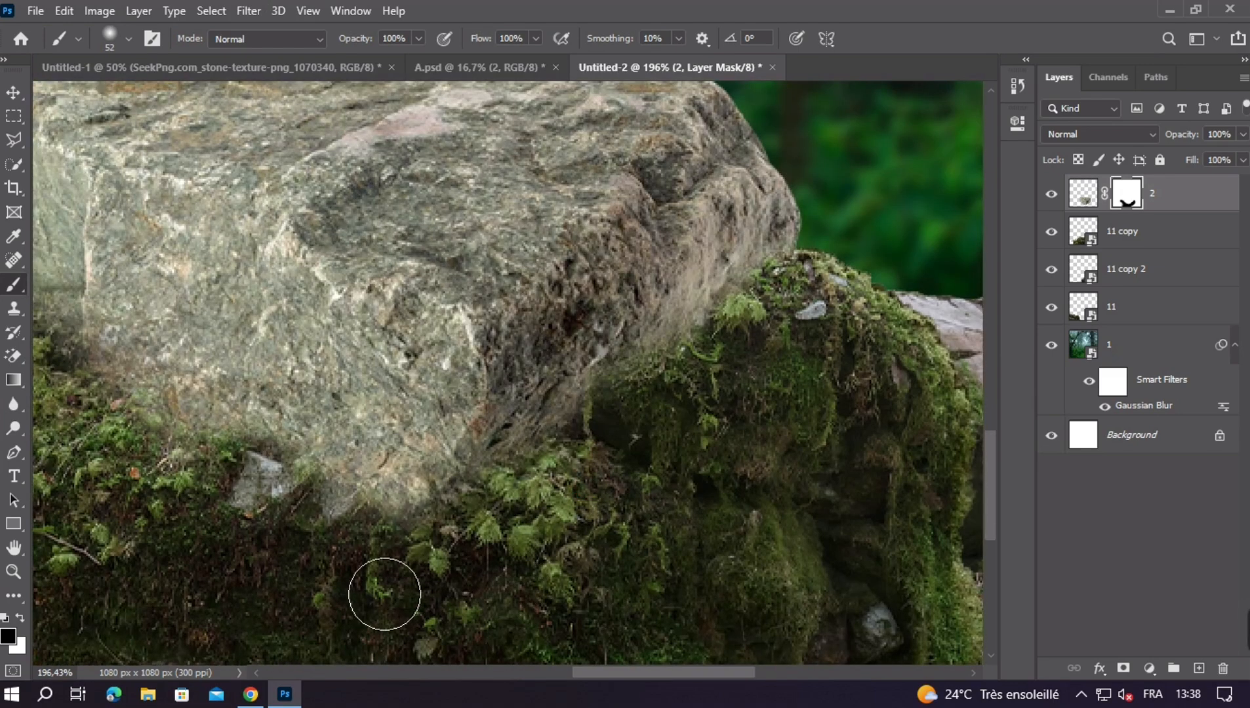
Mask the stone's left and lower-left edge with a small soft brush so it blends into the moss
left_click_drag(273, 474, 529, 573)
left_click_drag(630, 518, 594, 518)
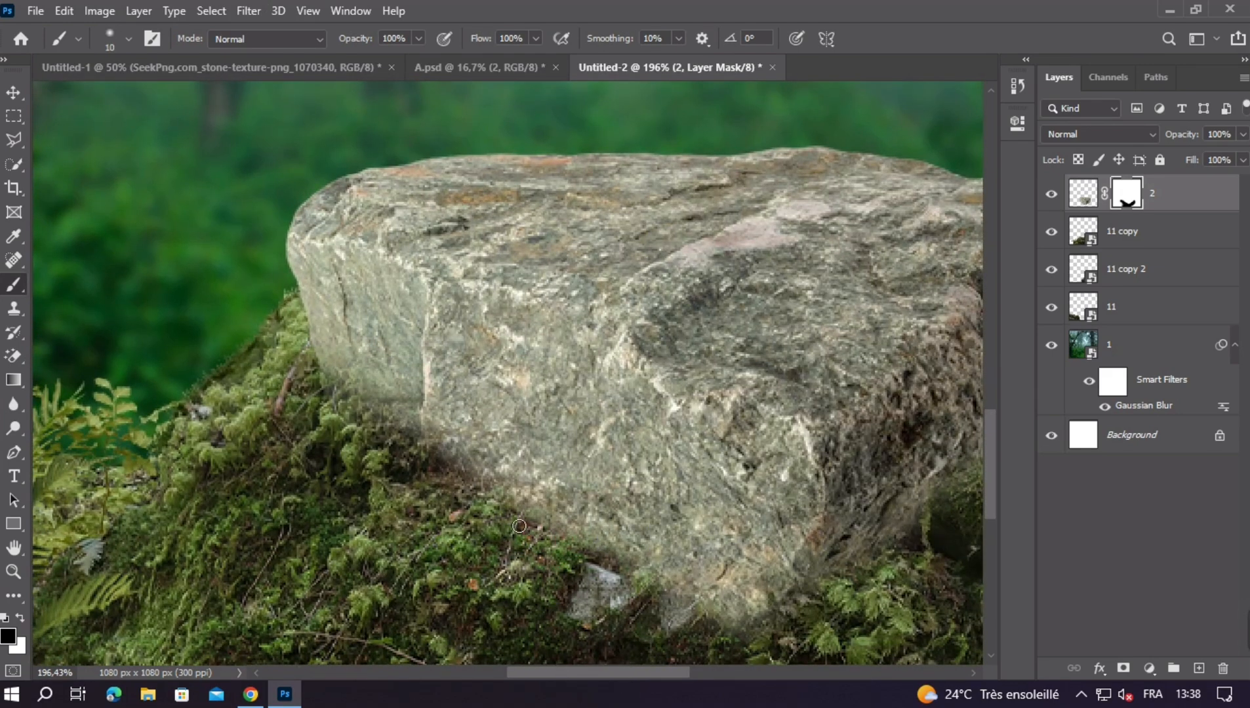
left_click_drag(431, 515, 449, 495)
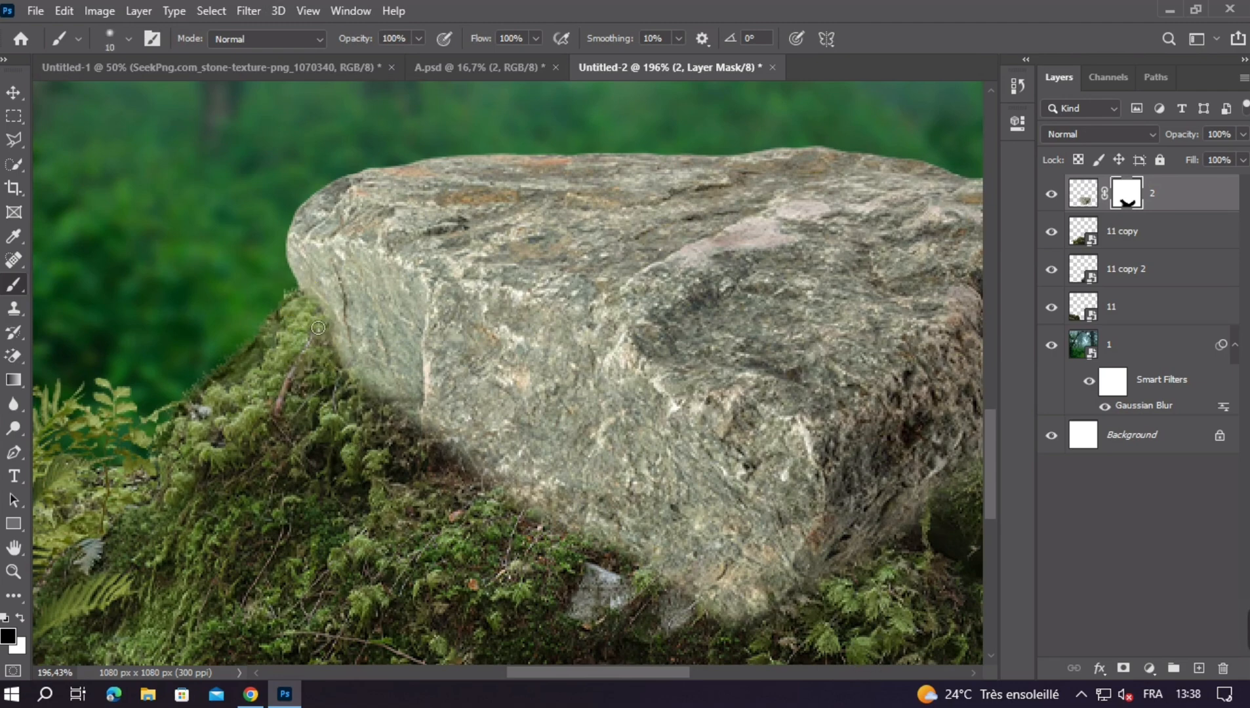
mouse_move(413, 451)
left_mouse_down()
mouse_move(321, 341)
mouse_move(340, 402)
left_mouse_up()
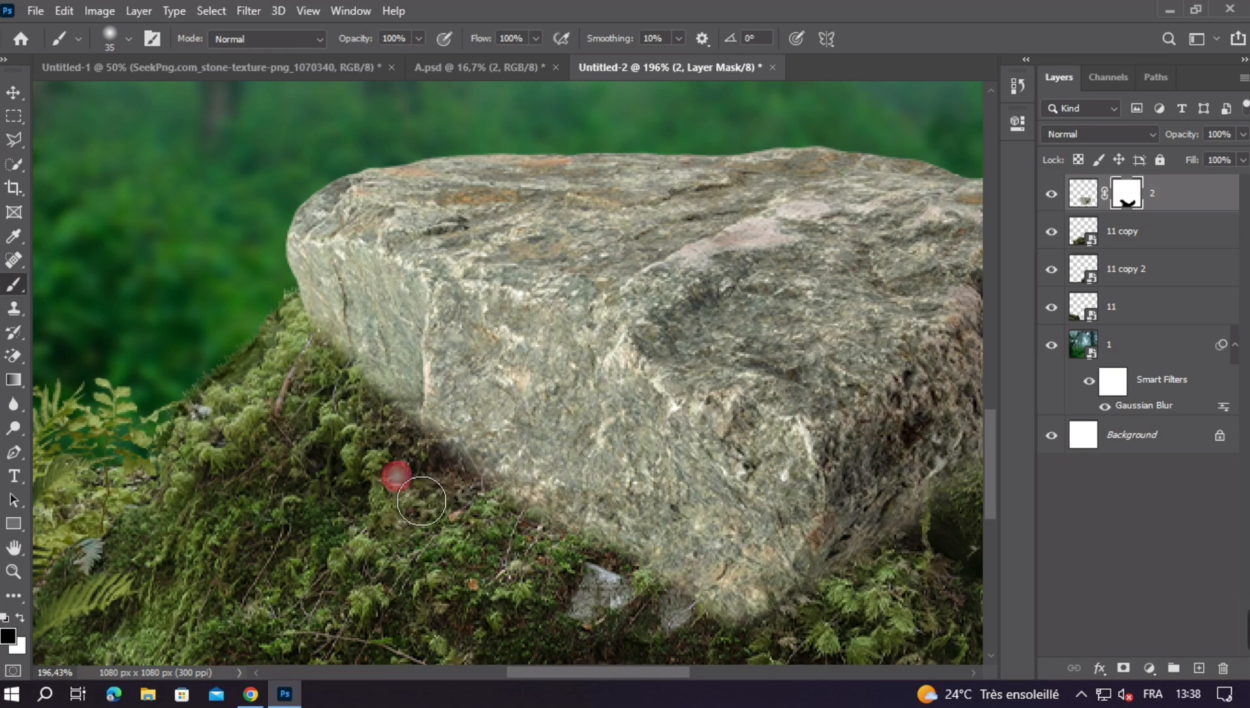
Soften the stone's bottom tip and remaining lower edges on the mask with a brush of about 109 px
scroll(669, 636, "down", 5)
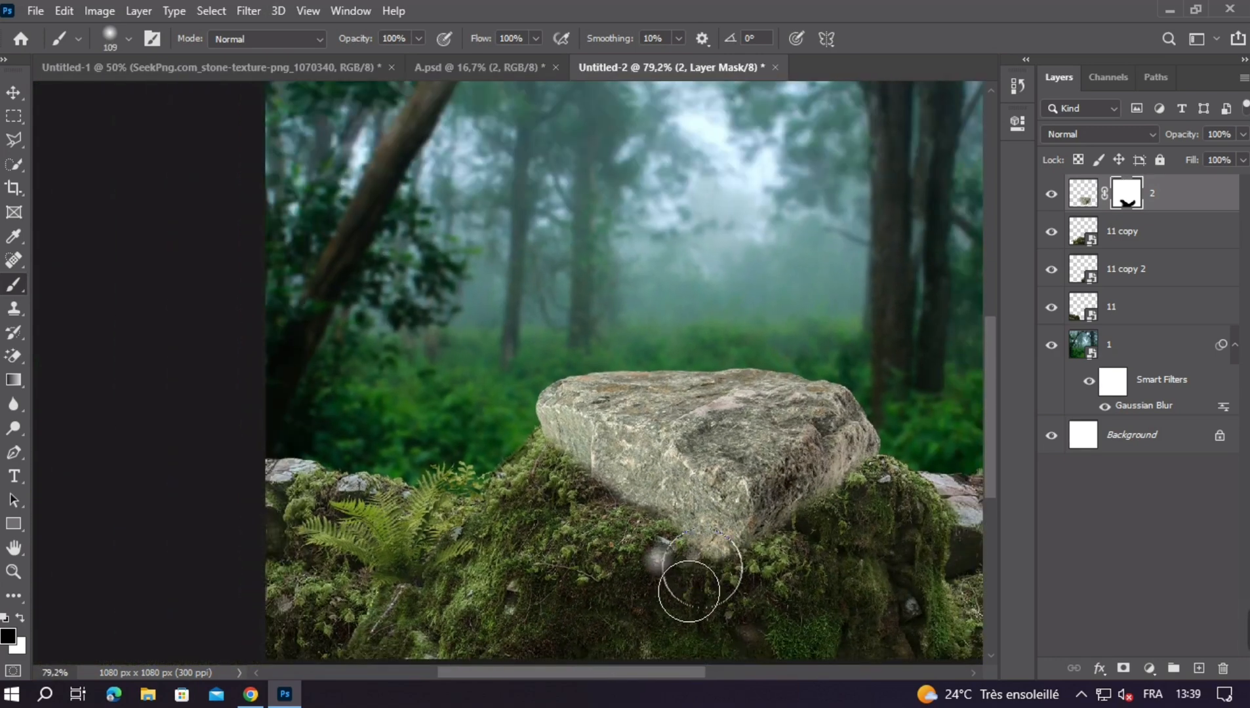
scroll(819, 518, "down", 3)
left_click_drag(795, 512, 722, 527)
left_click_drag(512, 565, 463, 538)
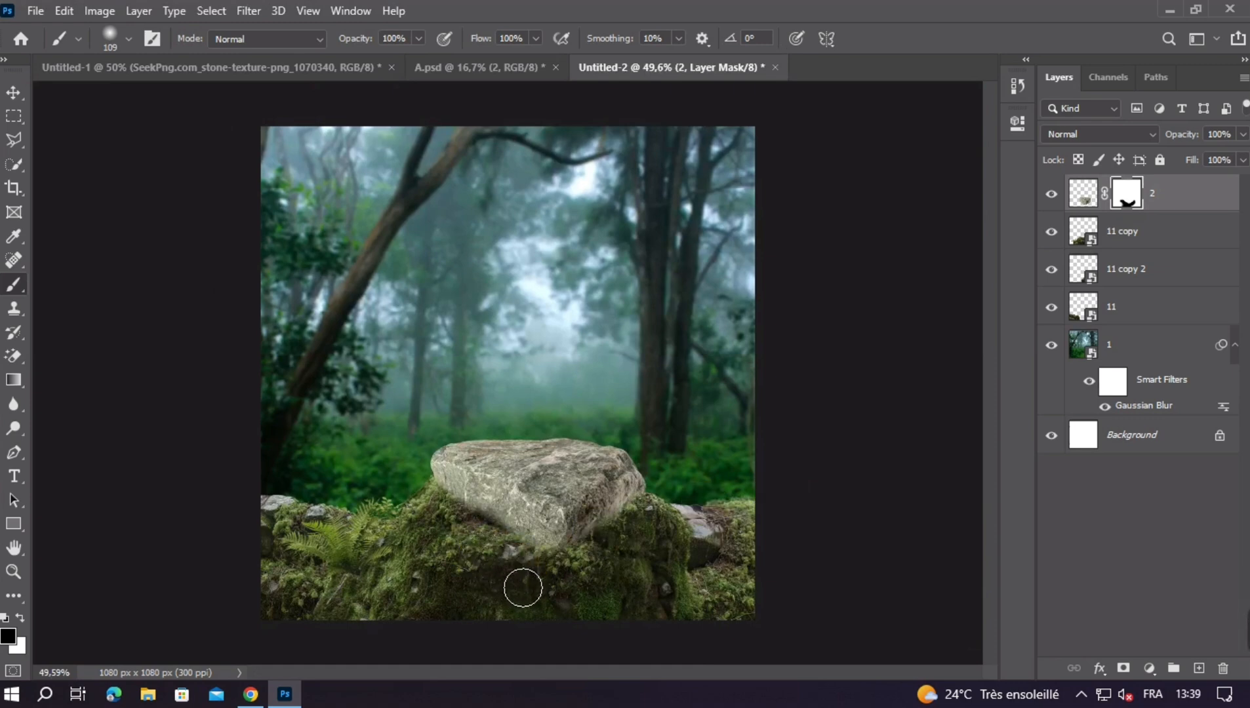
left_click_drag(676, 565, 649, 524)
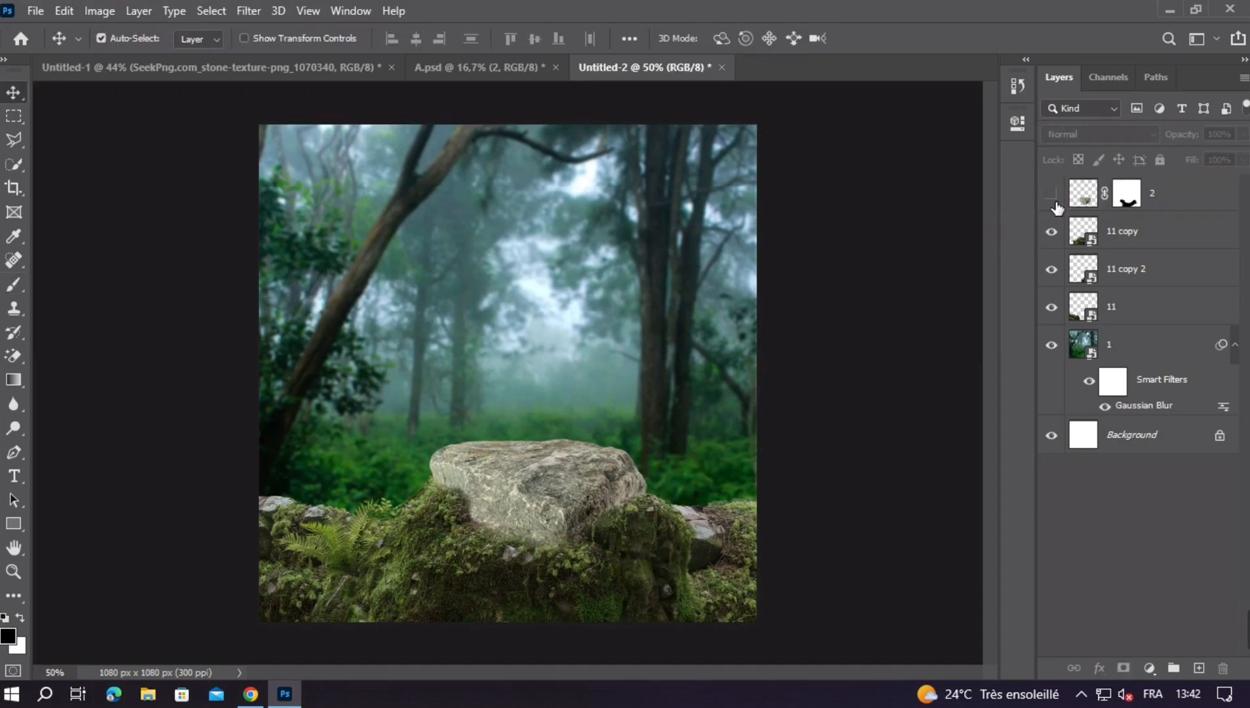
Compare the scene with and without the masked gray stone, both at full view and close up
left_click(1054, 201)
left_click(1053, 201)
left_click(1053, 200)
left_click(1054, 201)
key("ctrl+plus")
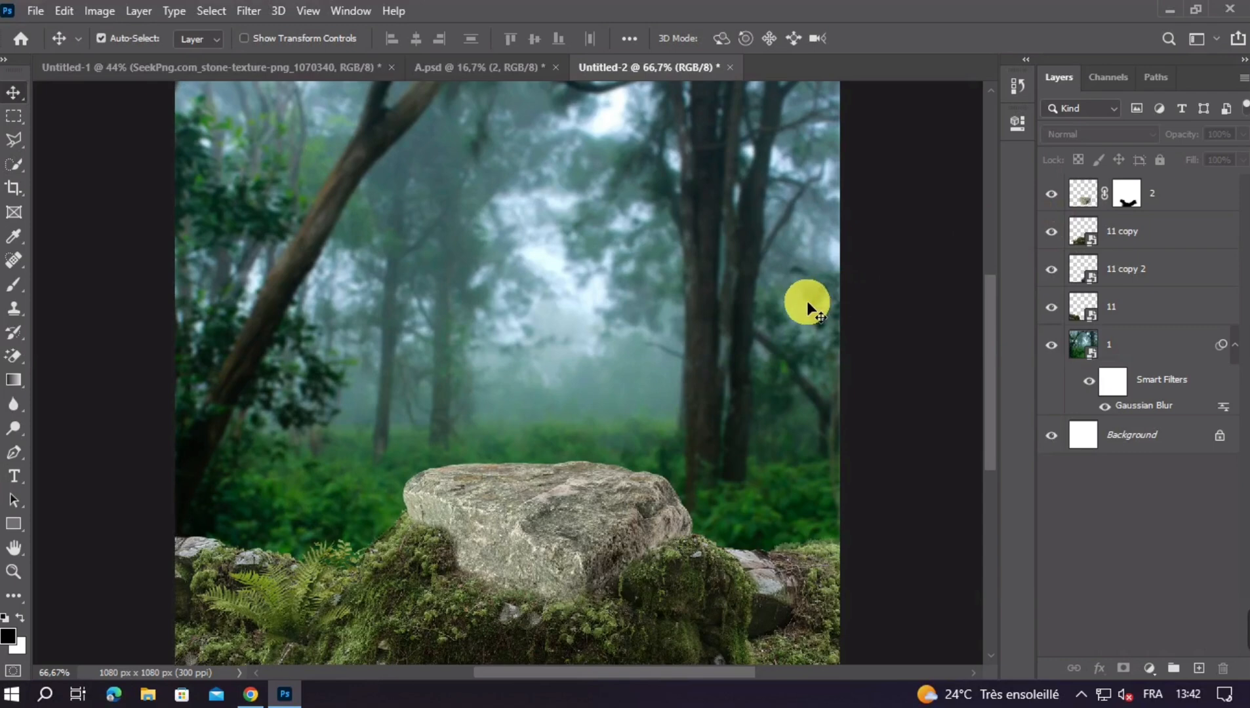
scroll(845, 311, "down", 2)
left_click(1051, 194)
left_click(1051, 194)
left_click(1051, 195)
left_click(1051, 194)
key("ctrl+minus")
key("ctrl+minus")
key("ctrl+plus")
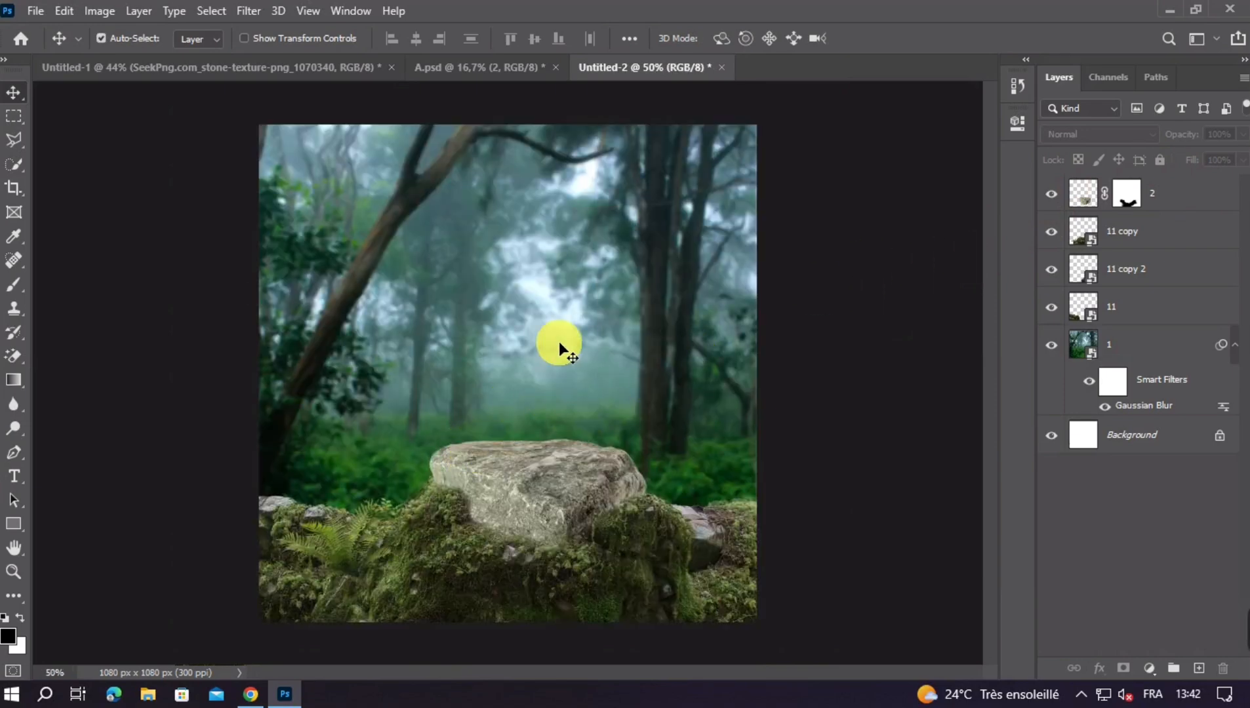
Combine the two side mossy rock layers, 11 and 11 copy 2, into one smart object
left_click(717, 552)
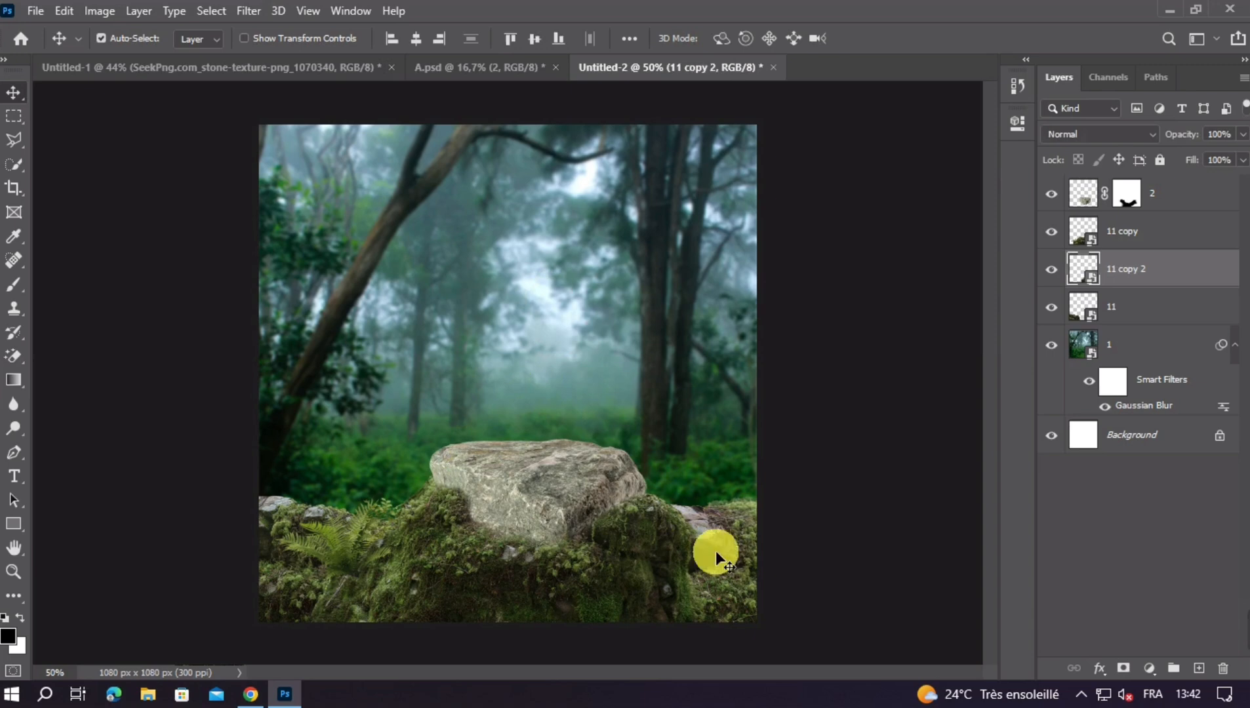
left_click(1145, 246, "shift")
left_click(1051, 234)
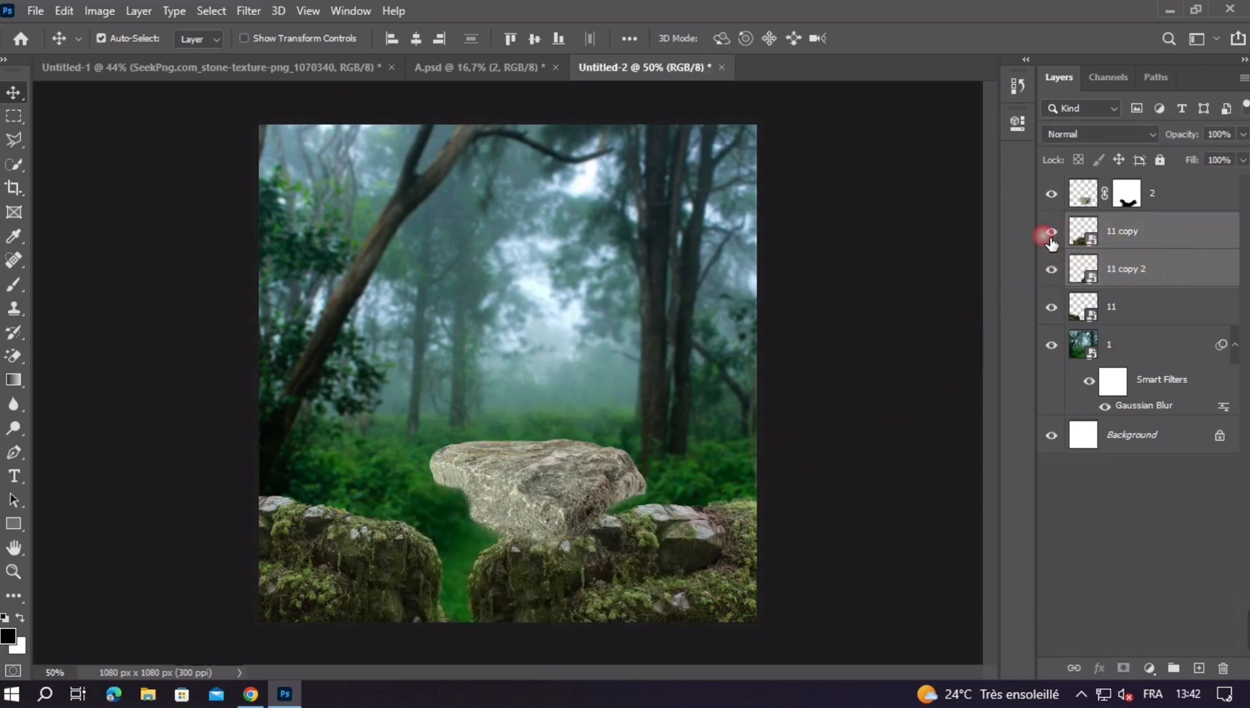
left_click(1148, 269)
left_click(1142, 317, "shift")
right_click(1157, 279)
left_click(963, 193)
left_click(1055, 270)
Rasterize the combined side rocks layer, 11 copy 2
right_click(1215, 283)
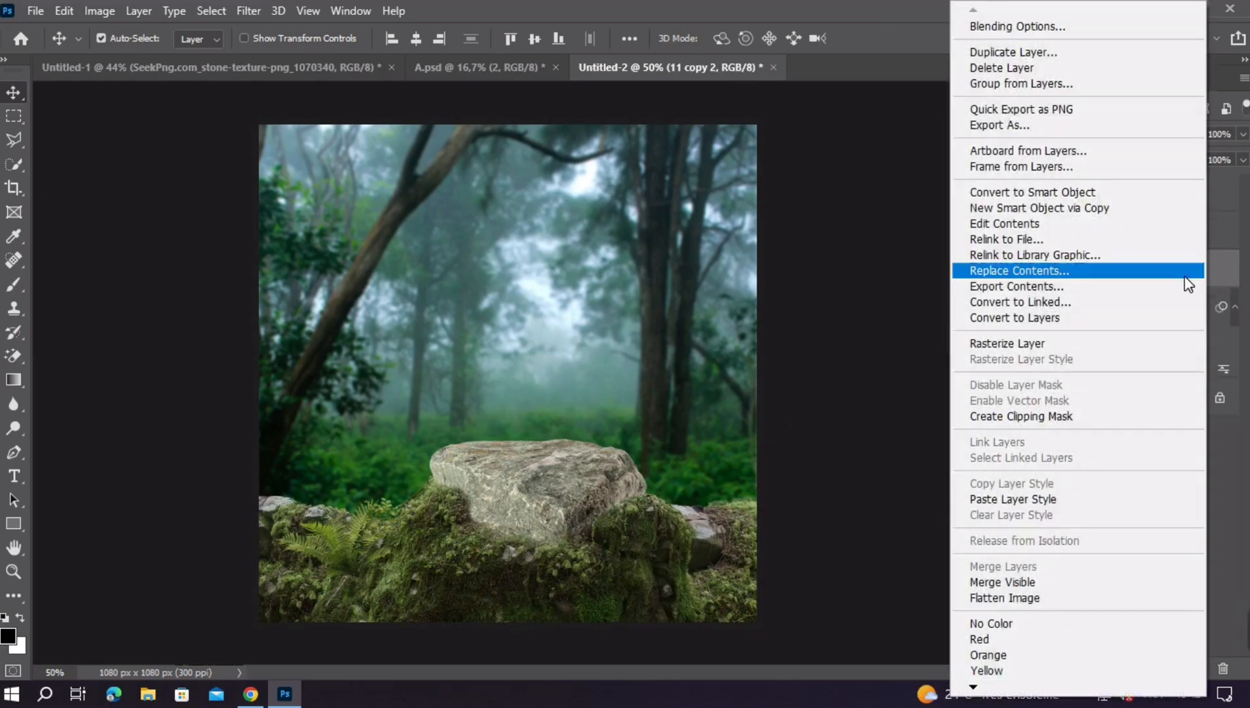
left_click(1010, 346)
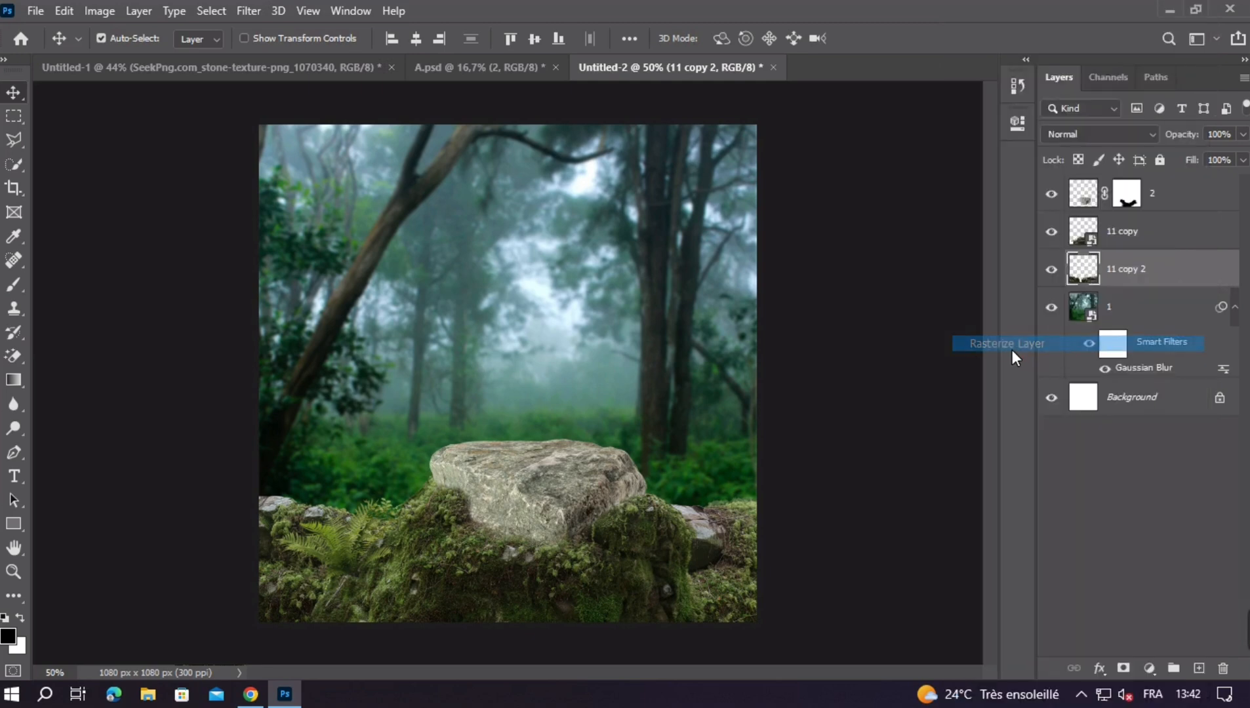
left_click(14, 428)
left_click(104, 426)
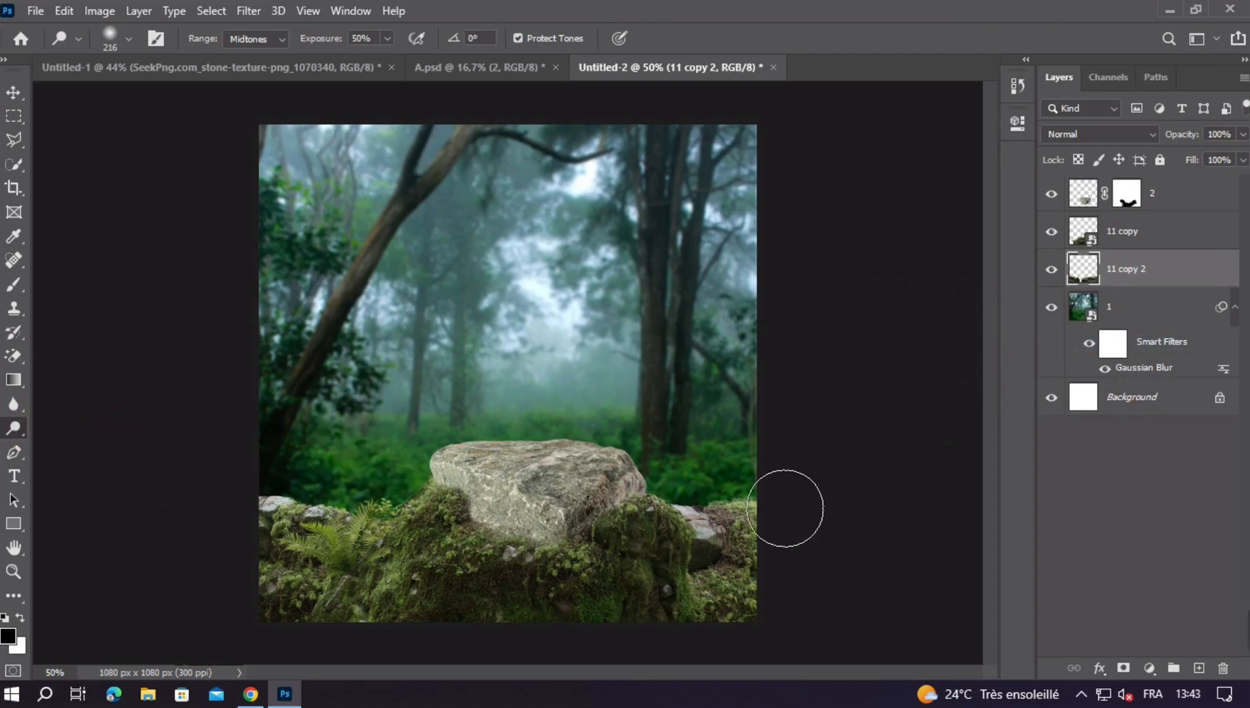
left_click_drag(668, 464, 707, 503)
left_click(636, 525)
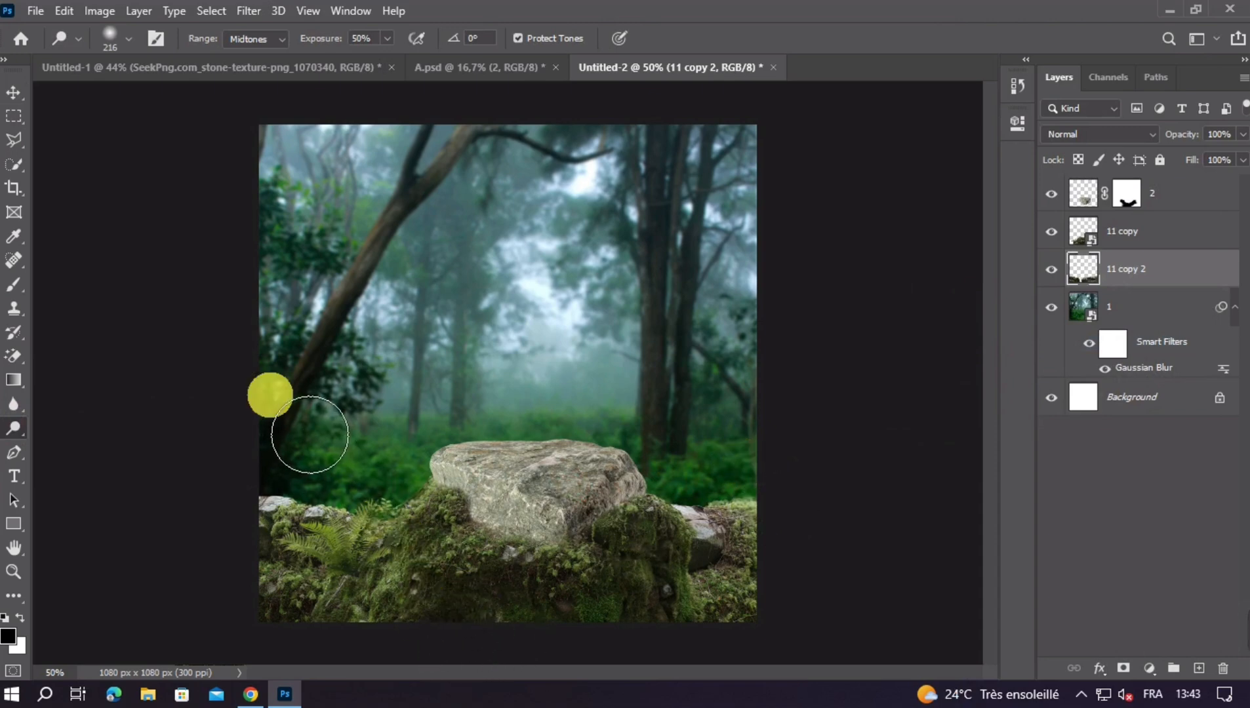
left_click(13, 93)
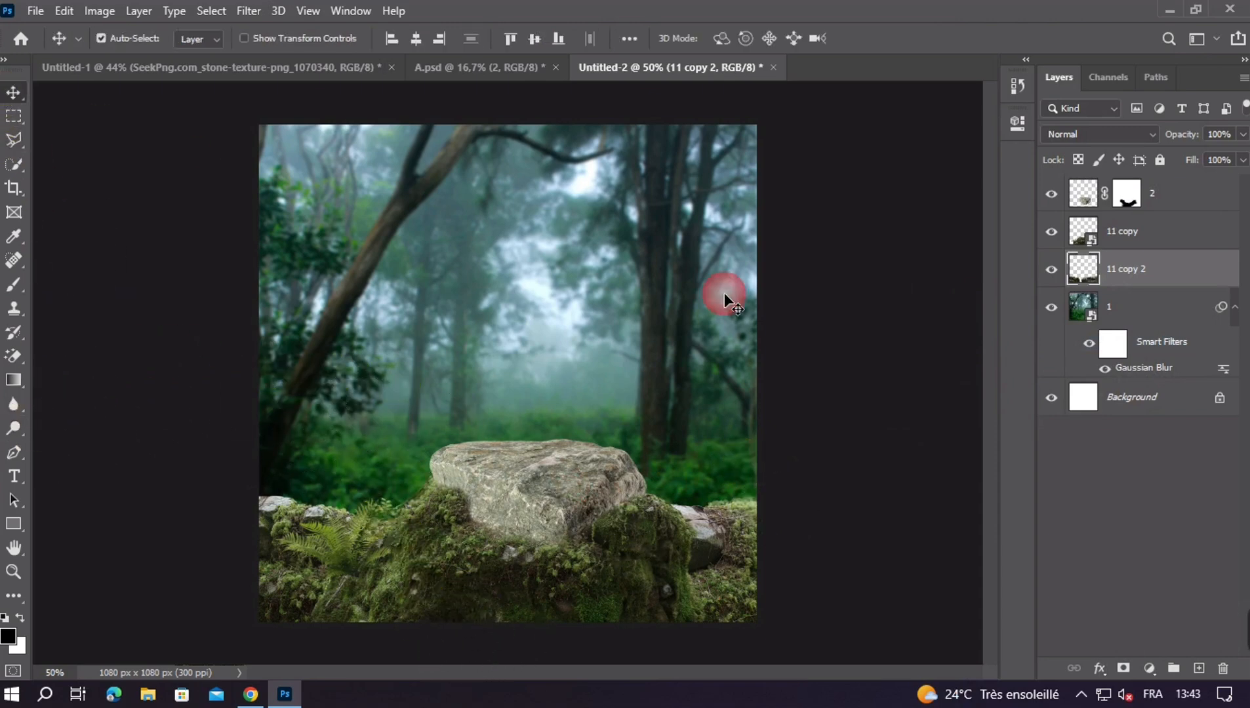
left_click(1123, 668)
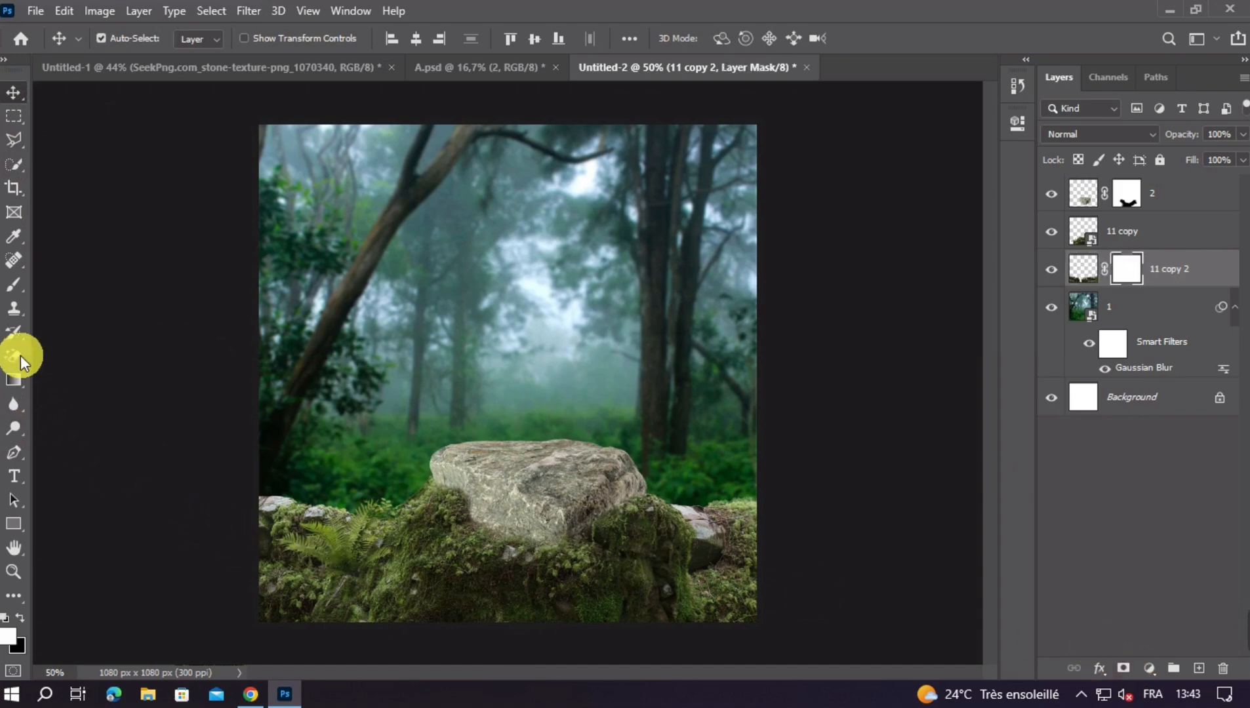
left_click(14, 285)
left_click_drag(454, 558, 565, 549)
mouse_move(640, 589)
left_mouse_down()
mouse_move(621, 587)
mouse_move(658, 539)
mouse_move(549, 525)
left_mouse_up()
key("ctrl+z")
key("ctrl+z")
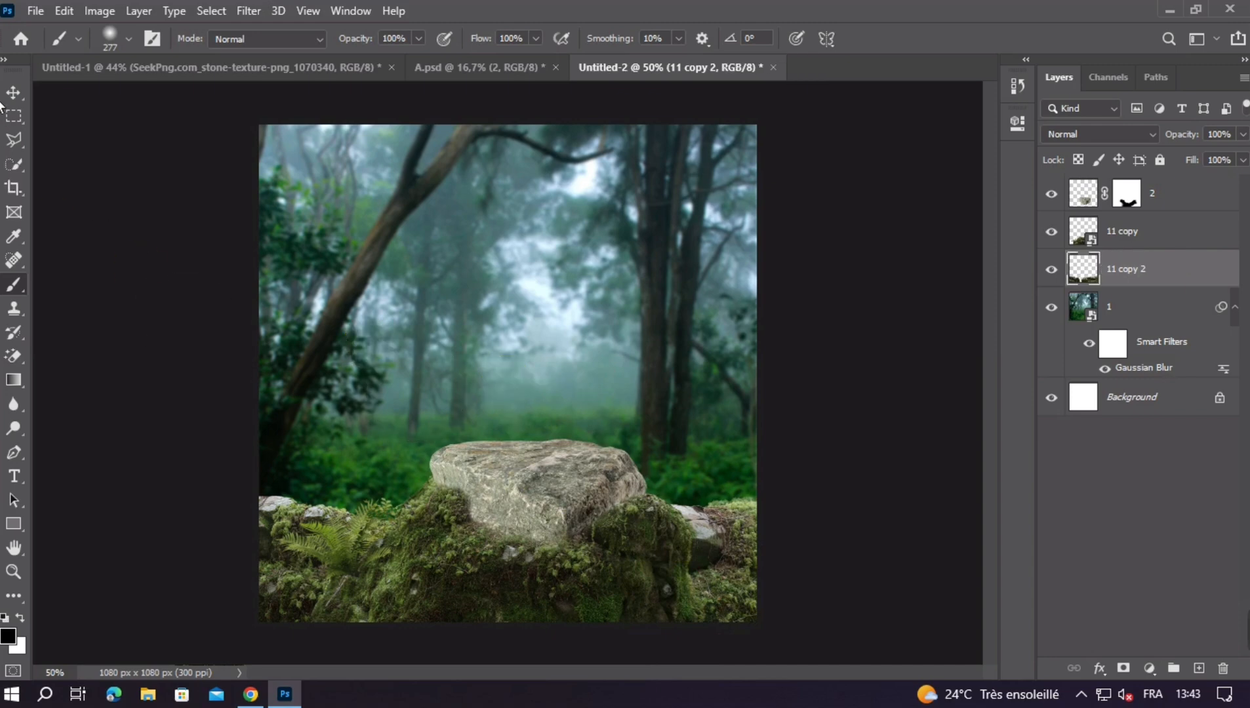
left_click(14, 92)
Add a Levels adjustment clipped to layer 11 copy 2, set its output white level to 7, and invert its mask to black
left_click(1146, 666)
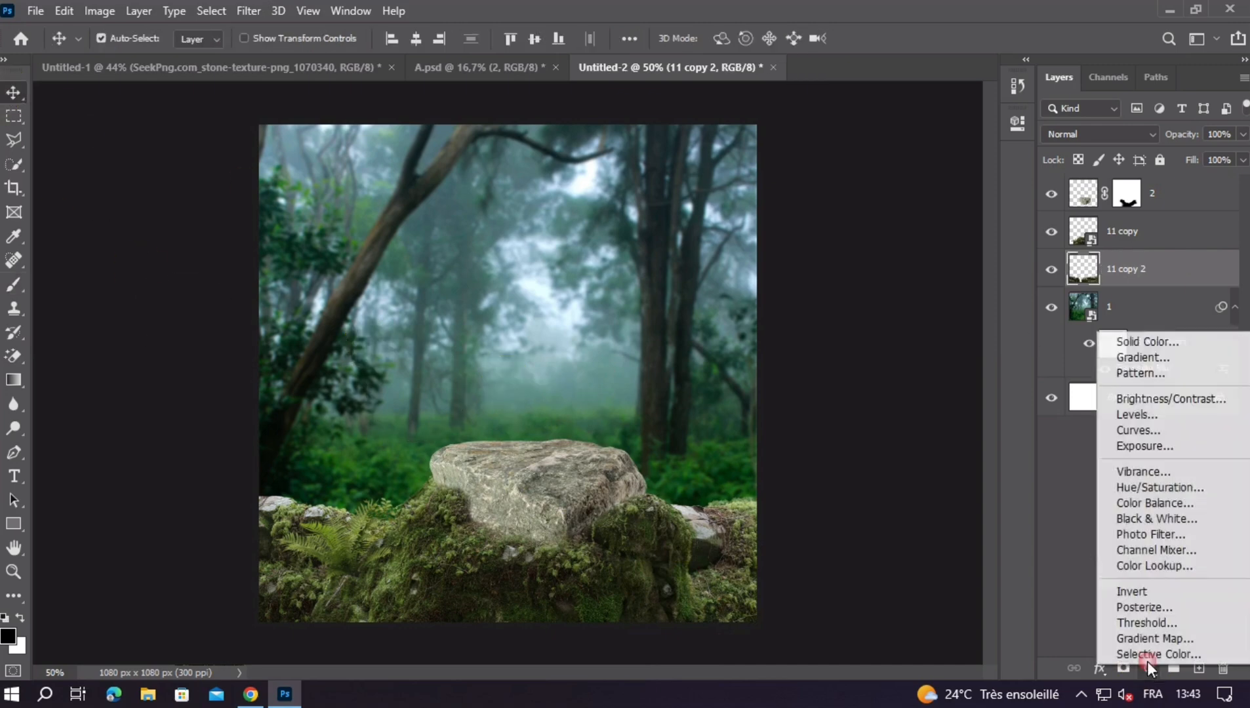
left_click(1132, 415)
left_click(859, 430)
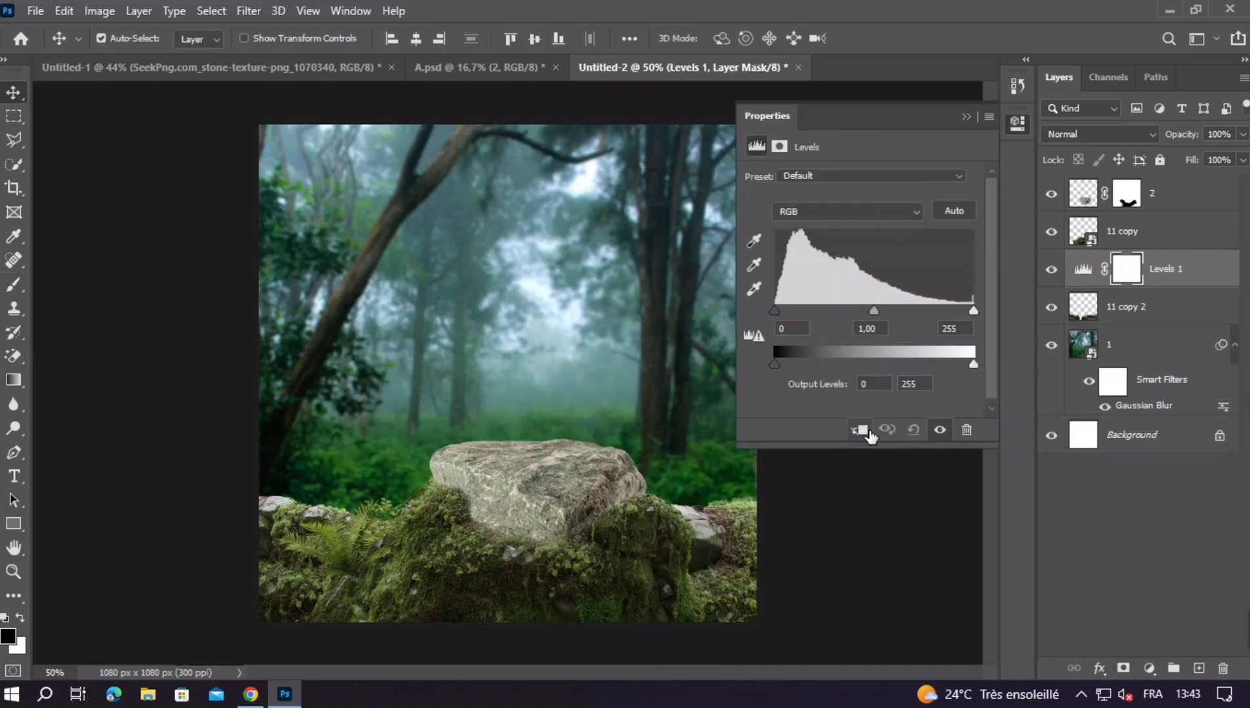
left_click_drag(969, 364, 780, 364)
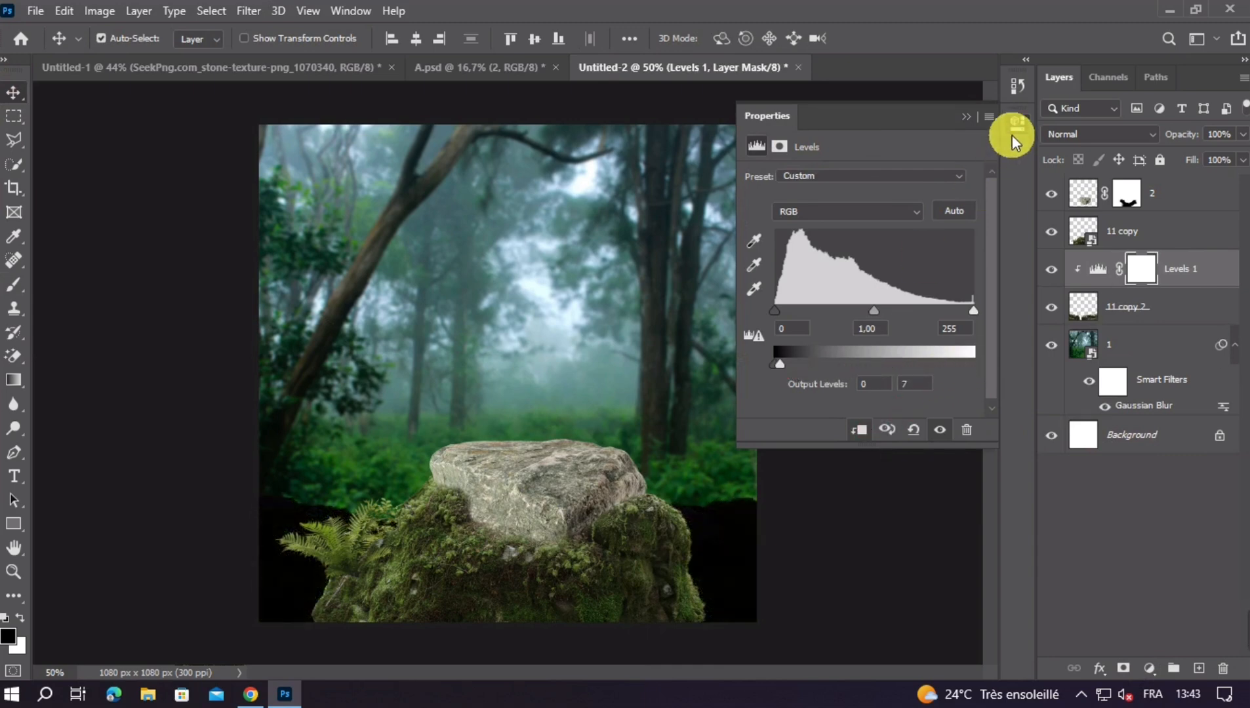
left_click(964, 120)
key("ctrl+i")
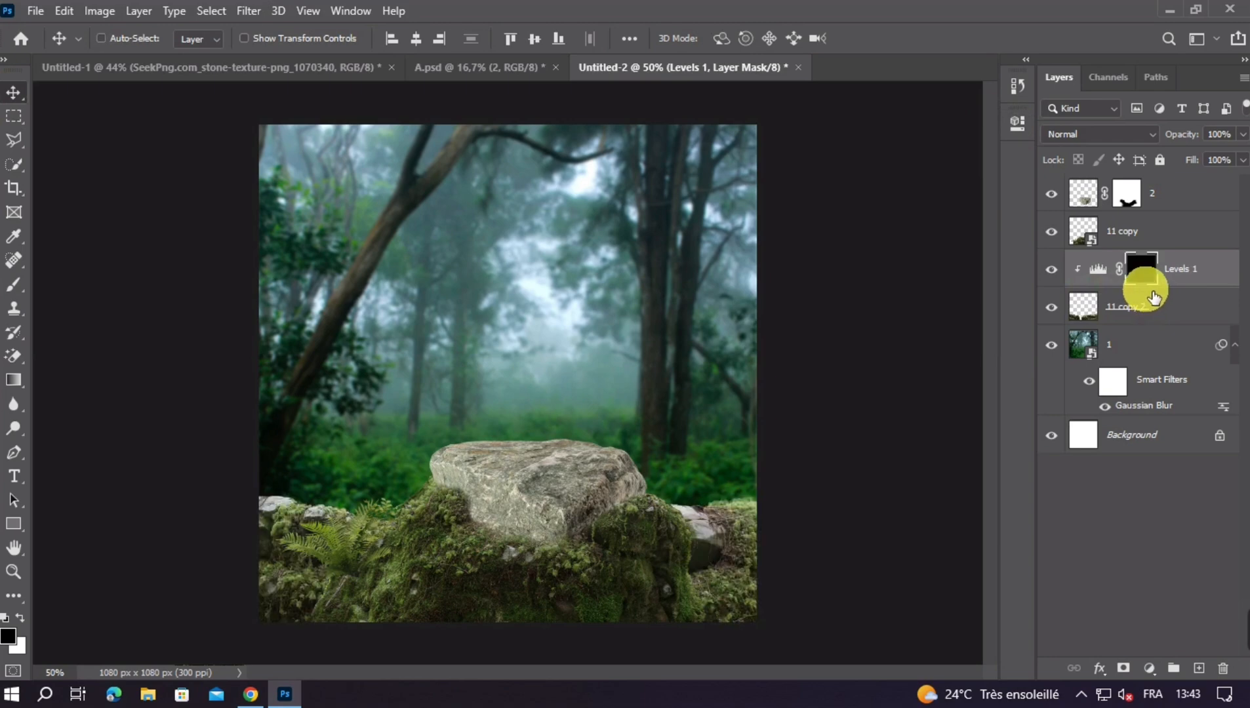
Paint white on the Levels mask with a soft brush of about 201 px to shade the side rocks around the central mossy rock
left_click(14, 287)
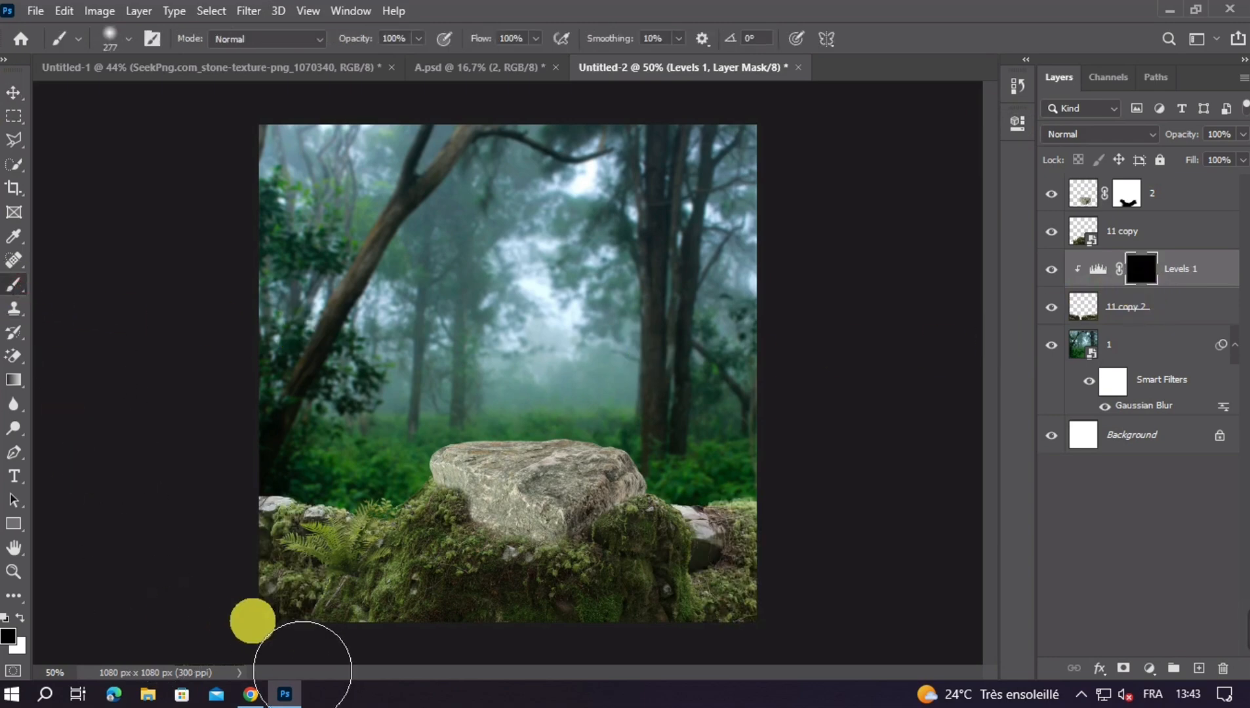
left_click(20, 618)
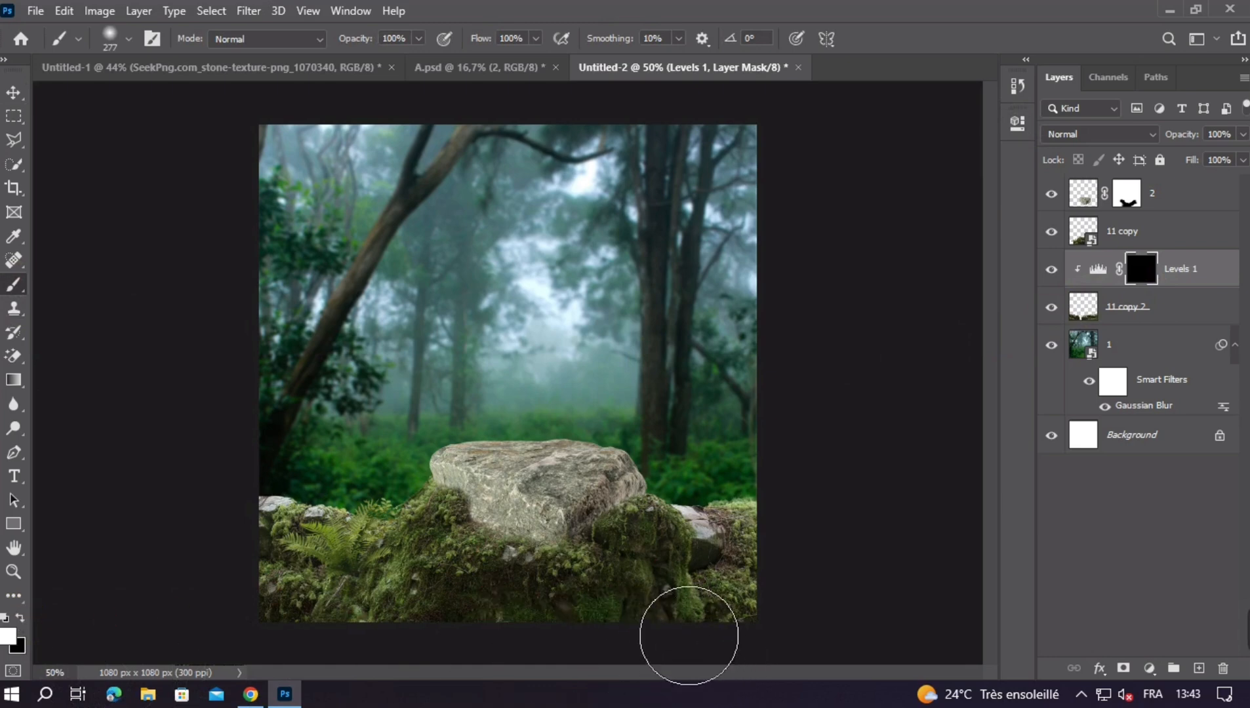
left_click_drag(579, 637, 621, 645)
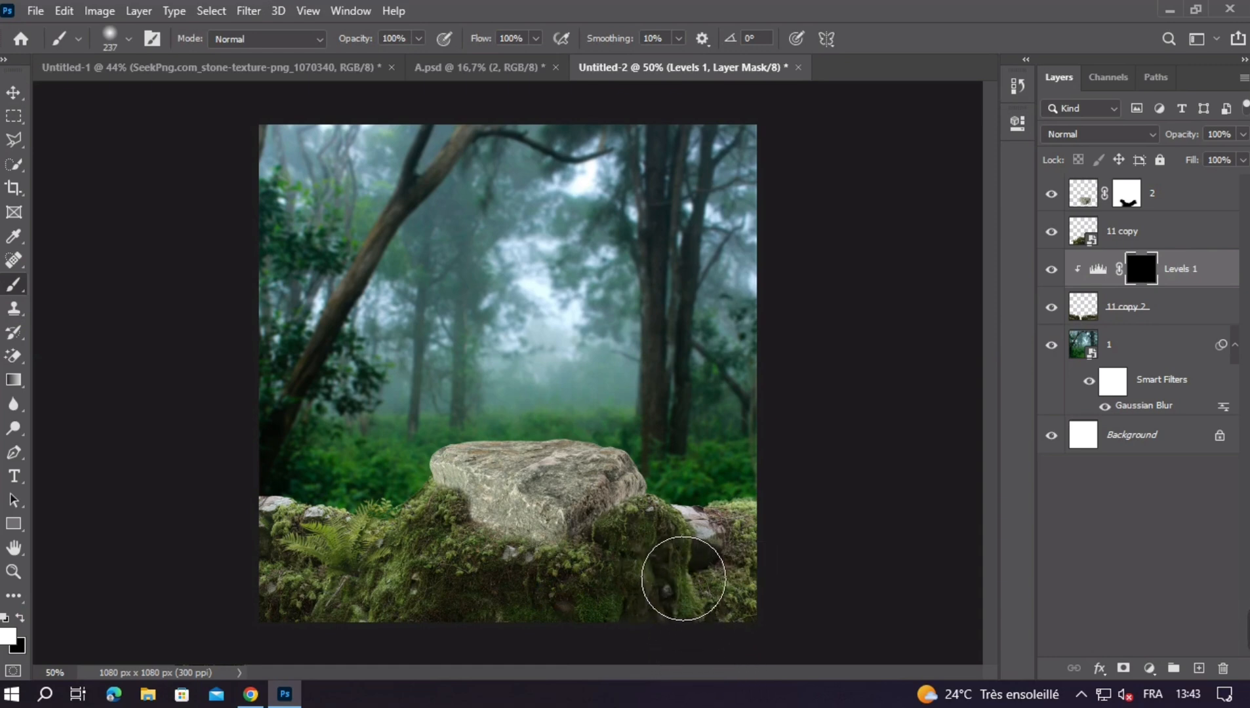
mouse_move(675, 580)
left_mouse_down()
mouse_move(669, 624)
mouse_move(441, 619)
mouse_move(578, 661)
mouse_move(697, 668)
mouse_move(669, 683)
mouse_move(667, 611)
left_mouse_up()
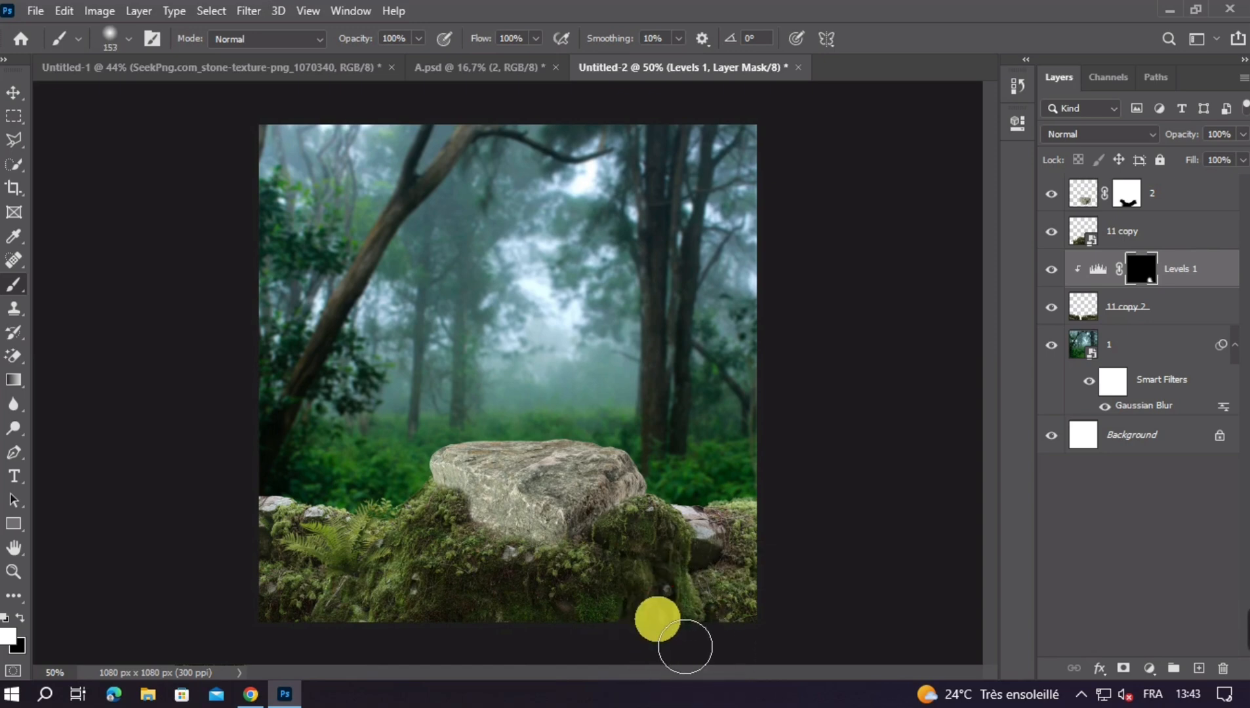
left_click_drag(659, 607, 690, 647)
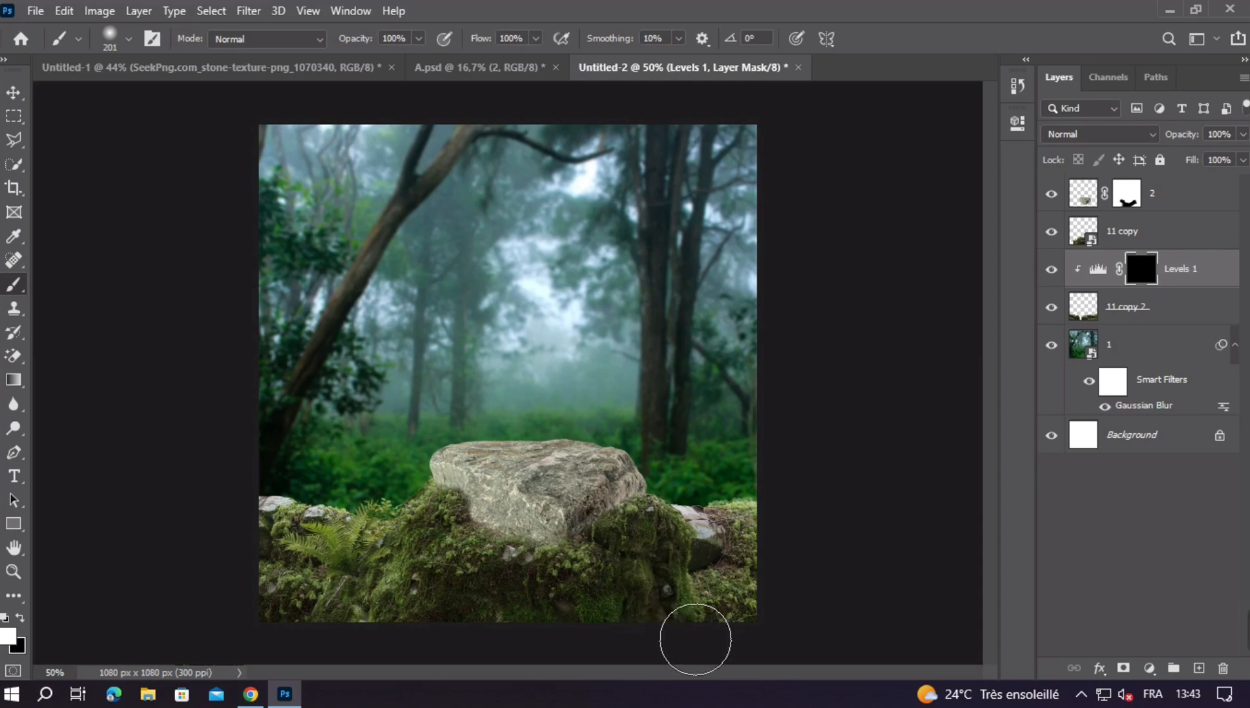
left_click(427, 552)
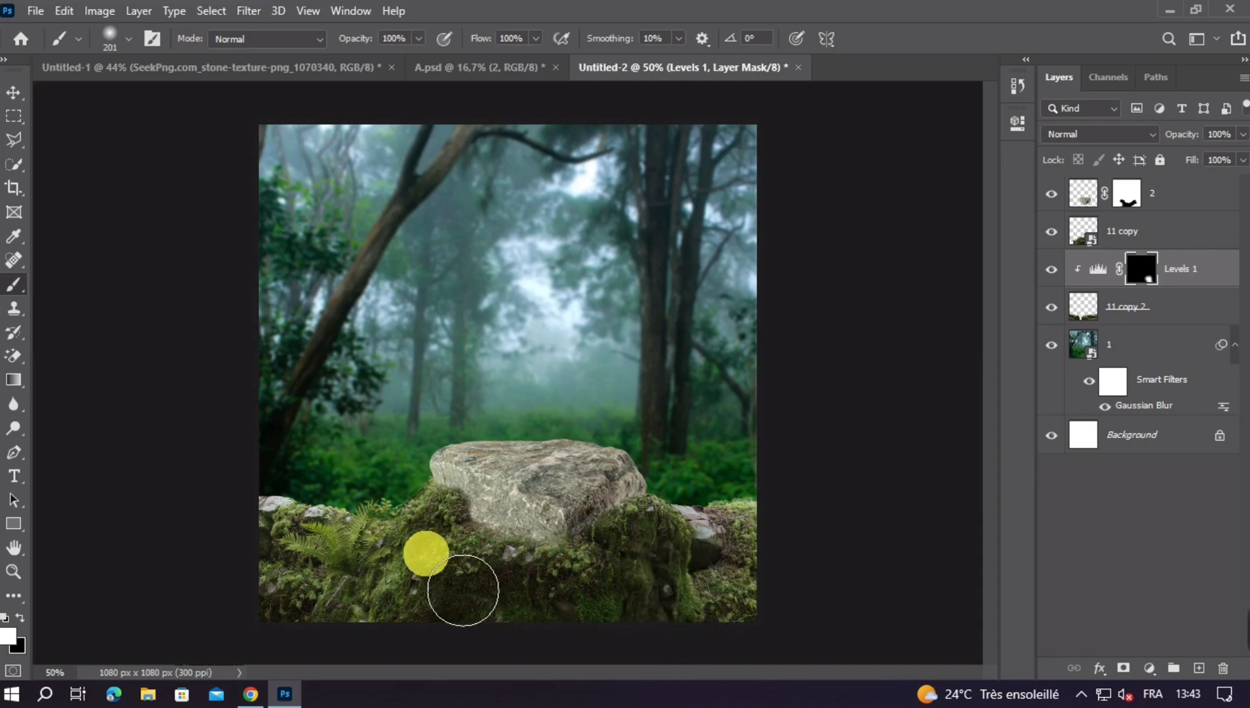
left_click_drag(420, 652, 396, 653)
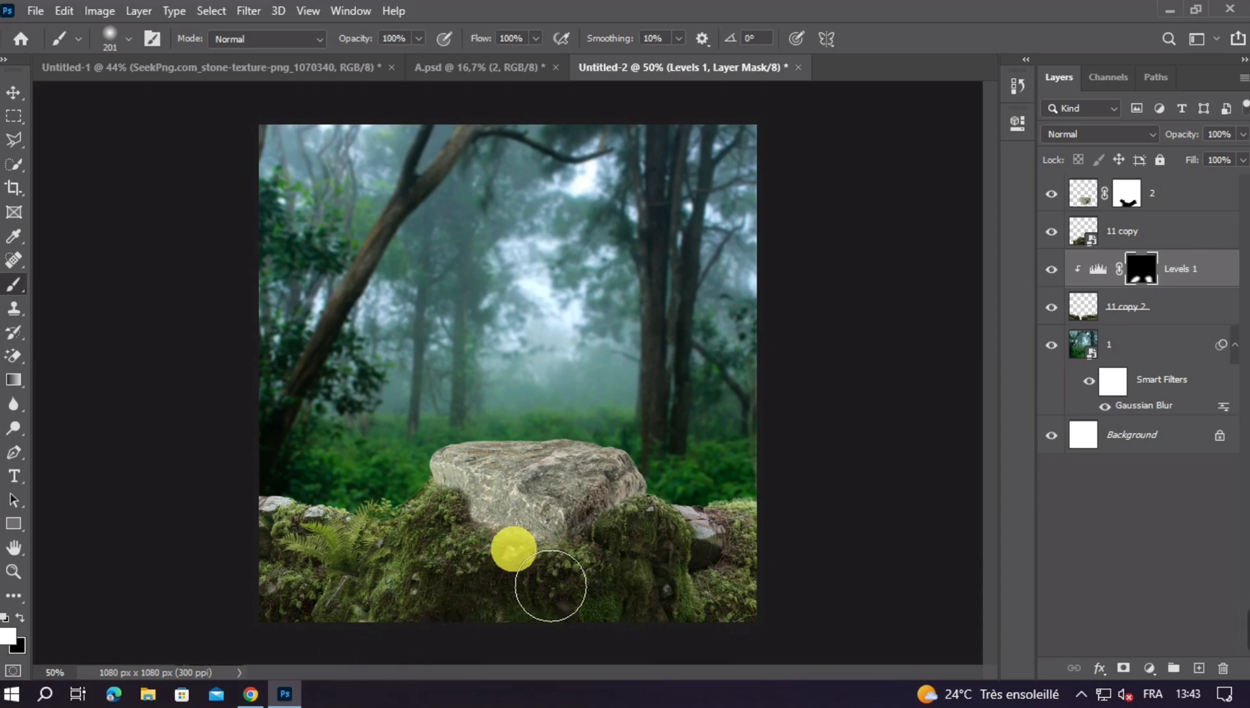
Examine the shading between the mossy rocks at full view and close up
scroll(533, 573, "down", 2)
left_click_drag(533, 573, 542, 468)
scroll(541, 468, "up", 3)
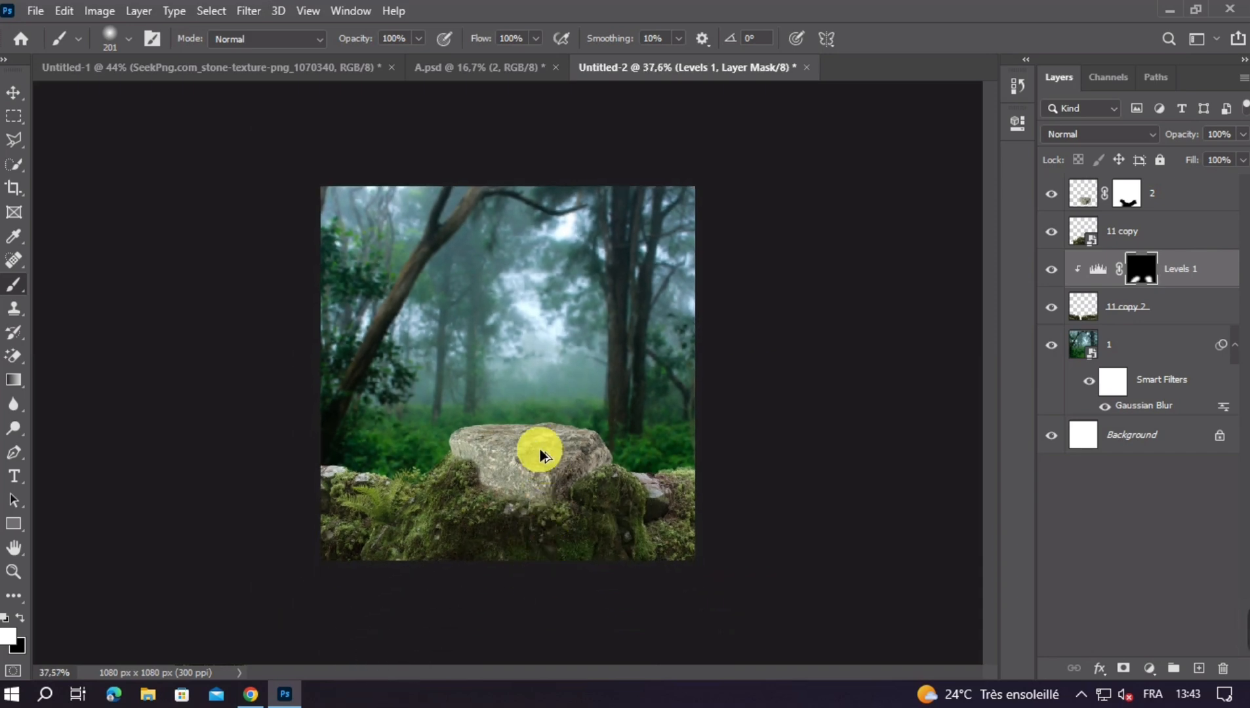
scroll(555, 462, "down", 2)
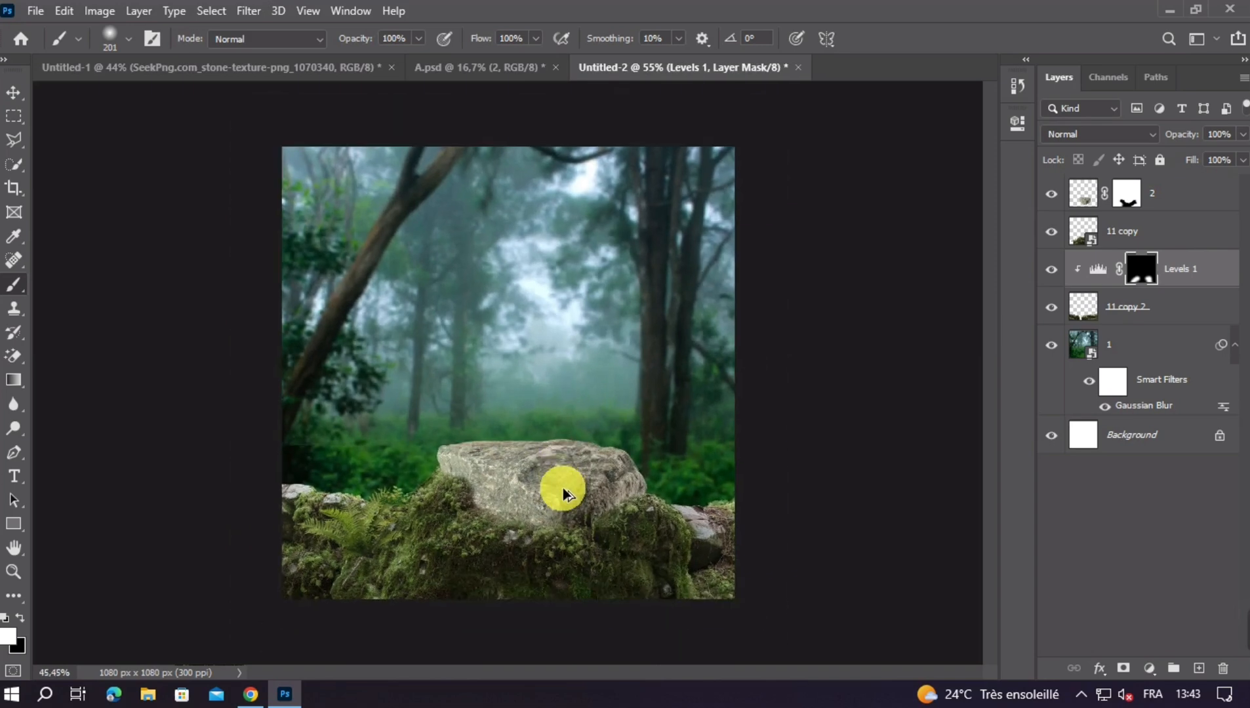
left_click(15, 96)
left_click(126, 232)
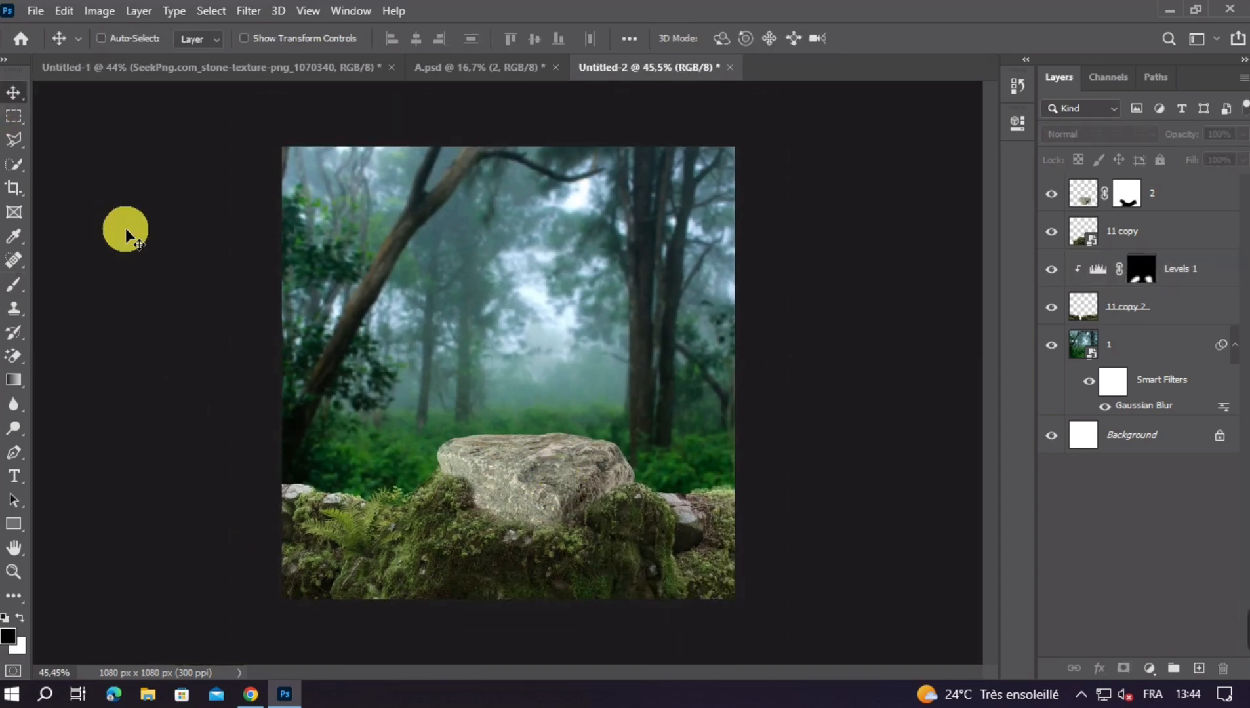
key("ctrl+plus")
key("ctrl+plus")
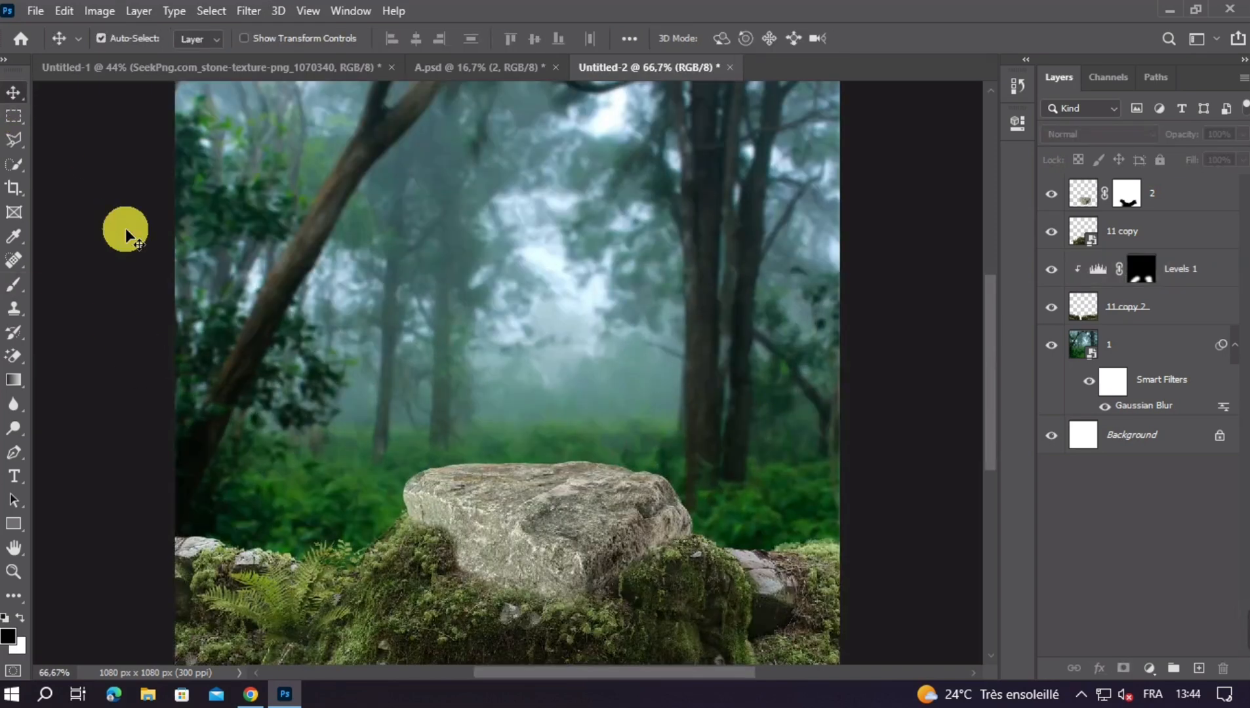
key("ctrl+minus")
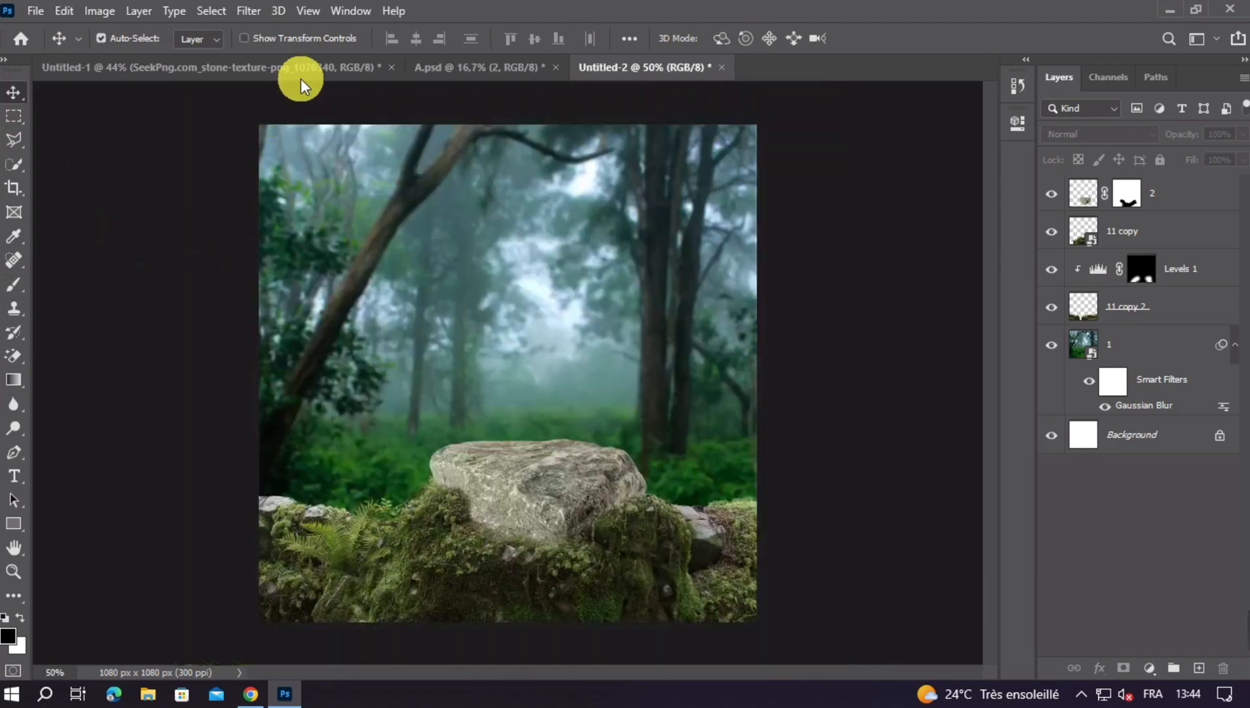
Copy the Pepsi can from A.psd into the forest composition in Untitled-2
left_click(426, 68)
left_click_drag(616, 425, 581, 396)
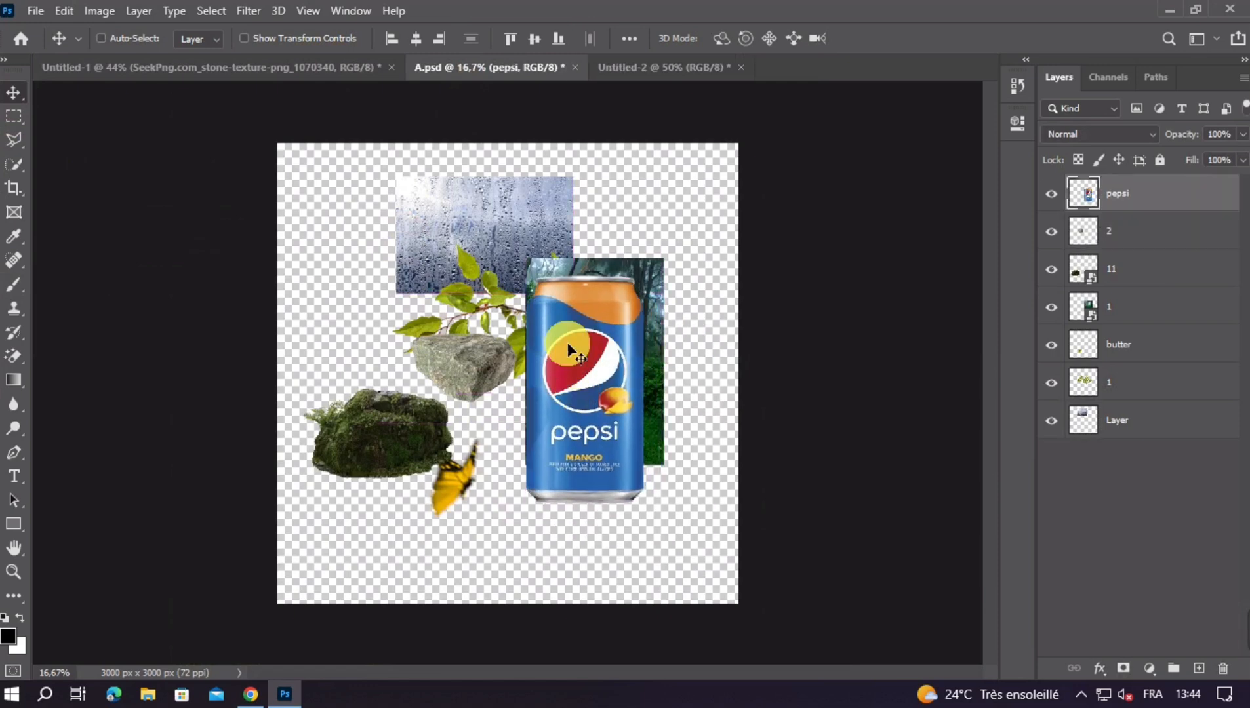
left_click_drag(613, 83, 581, 371)
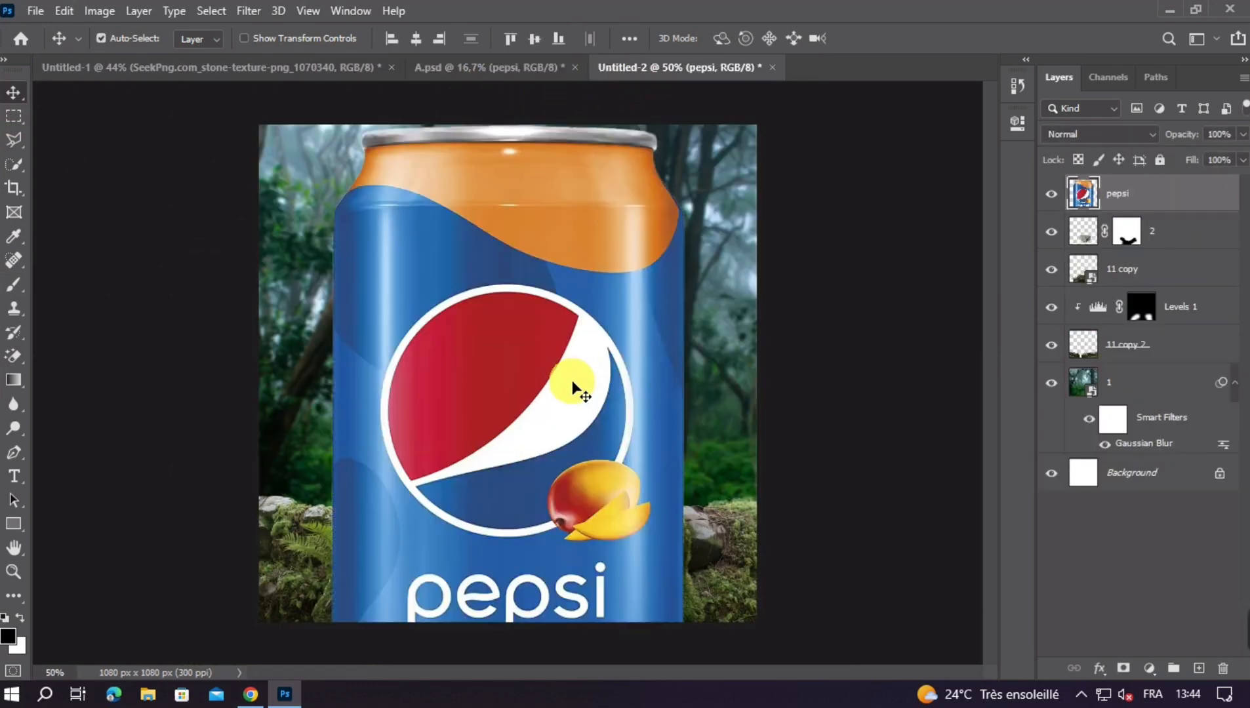
Scale the Pepsi can down and stand it upright on top of the gray stone
key("ctrl+t")
left_click_drag(683, 460, 542, 352)
left_click_drag(511, 528, 542, 440)
left_click_drag(534, 326, 559, 357)
key("Return")
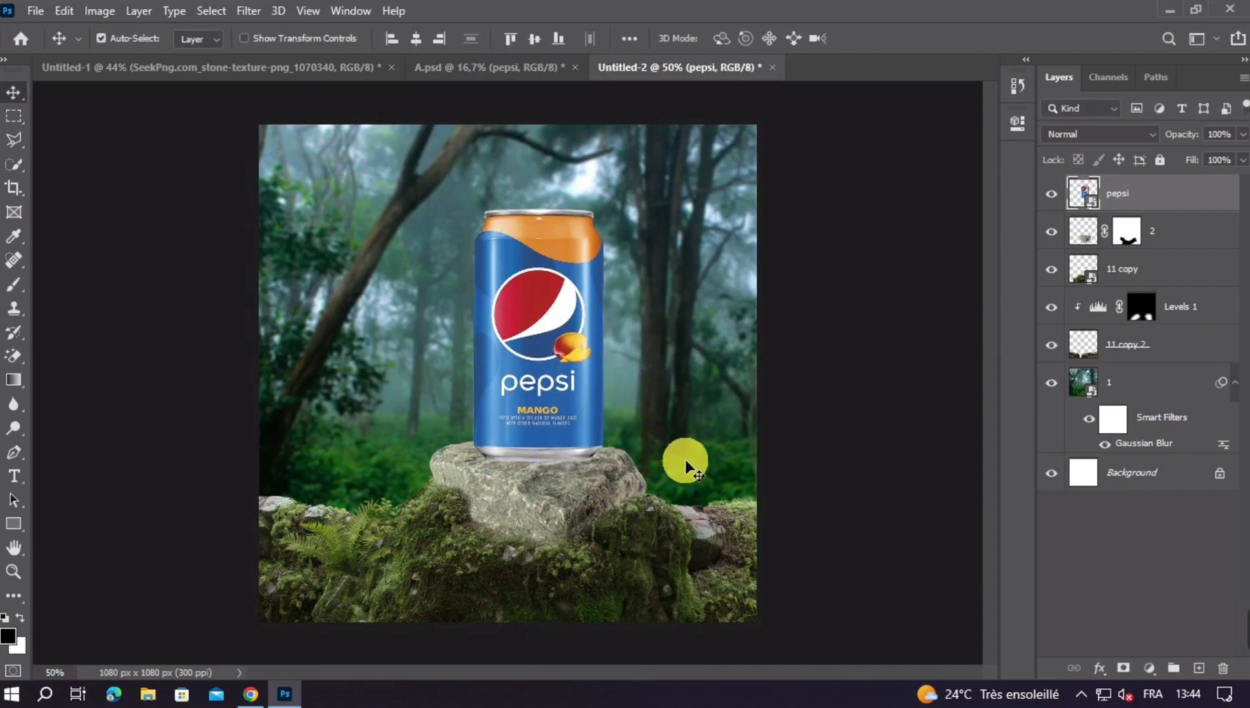
key("ctrl+minus")
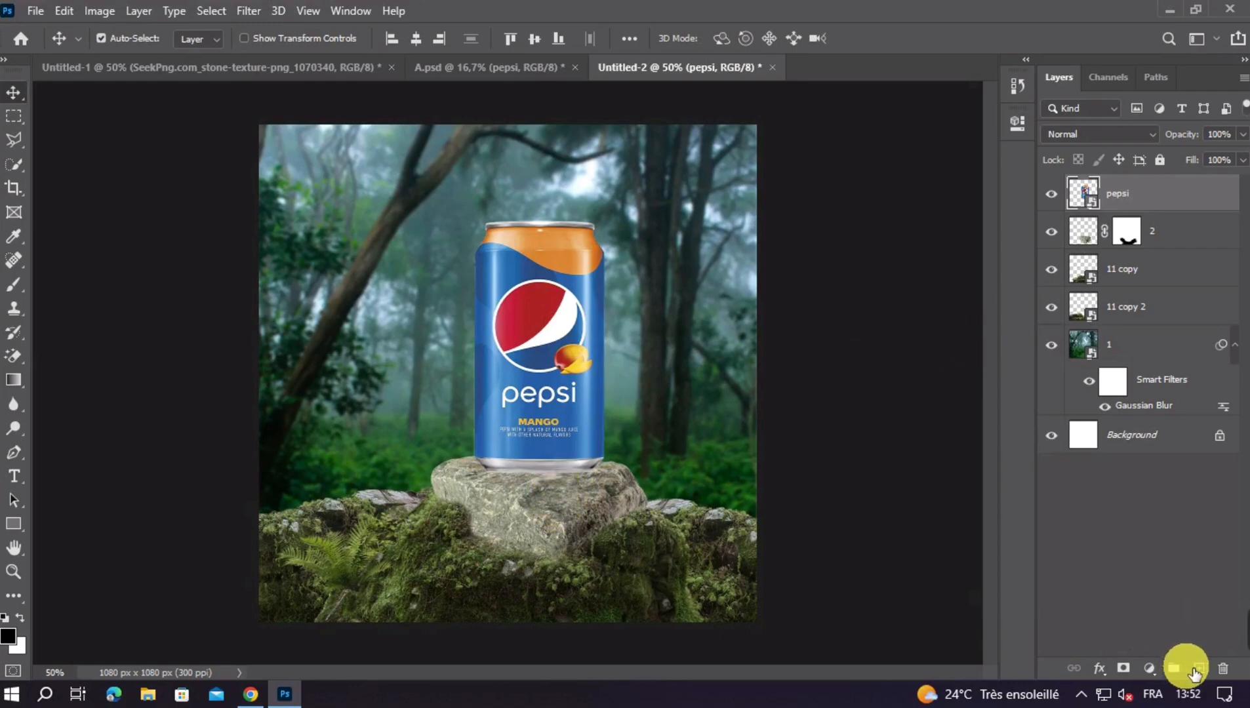
Add a new layer beneath the pepsi layer and flatten the soft brush tip into a thin horizontal ellipse at 201 px, 1% hardness
left_click(1191, 674)
left_click_drag(1190, 200, 1187, 266)
left_click(14, 285)
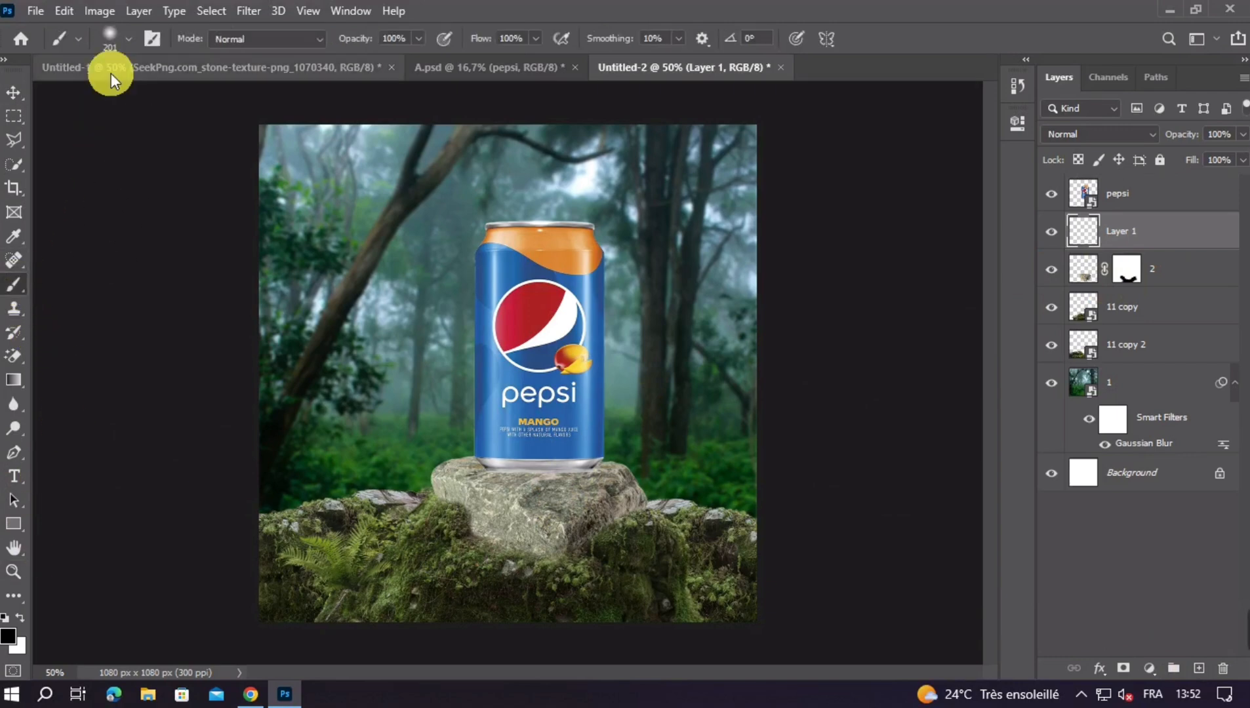
left_click(114, 40)
left_click(168, 175)
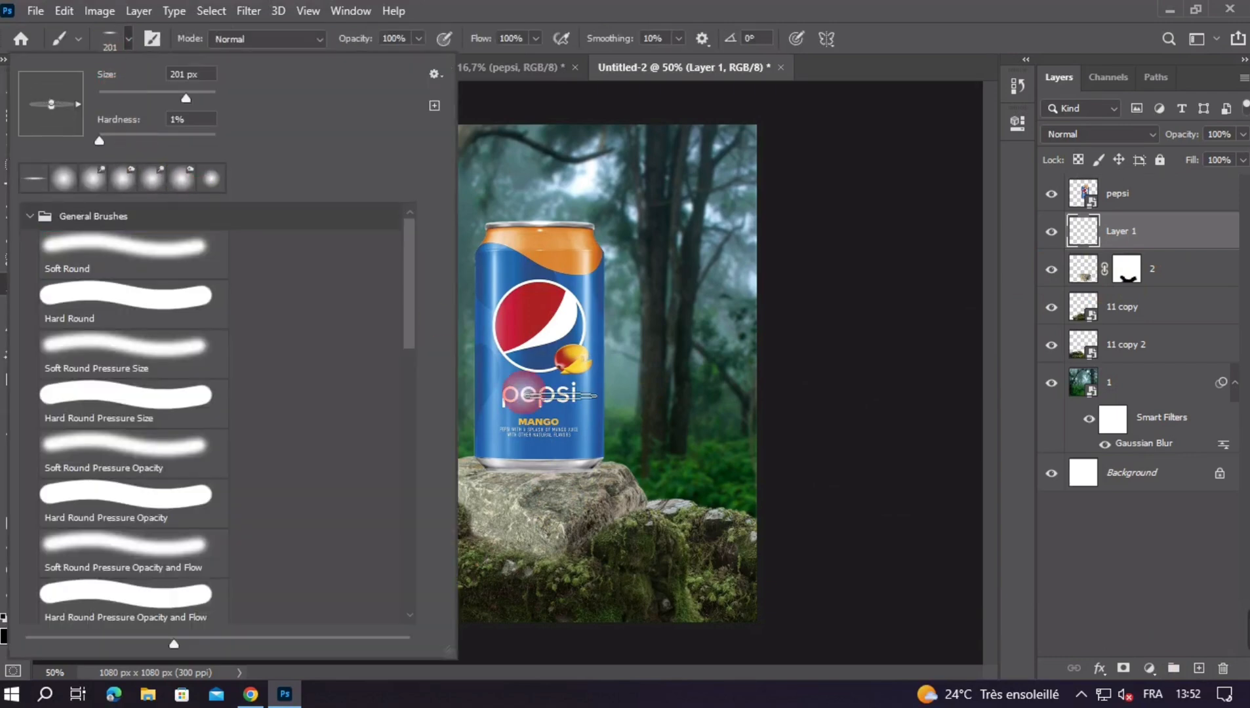
left_click(470, 351)
Paint a thin black contact shadow under the can's base with the flattened brush at about 230 px and check it at full view
scroll(548, 482, "up", 3)
mouse_move(547, 485)
left_mouse_down()
mouse_move(472, 479)
mouse_move(488, 488)
left_mouse_up()
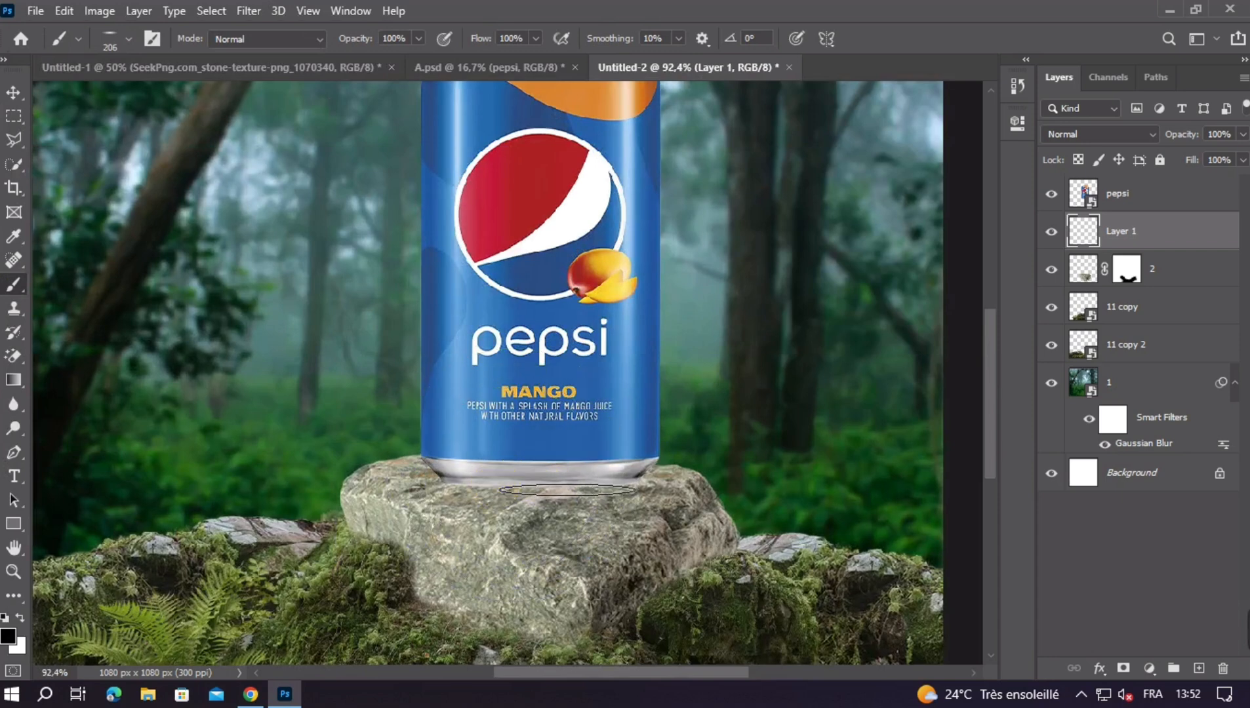
left_click_drag(590, 482, 554, 485)
mouse_move(842, 444)
left_mouse_down()
mouse_move(705, 461)
mouse_move(639, 490)
left_mouse_up()
mouse_move(721, 452)
left_mouse_down()
mouse_move(618, 482)
mouse_move(624, 491)
left_mouse_up()
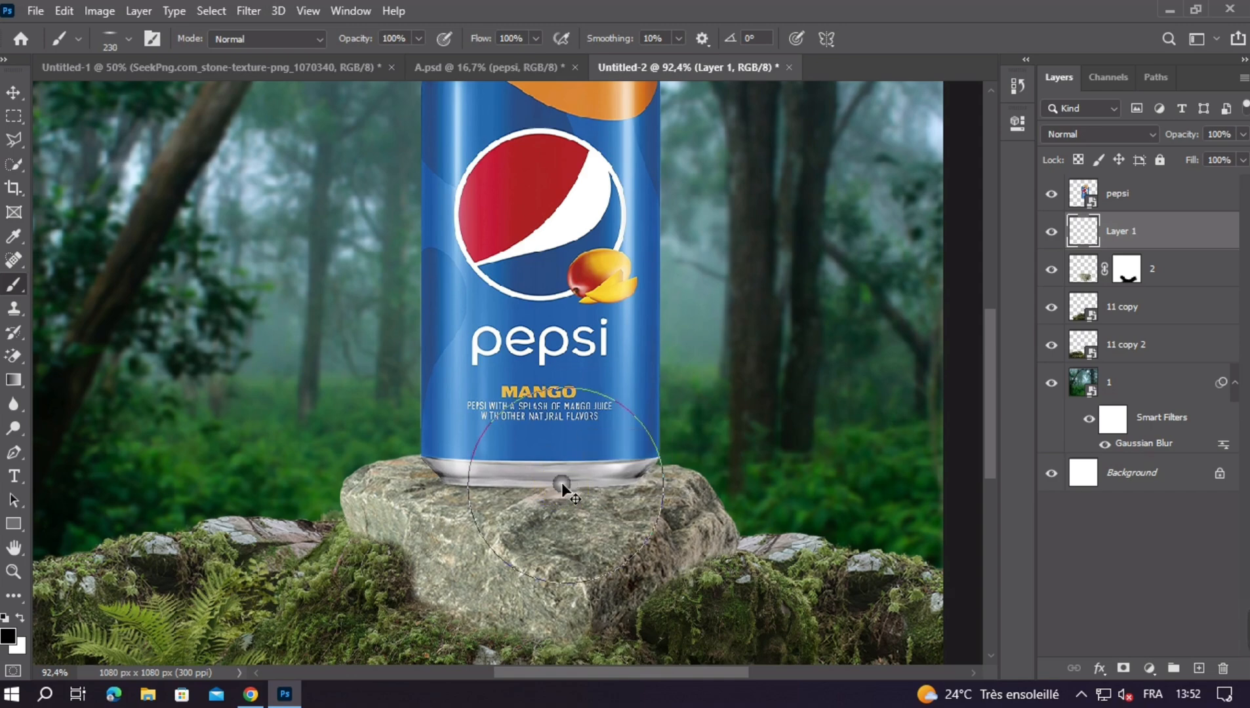
left_click_drag(565, 489, 610, 487)
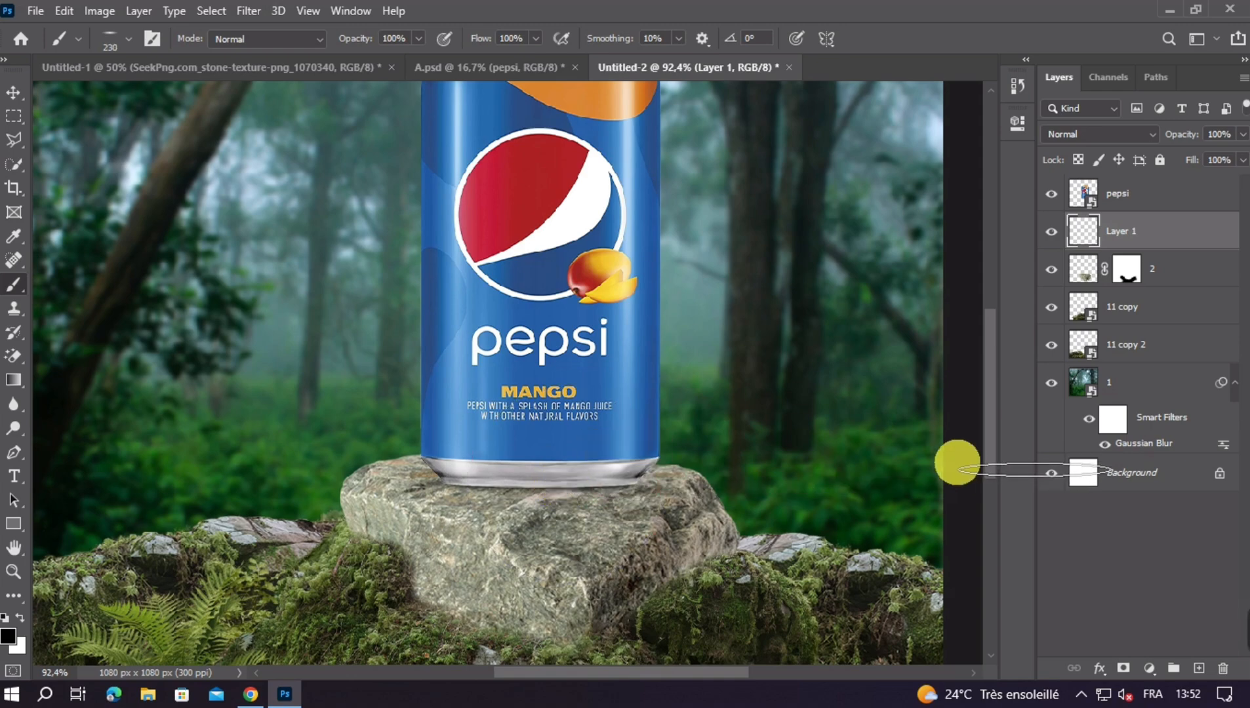
key("v")
key("ctrl+minus")
key("ctrl+minus")
key("ctrl+minus")
key("ctrl+plus")
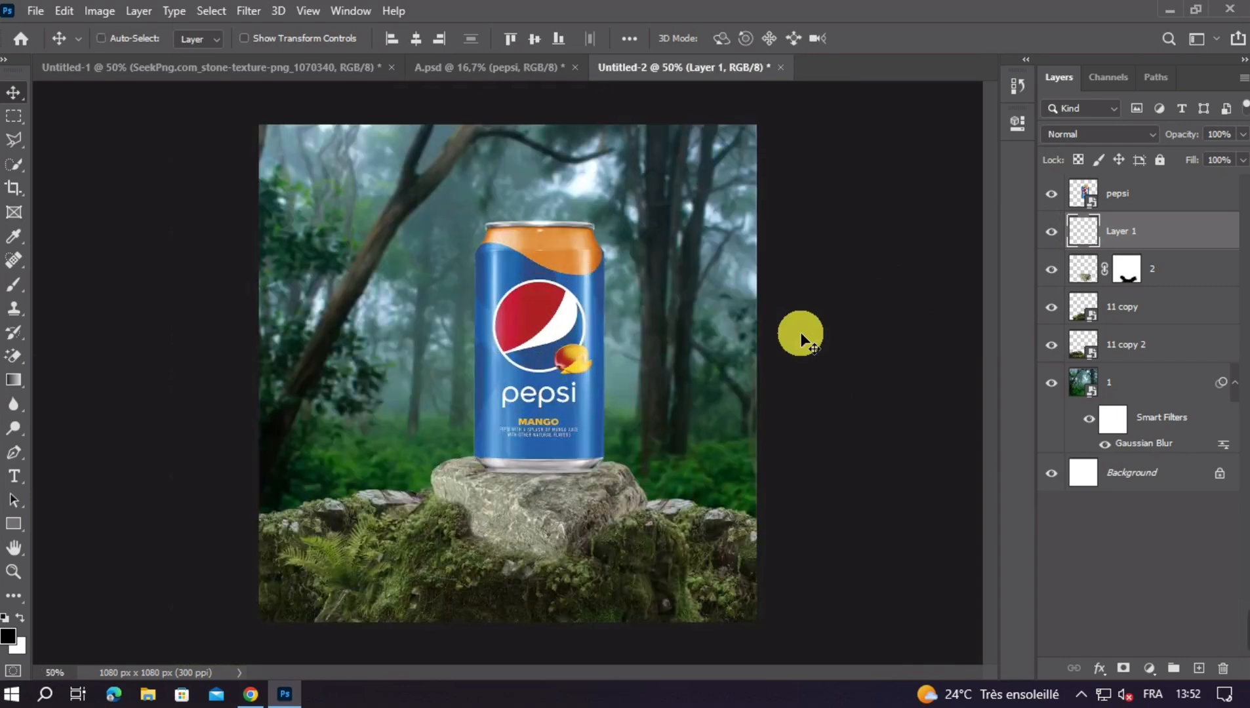
key("ctrl+plus")
key("ctrl+minus")
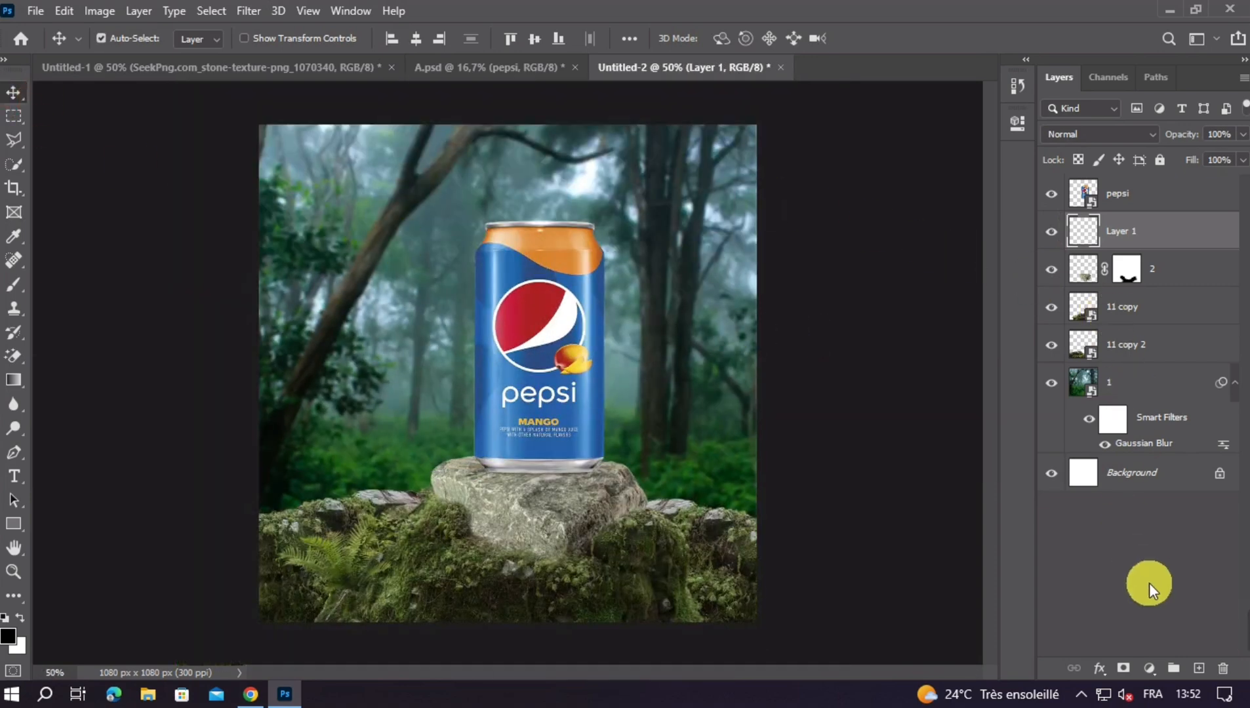
Add another new layer beneath Layer 1, directly above the masked stone layer
left_click(1190, 660)
left_click_drag(1149, 229, 1144, 289)
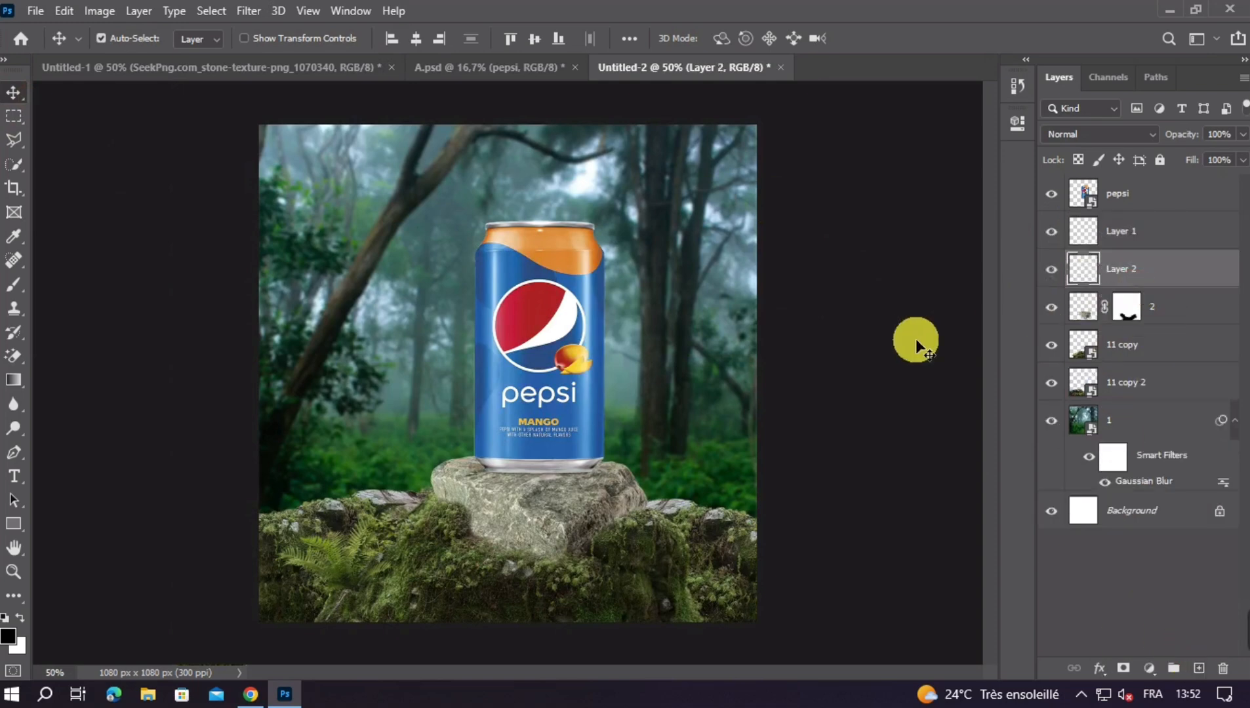
Outline a slanted four-sided shadow area from the can's base down across the front of the stone with the Polygonal Lasso
left_click(14, 139)
key("ctrl+plus")
key("ctrl+plus")
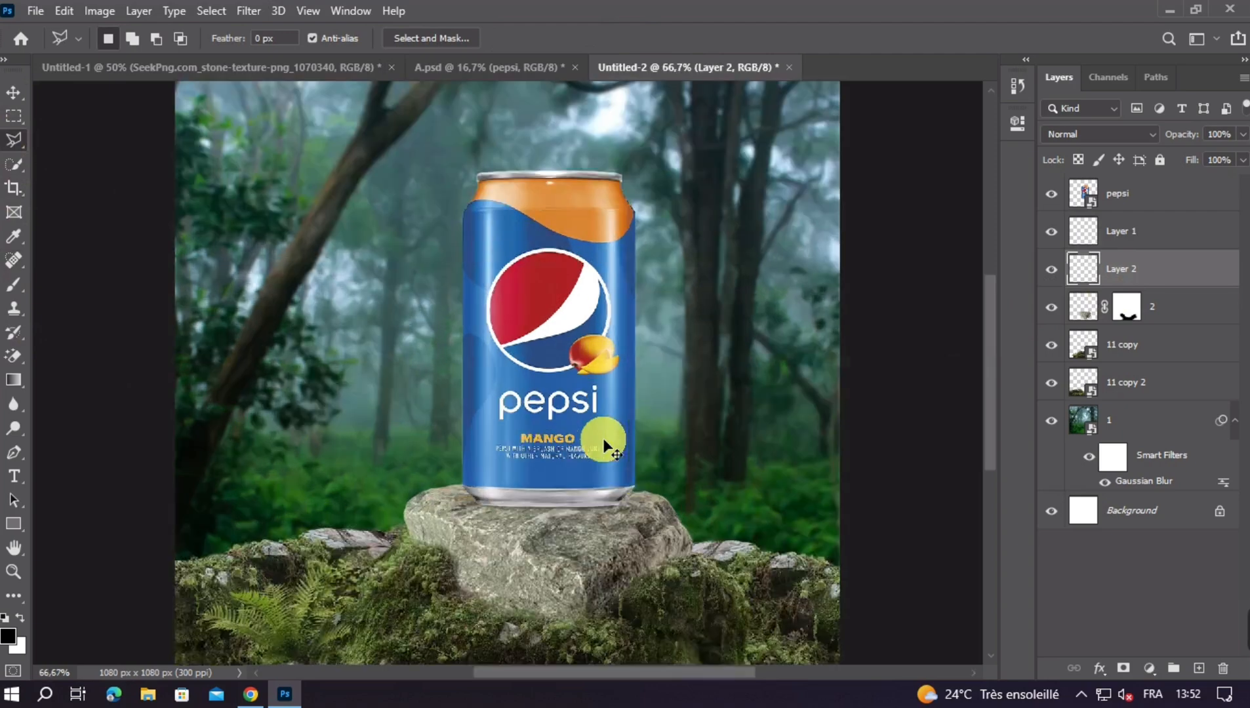
scroll(462, 564, "down", 5)
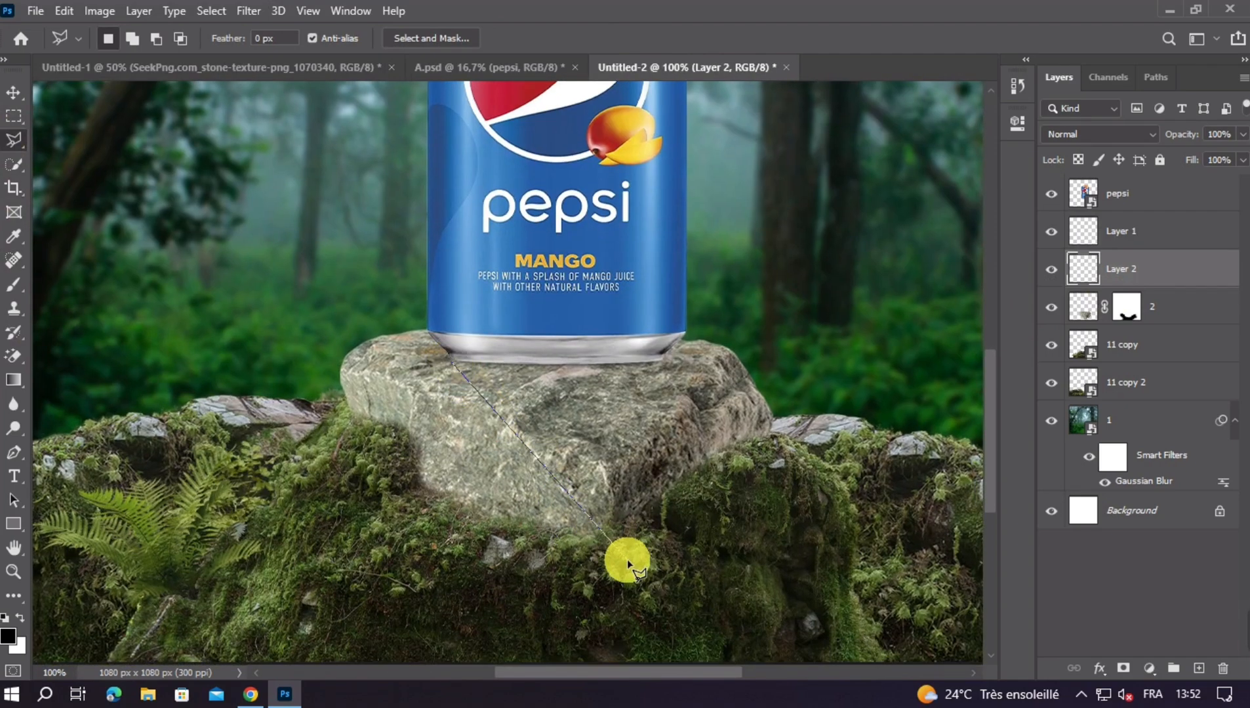
left_click(449, 360)
left_click(661, 573)
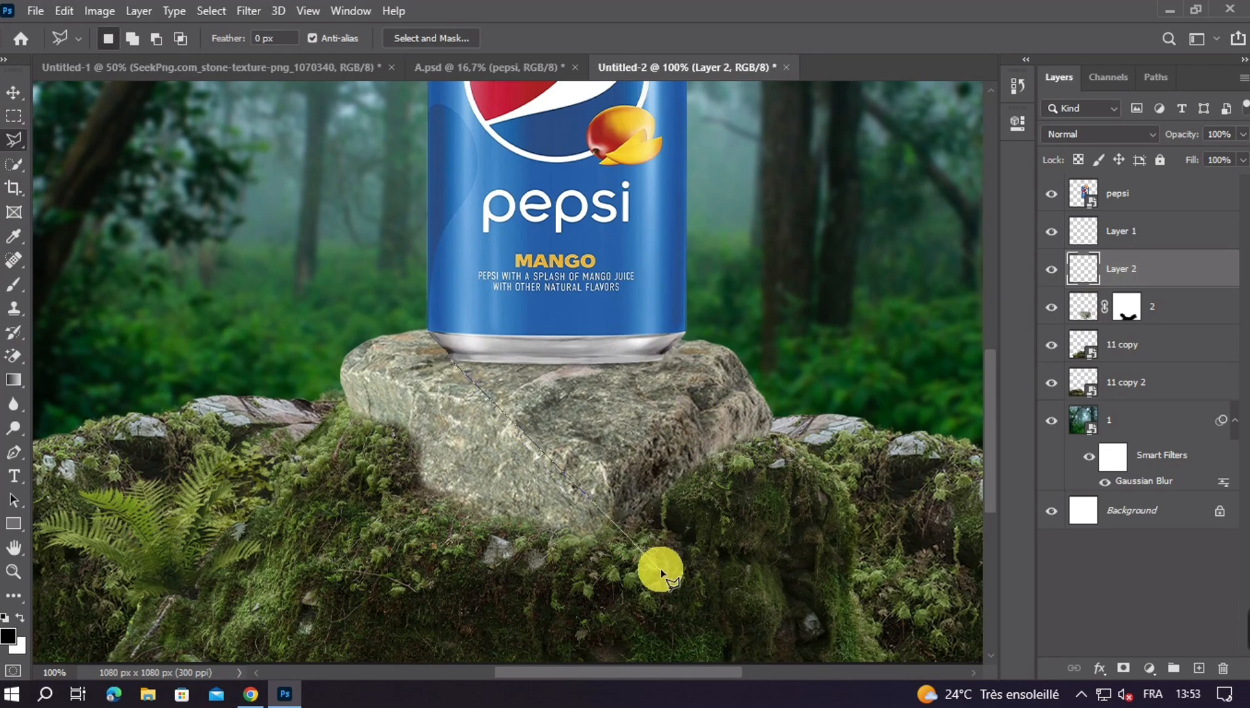
left_click(783, 462)
left_click(658, 358)
left_click(450, 358)
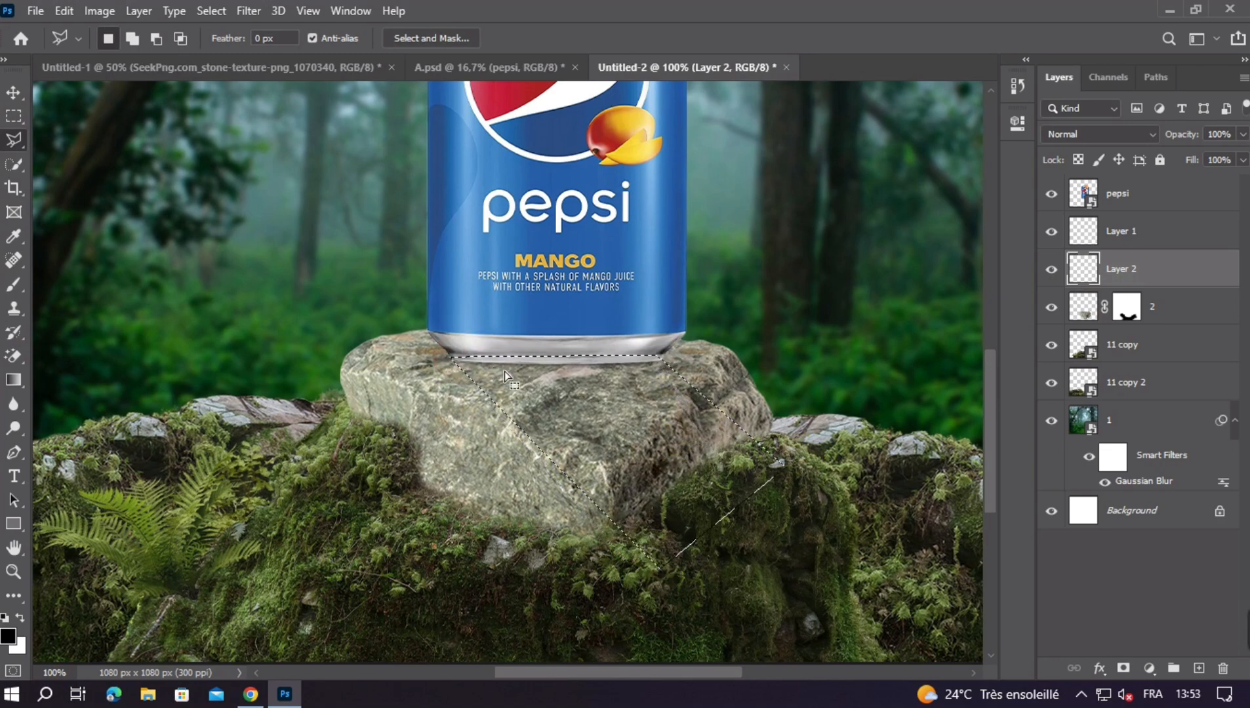
Fill the slanted selection with black on Layer 2 and deselect it
right_click(615, 413)
left_click(635, 302)
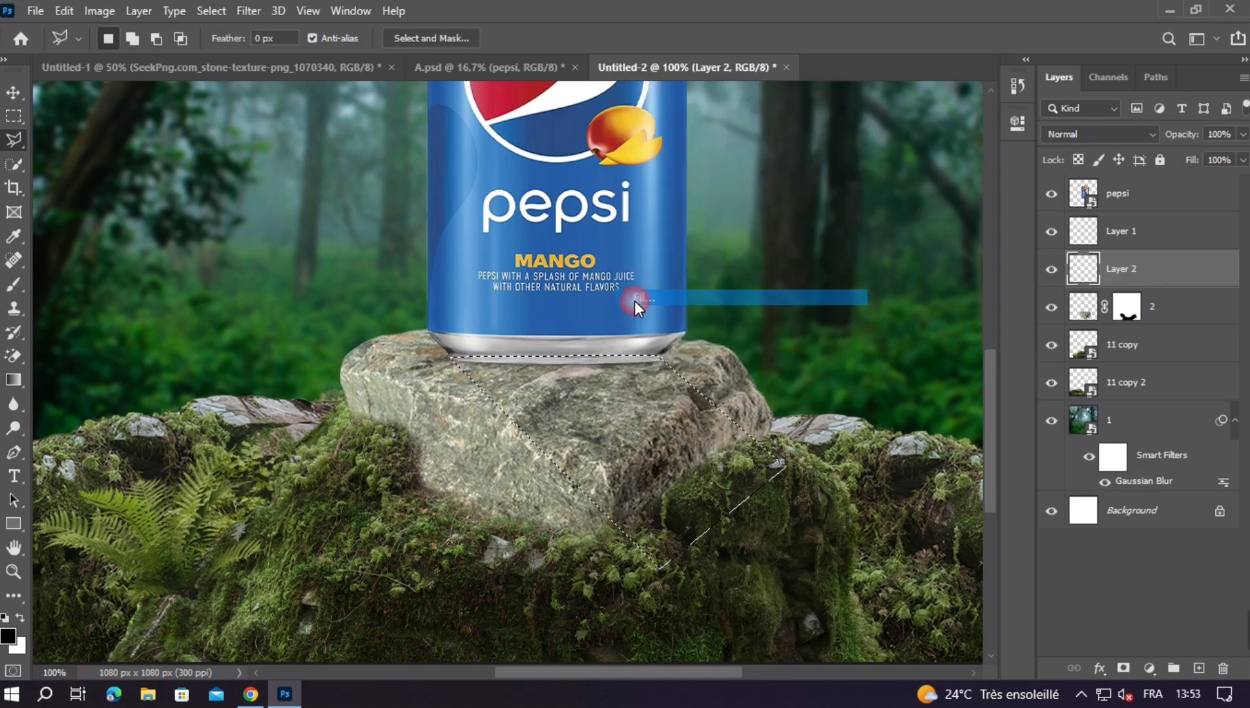
left_click(734, 168)
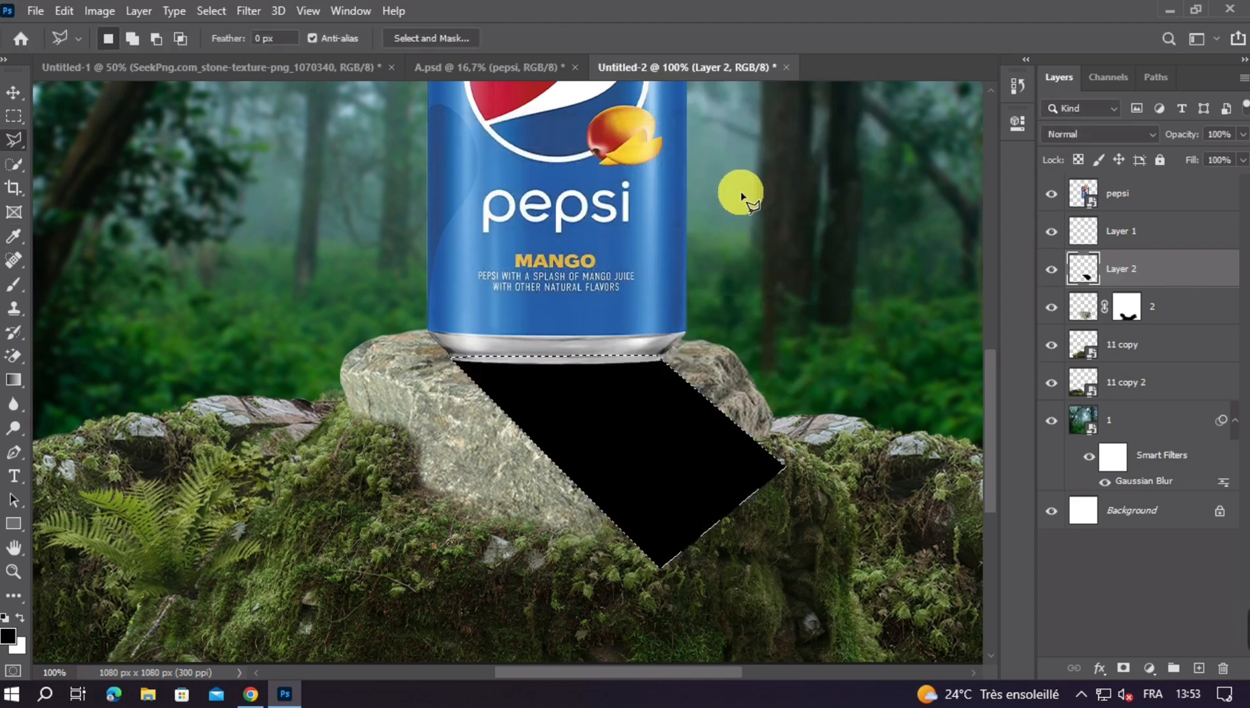
left_click(13, 92)
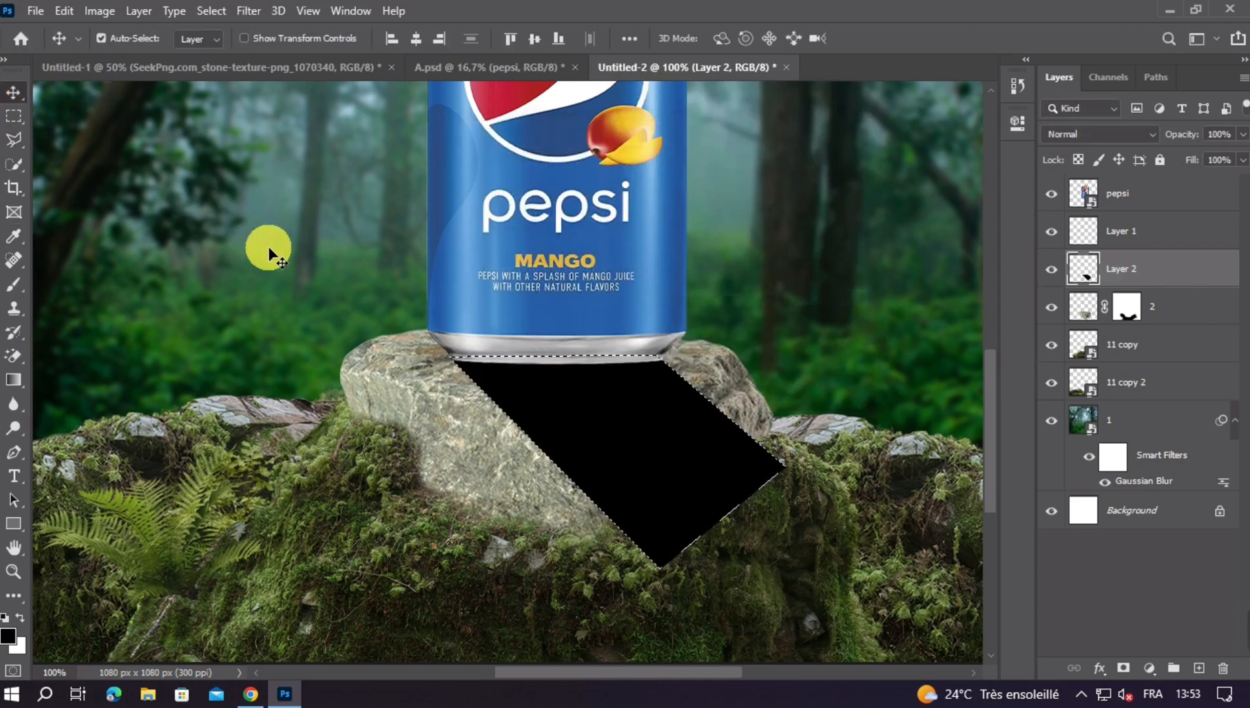
key("ctrl+d")
key("ctrl")
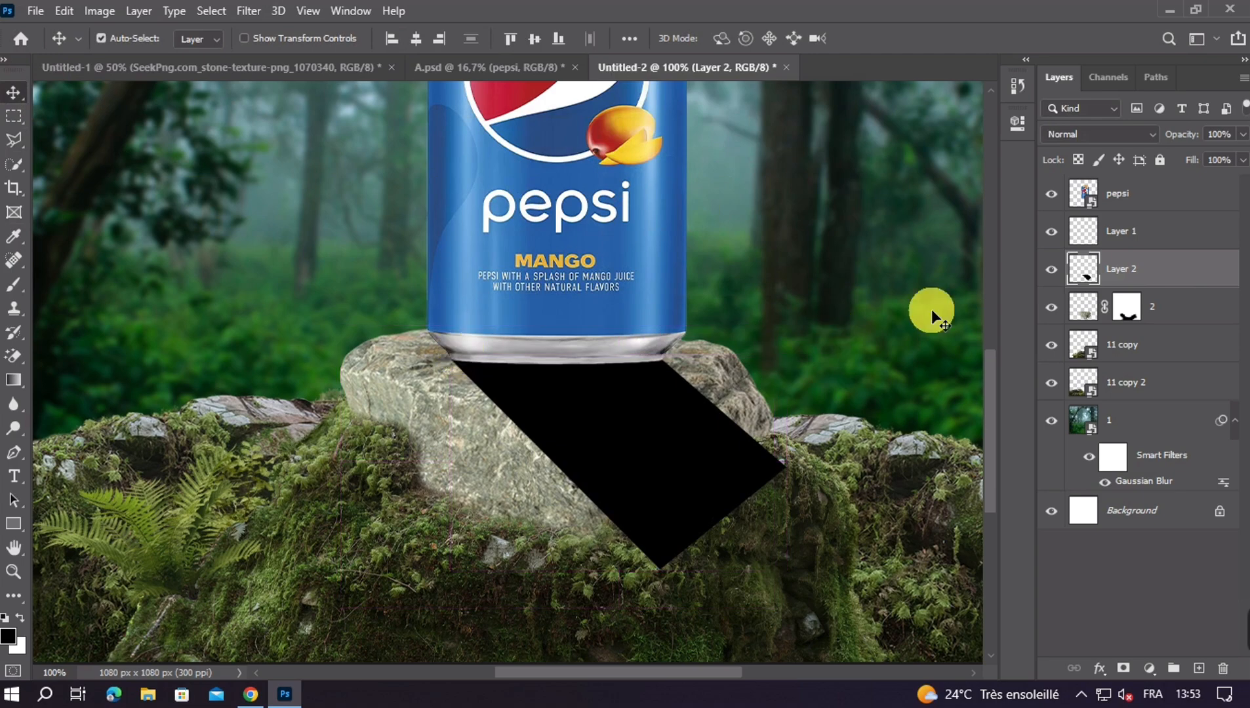
Clip Layer 2 to the masked stone layer beneath it so the black shape stays within the stone
left_click(1051, 306)
left_click(1051, 306)
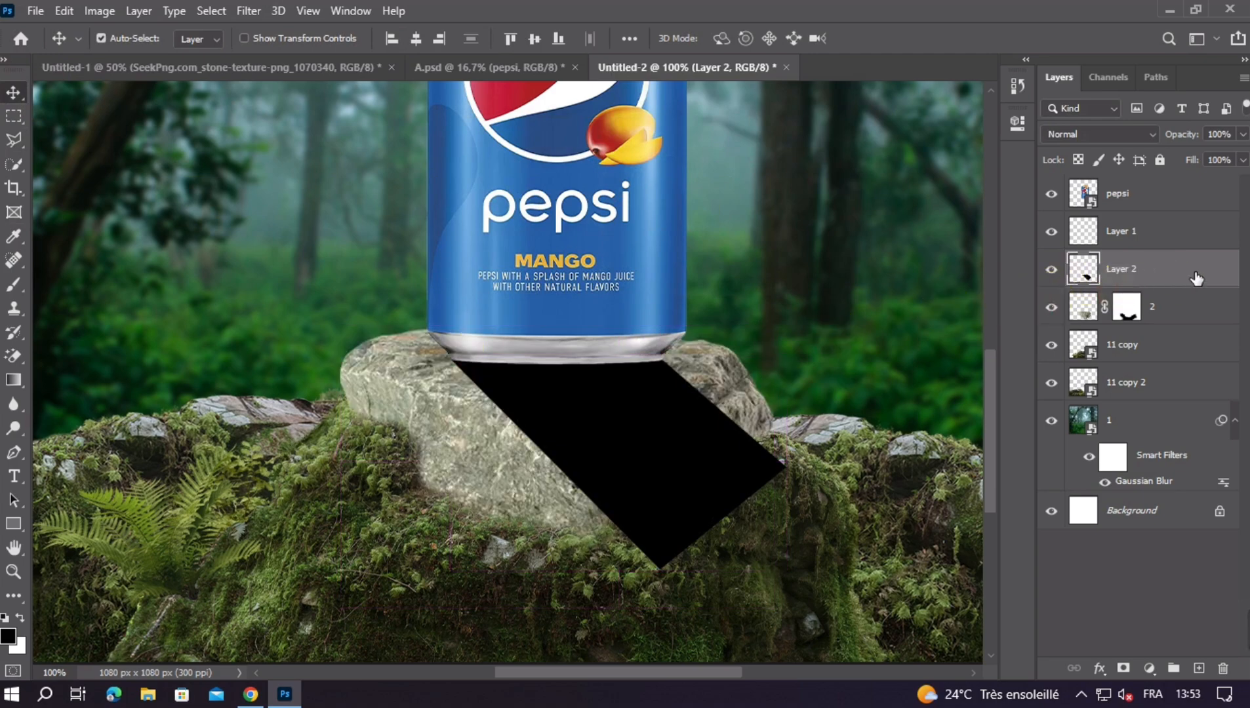
right_click(1196, 278)
left_click(1018, 351)
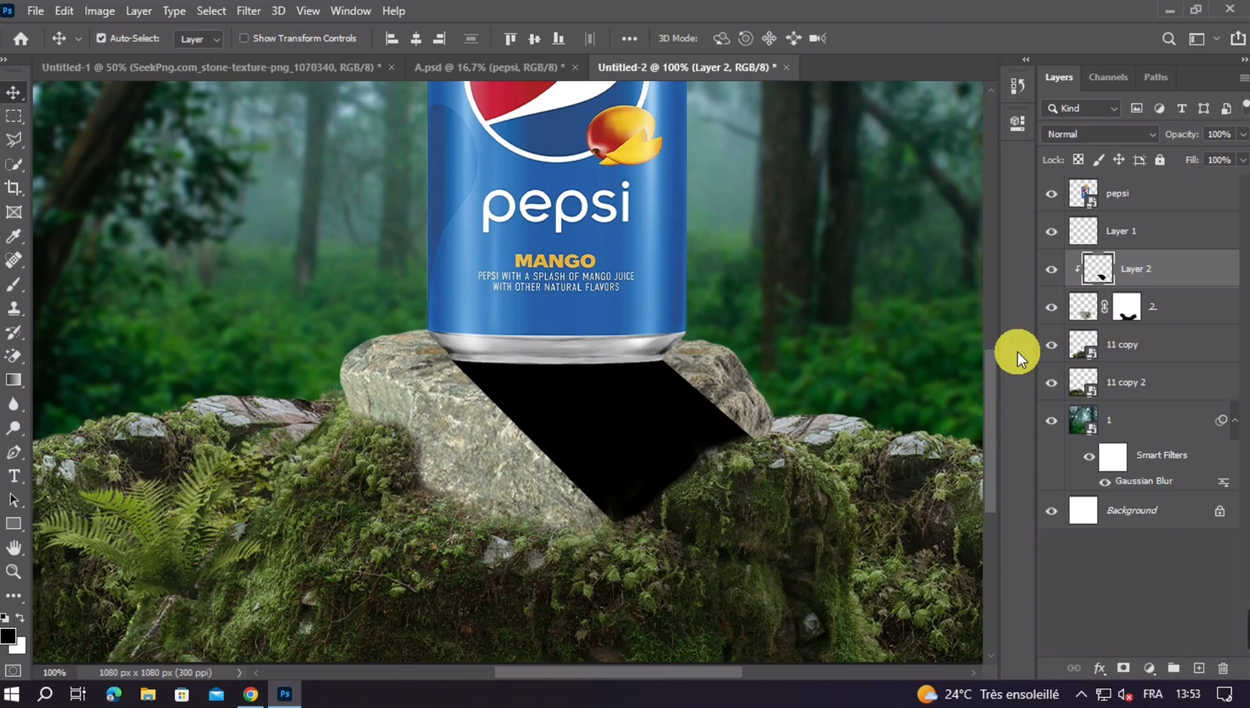
Add a layer mask to Layer 2 and ready the Gradient tool with a black-to-transparent linear gradient
left_click(1123, 667)
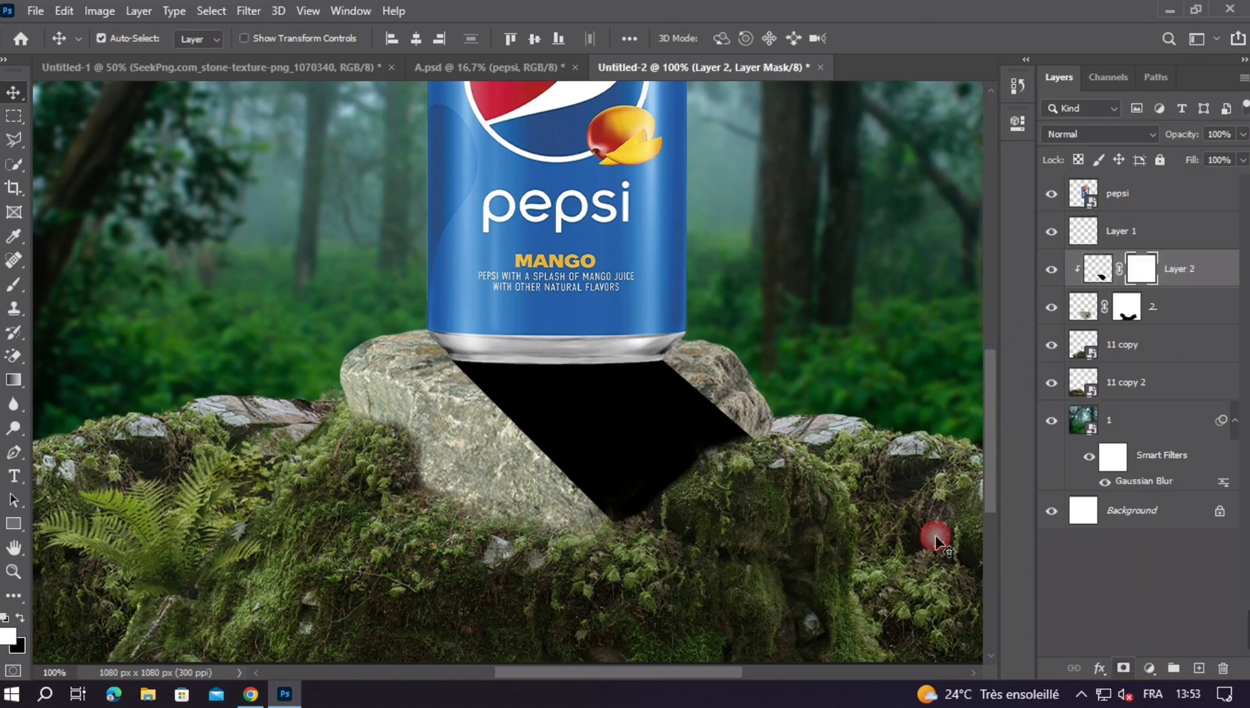
scroll(769, 486, "down", 2)
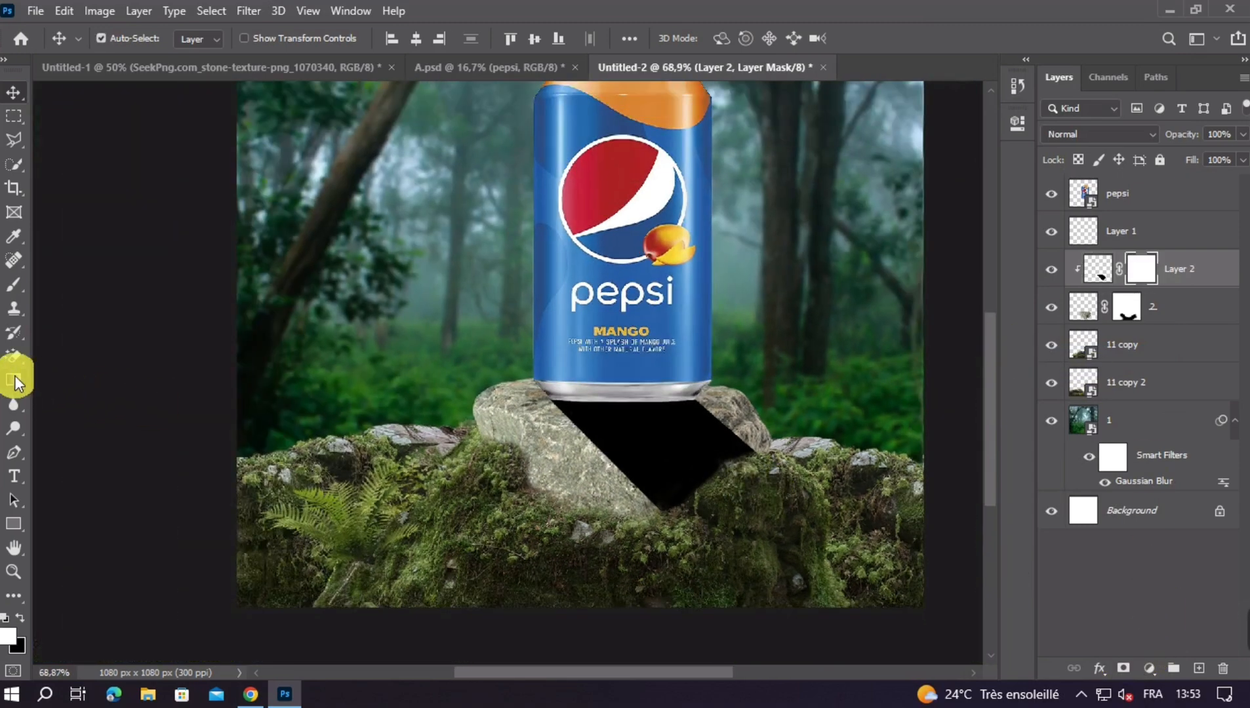
left_click(14, 379)
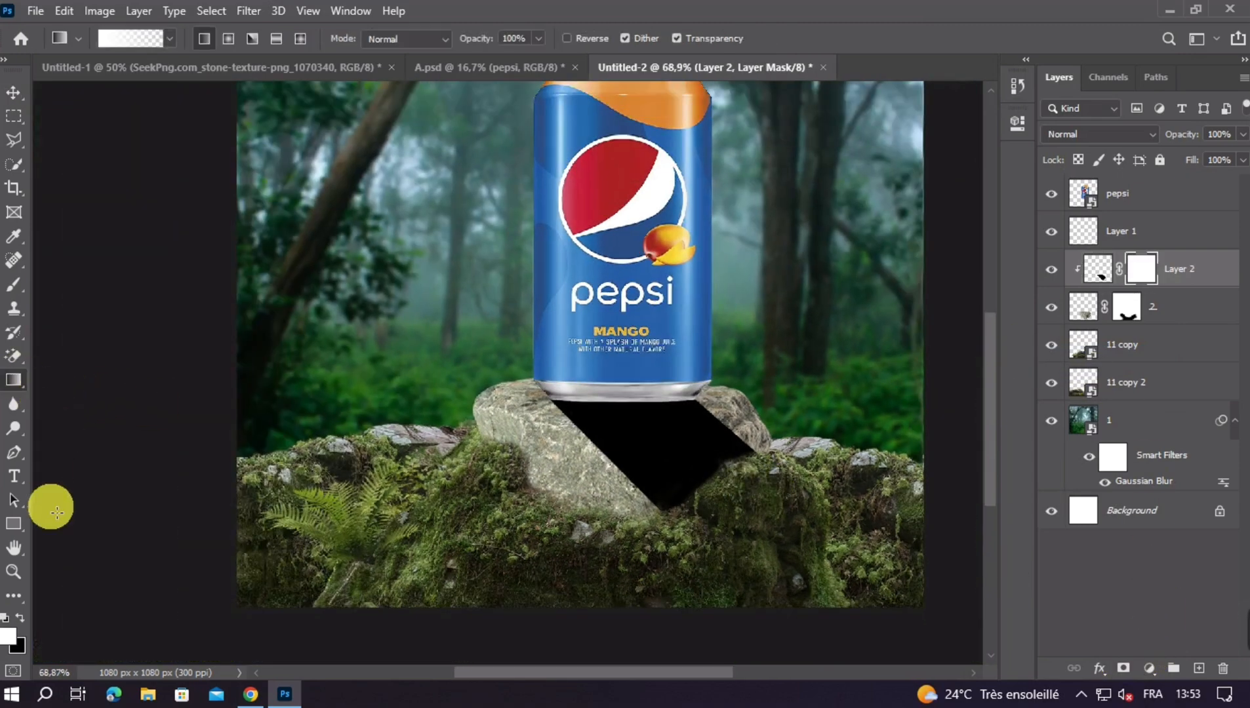
left_click(23, 617)
left_click_drag(679, 544, 686, 394)
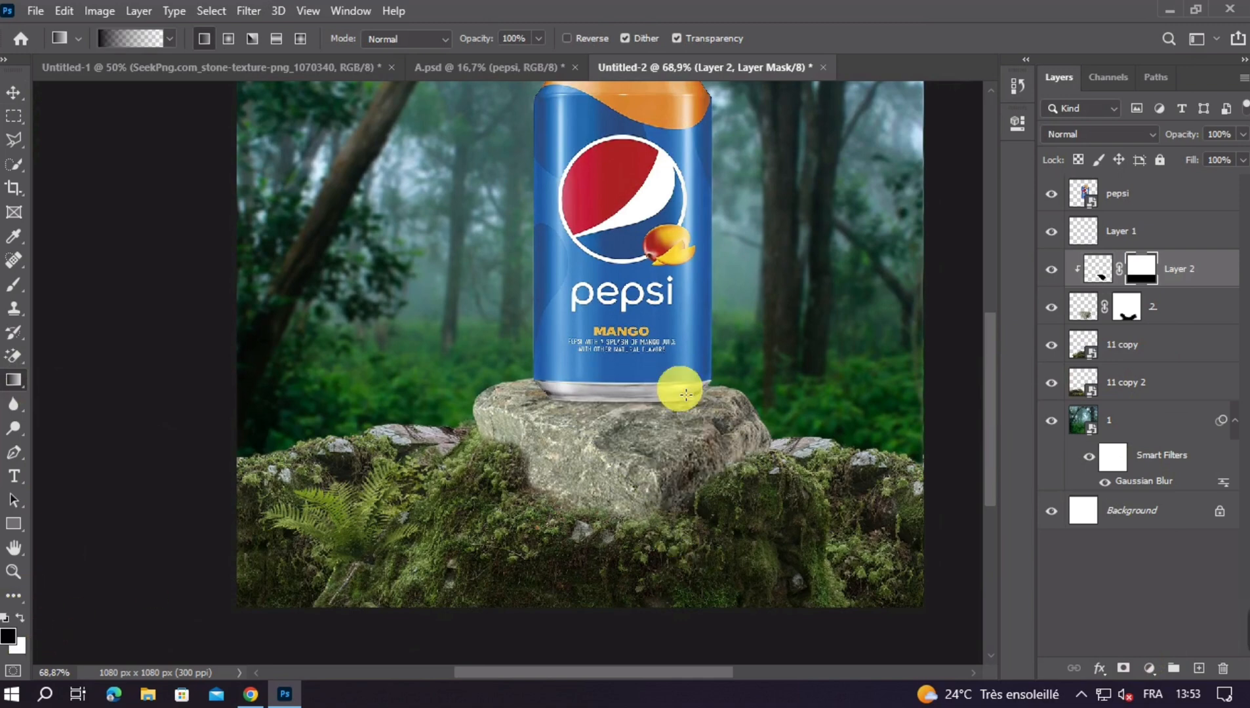
key("ctrl+z")
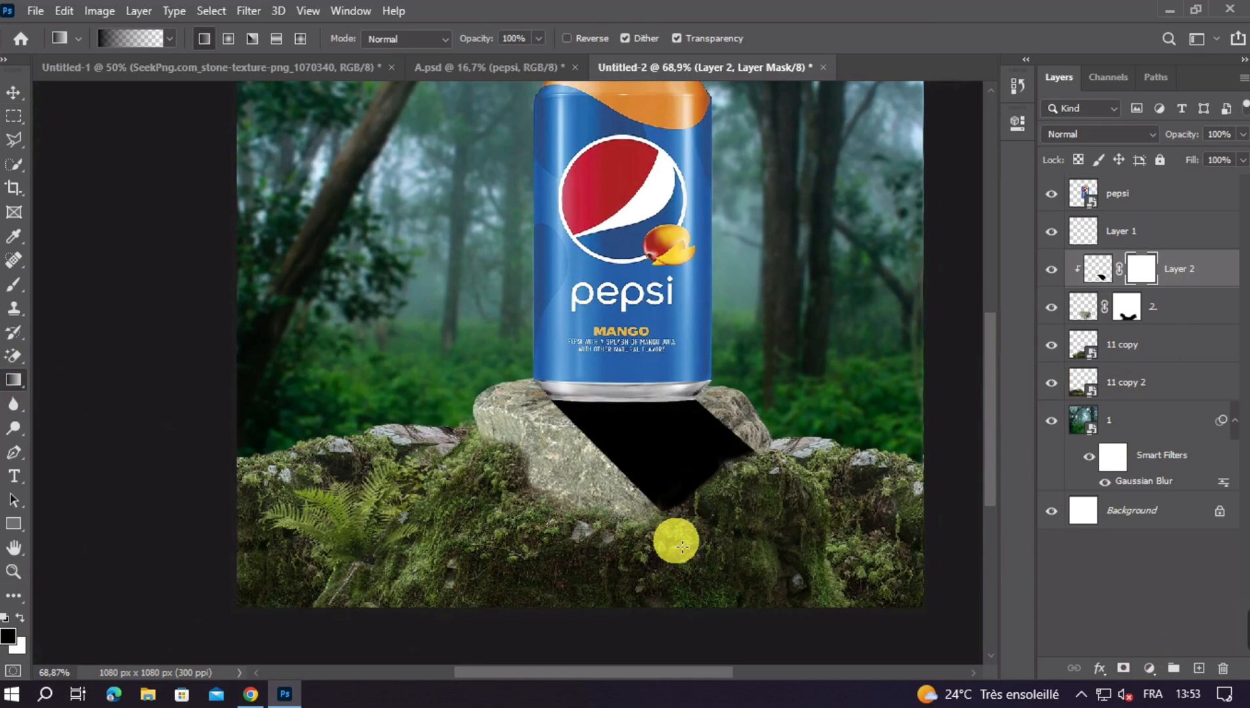
left_click_drag(685, 551, 669, 513)
key("ctrl+z")
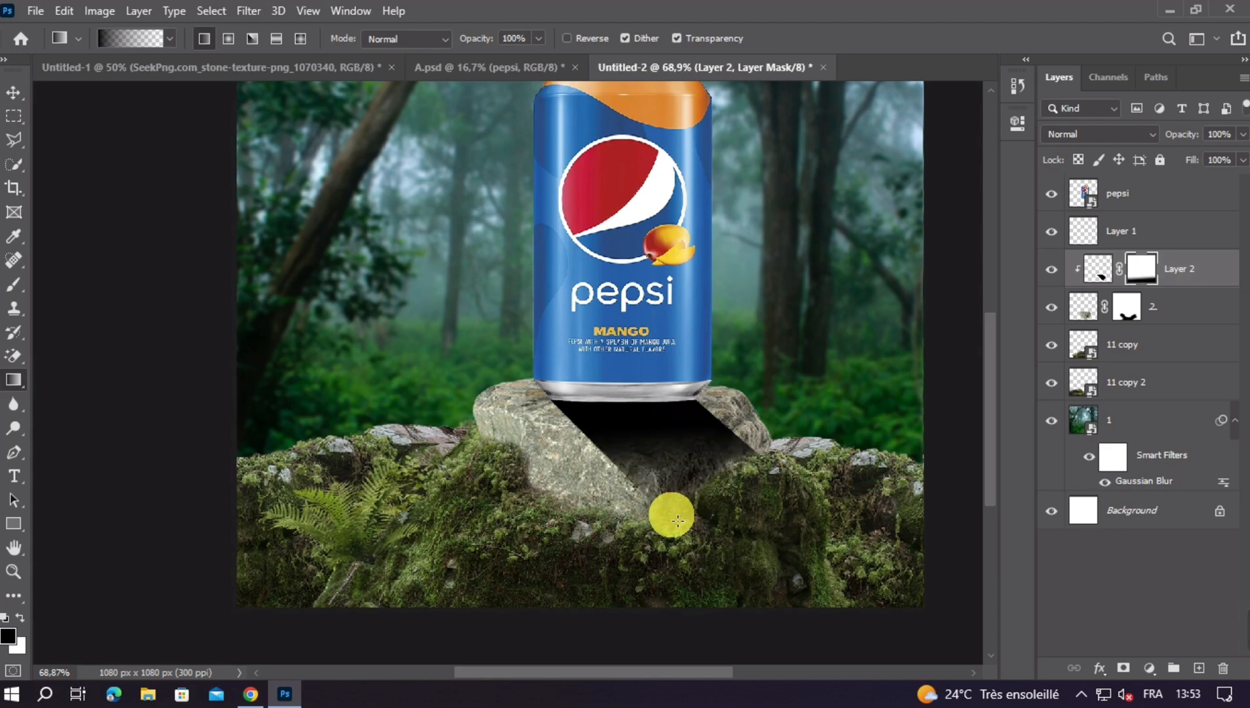
key("ctrl+z")
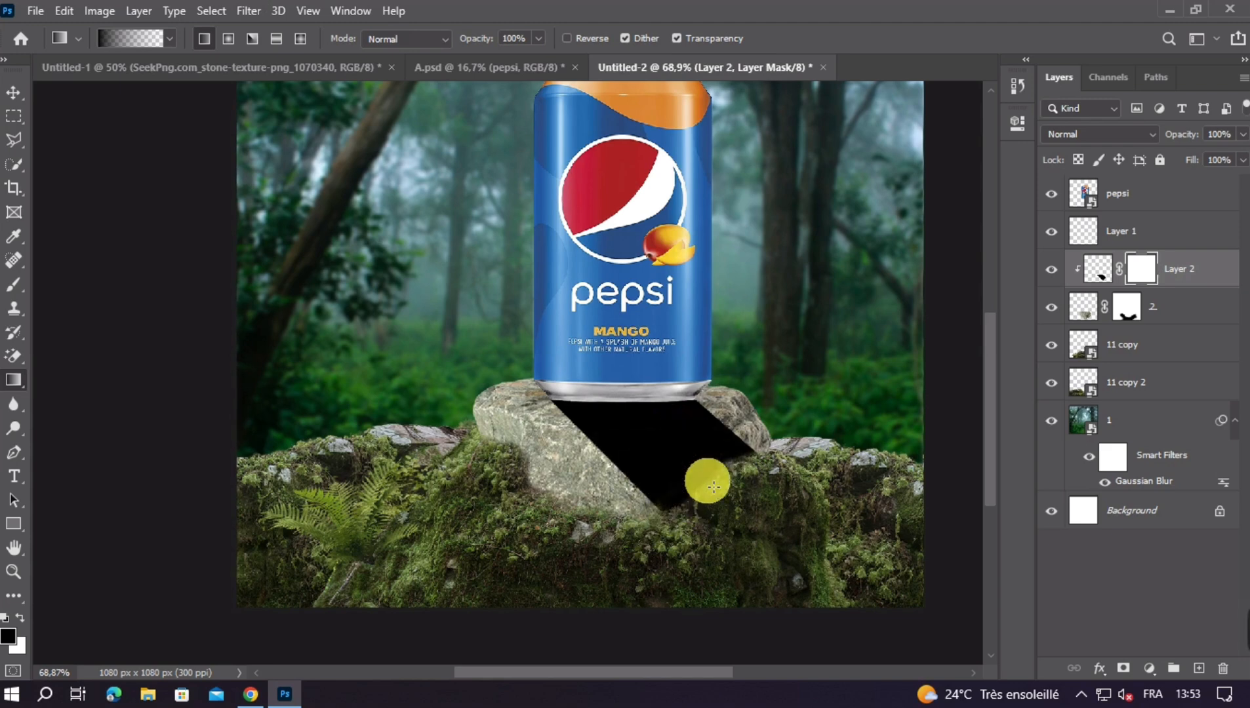
Fade the cast shadow's lower end with a black-to-transparent gradient on Layer 2's mask, starting below the stone and ending near the can's base
left_click_drag(669, 525, 679, 423)
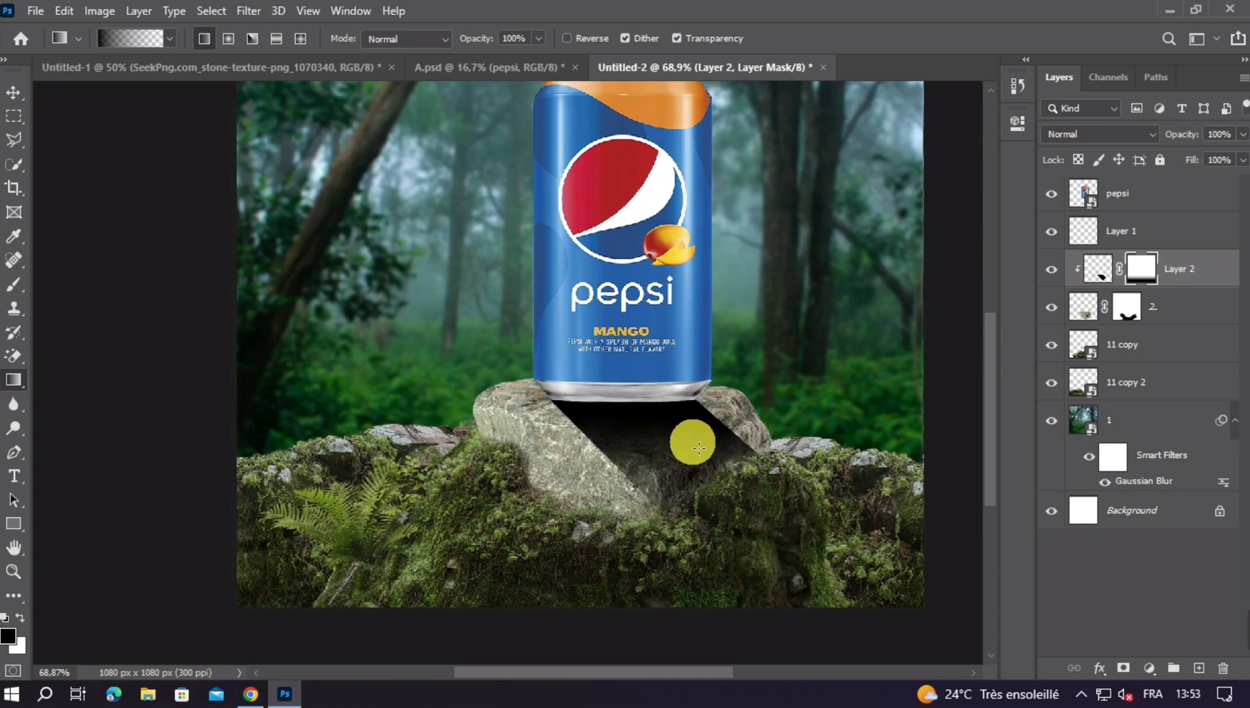
left_click(12, 95)
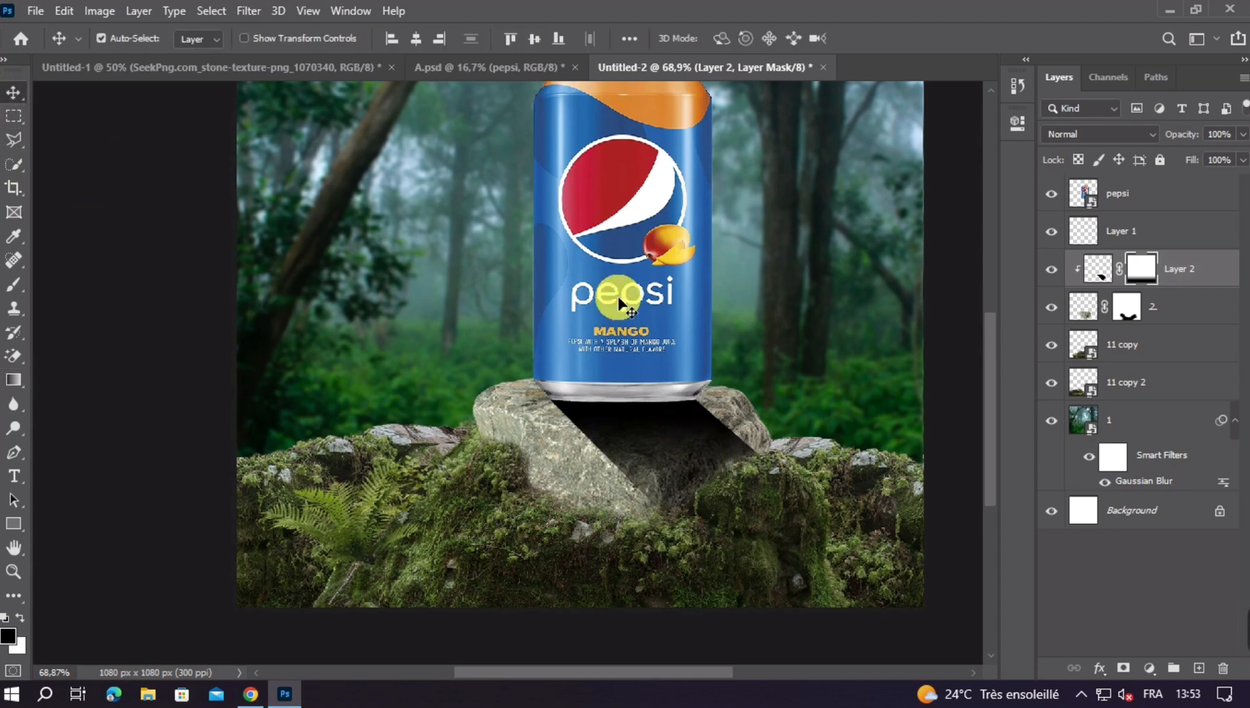
Soften the shadow shape itself, not its mask, with a 10-pixel Gaussian Blur
left_click(248, 11)
left_click(1097, 269)
left_click(1097, 269)
left_click(249, 11)
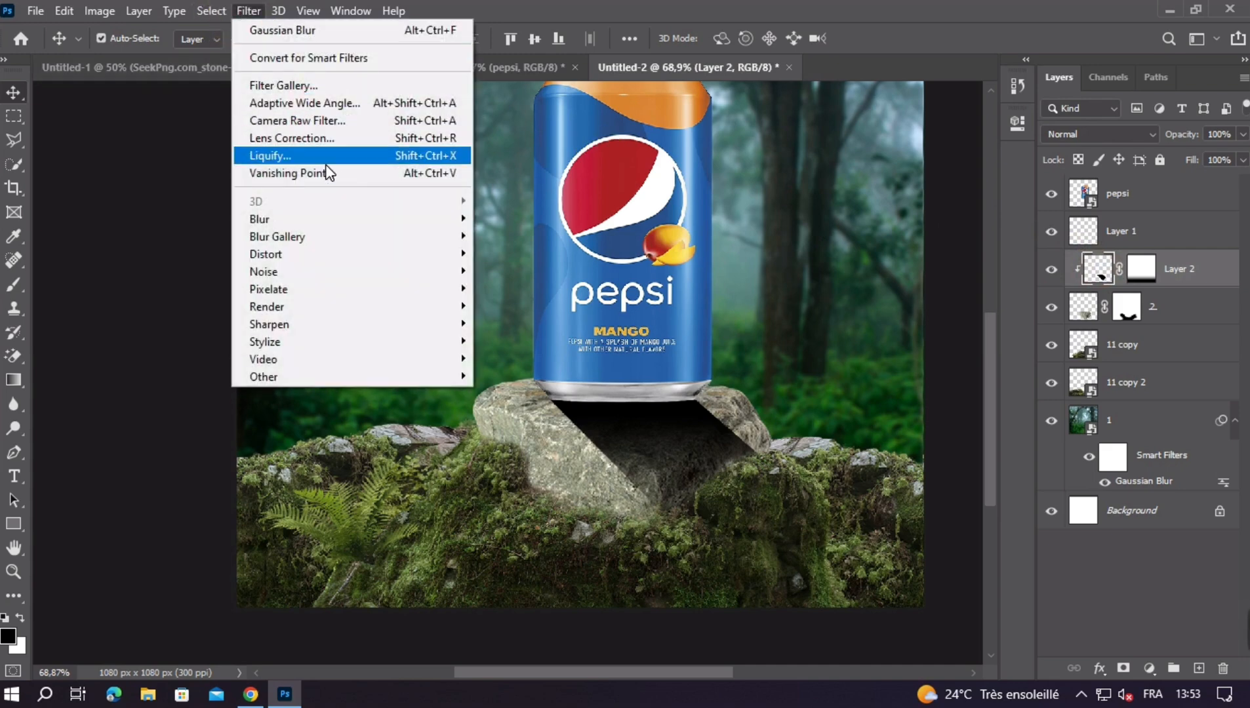
mouse_move(326, 217)
left_click(553, 289)
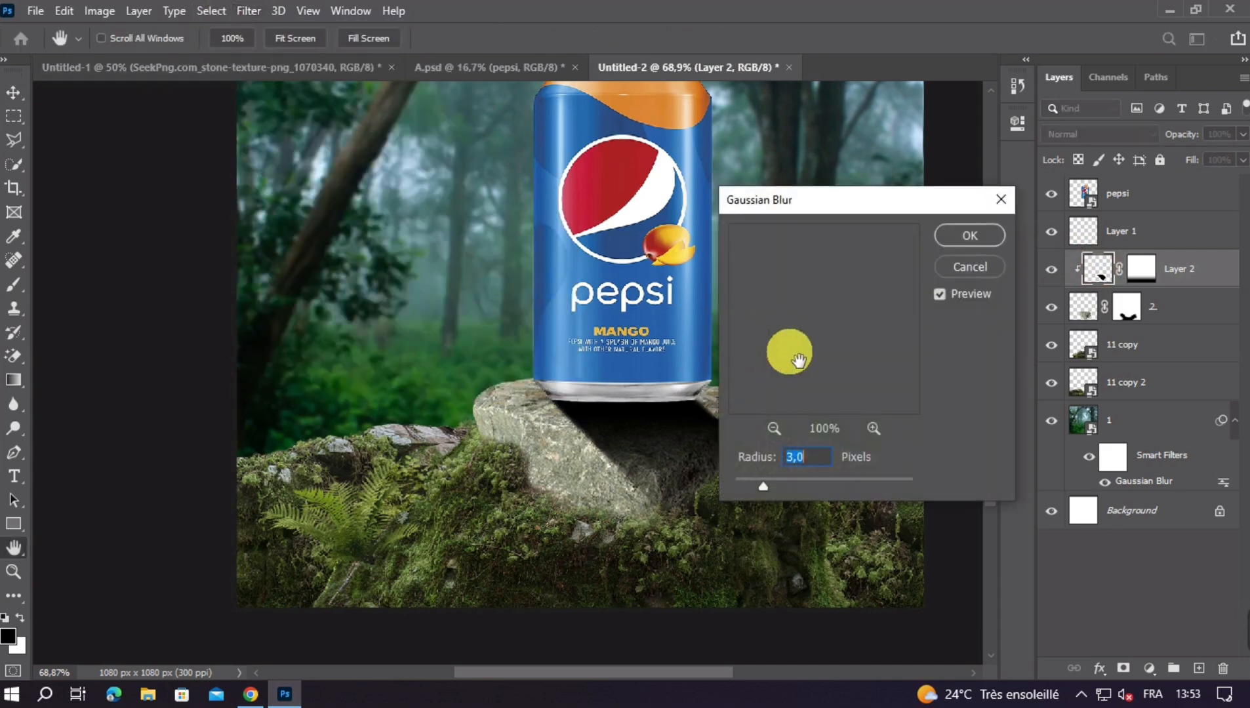
type("15")
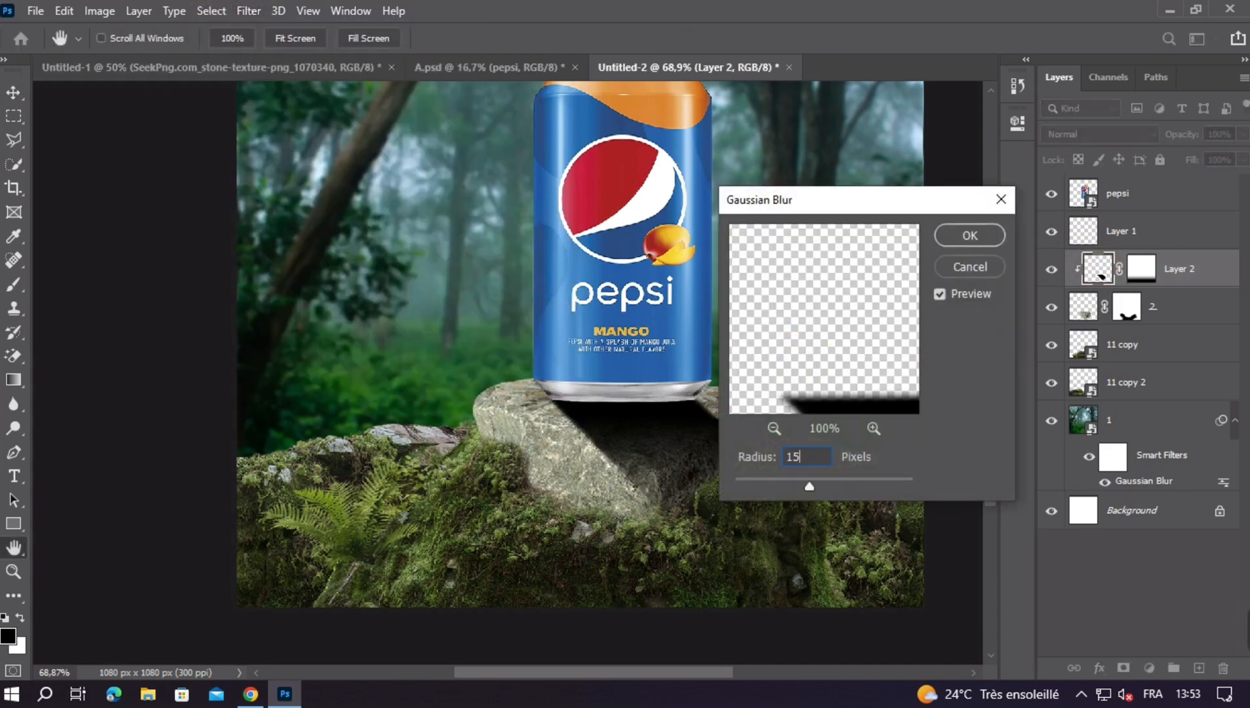
double_click(805, 452)
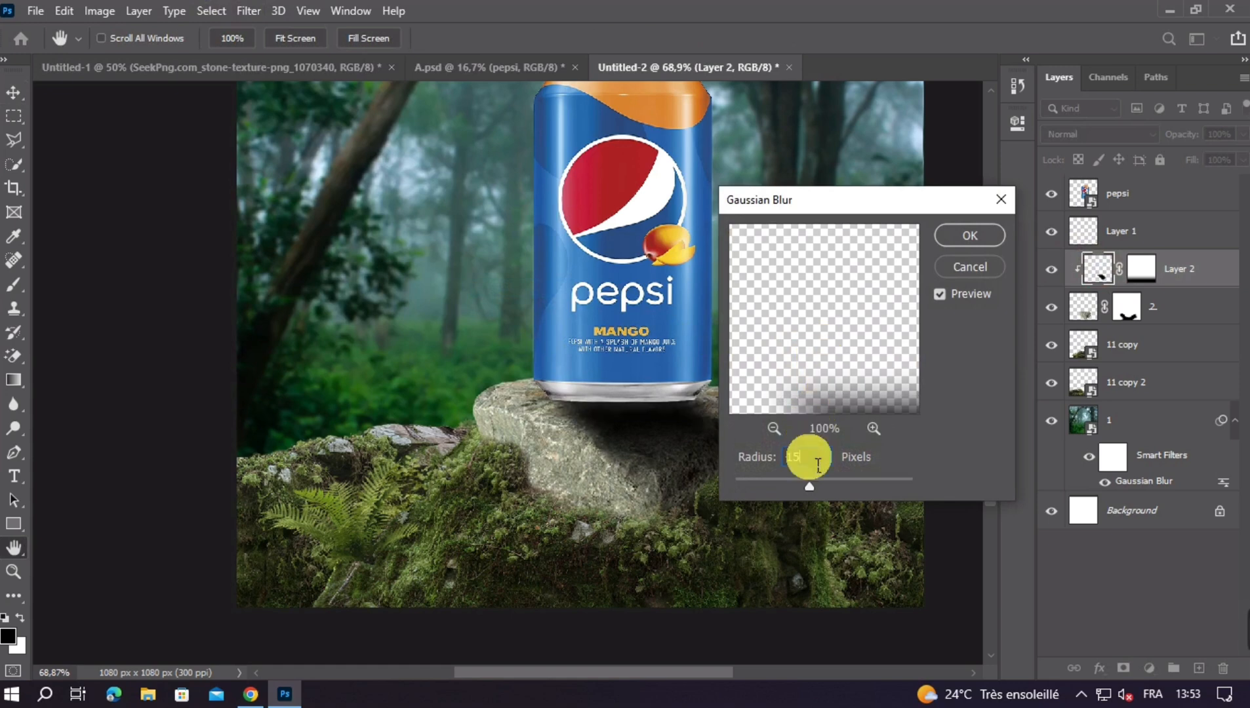
type("10")
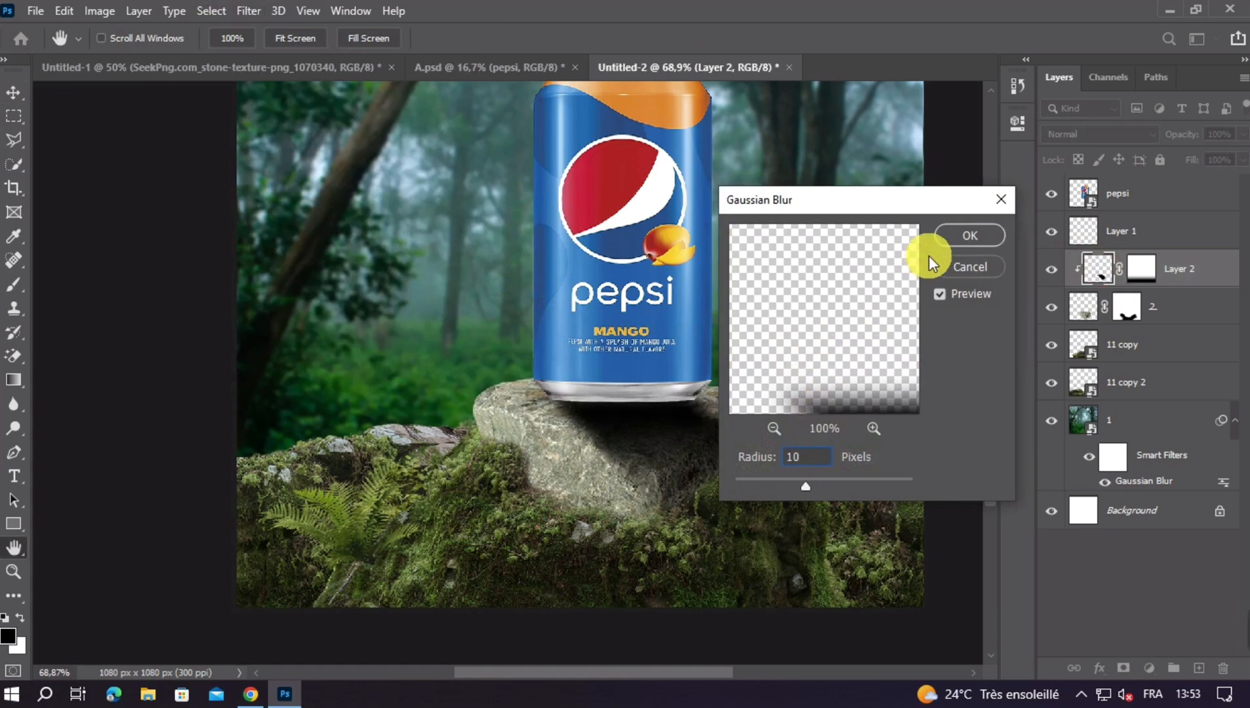
left_click(949, 243)
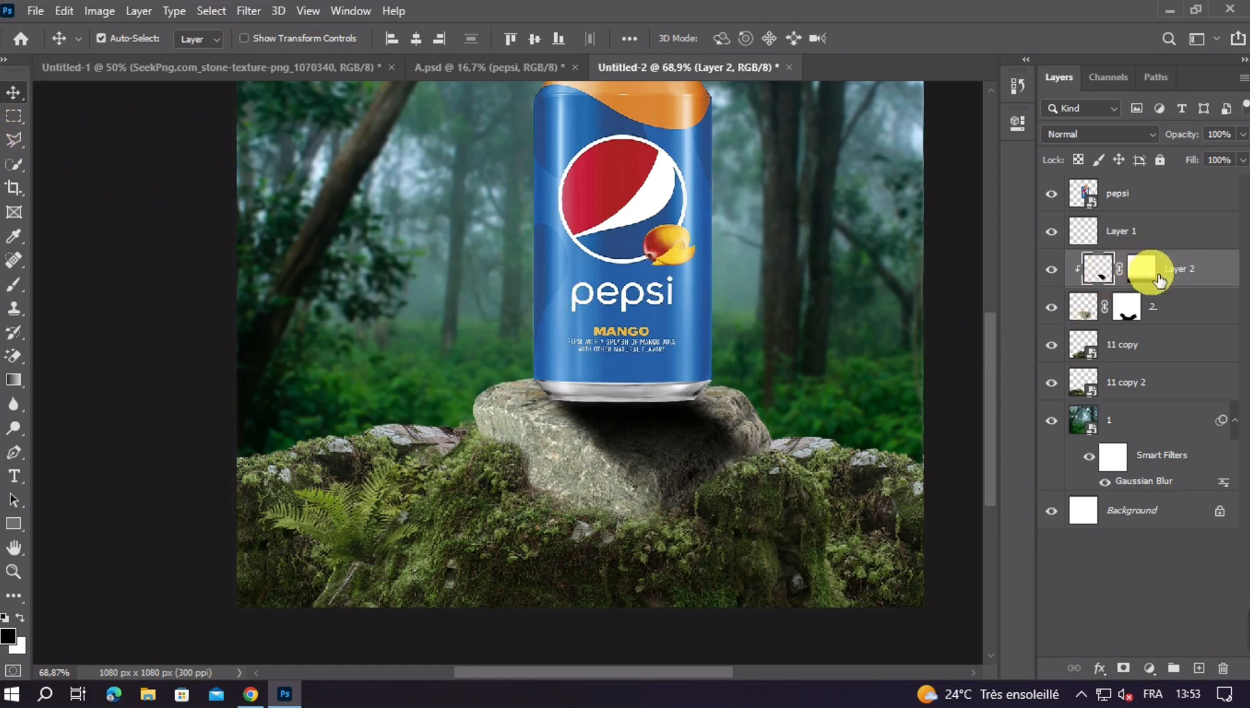
Lower the fill of the cast shadow on Layer 2 to 58% and check the whole composite
left_click_drag(1242, 160, 1211, 182)
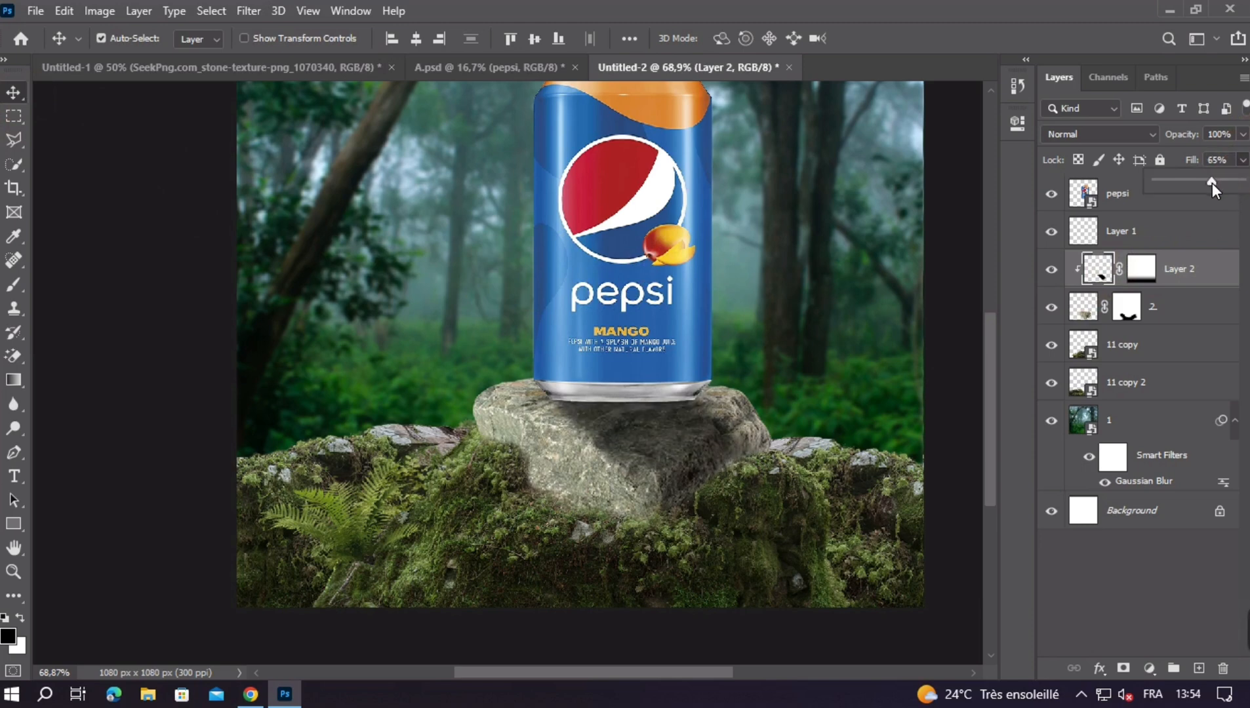
left_click(129, 218)
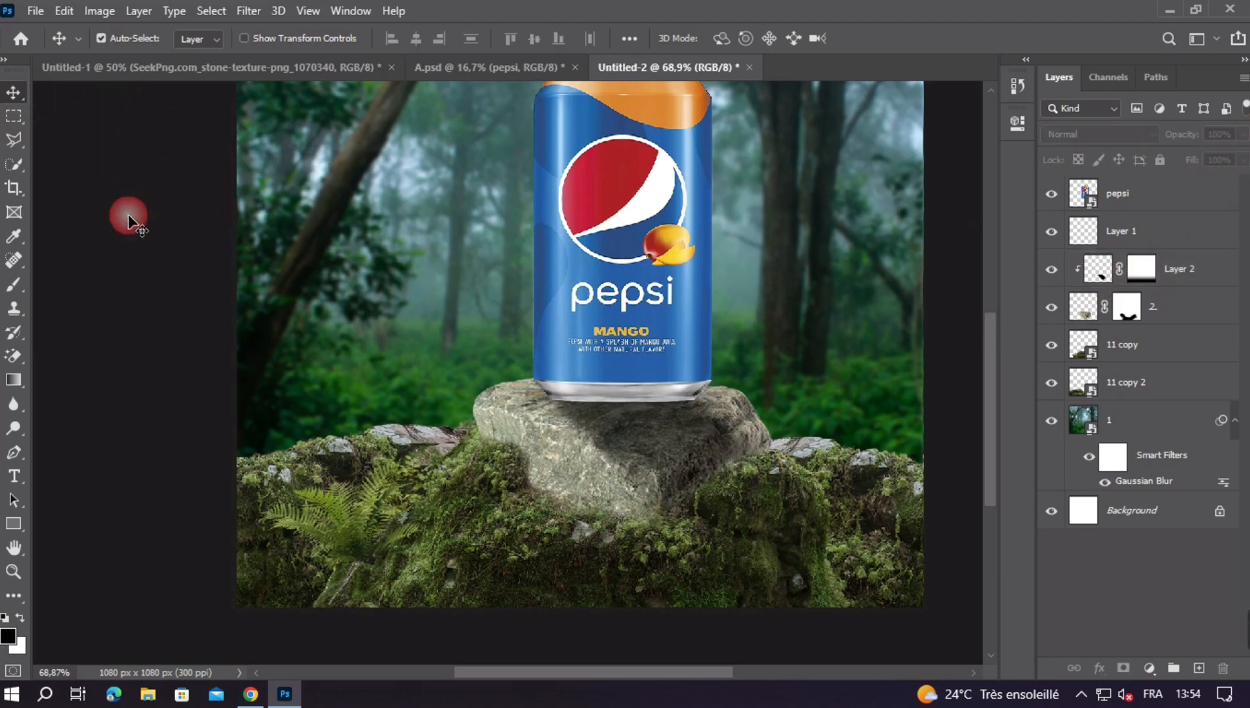
key("ctrl+minus")
key("ctrl+minus")
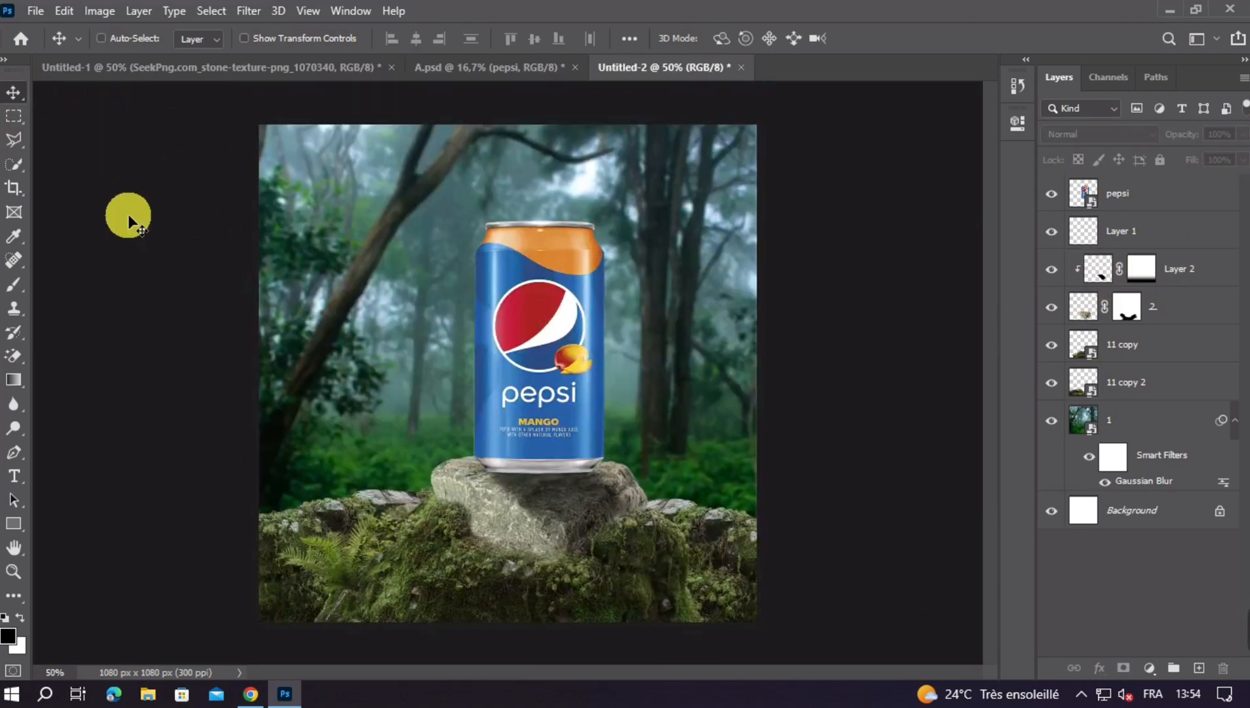
key("ctrl+plus")
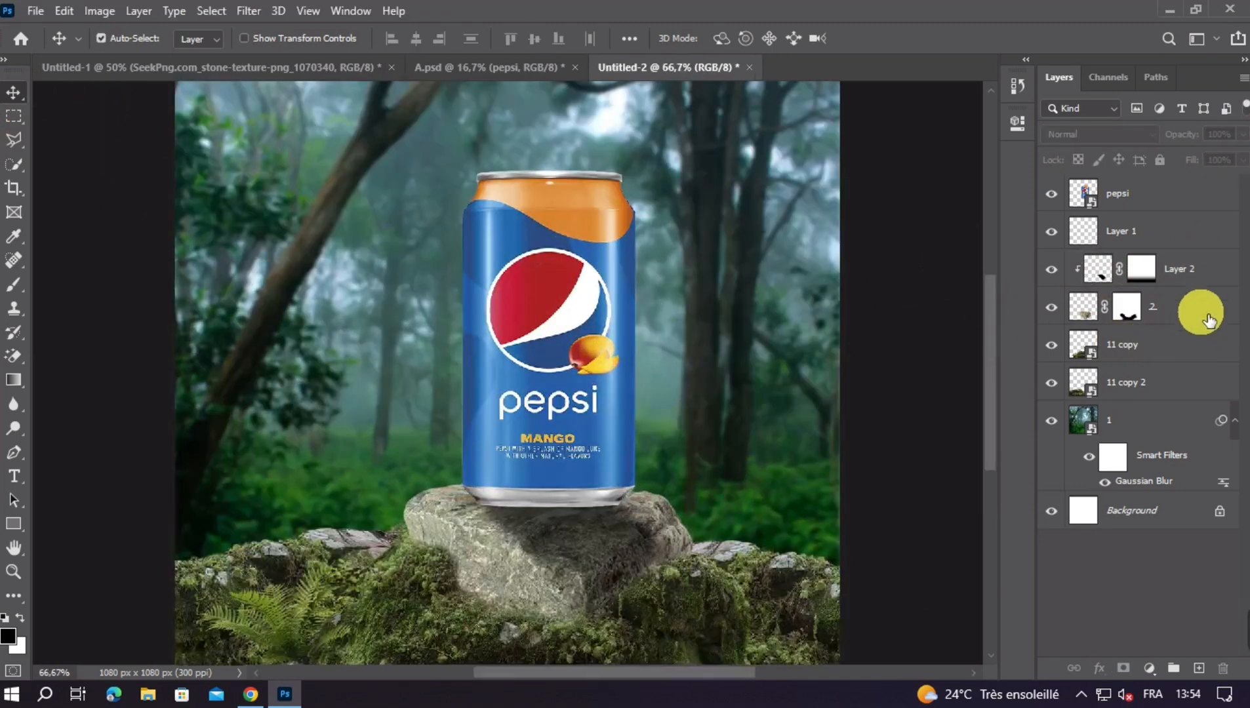
left_click(1190, 274)
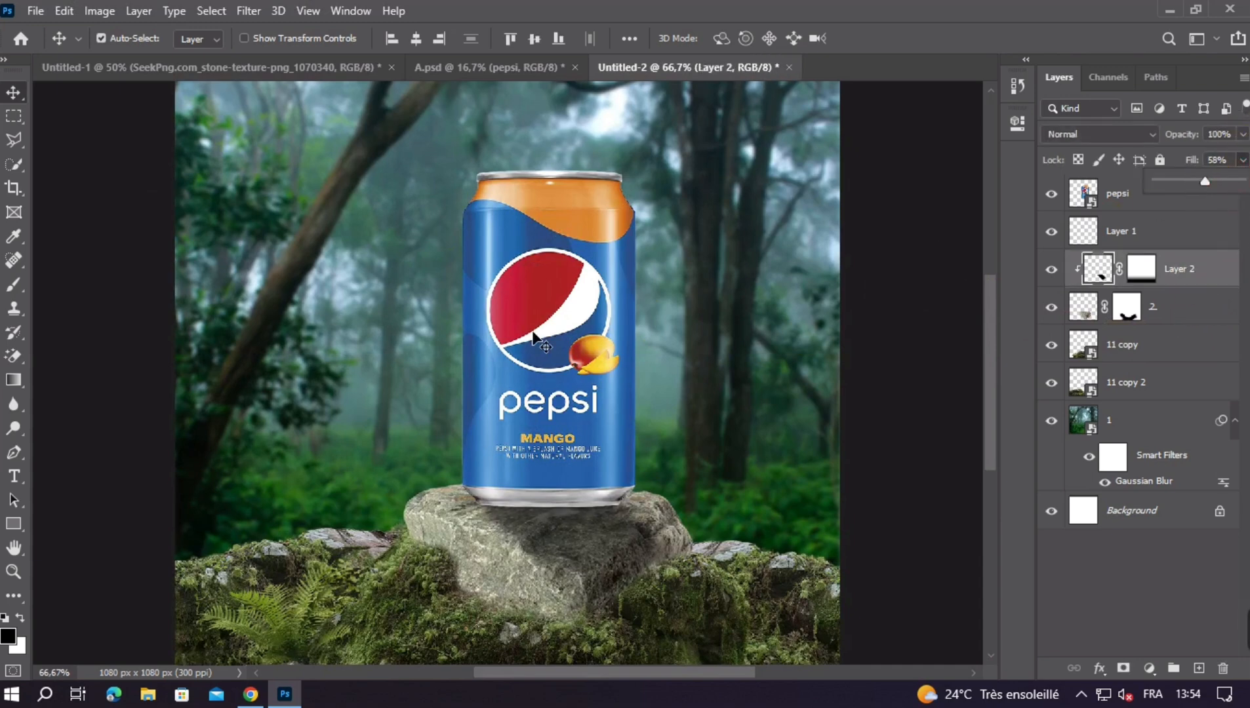
left_click(62, 362)
key("ctrl+minus")
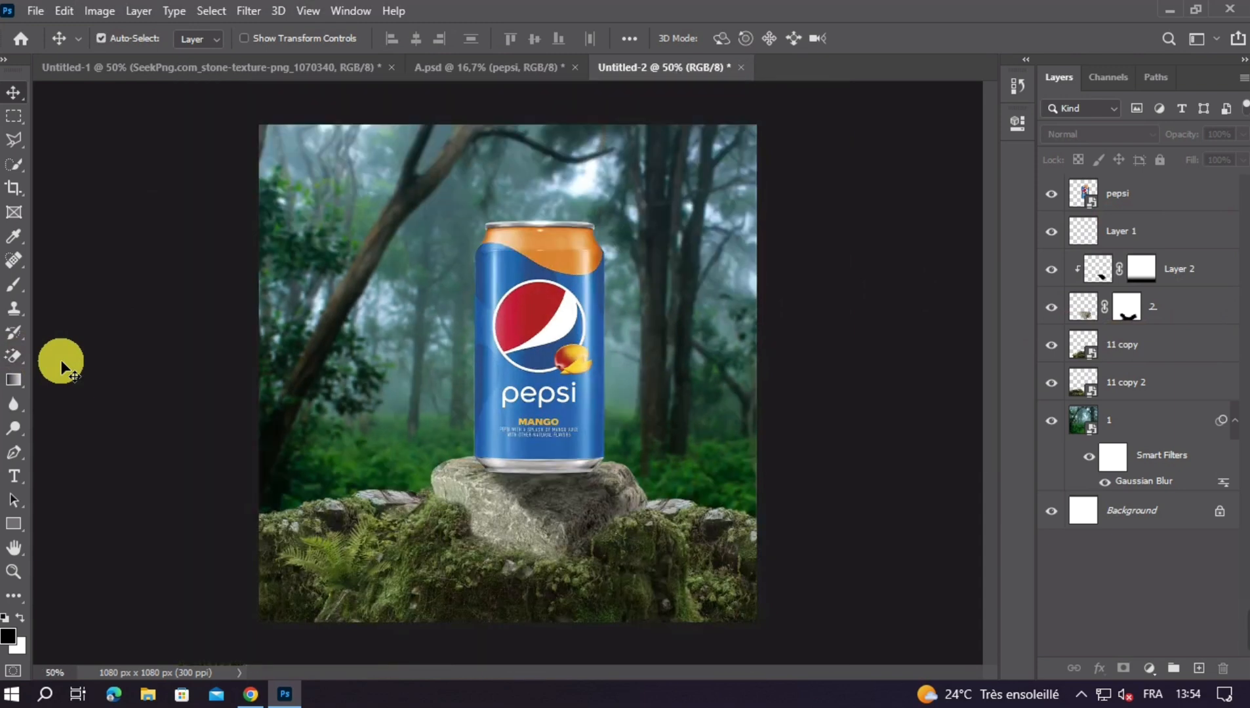
Add a Levels adjustment clipped to the pepsi layer and lower its output white level to 45
left_click(459, 366)
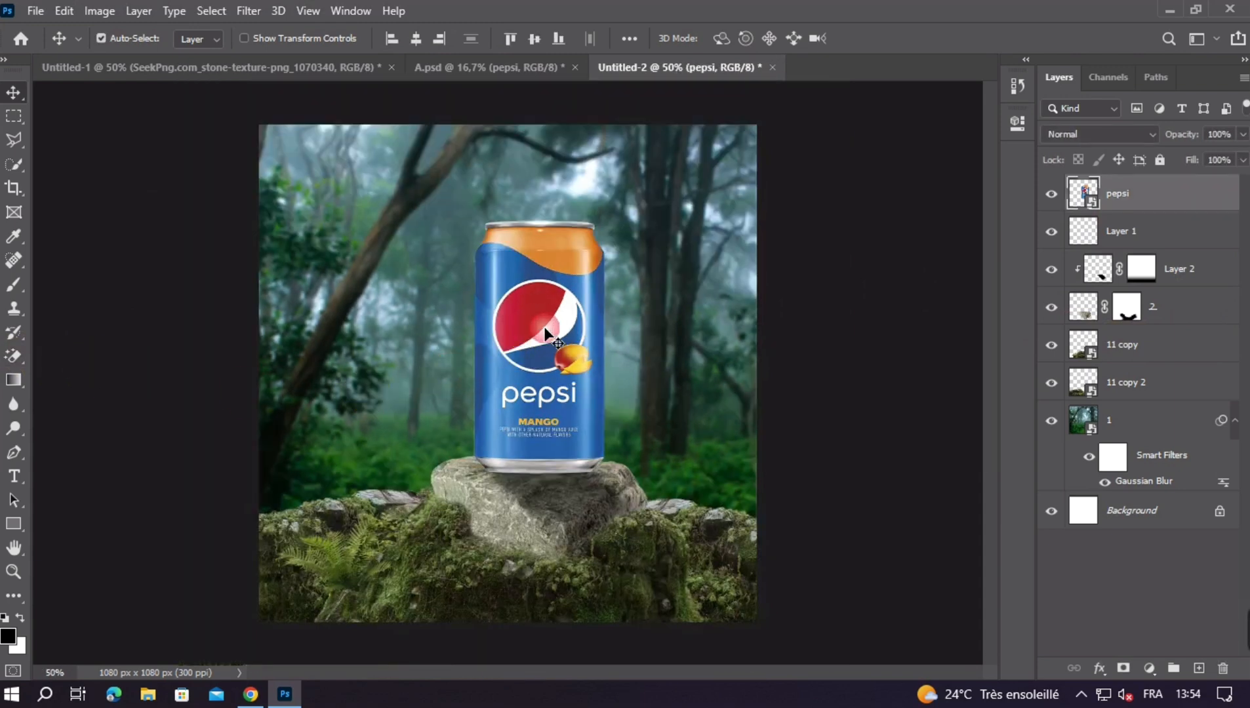
left_click(1052, 195)
left_click(1052, 195)
left_click(1157, 237)
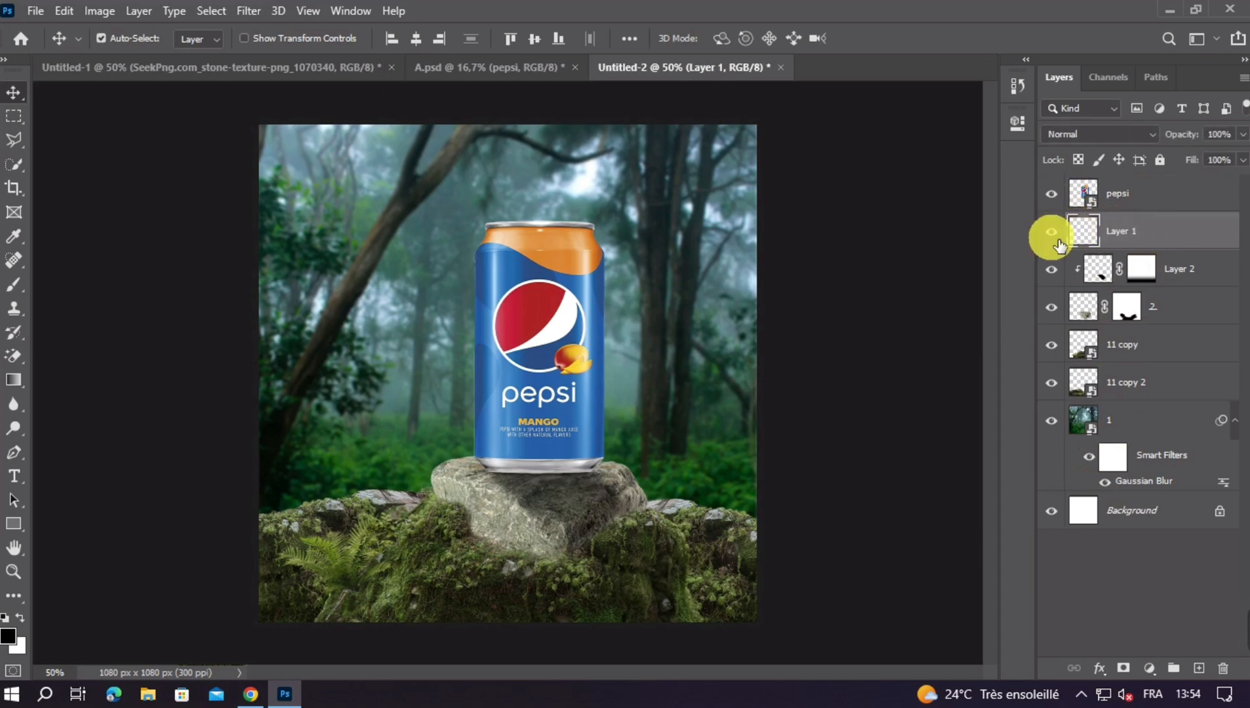
left_click(1144, 199)
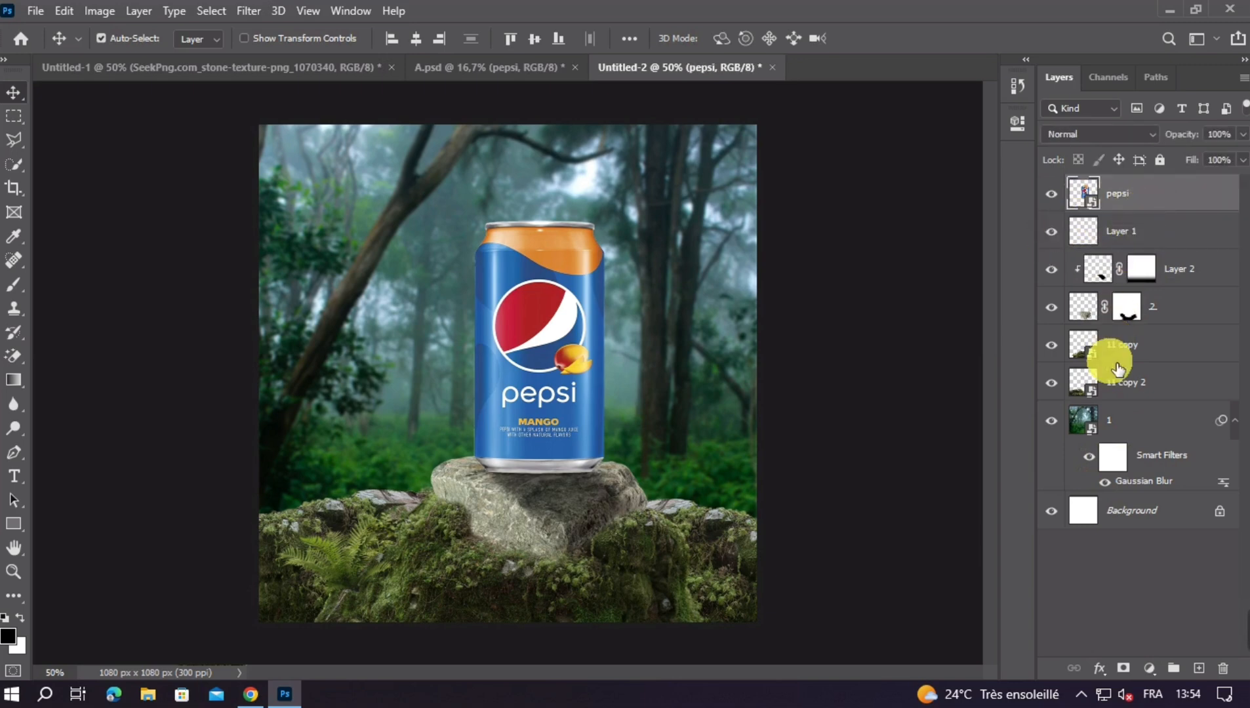
left_click(1159, 670)
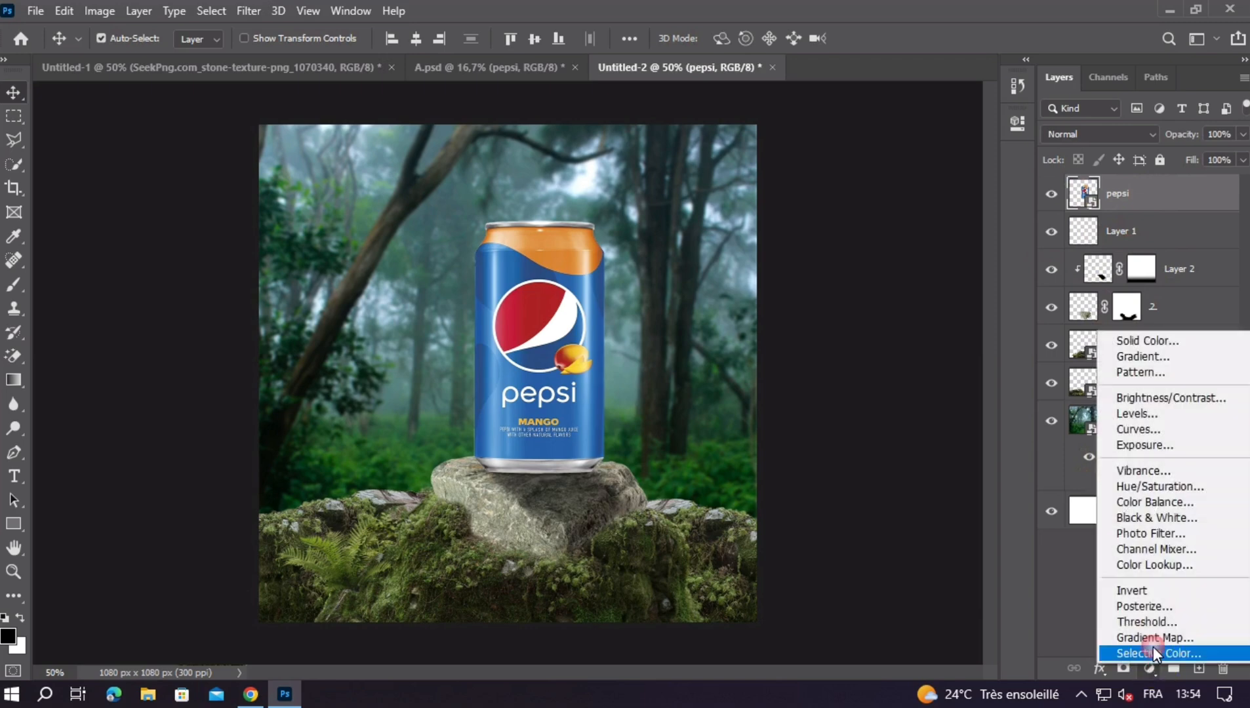
left_click(1148, 413)
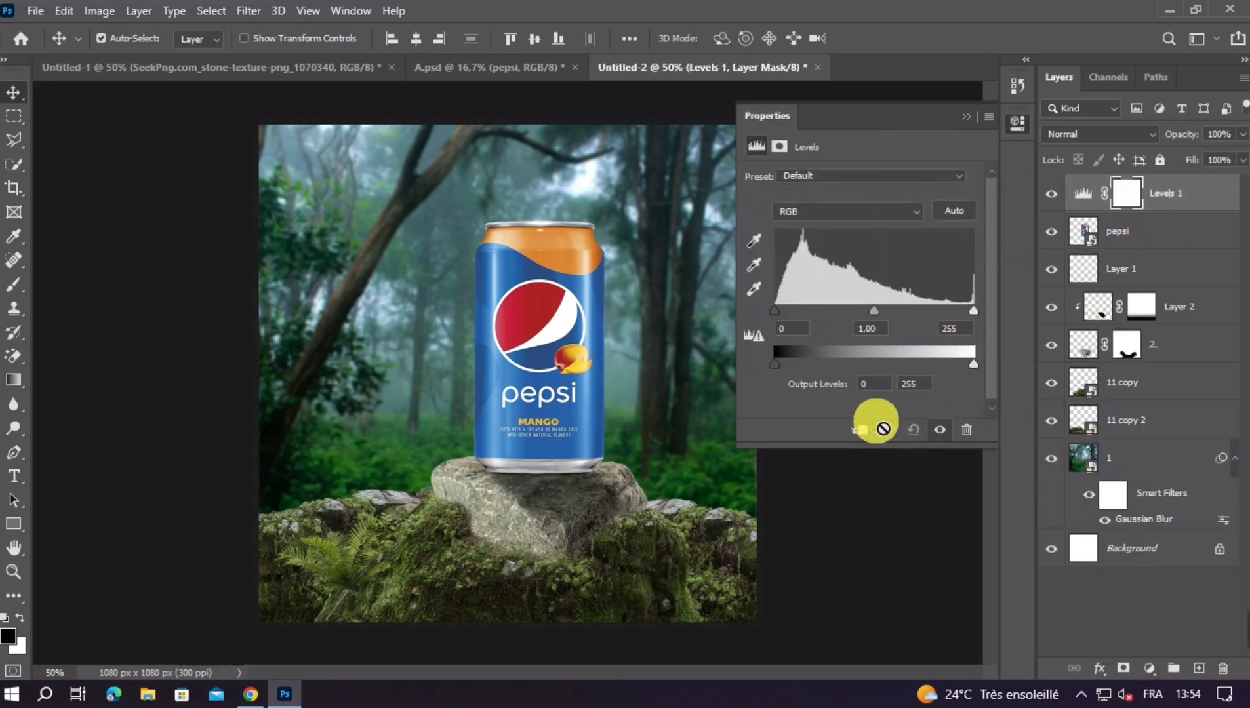
left_click(858, 429)
left_click_drag(973, 364, 809, 364)
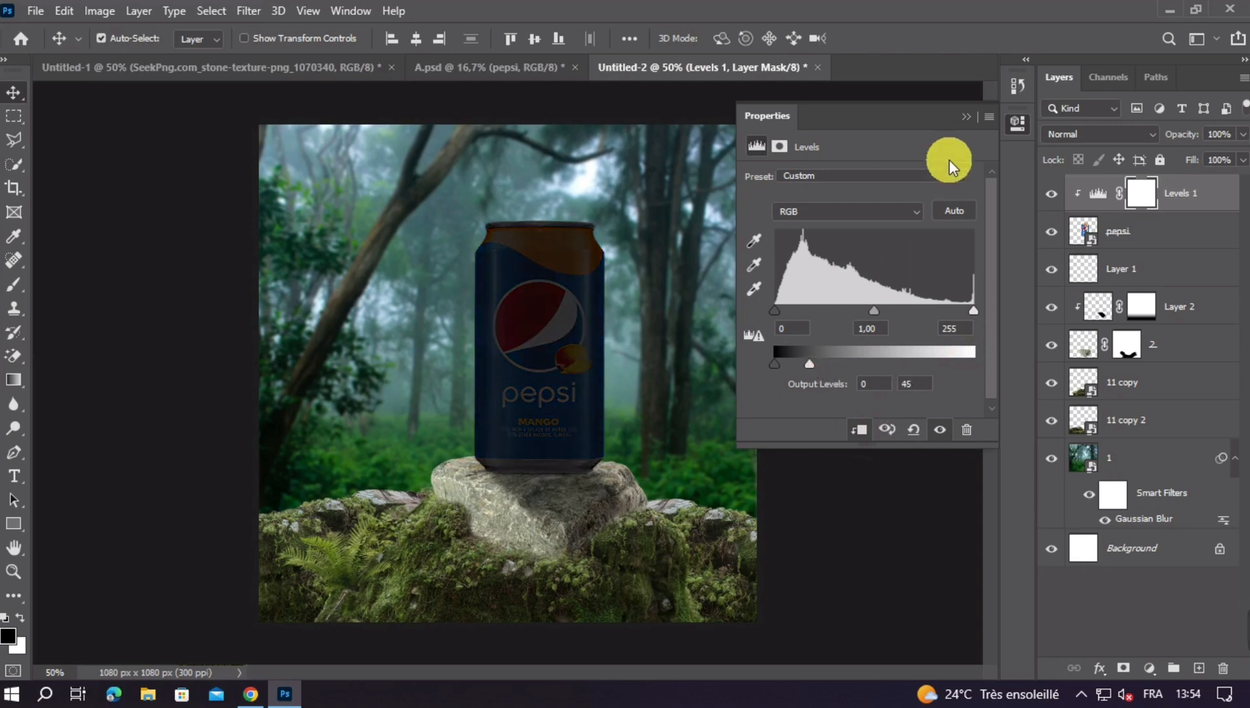
Invert the Levels 1 mask and paint white over the can's base with a large soft brush to shade its lower edge
left_click(965, 118)
key("ctrl+i")
left_click(14, 284)
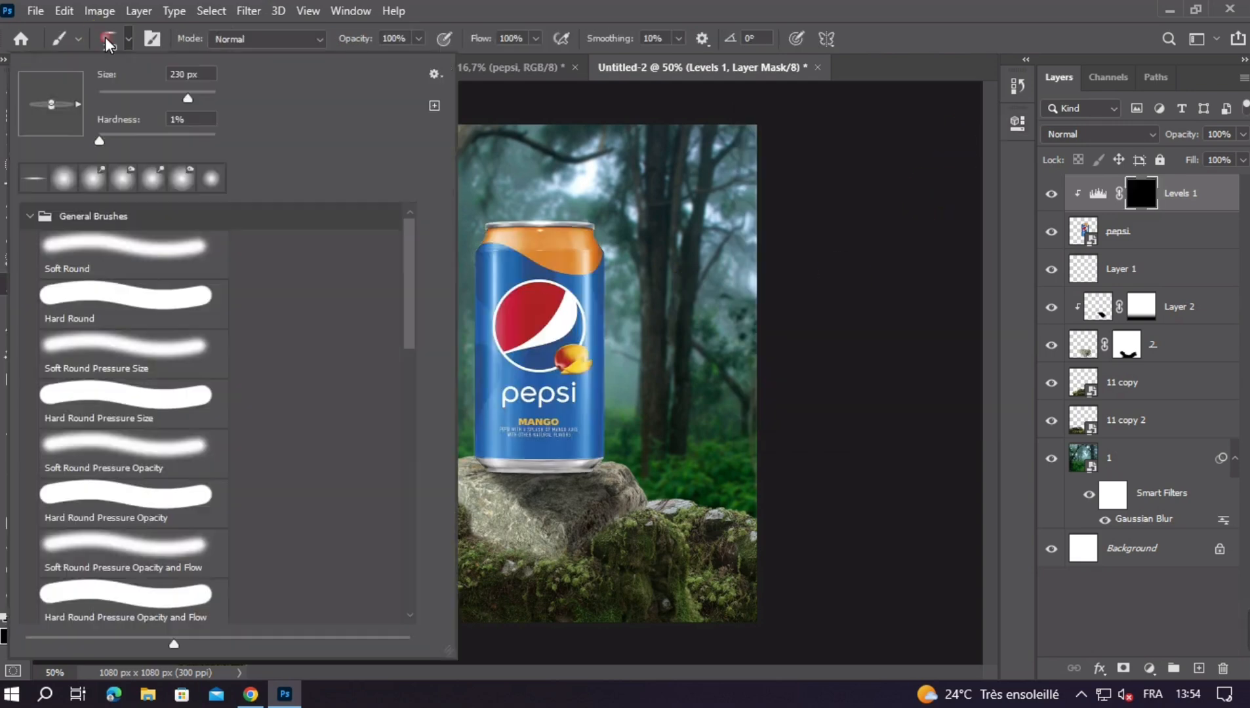
mouse_move(485, 524)
left_mouse_down()
mouse_move(423, 525)
mouse_move(522, 518)
left_mouse_up()
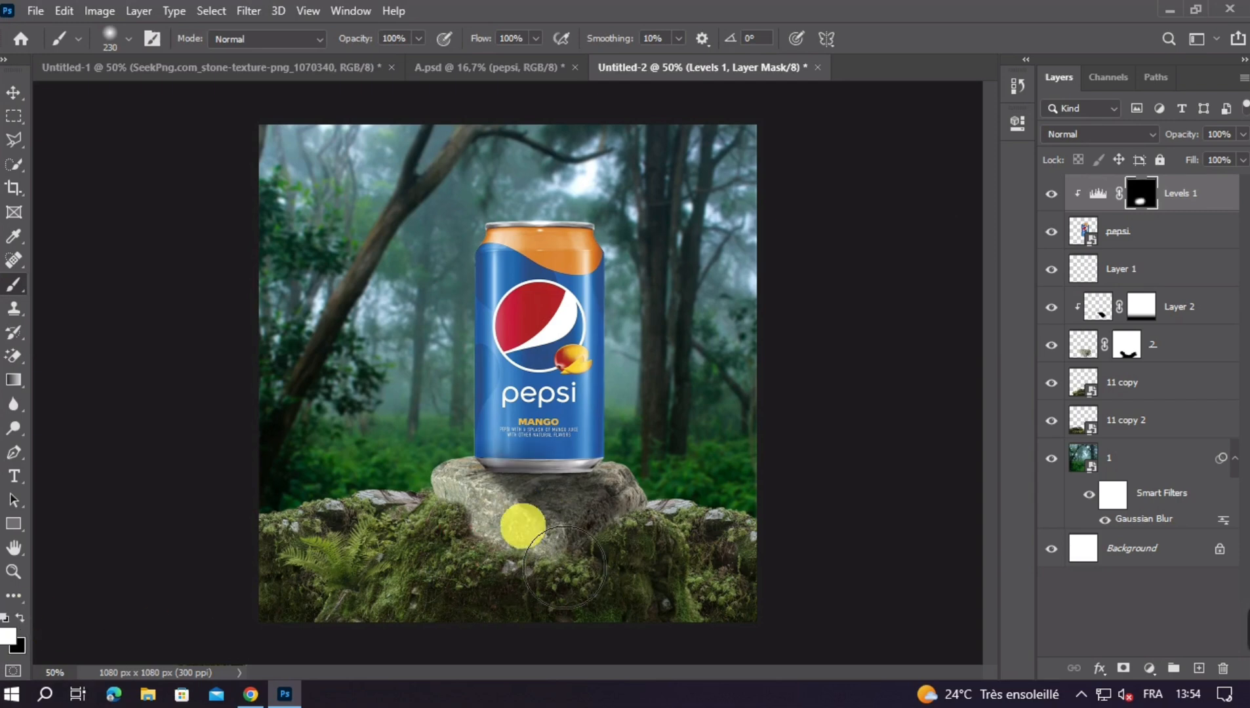
left_click(561, 555)
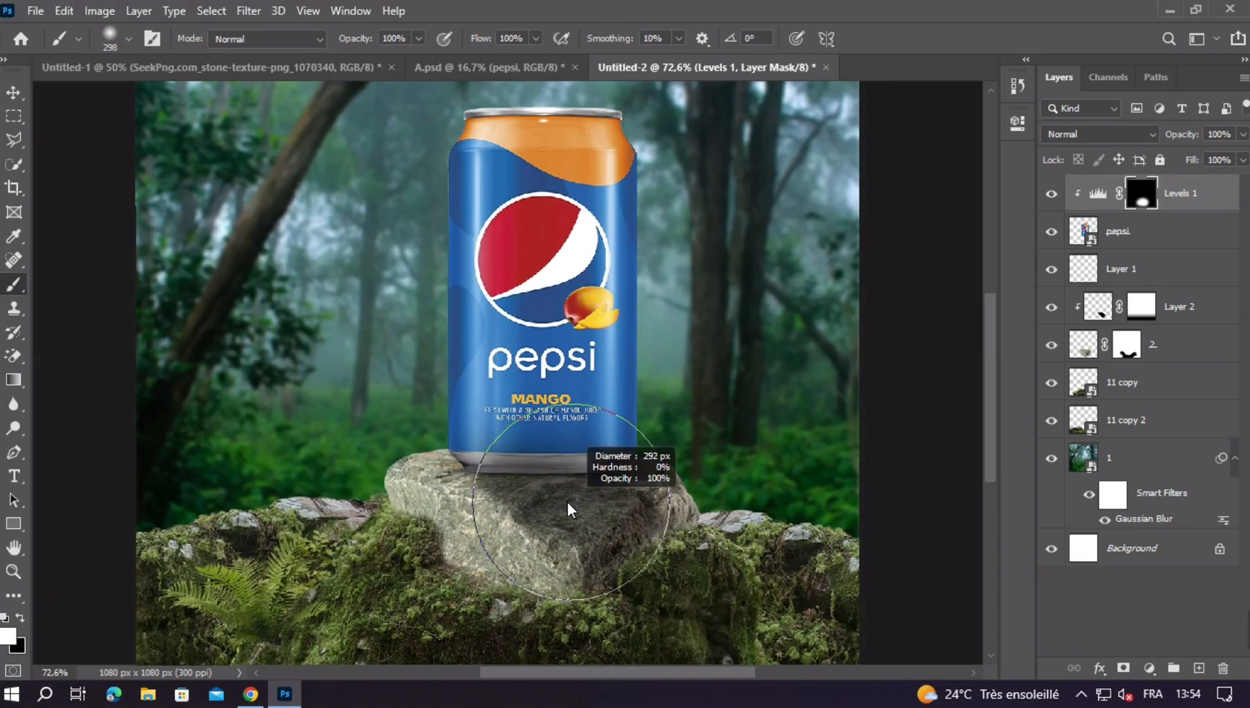
scroll(551, 478, "up", 2)
right_click(571, 497, "alt")
scroll(610, 482, "up", 1)
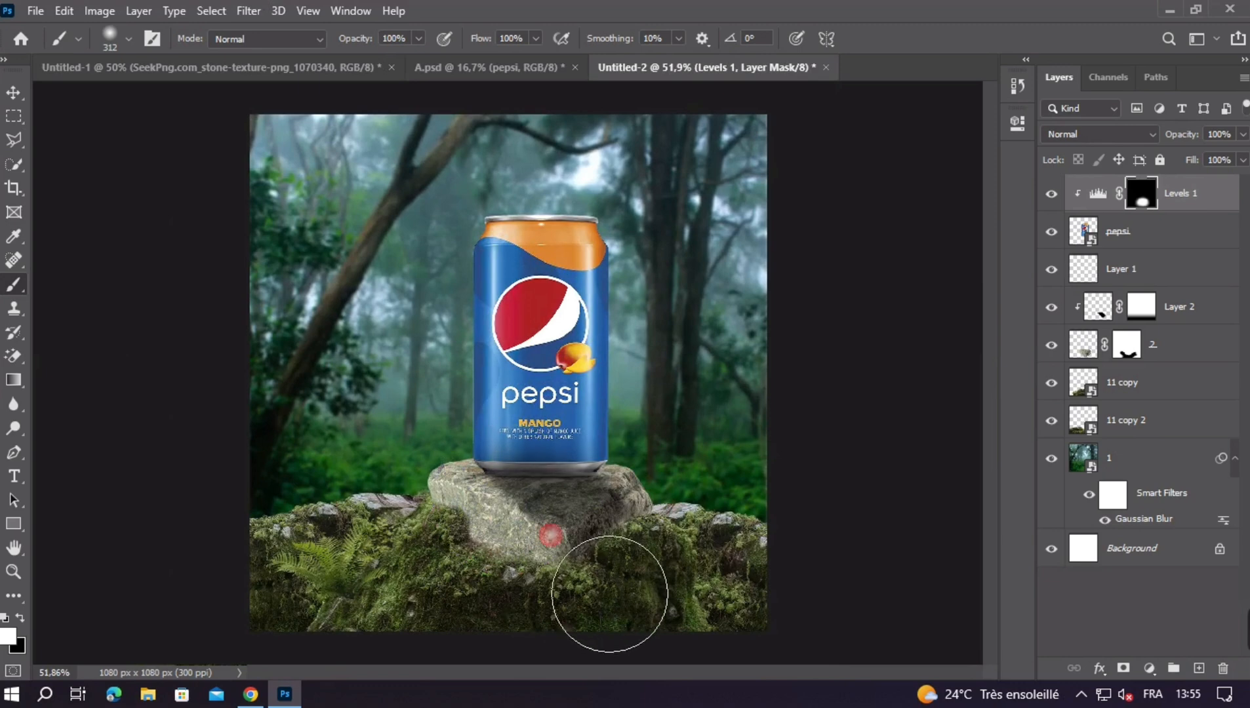
scroll(623, 520, "down", 4)
left_click(13, 93)
left_click(203, 313, "ctrl")
key("ctrl+plus")
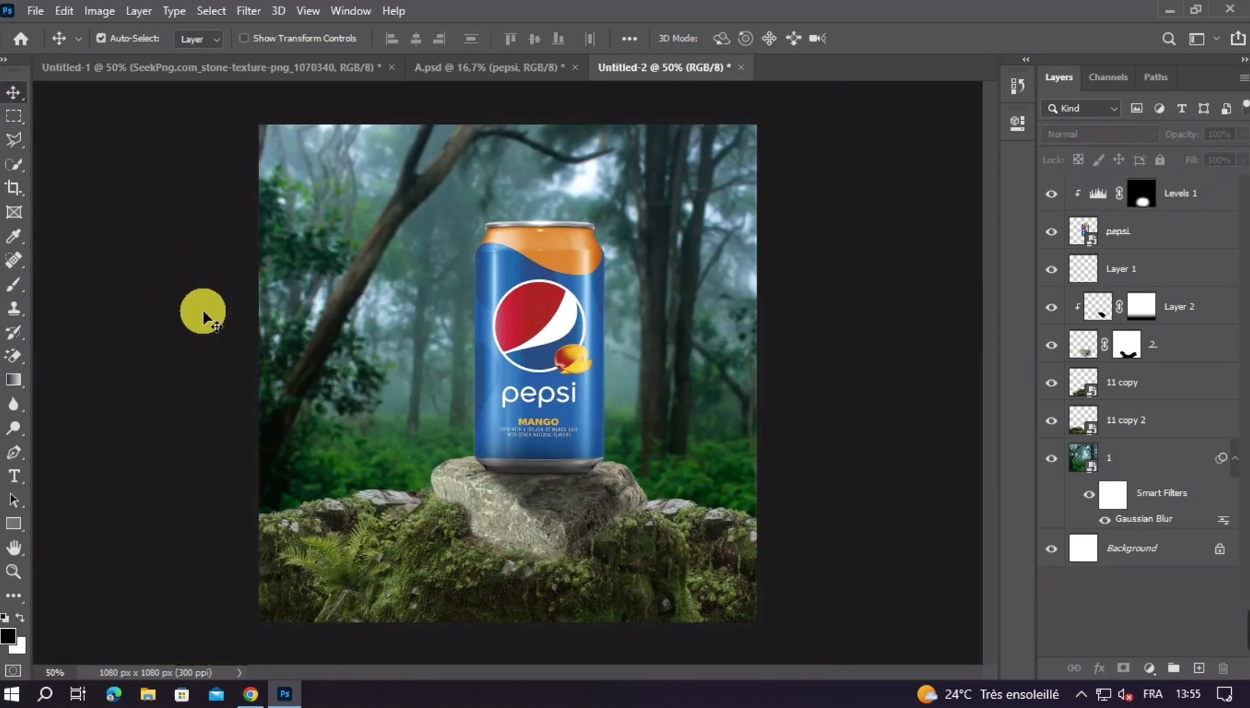
Set the fill of the cast shadow on Layer 2 to 68%
left_click(1177, 306)
left_click_drag(1242, 159, 1210, 182)
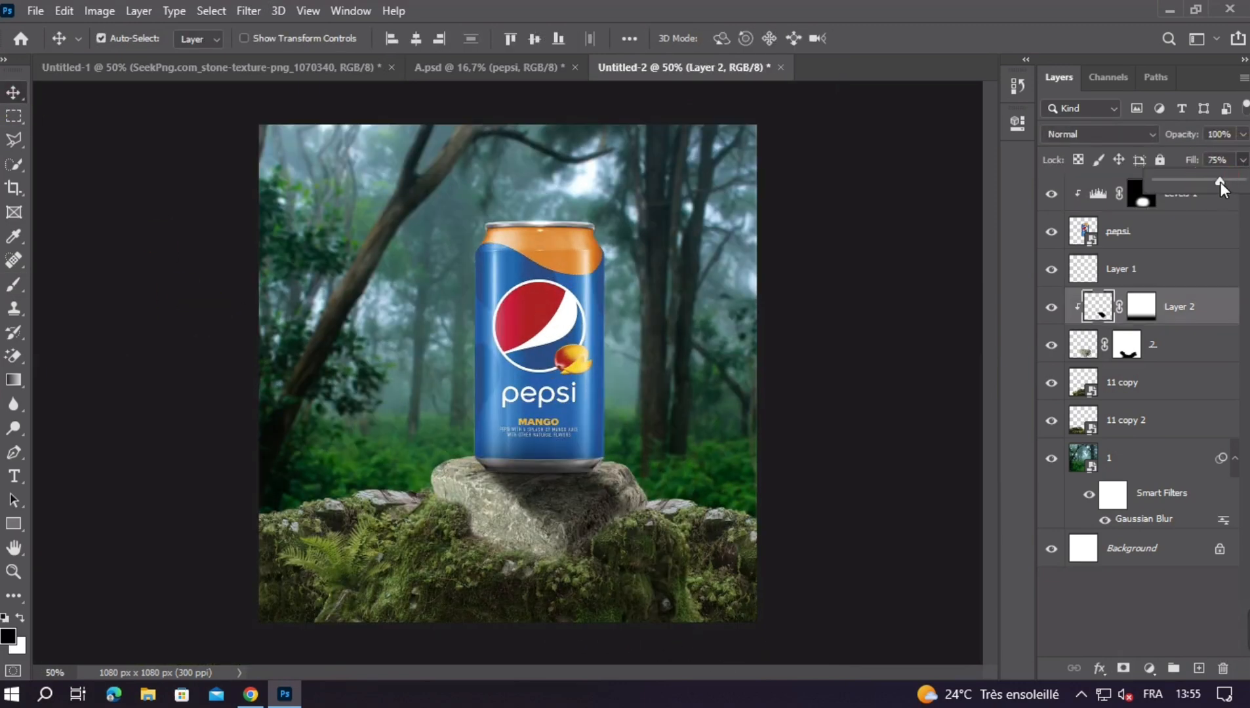
left_click(970, 326)
Ready the Dodge tool with midtones and 100% exposure, and inspect the mossy rock layers 11 copy 2 and 11 copy
left_click(538, 486)
key("o")
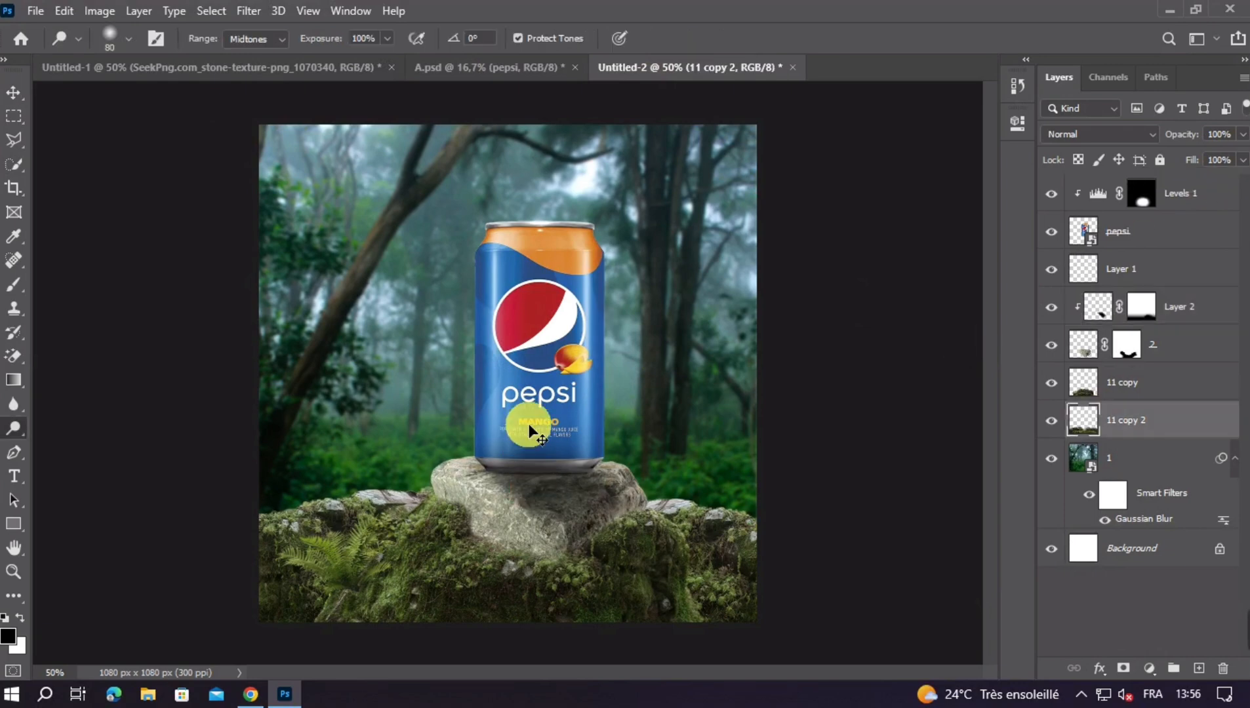
scroll(571, 441, "down", 1)
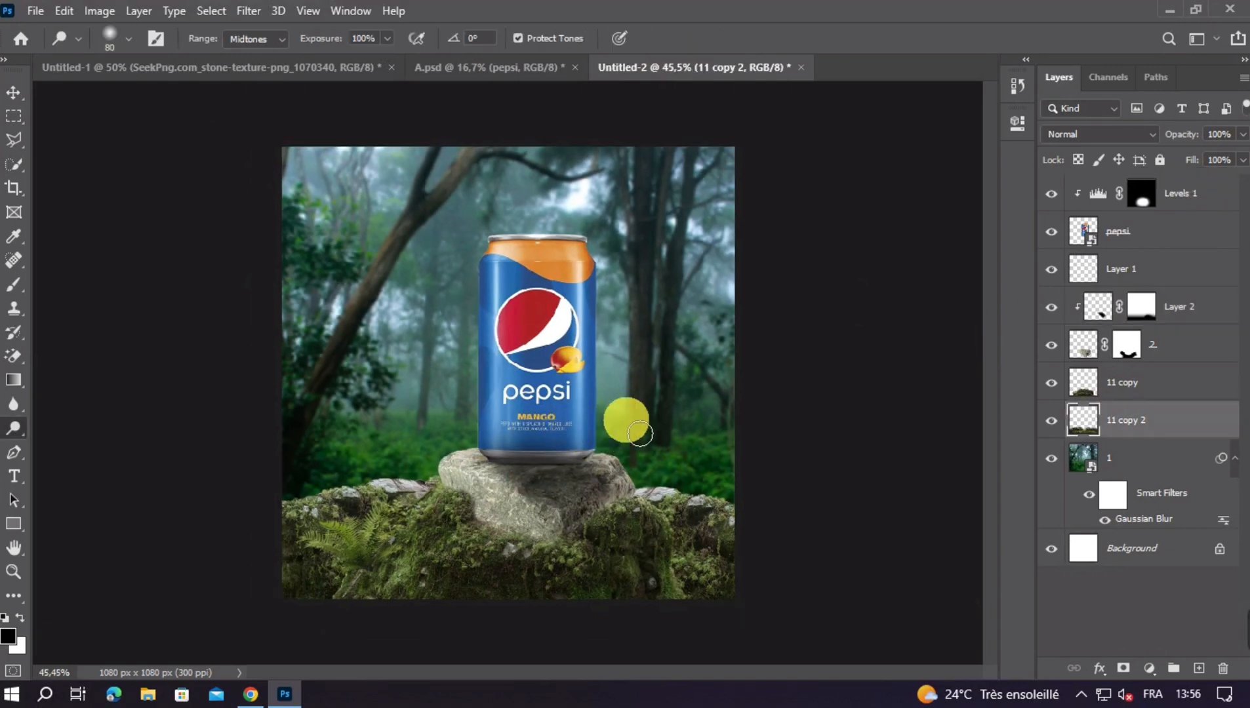
scroll(672, 457, "up", 2)
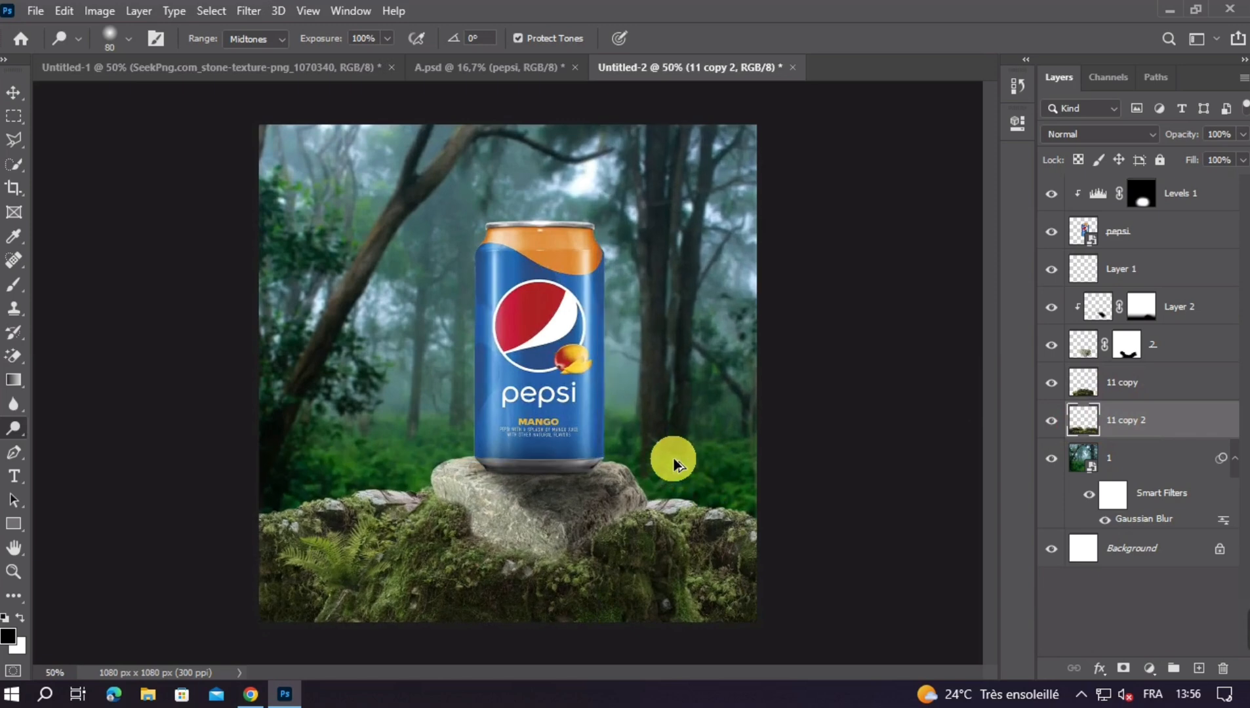
left_click(859, 490)
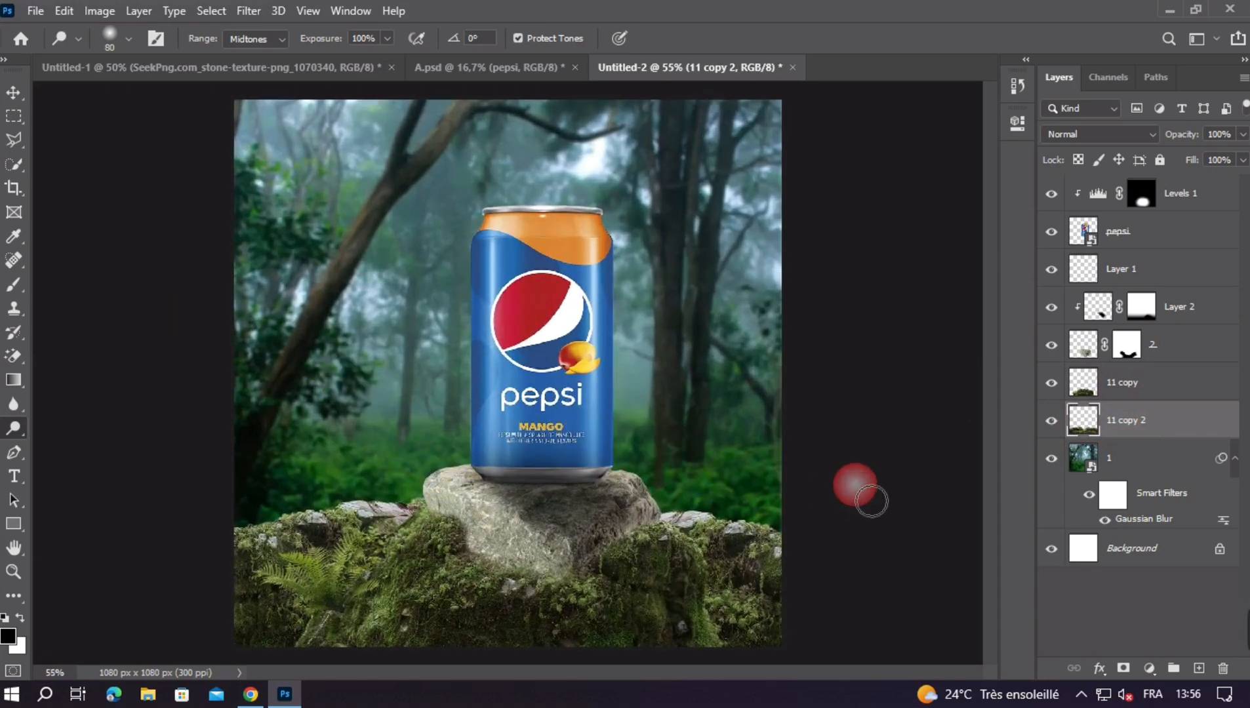
left_click(1128, 383)
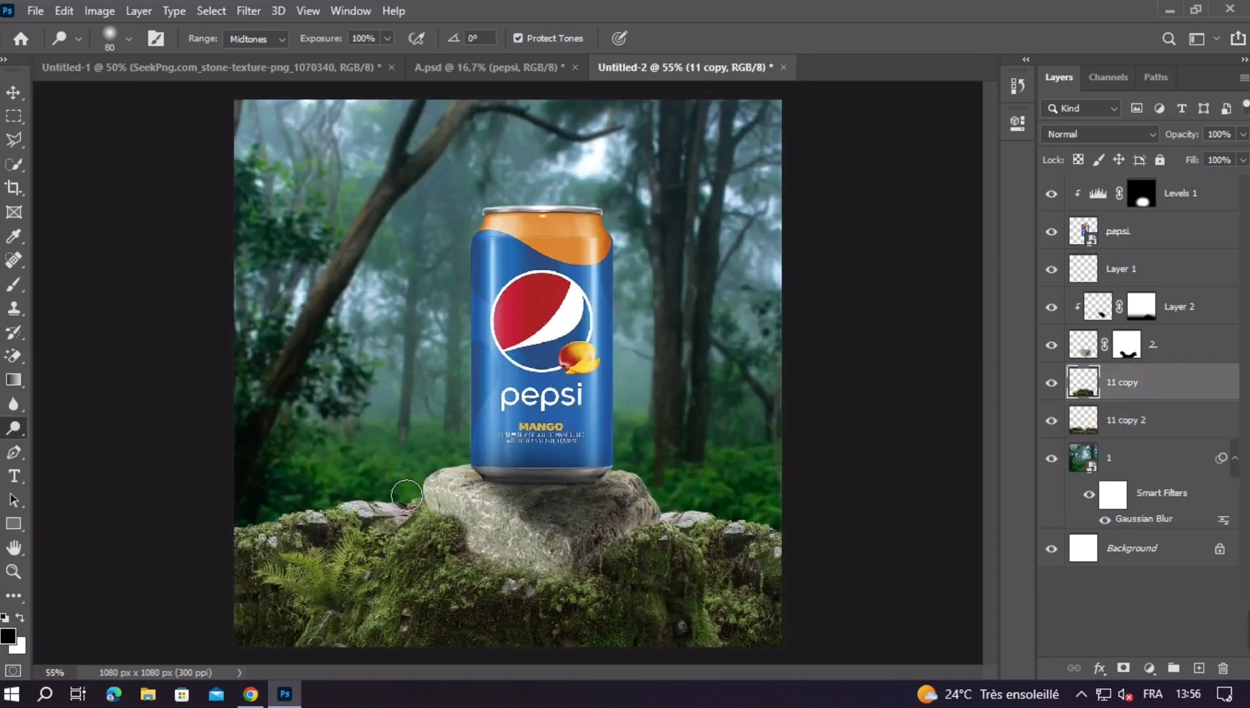
scroll(477, 443, "down", 2)
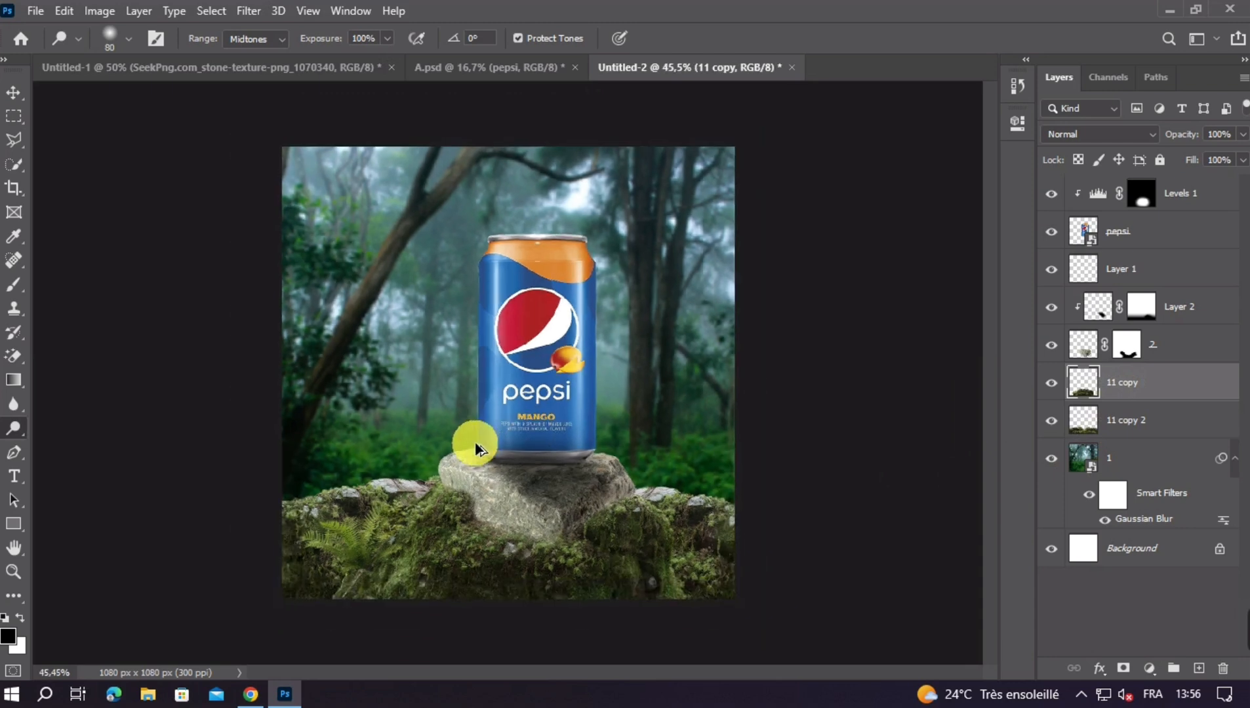
scroll(478, 451, "up", 2)
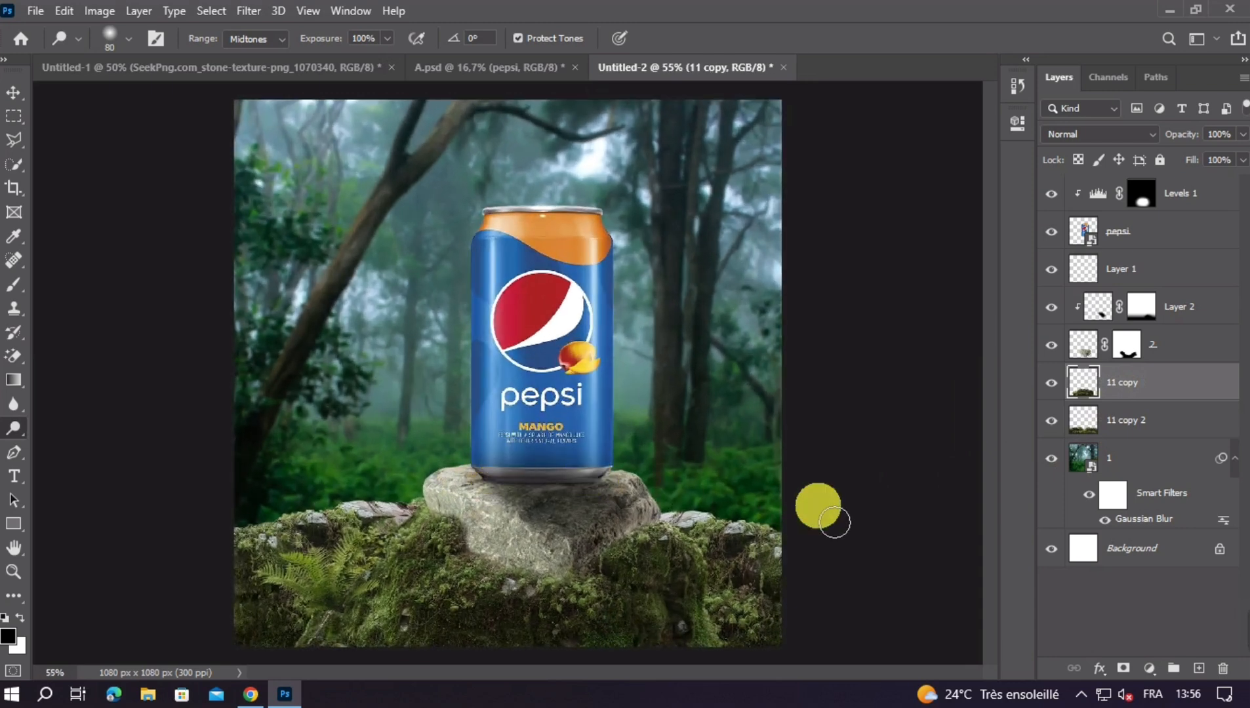
Try masking the stone's right edge on layer 2's mask with a black 120-pixel soft brush
left_click(1051, 345)
left_click(1052, 344)
left_click(1128, 347)
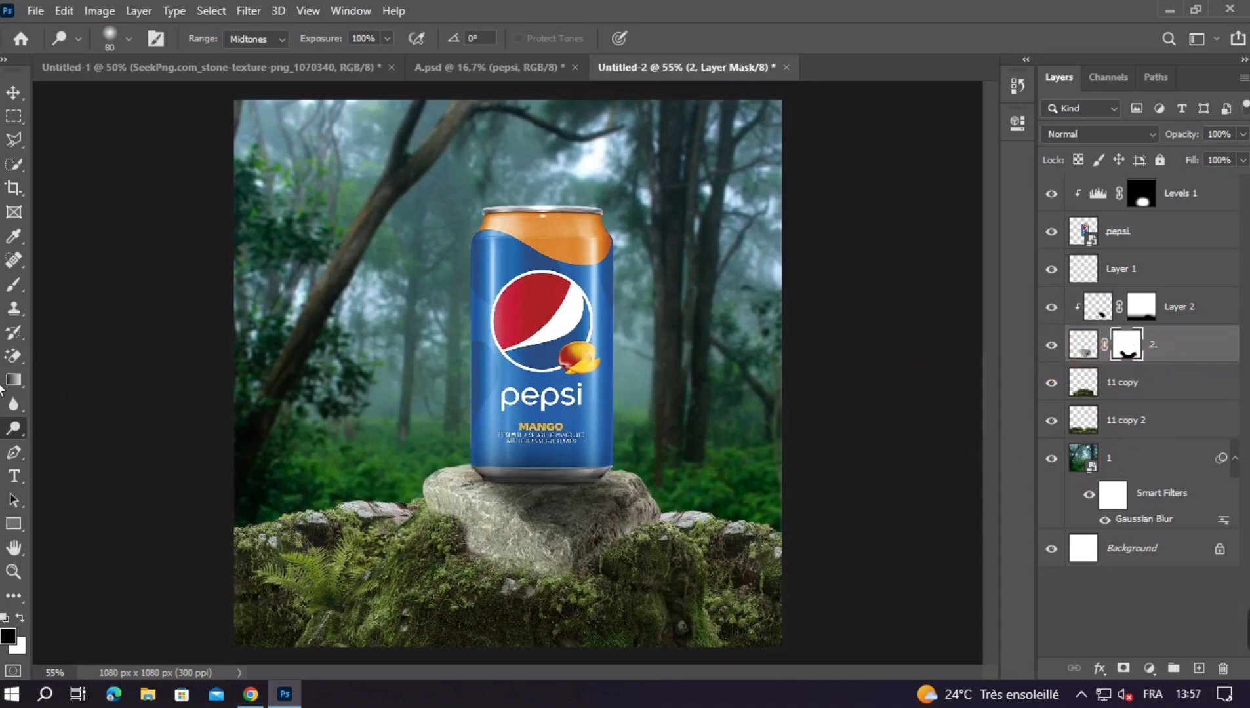
left_click(14, 284)
left_click(502, 524)
left_click(661, 530)
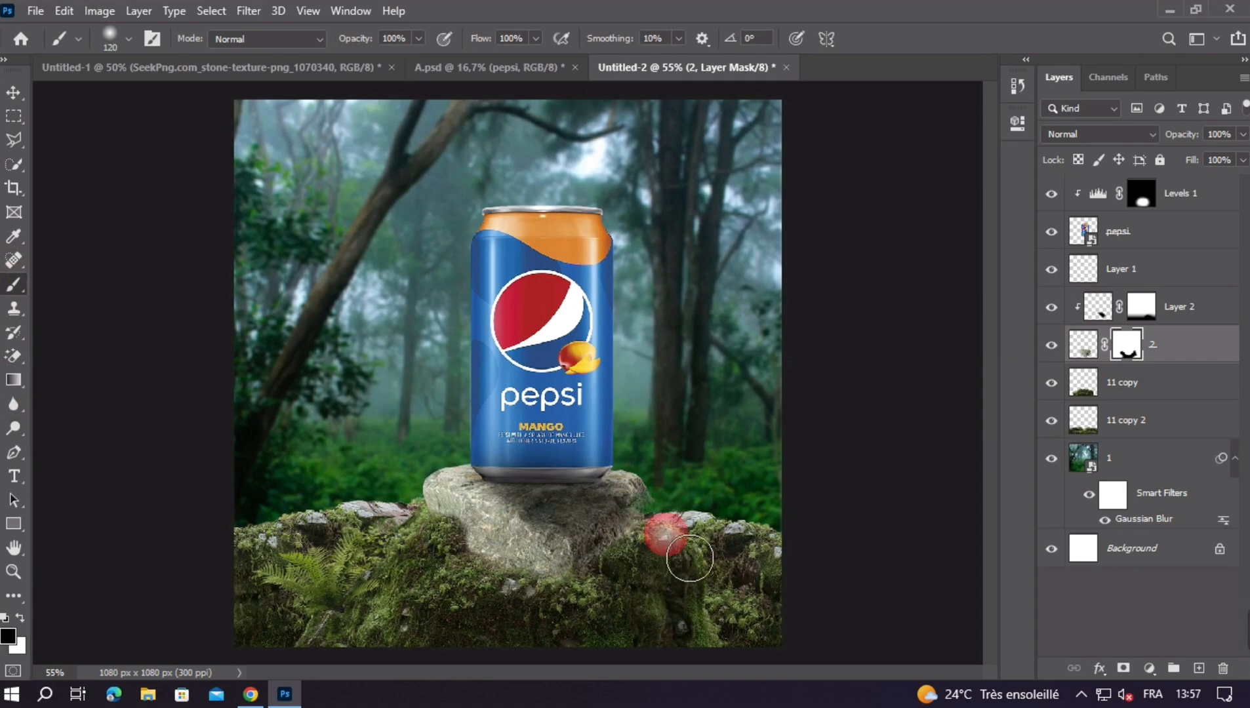
left_click(1144, 338)
Touch up the cast shadow's mask on Layer 2 beside the stone's right edge, first with black, then with white
left_click(1141, 306)
left_click(661, 531)
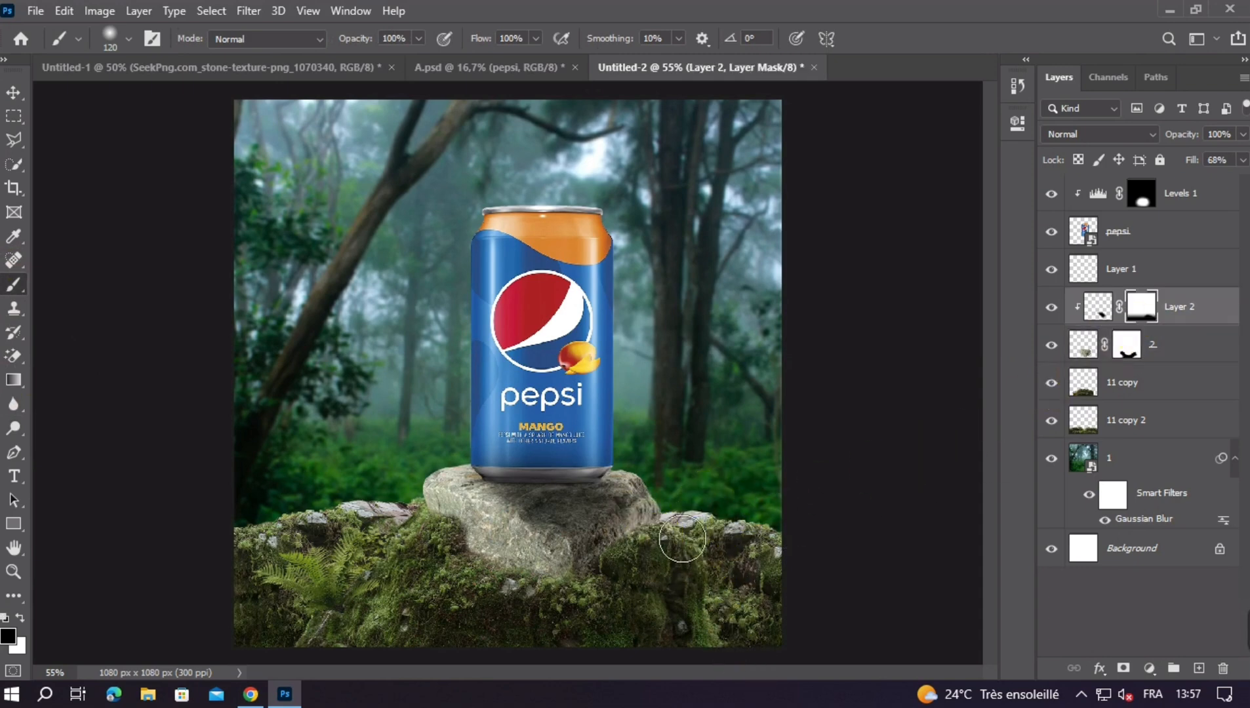
left_click(20, 617)
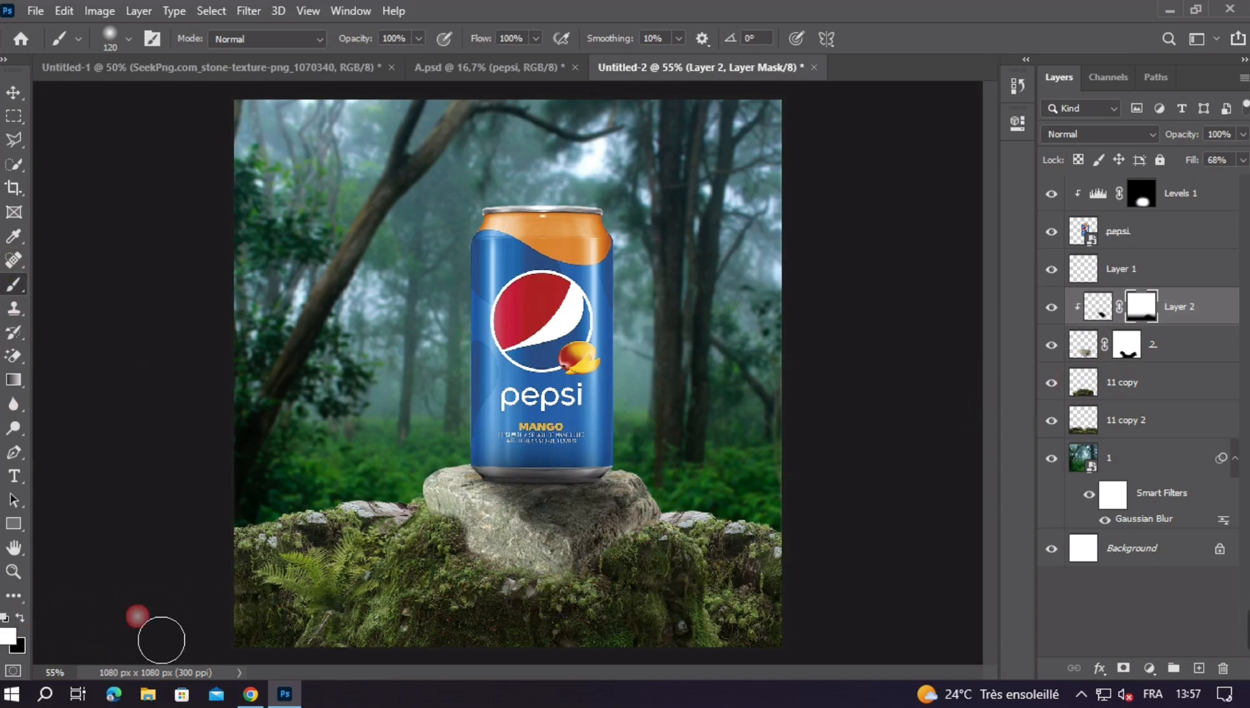
mouse_move(679, 526)
left_mouse_down()
mouse_move(693, 556)
mouse_move(693, 655)
left_mouse_up()
Darken the stone's lower part and edges, on its pixels rather than its mask, using the Burn tool with midtones and 100% exposure
left_click(1097, 306)
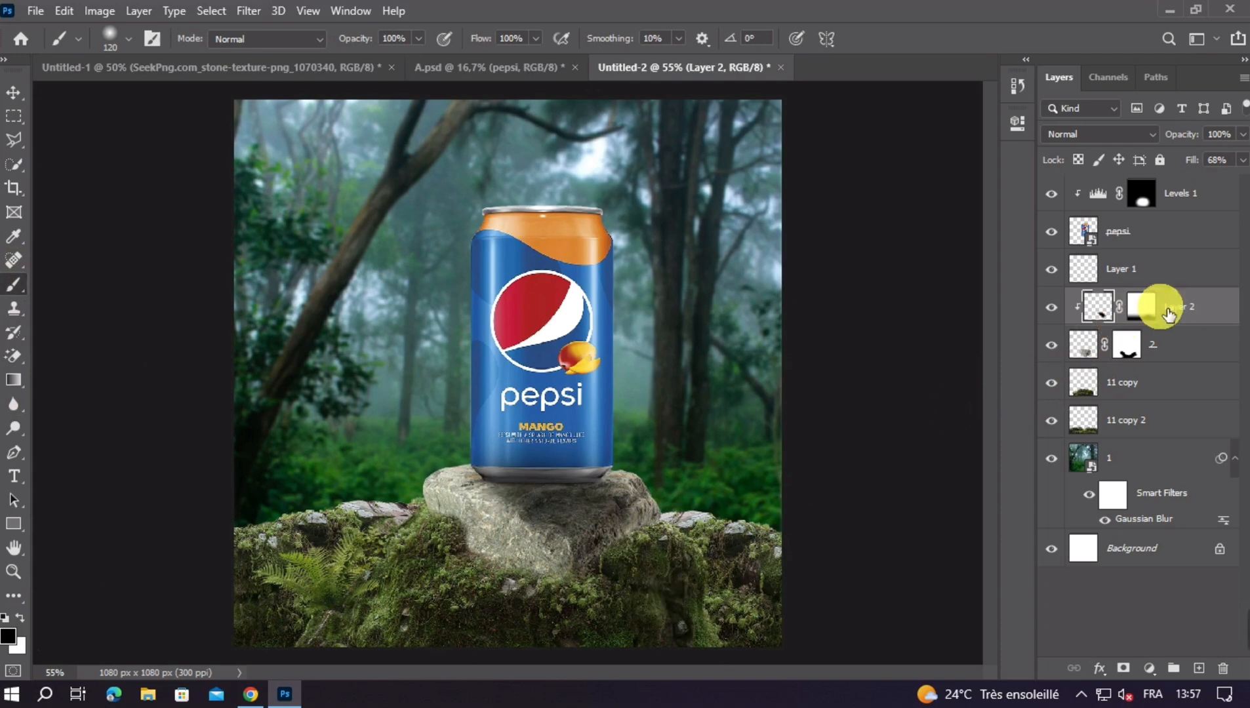
left_click(1085, 342)
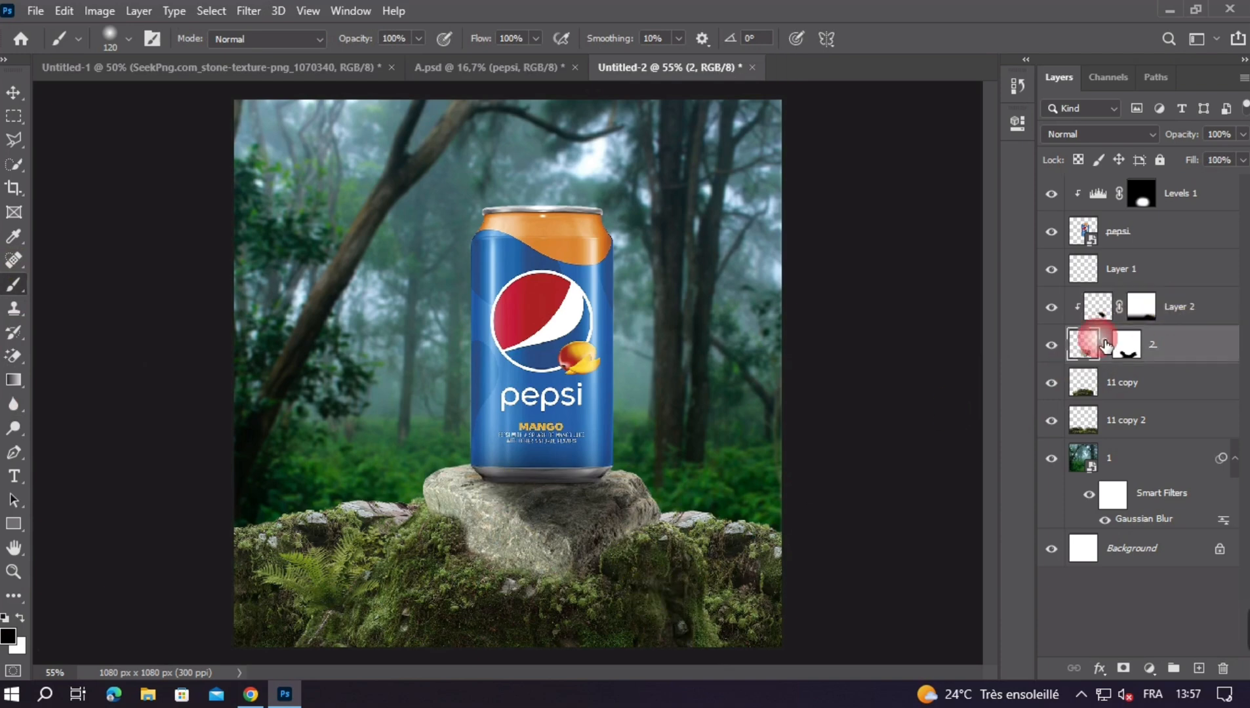
left_click(14, 427)
left_click(75, 445)
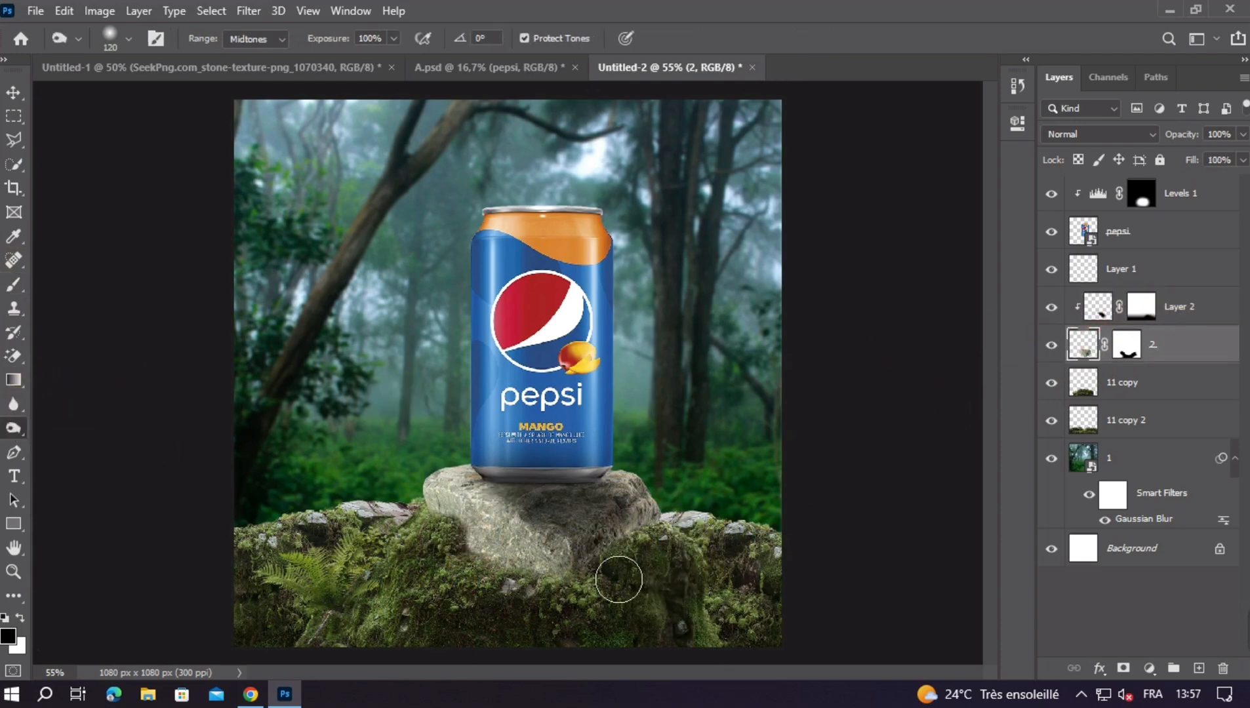
mouse_move(697, 577)
left_mouse_down()
mouse_move(656, 552)
mouse_move(669, 536)
mouse_move(655, 585)
mouse_move(613, 618)
mouse_move(516, 607)
left_mouse_up()
mouse_move(606, 591)
left_mouse_down()
mouse_move(645, 588)
mouse_move(608, 613)
left_mouse_up()
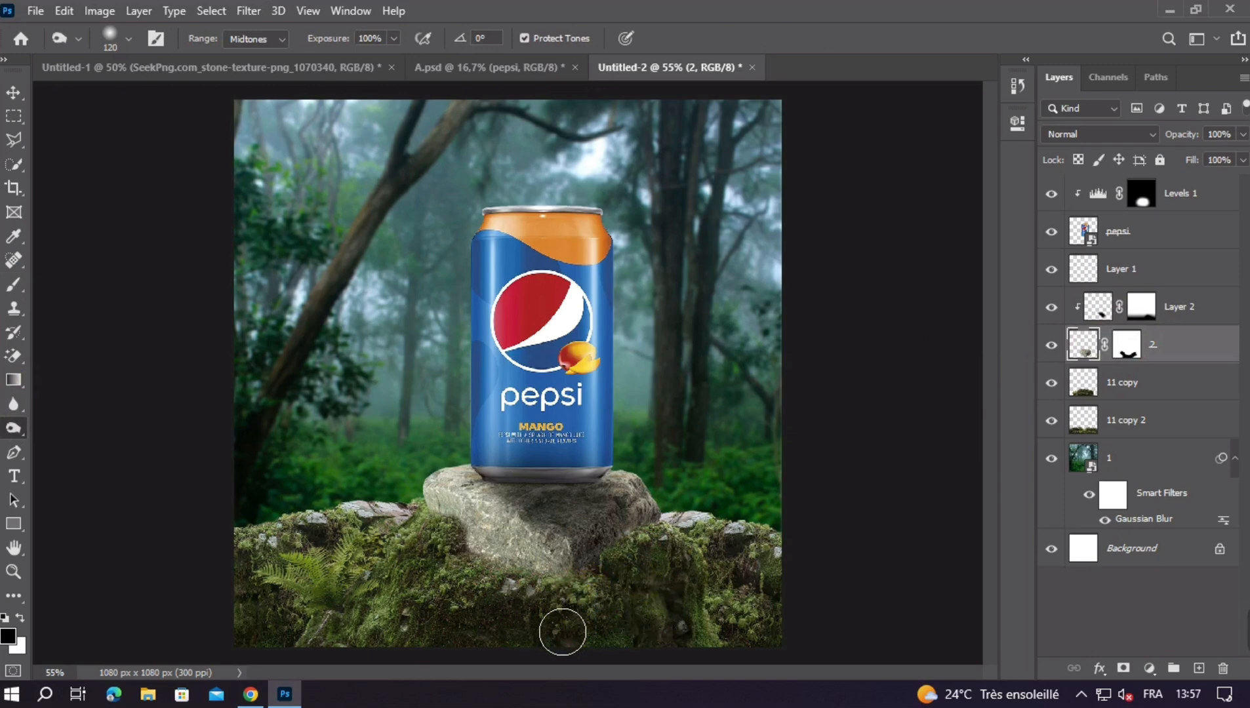
mouse_move(618, 579)
left_mouse_down()
mouse_move(585, 547)
mouse_move(568, 500)
mouse_move(604, 499)
mouse_move(505, 497)
mouse_move(662, 531)
mouse_move(642, 515)
mouse_move(665, 538)
mouse_move(602, 529)
mouse_move(554, 496)
mouse_move(525, 494)
mouse_move(554, 495)
mouse_move(502, 488)
mouse_move(533, 487)
mouse_move(485, 482)
left_mouse_up()
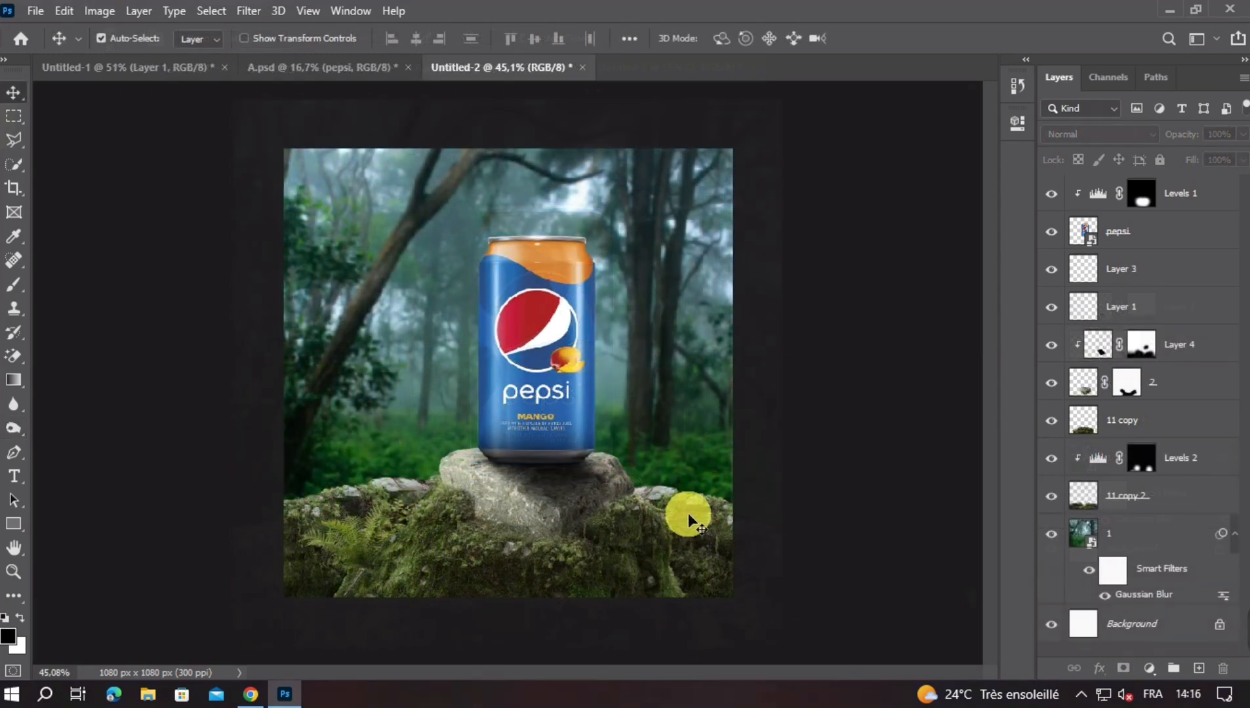
Soften the rear mossy rocks on 11 copy 2 with a 1-pixel Gaussian Blur
left_click(697, 515)
double_click(1051, 496)
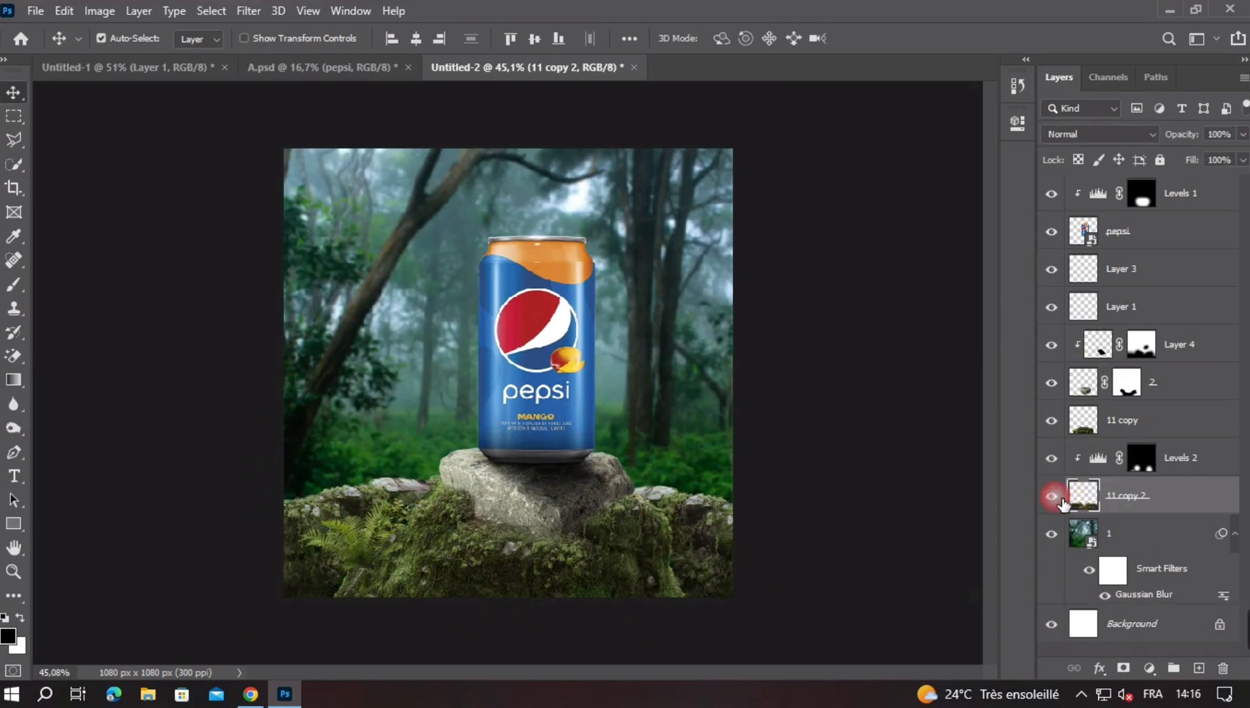
left_click(248, 11)
mouse_move(305, 218)
left_click(530, 289)
type("2")
key("BackSpace")
type("1")
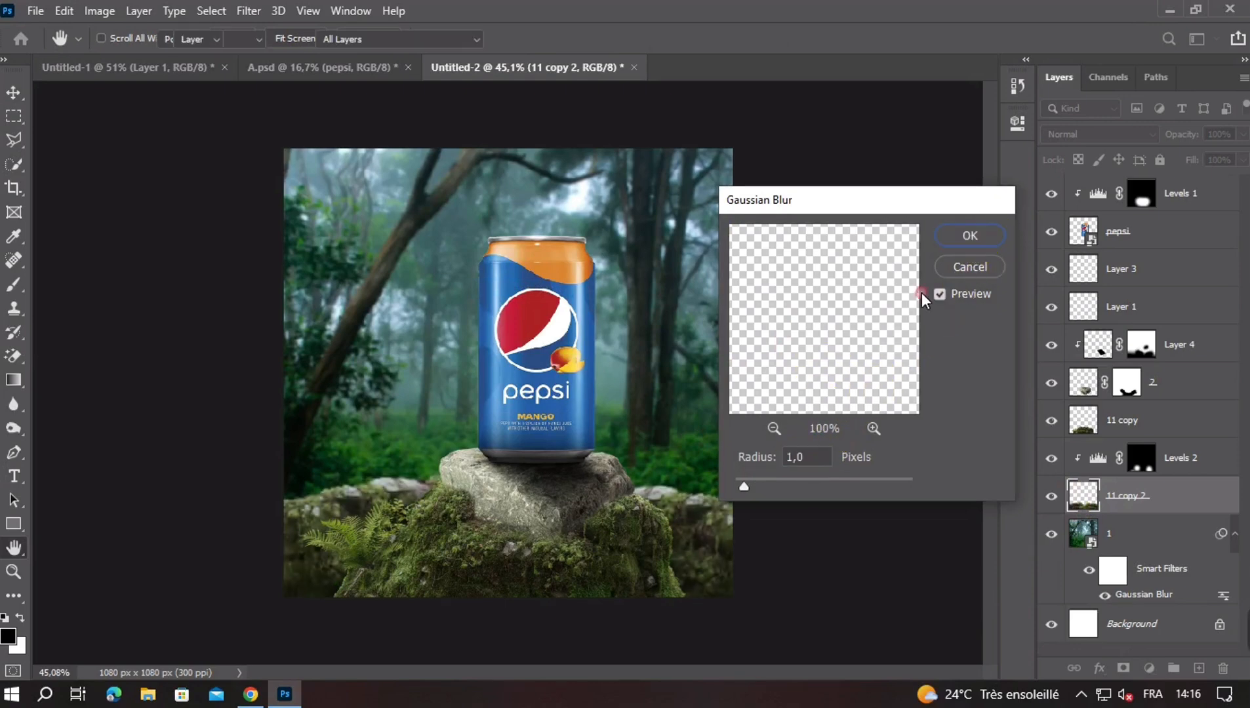
left_click(970, 235)
key("v")
key("ctrl+minus")
key("ctrl+plus")
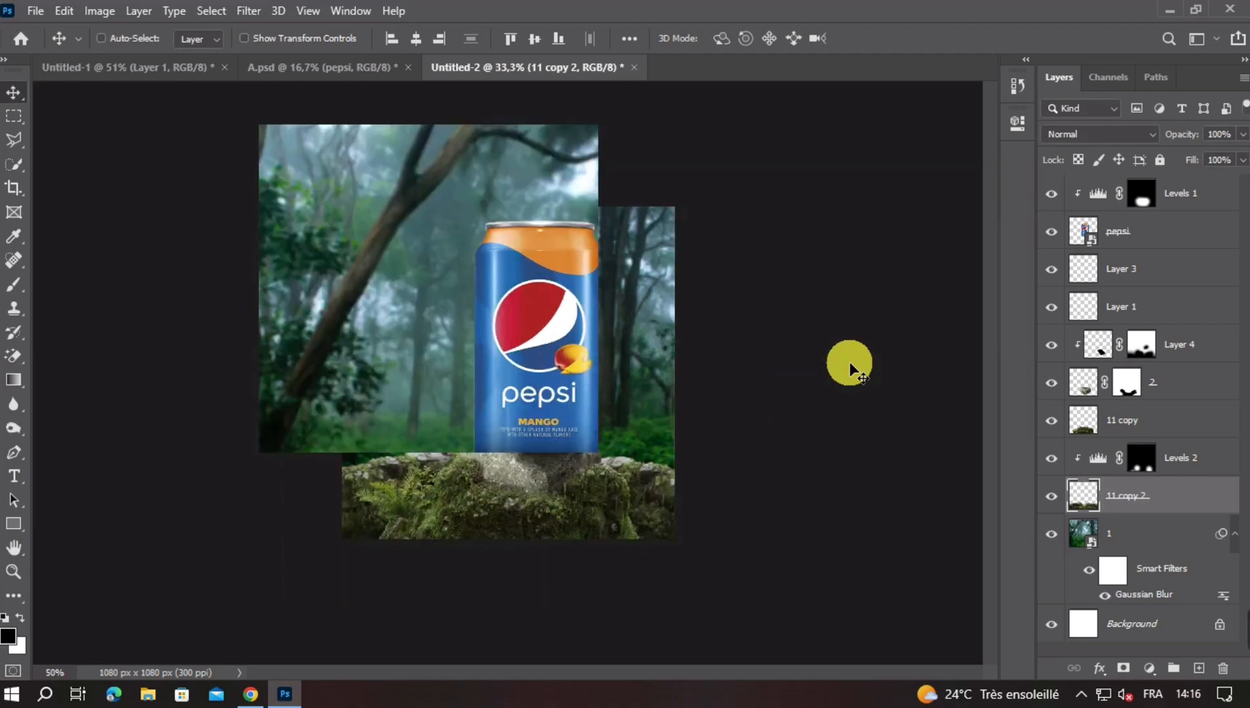
key("ctrl+plus")
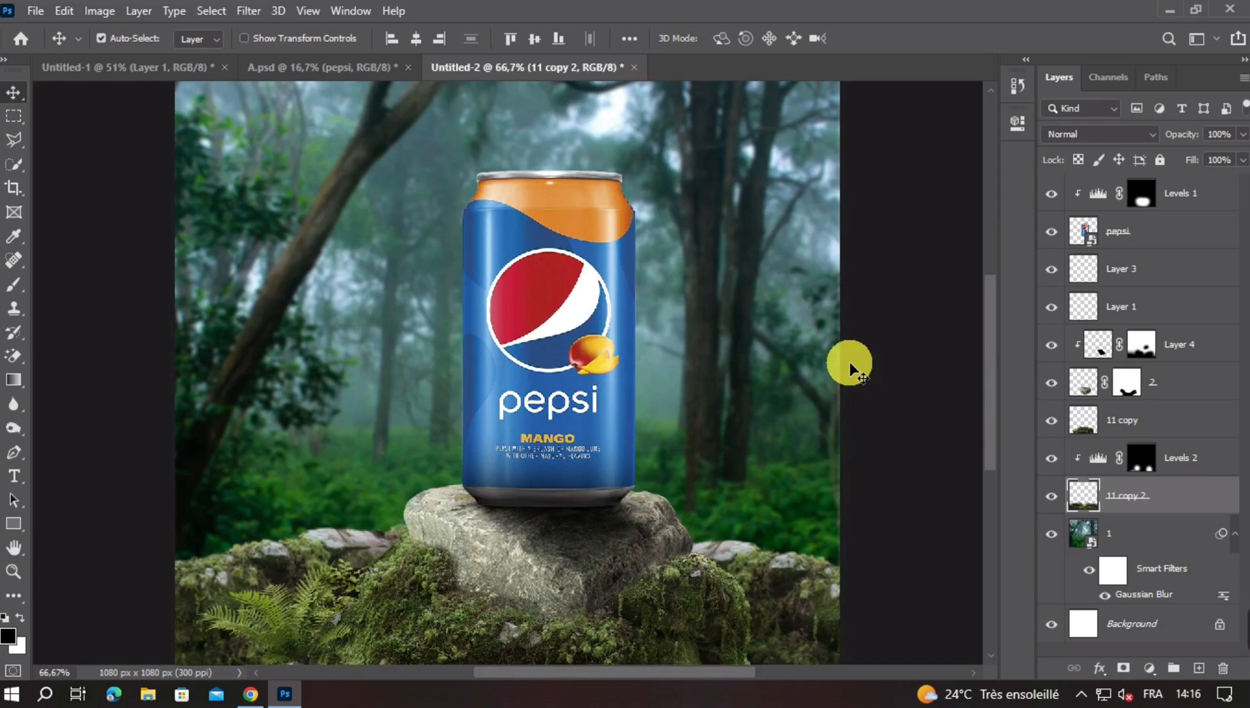
key("ctrl+minus")
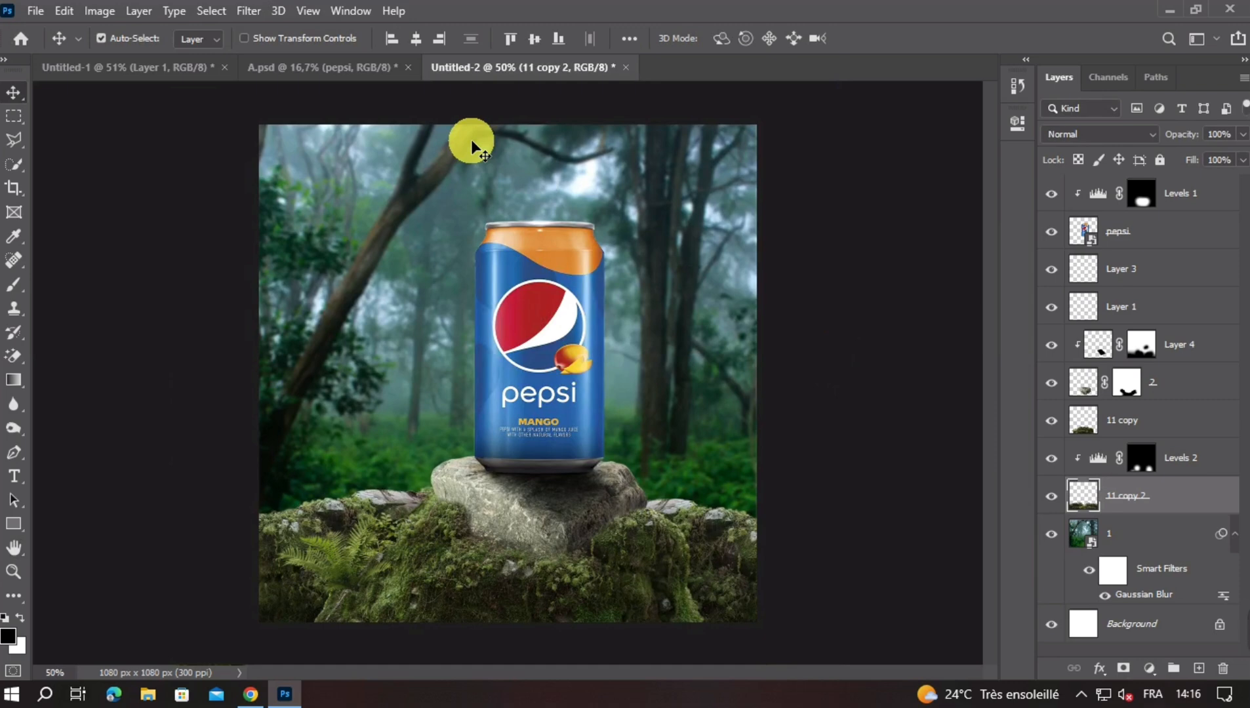
left_click(249, 11)
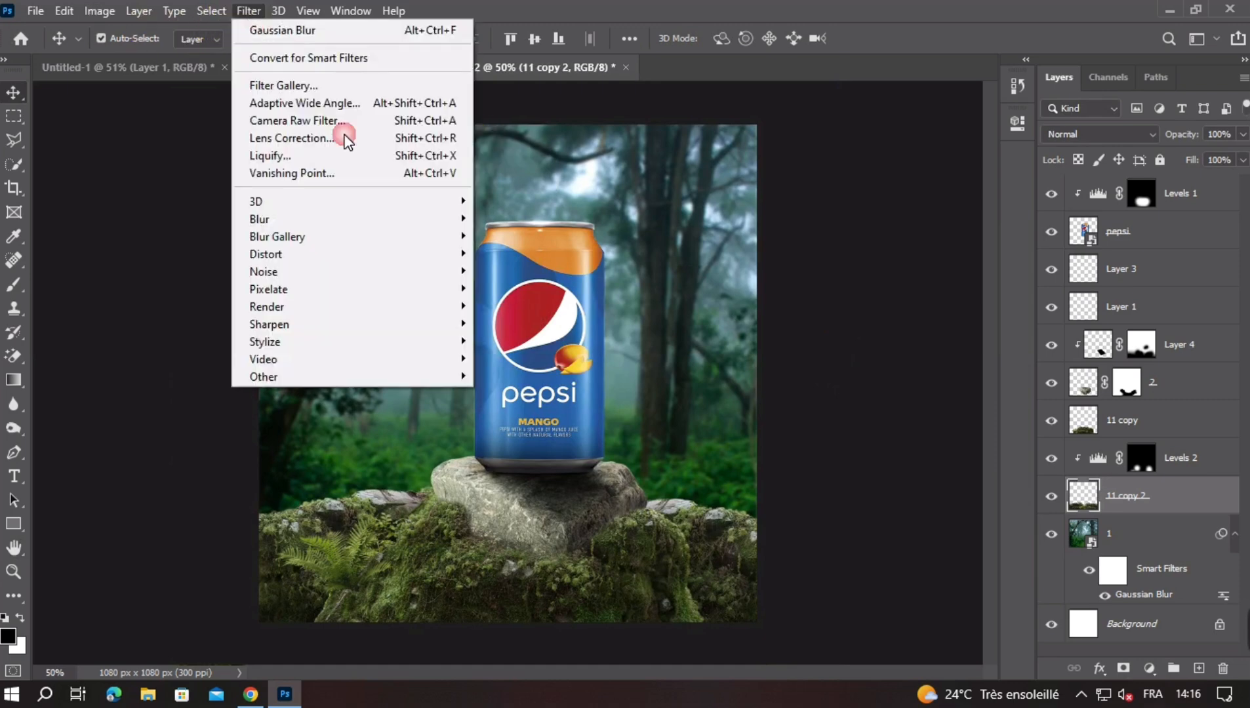
mouse_move(357, 219)
left_click(560, 291)
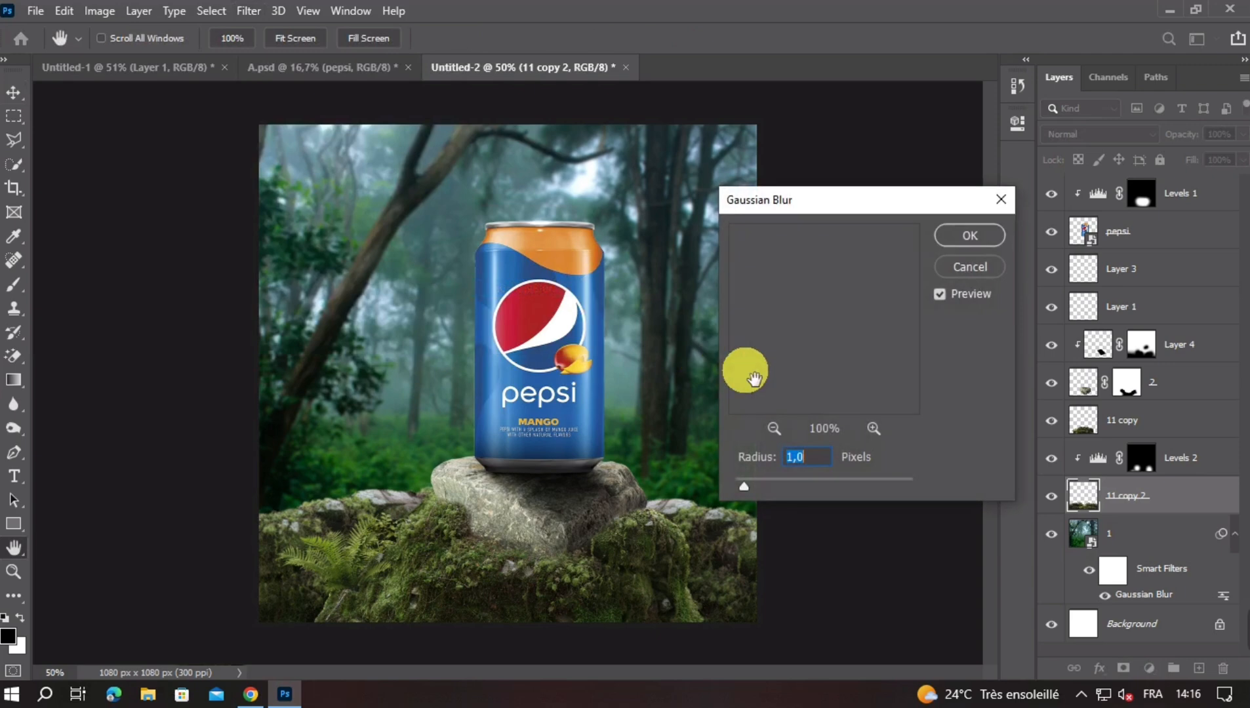
left_click_drag(797, 398, 946, 396)
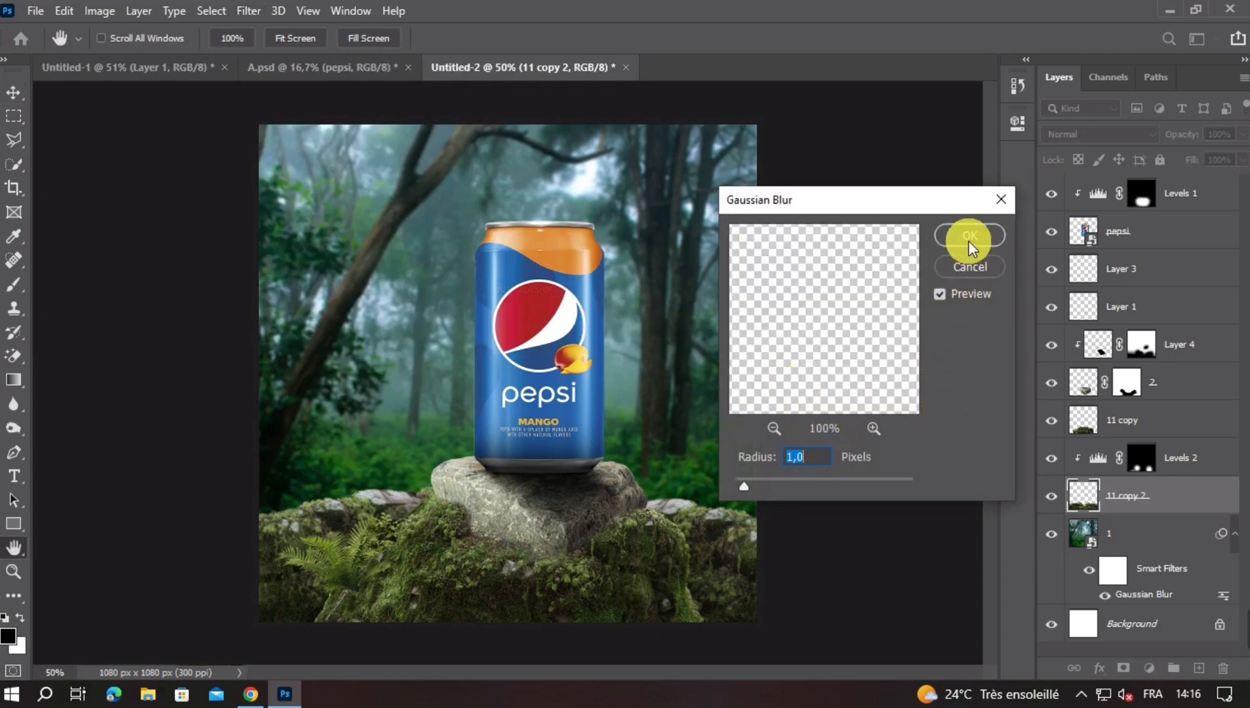
left_click(941, 297)
key("Escape")
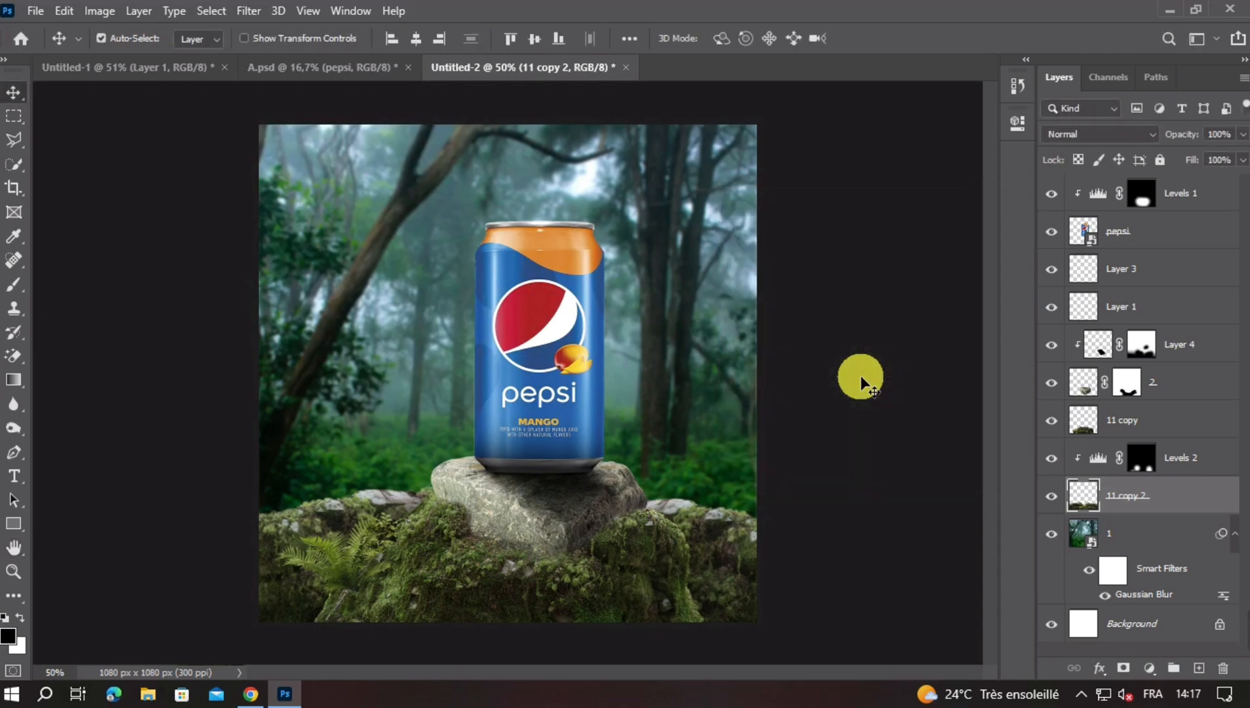
Copy the water-droplet texture from A.psd into Untitled-2 and put its layer at the top of the layer stack
key("ctrl+minus")
key("ctrl+plus")
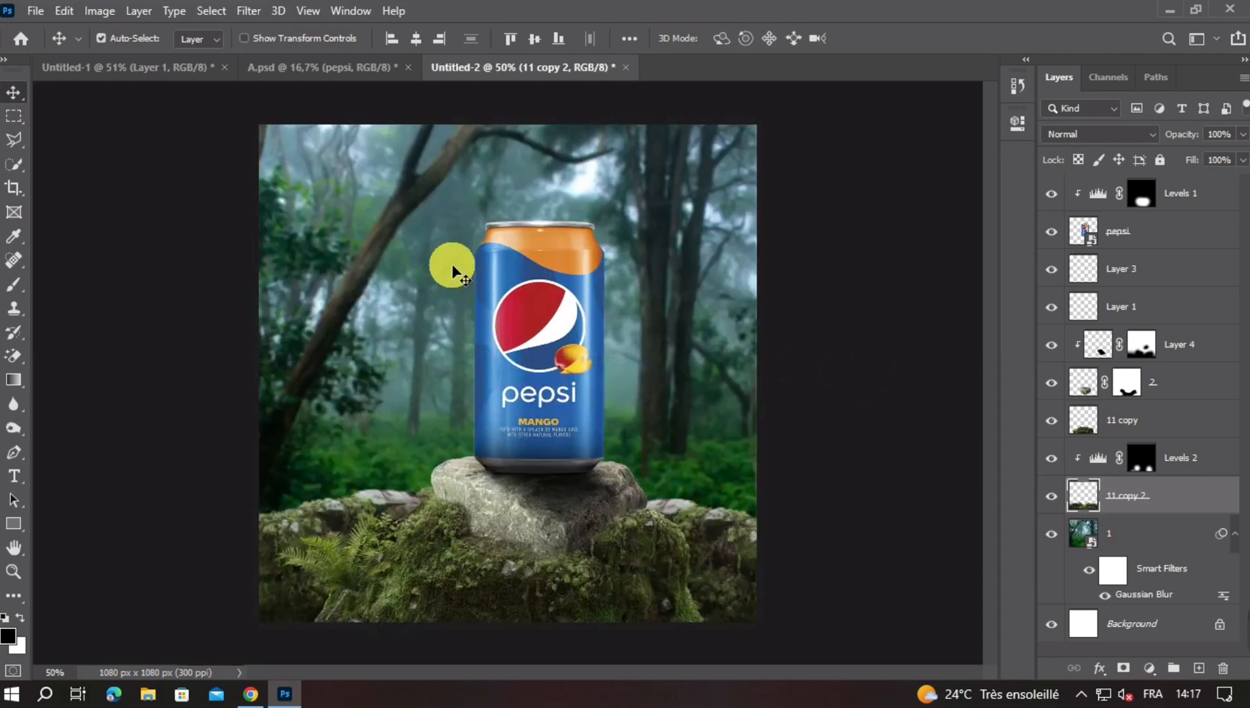
left_click(338, 71)
left_click_drag(490, 221, 476, 221)
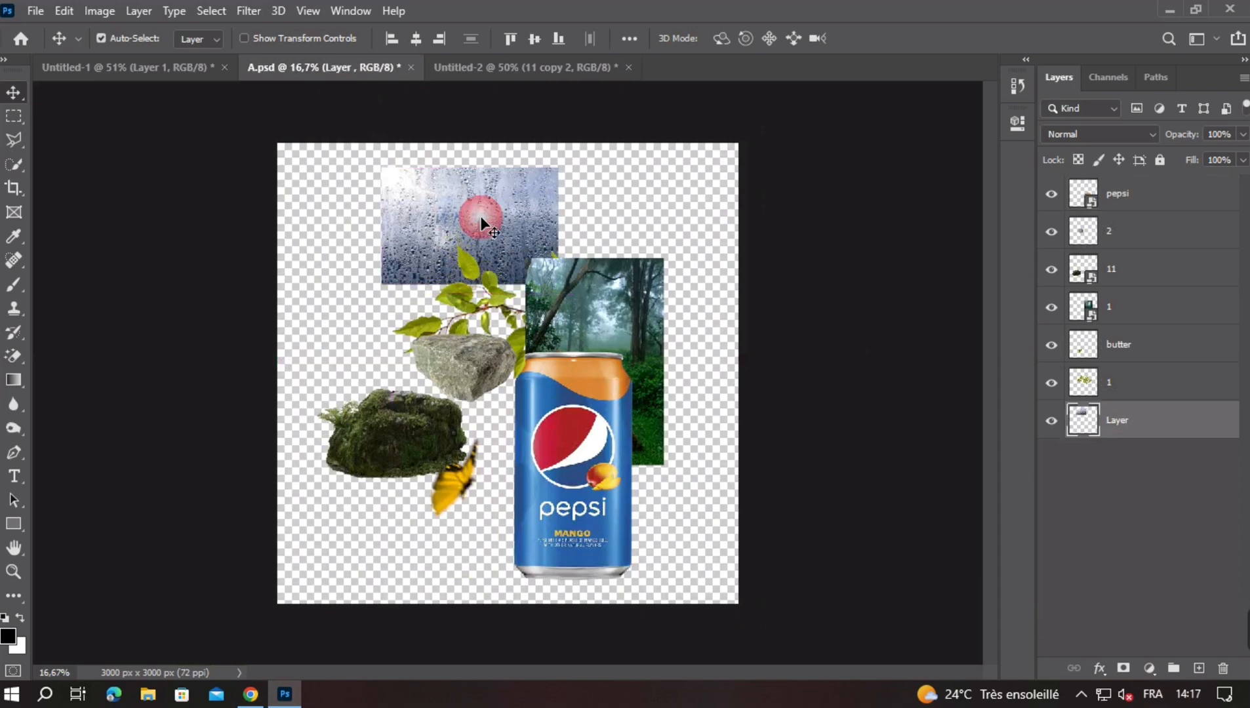
left_click(483, 68)
left_click(568, 335)
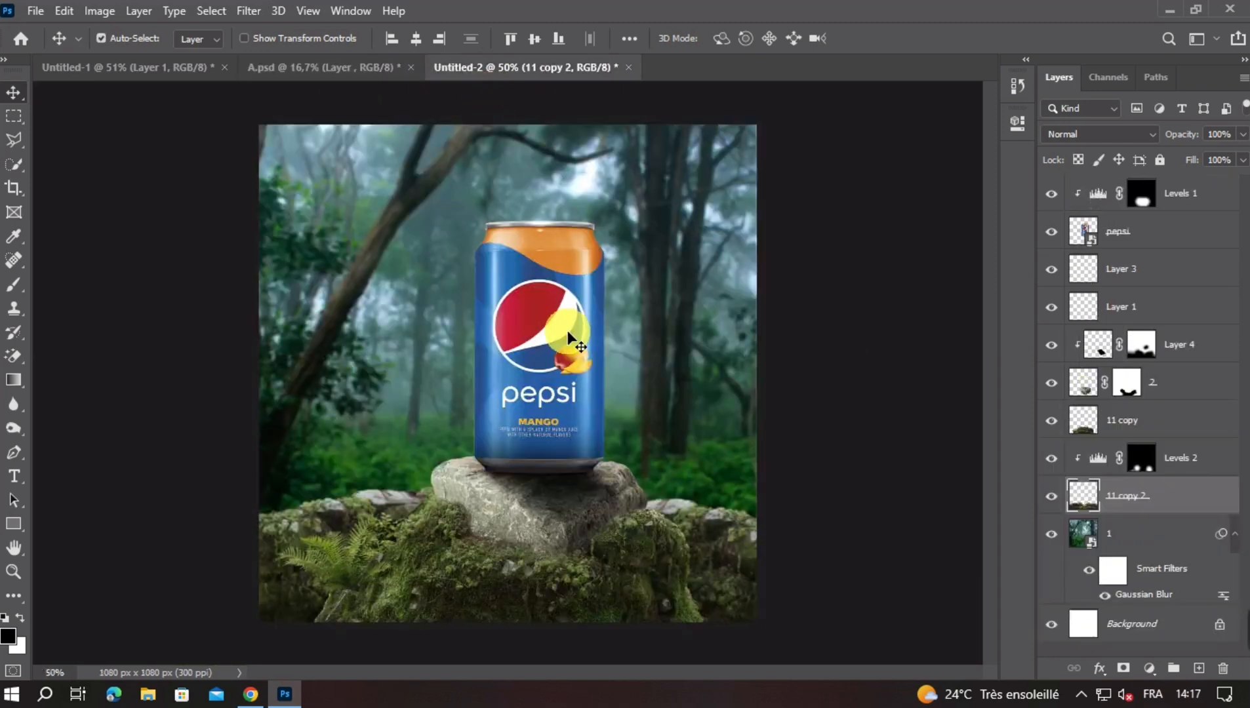
left_click_drag(568, 336, 561, 331)
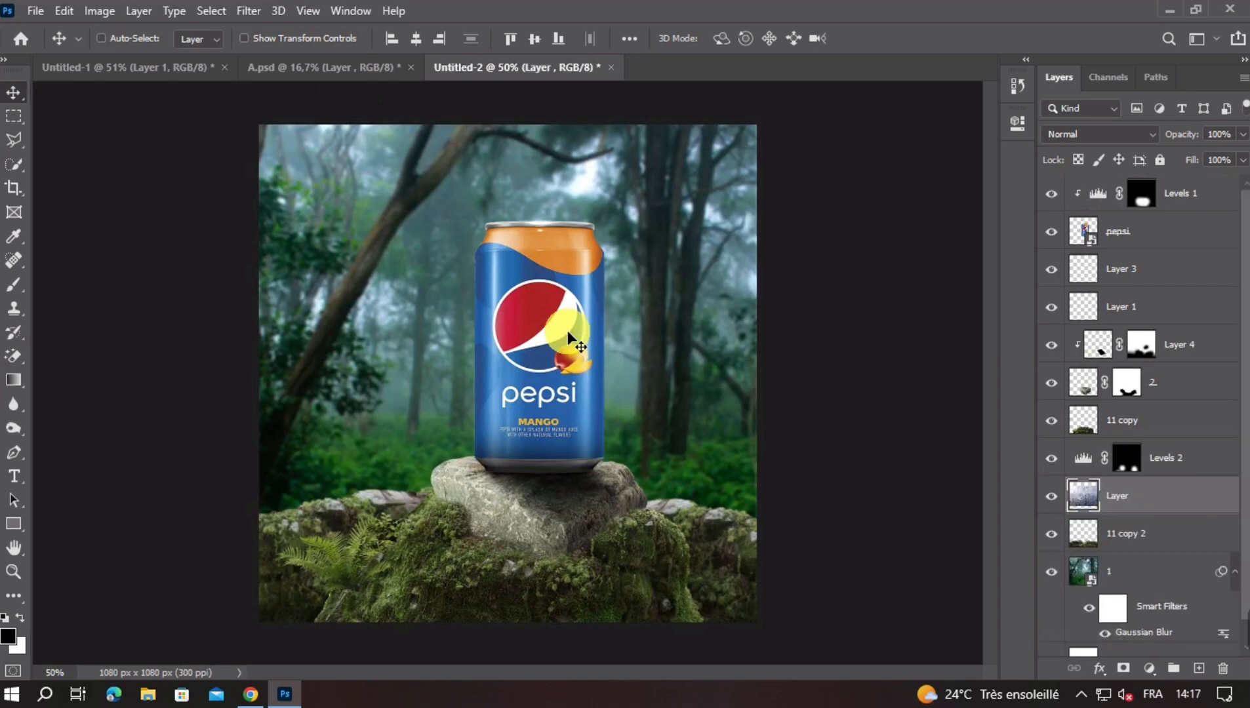
left_click_drag(1142, 496, 1167, 191)
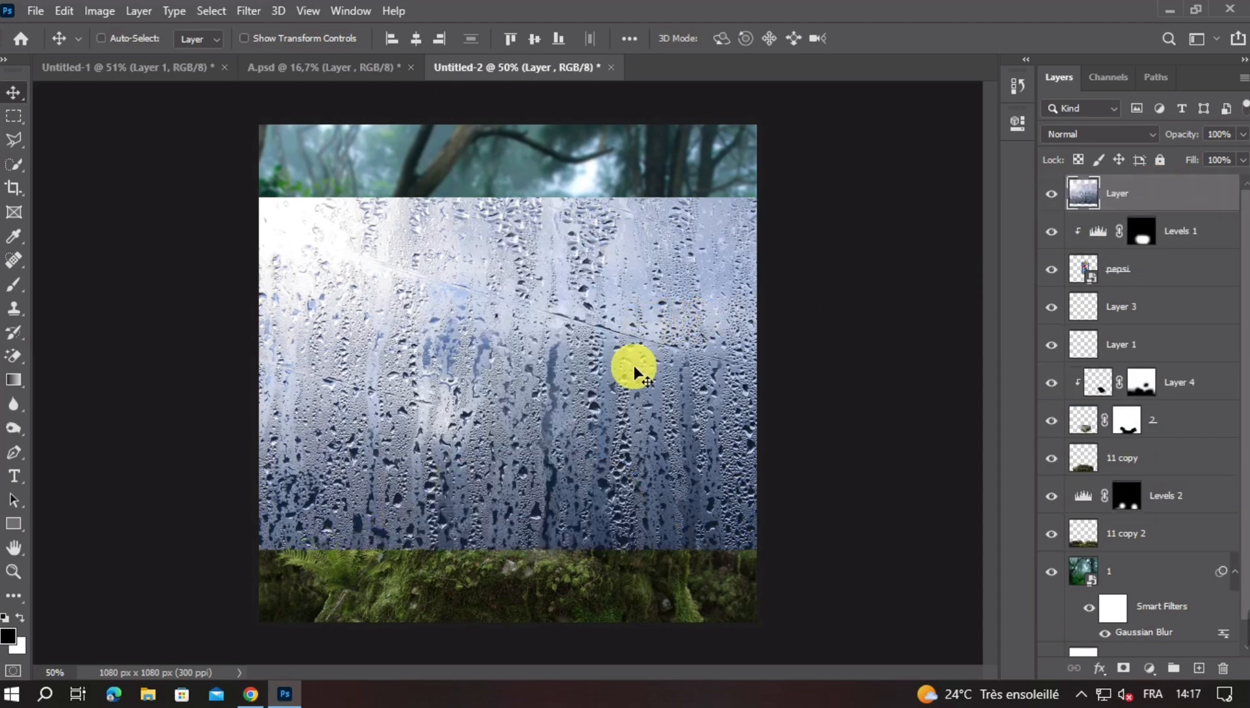
Scale down the water-droplet texture and position it so it just covers the can from rim to base
key("ctrl+t")
left_click_drag(545, 504, 563, 467)
left_click_drag(546, 391, 558, 394)
left_click_drag(538, 201, 538, 221)
left_click(613, 288)
key("Return")
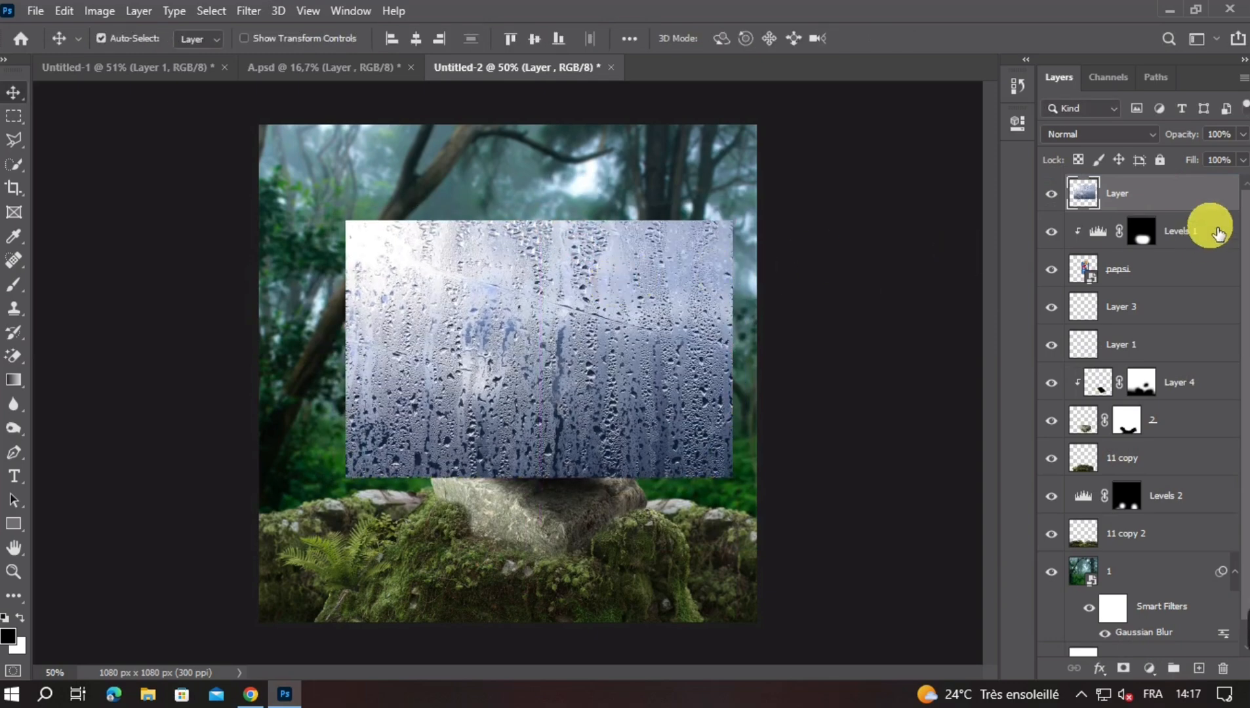
Clip the water-droplet layer to the can and set its blend mode to Overlay
right_click(1205, 195)
left_click(1026, 353)
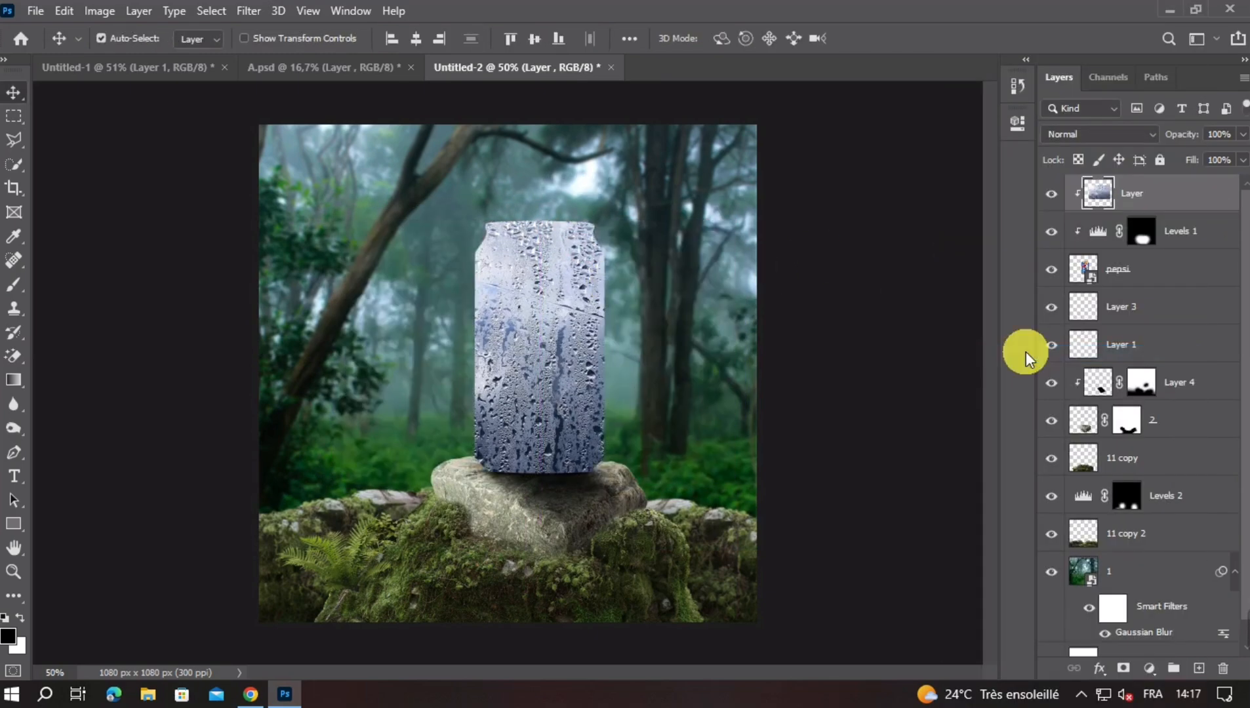
left_click(1080, 138)
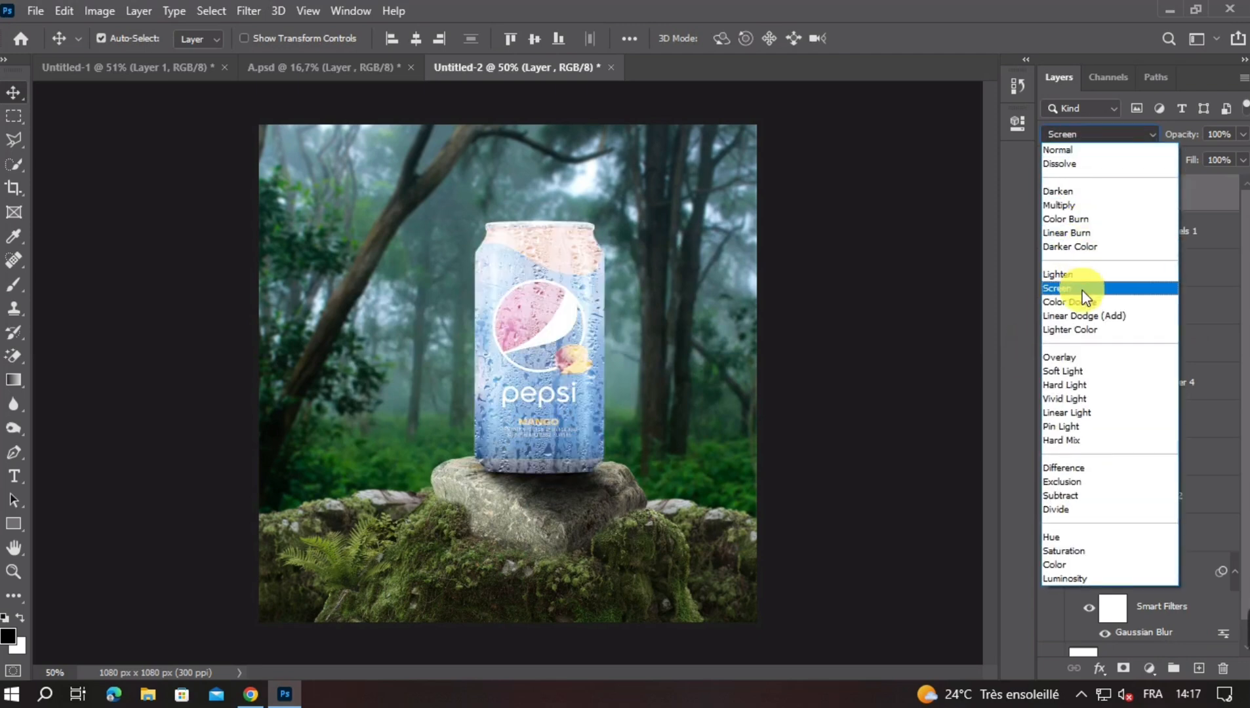
left_click(1067, 359)
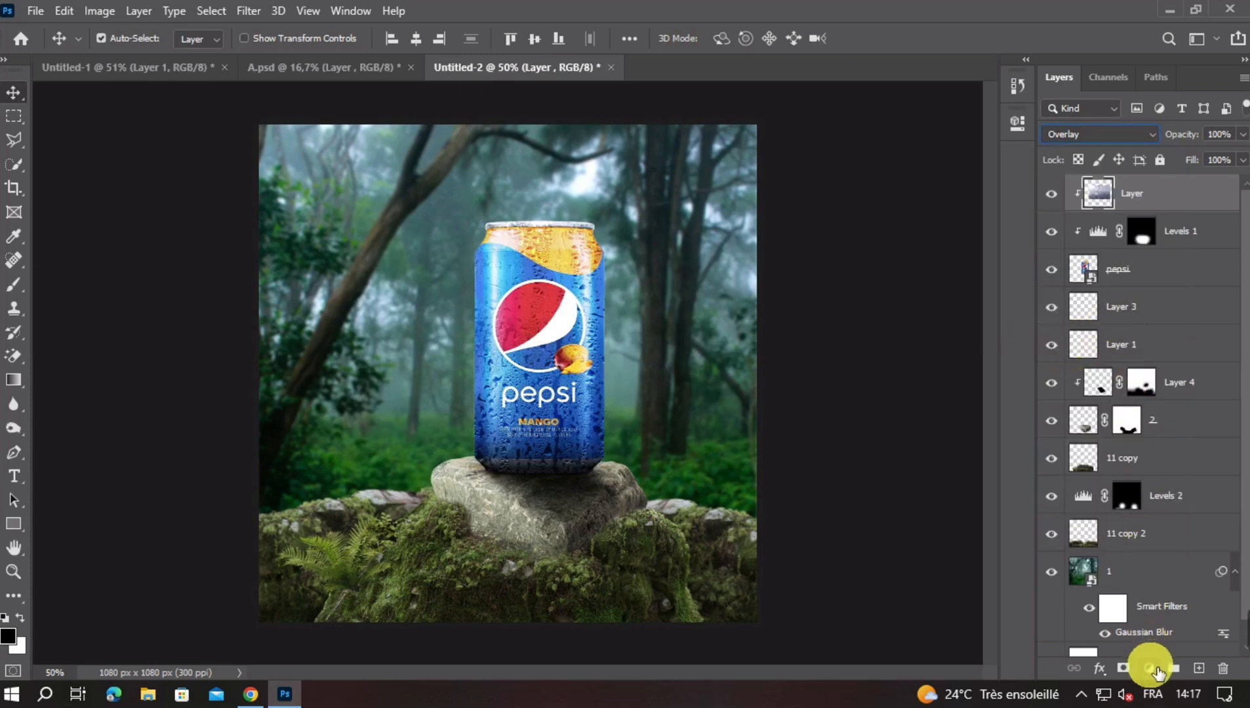
Limit the droplet layer's Blend If highlights to 222 for This Layer and 247 for Underlying Layer
left_click(1148, 668)
left_click(1145, 211)
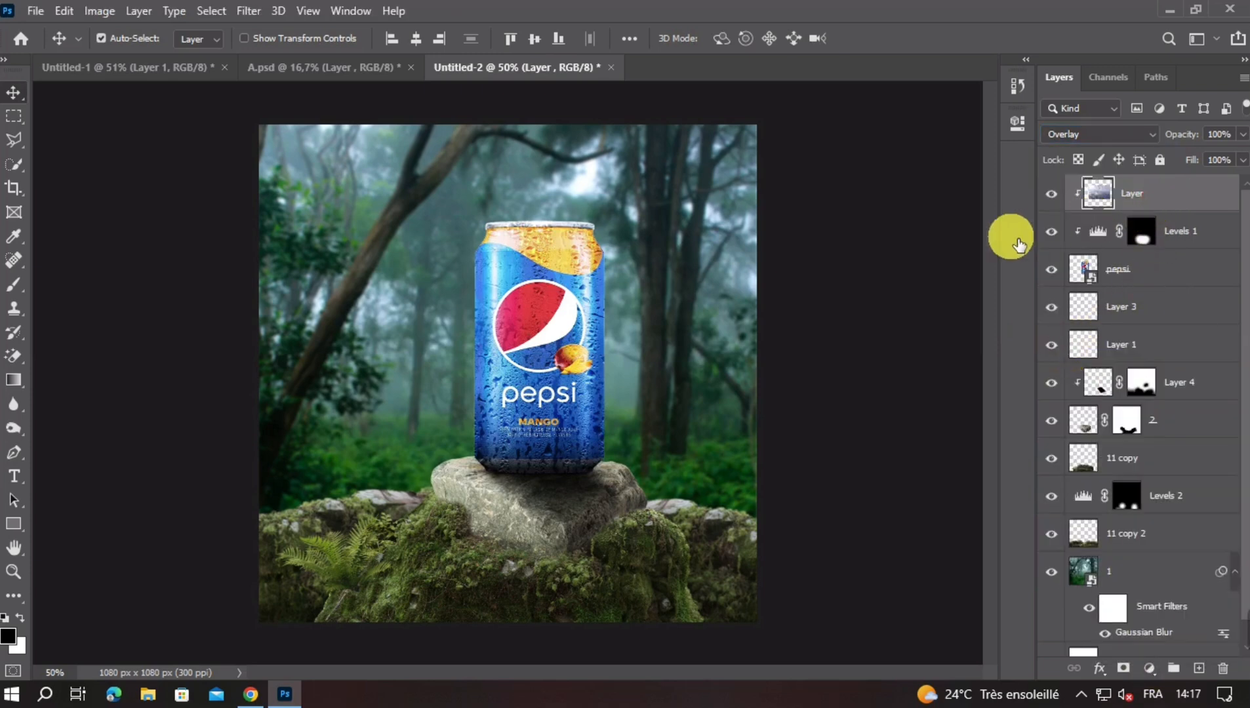
left_click_drag(649, 22, 814, 33)
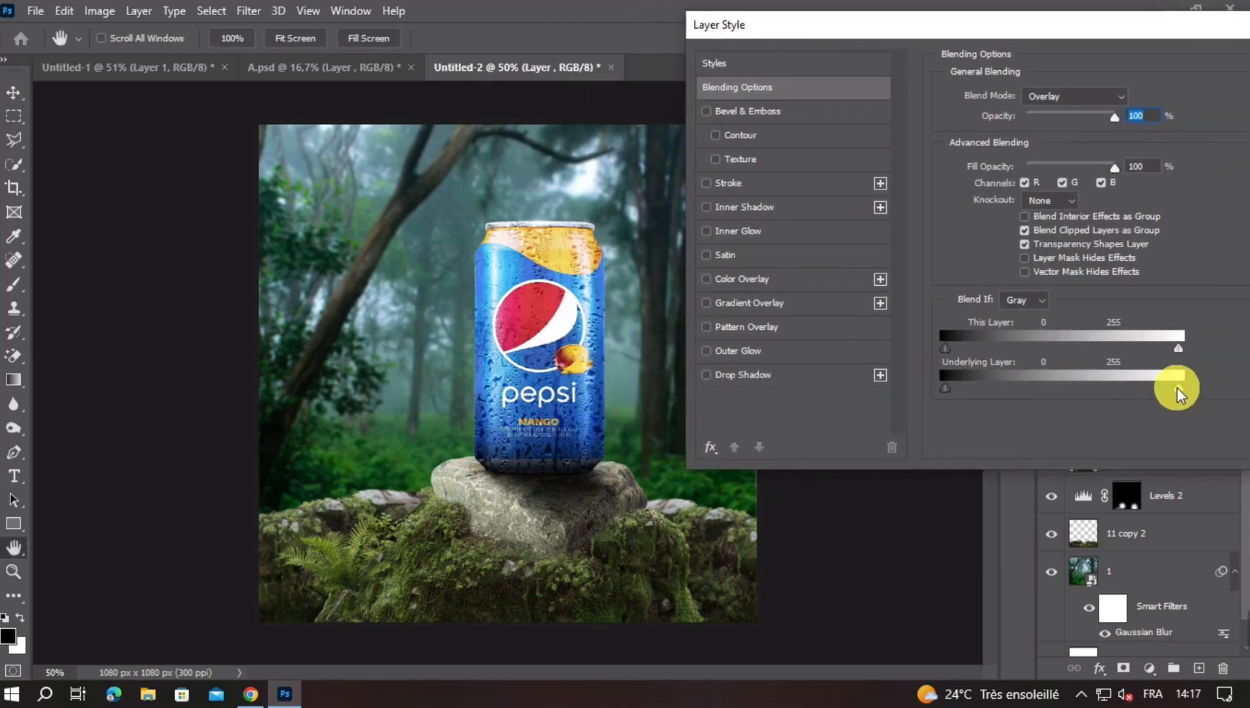
left_click_drag(1176, 389, 1142, 390)
left_click(1179, 349)
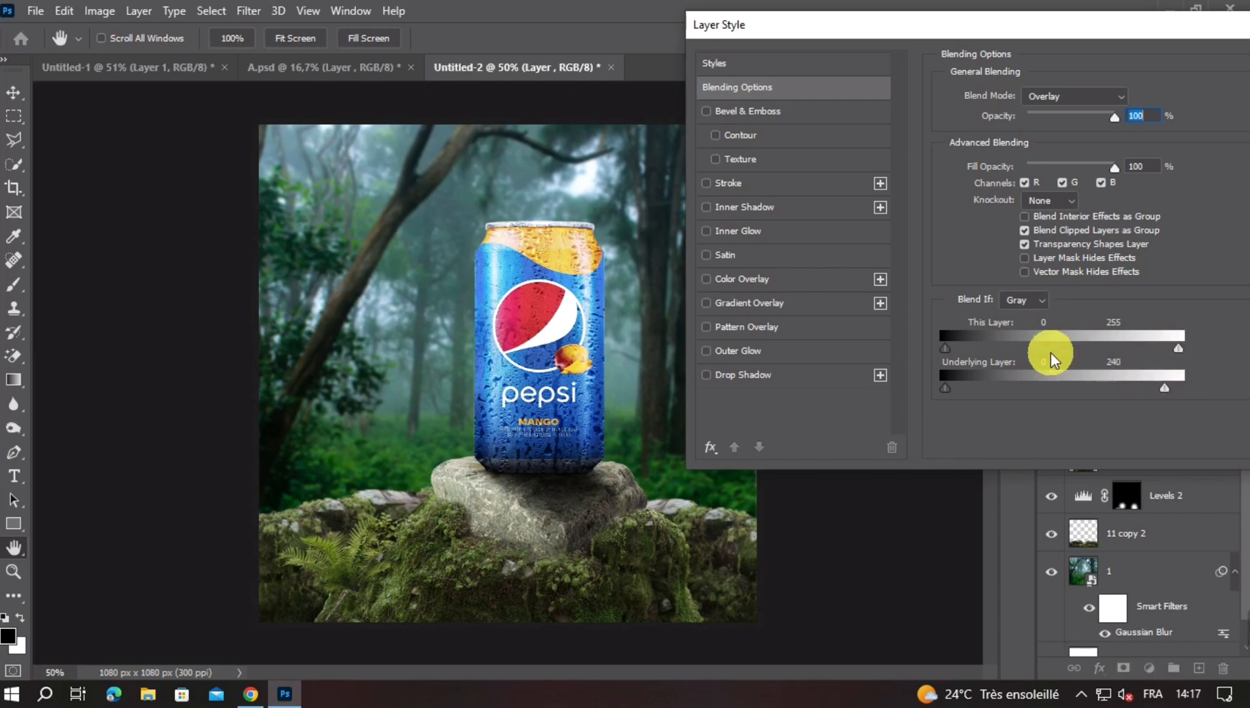
mouse_move(945, 349)
left_mouse_down()
mouse_move(975, 346)
mouse_move(945, 348)
left_mouse_up()
left_click(1180, 370)
left_click_drag(1174, 347, 1154, 349)
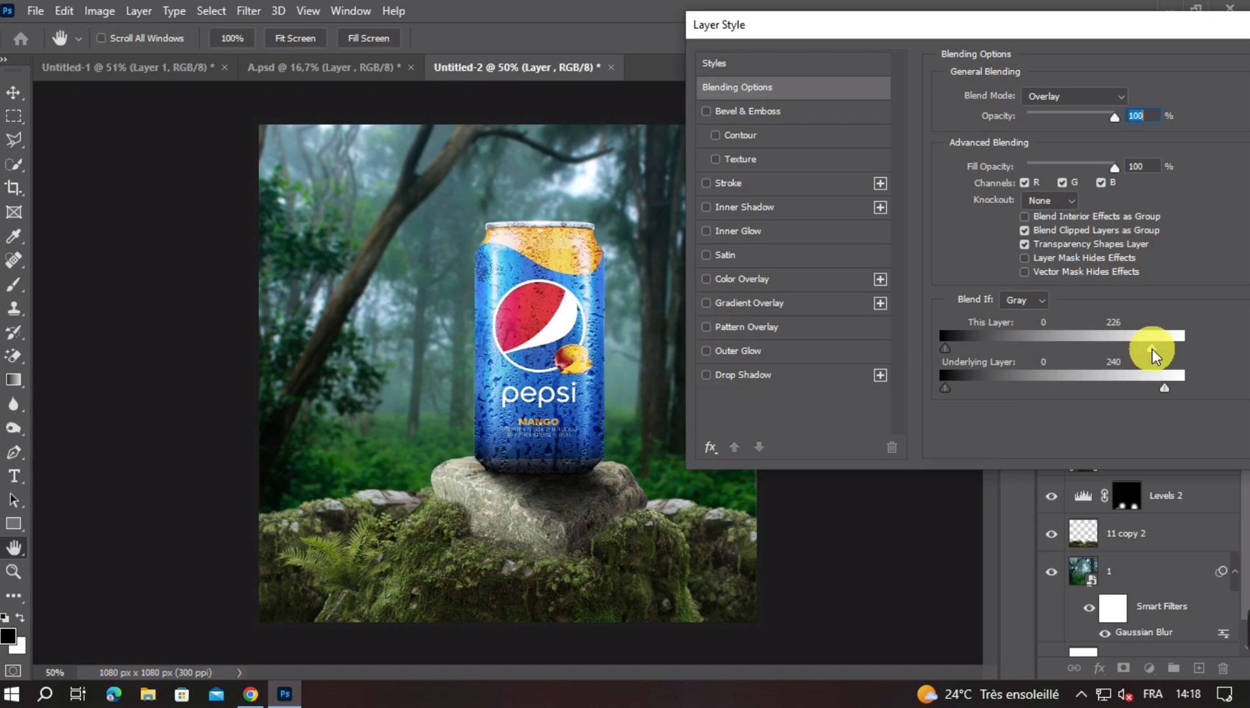
left_click_drag(1151, 349, 1147, 349)
key("ctrl+plus")
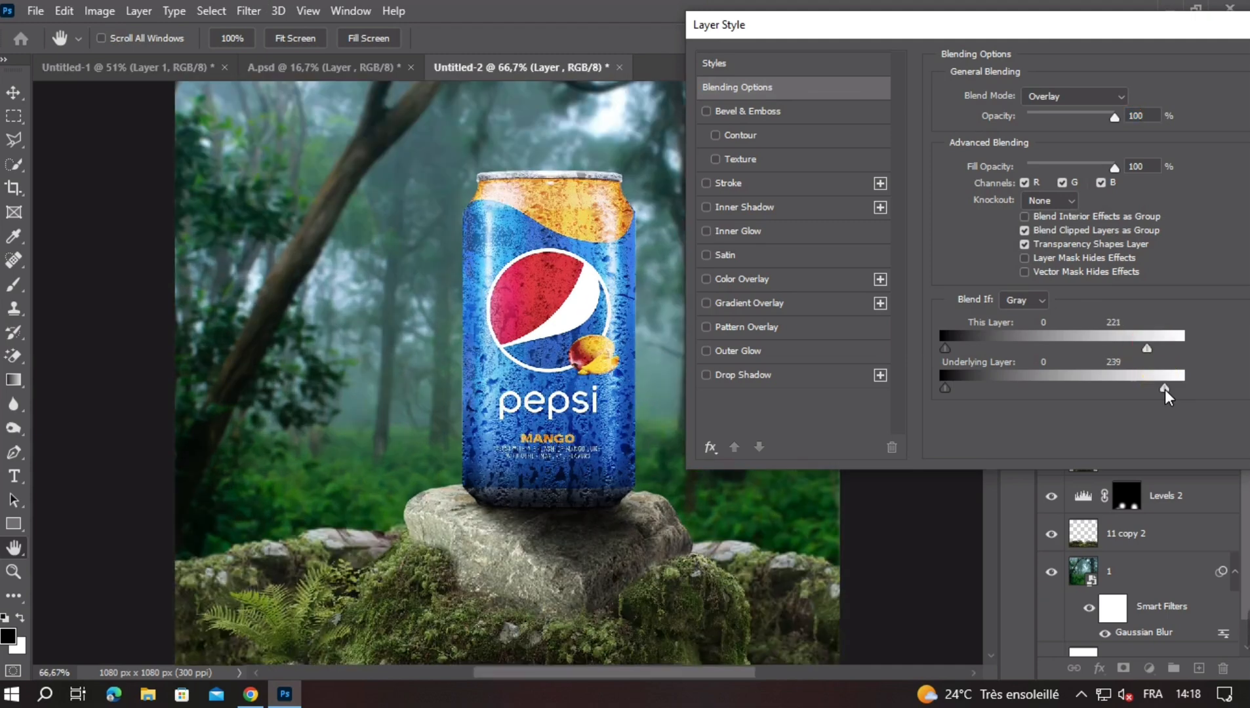
mouse_move(1150, 395)
left_mouse_down()
mouse_move(1132, 394)
mouse_move(1180, 391)
mouse_move(1170, 393)
left_mouse_up()
left_click_drag(1145, 351, 1148, 350)
Set the droplet layer's opacity to 90% in its blending options, compare with and without the preview, and apply
left_click_drag(1123, 34, 1062, 56)
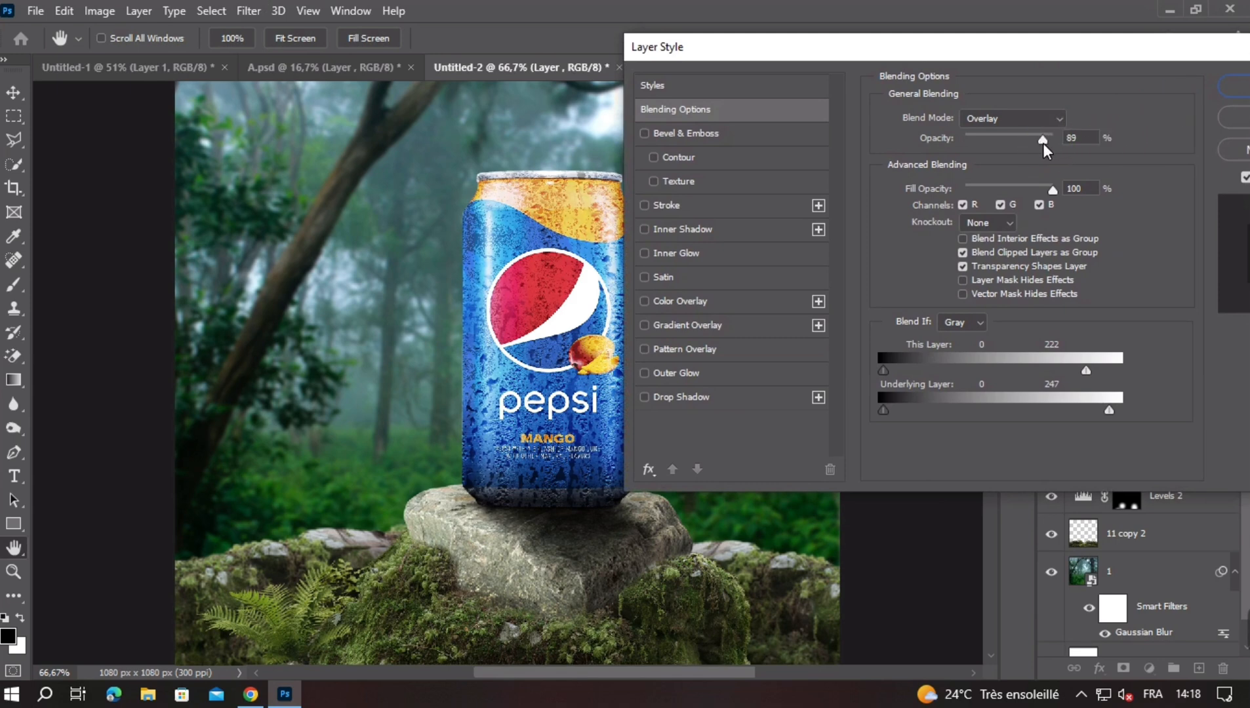
left_click(958, 267)
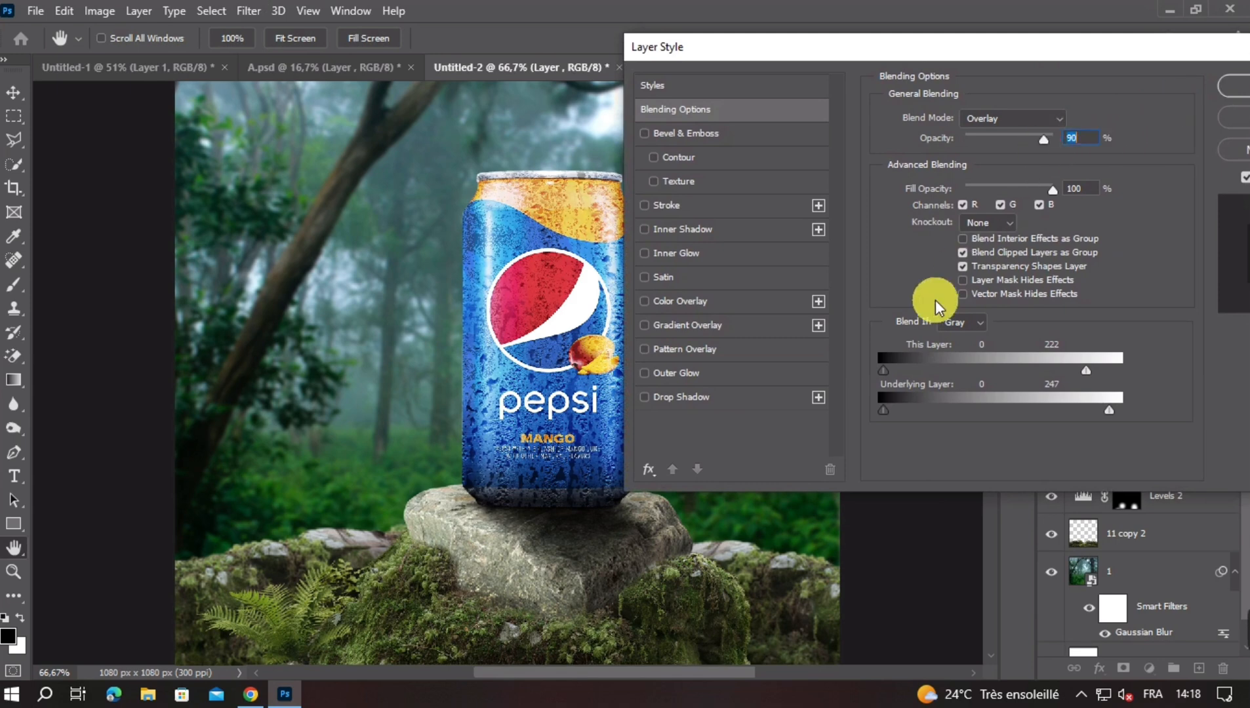
left_click_drag(1128, 84, 1118, 83)
left_click(1237, 178)
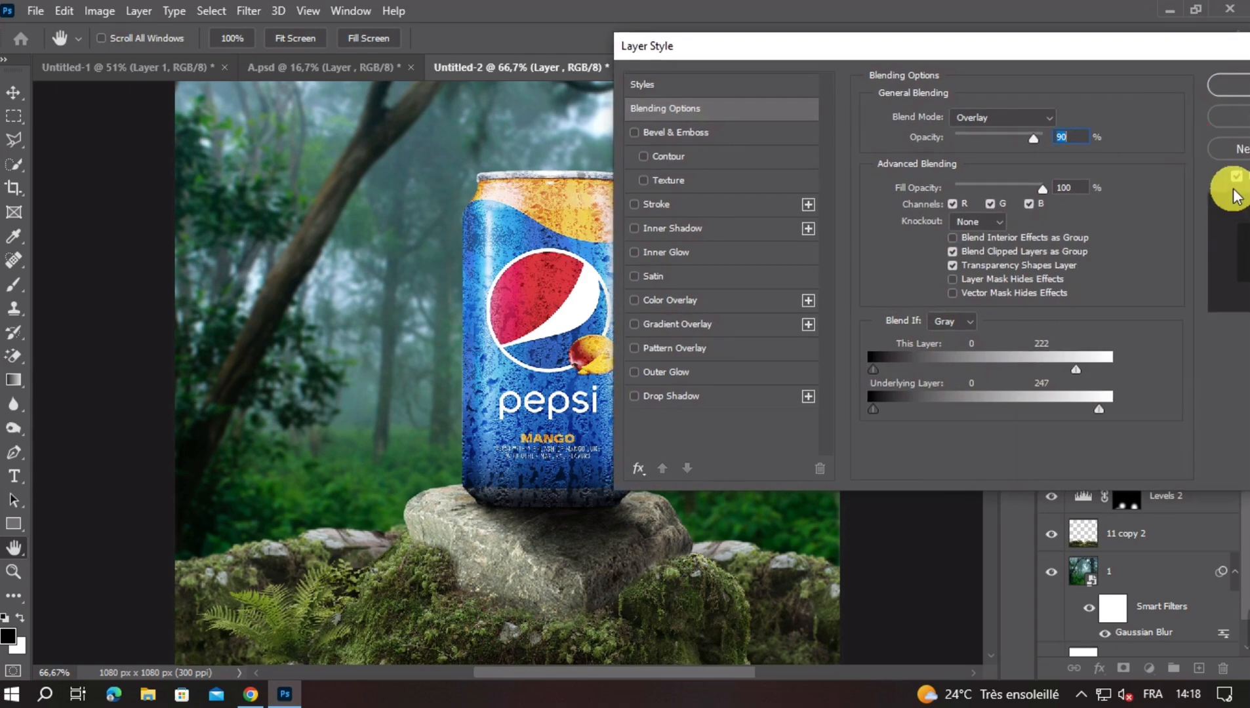
left_click(1237, 177)
left_click(1239, 88)
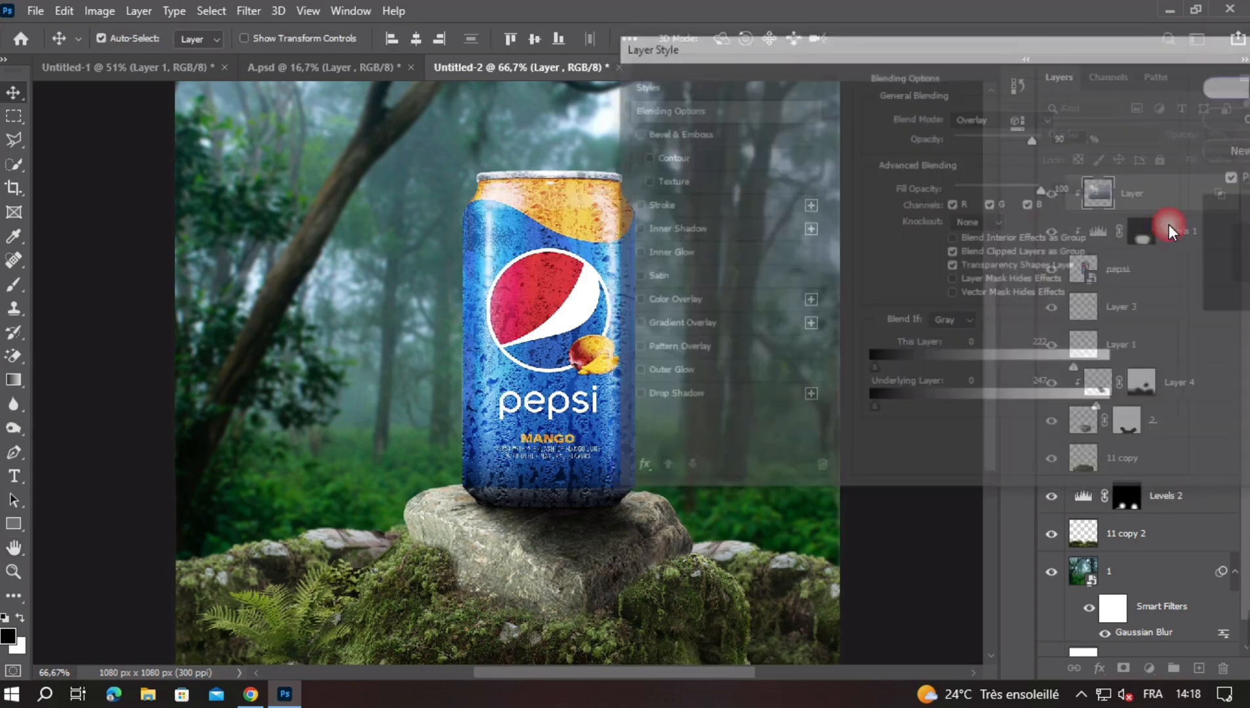
Soften the shadow on the stone's lower front by painting Layer 4's mask with a black soft brush at 50% opacity
key("ctrl+minus")
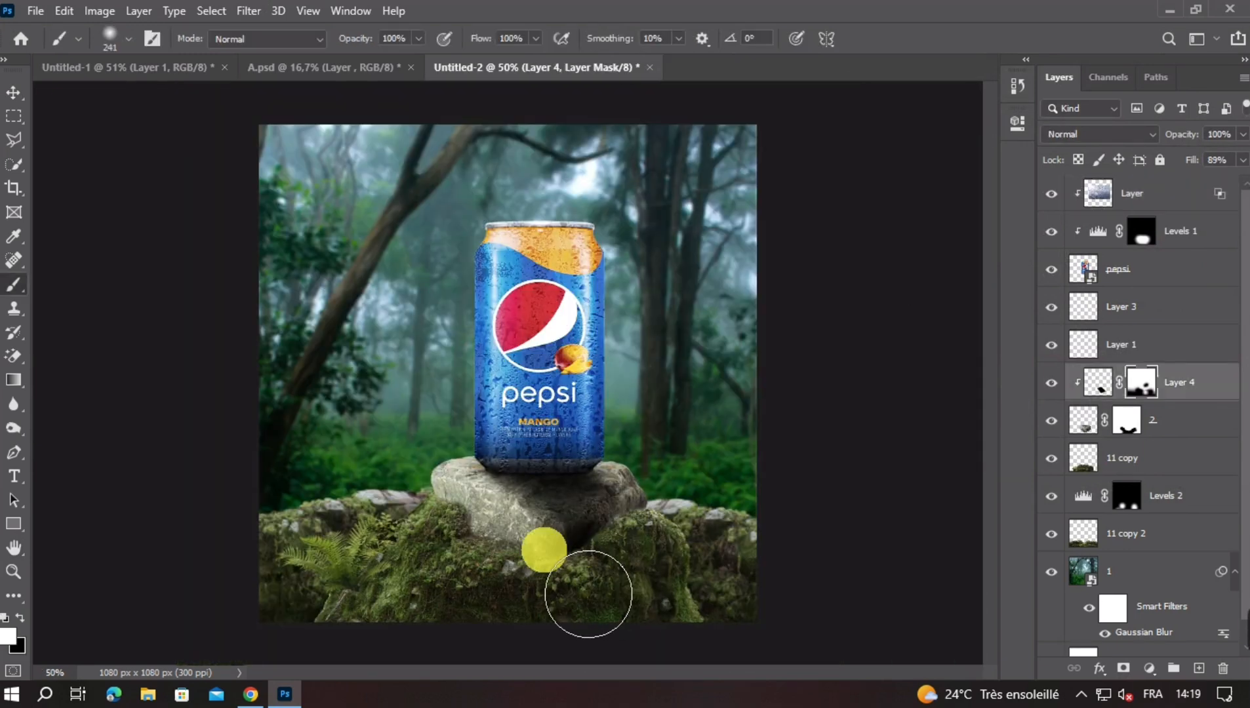
key("x")
left_click(365, 45)
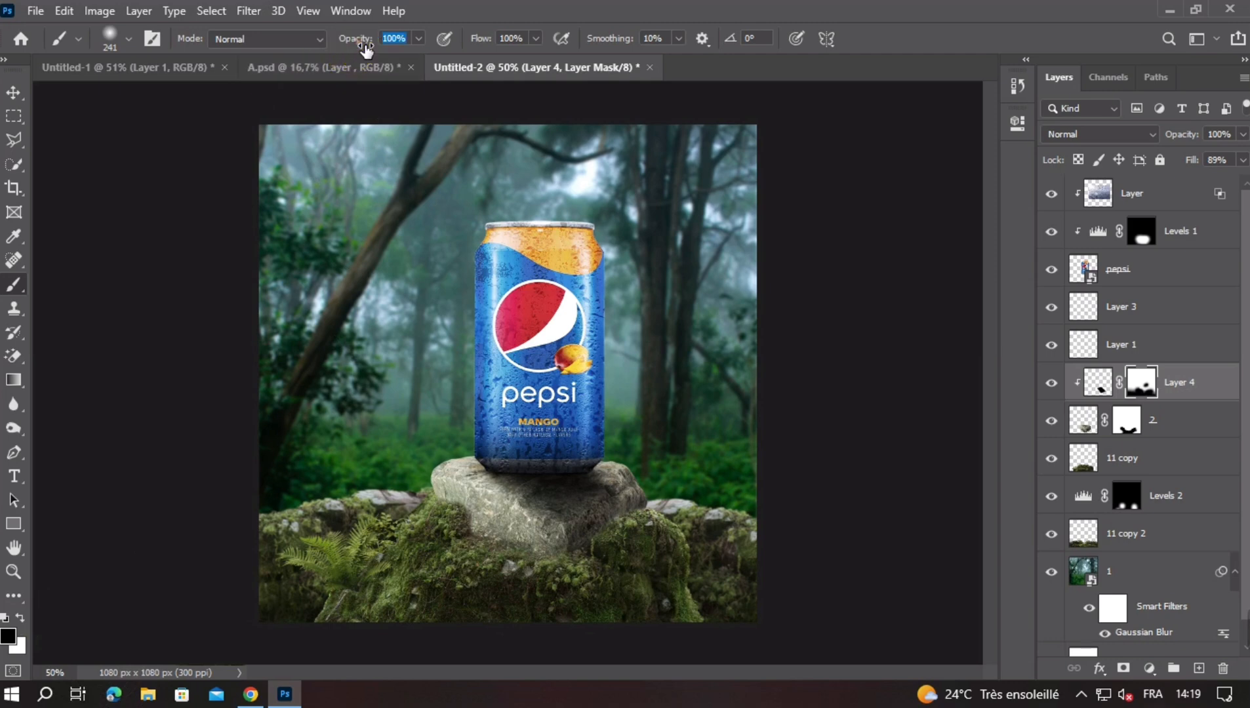
type("50")
key("Return")
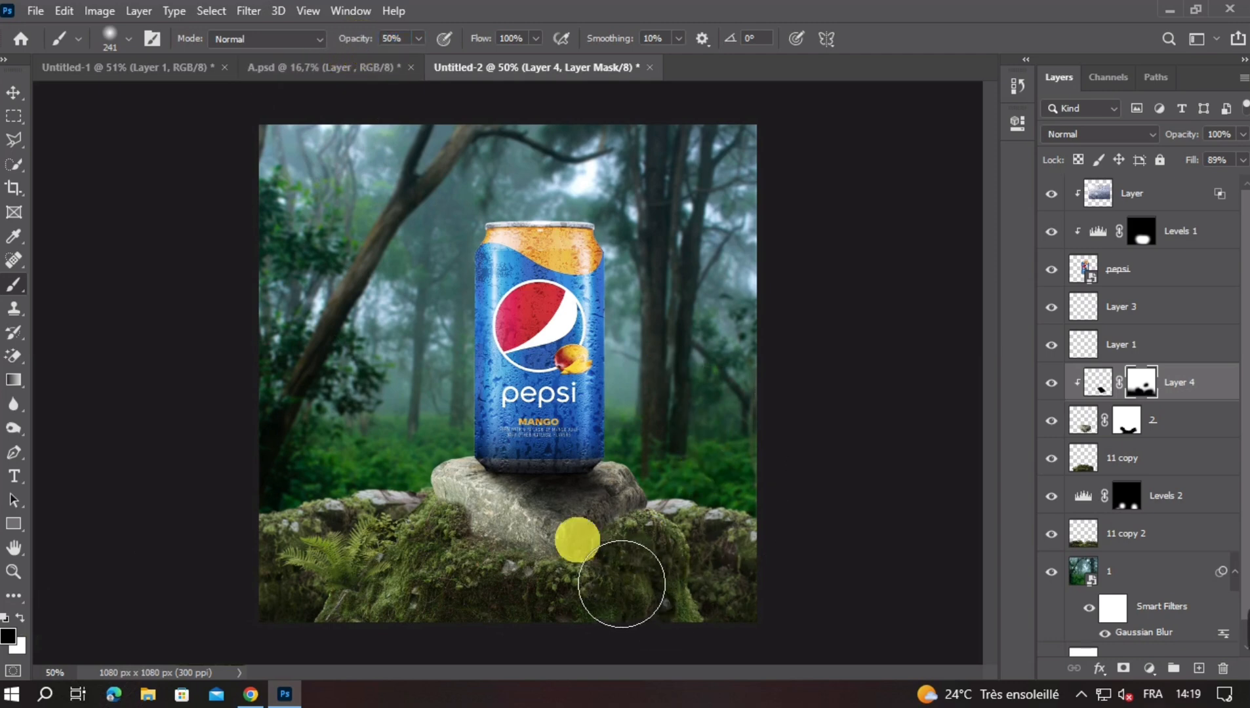
mouse_move(619, 598)
left_mouse_down()
mouse_move(558, 591)
mouse_move(626, 613)
left_mouse_up()
scroll(540, 522, "up", 5)
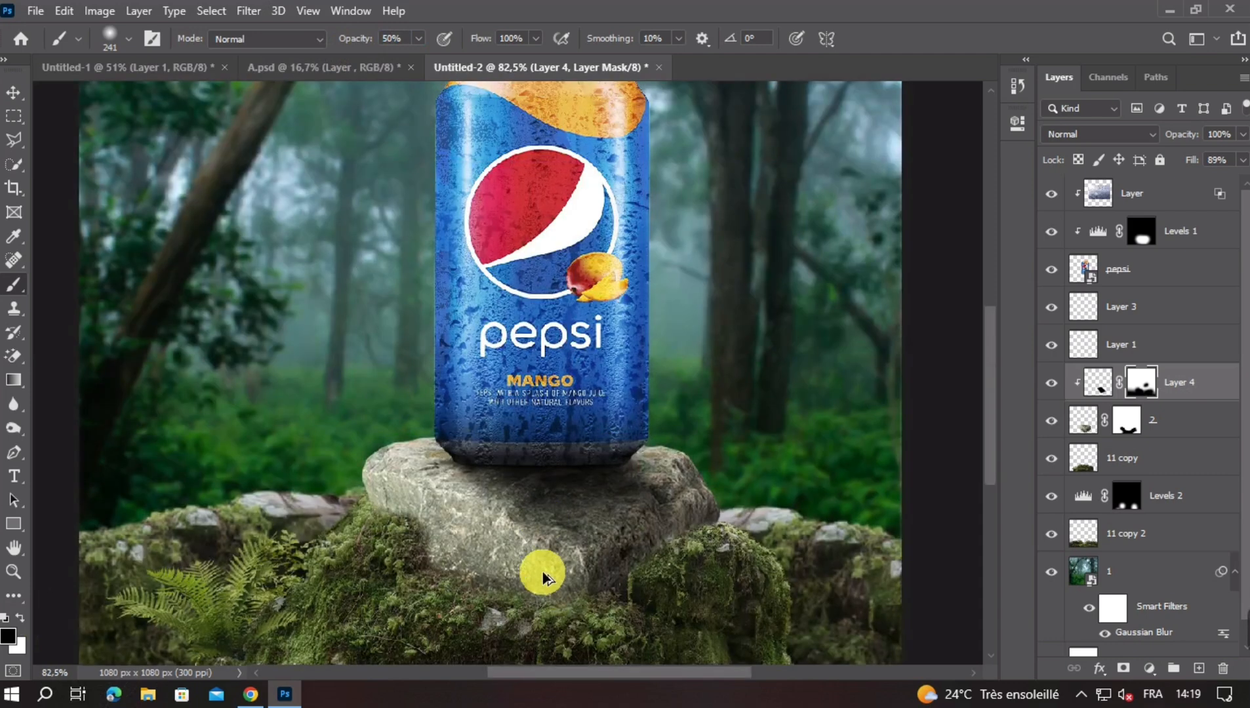
left_click_drag(546, 533, 490, 544)
left_click_drag(518, 551, 571, 589)
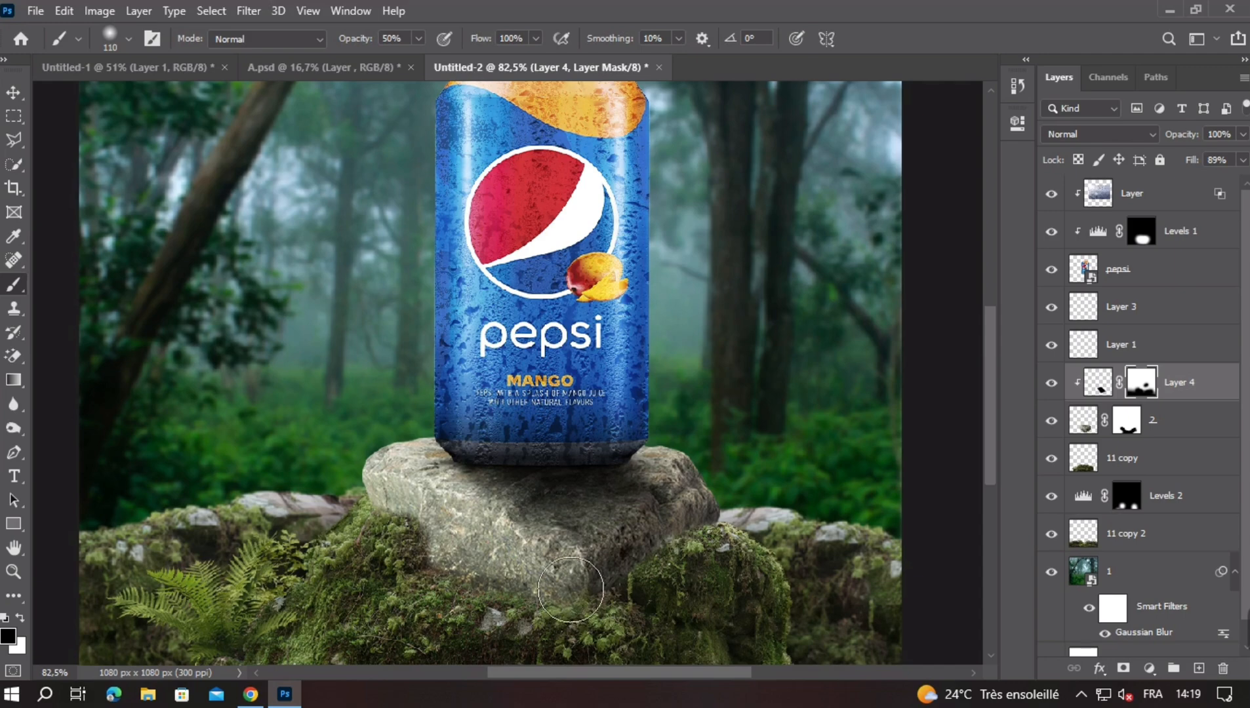
scroll(609, 557, "down", 4)
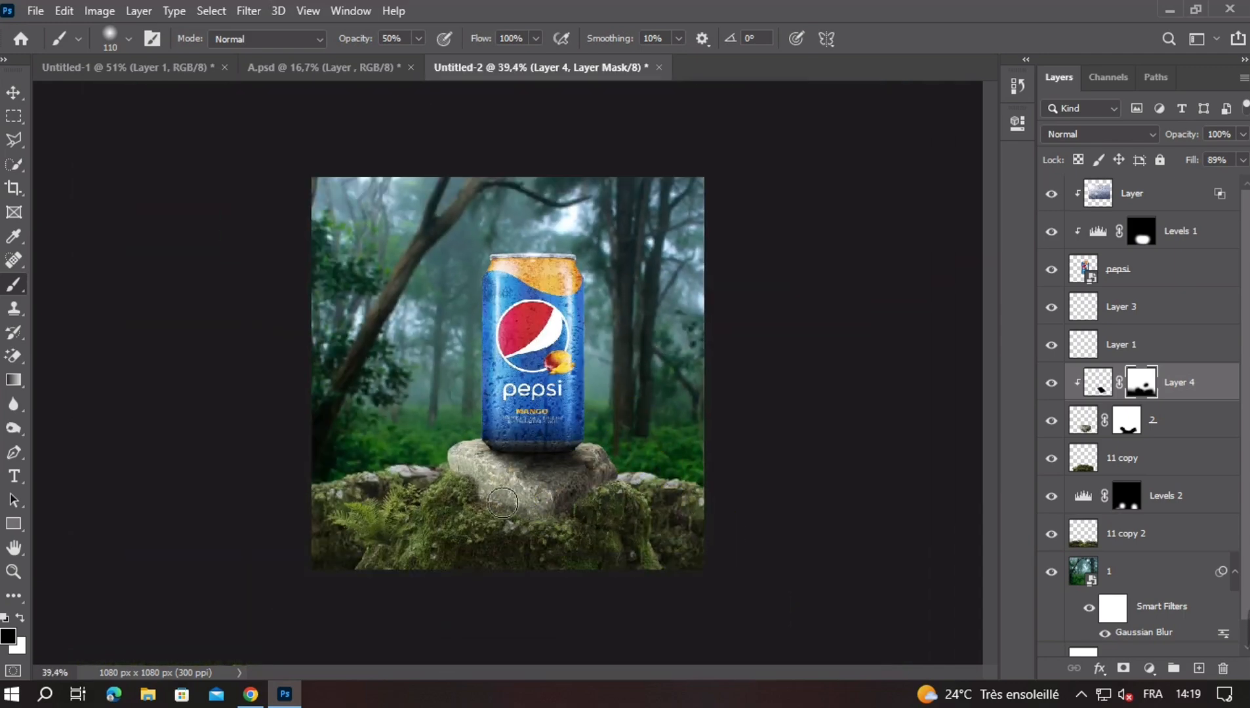
scroll(600, 461, "up", 1)
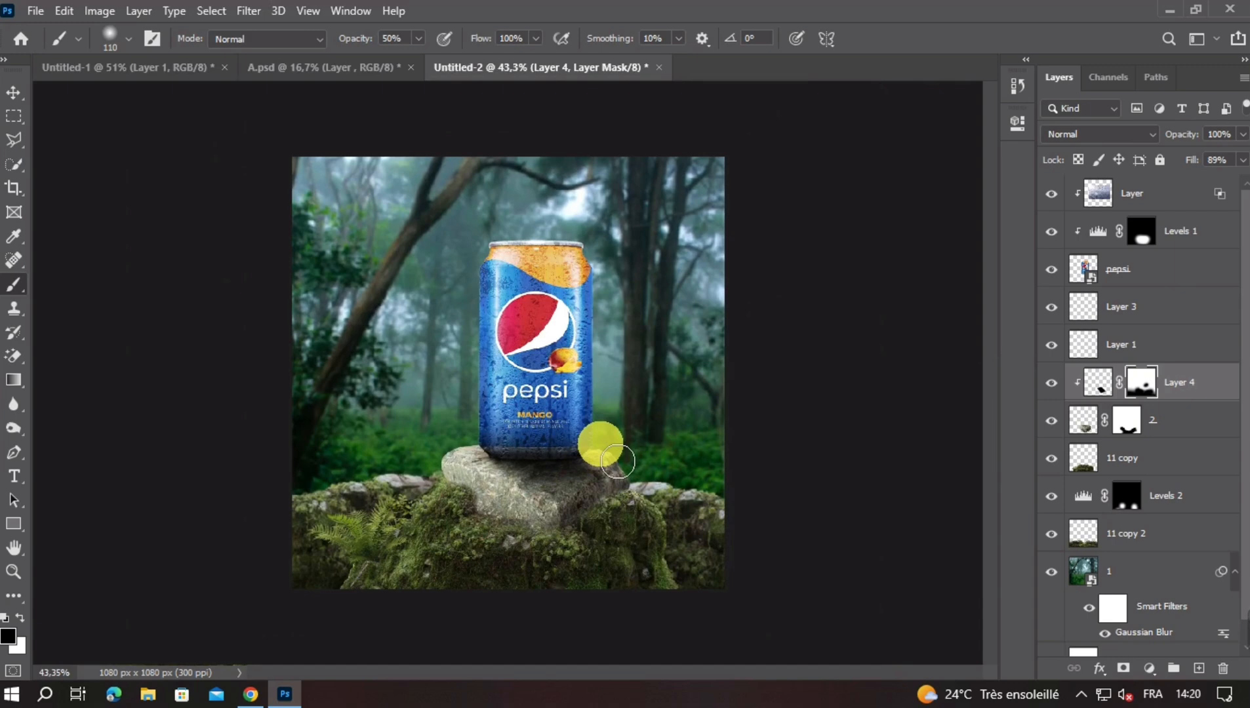
Add a Levels adjustment above the droplet layer and clip it to the can
left_click(17, 100)
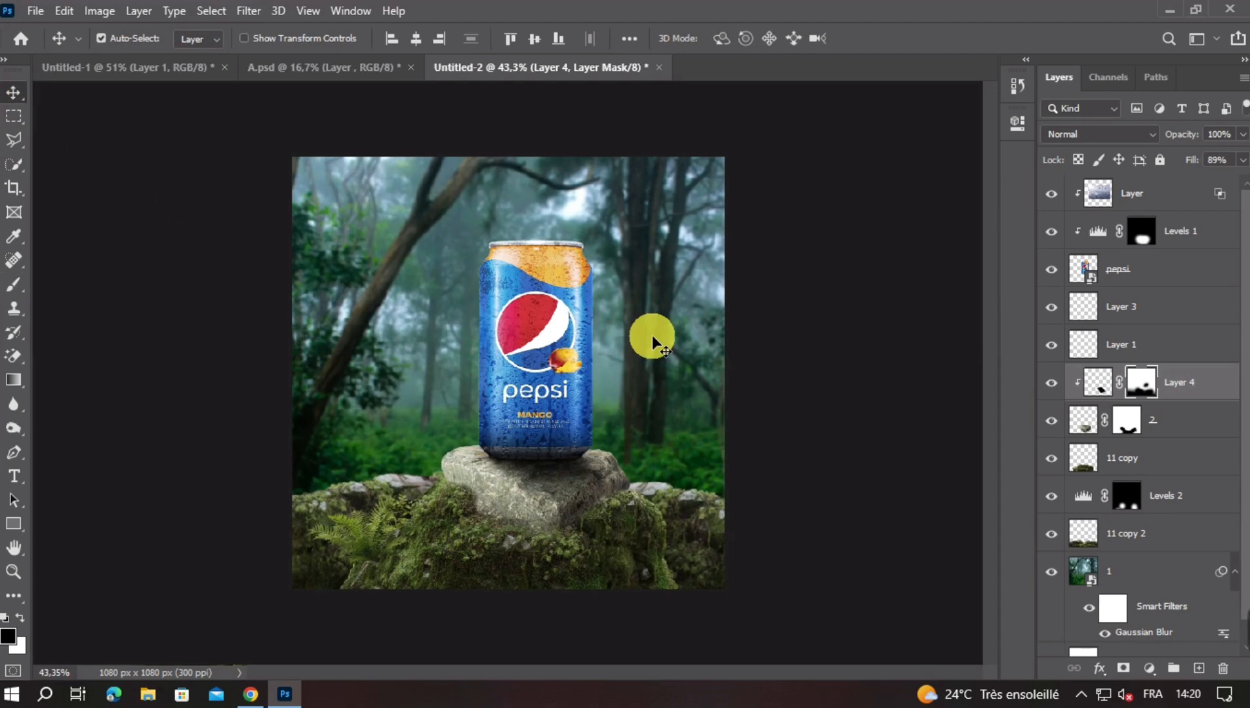
left_click(1168, 199)
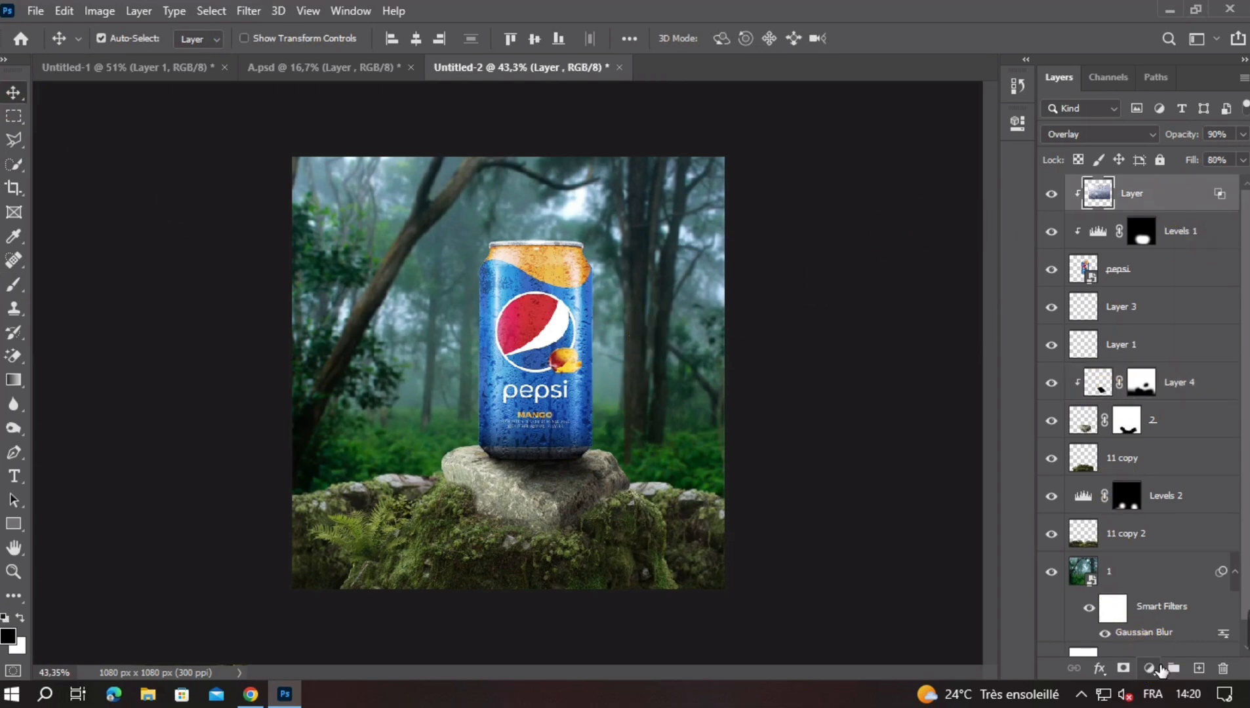
left_click(1159, 668)
left_click(1132, 430)
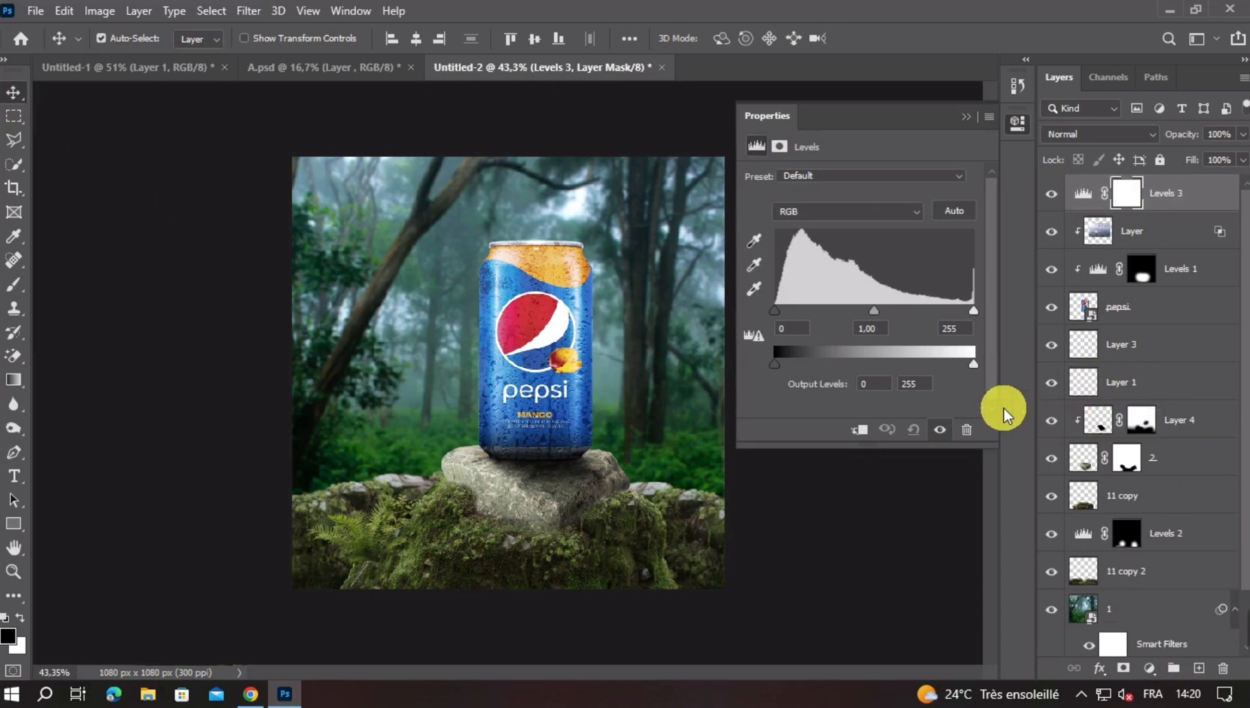
left_click(858, 430)
Darken the can with the new Levels adjustment: input shadows 24, midtones 0.88 and output white 216
left_click_drag(777, 320, 830, 317)
left_click_drag(973, 364, 952, 377)
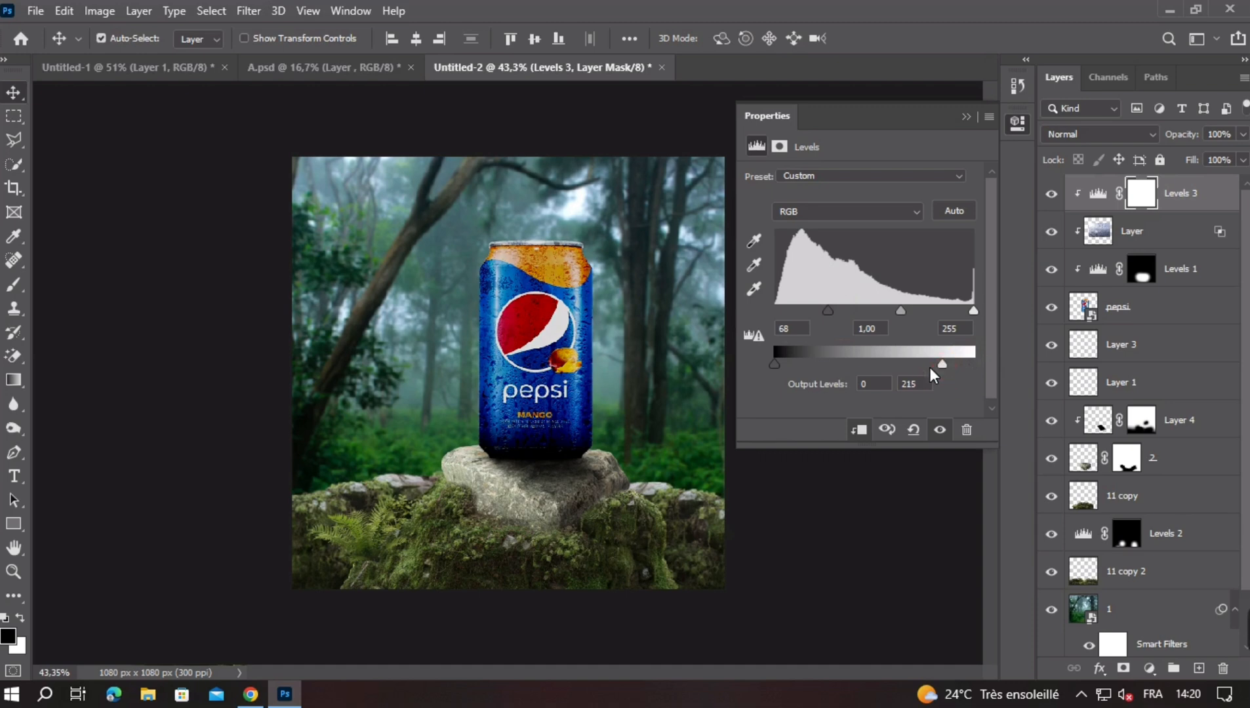
left_click(908, 360)
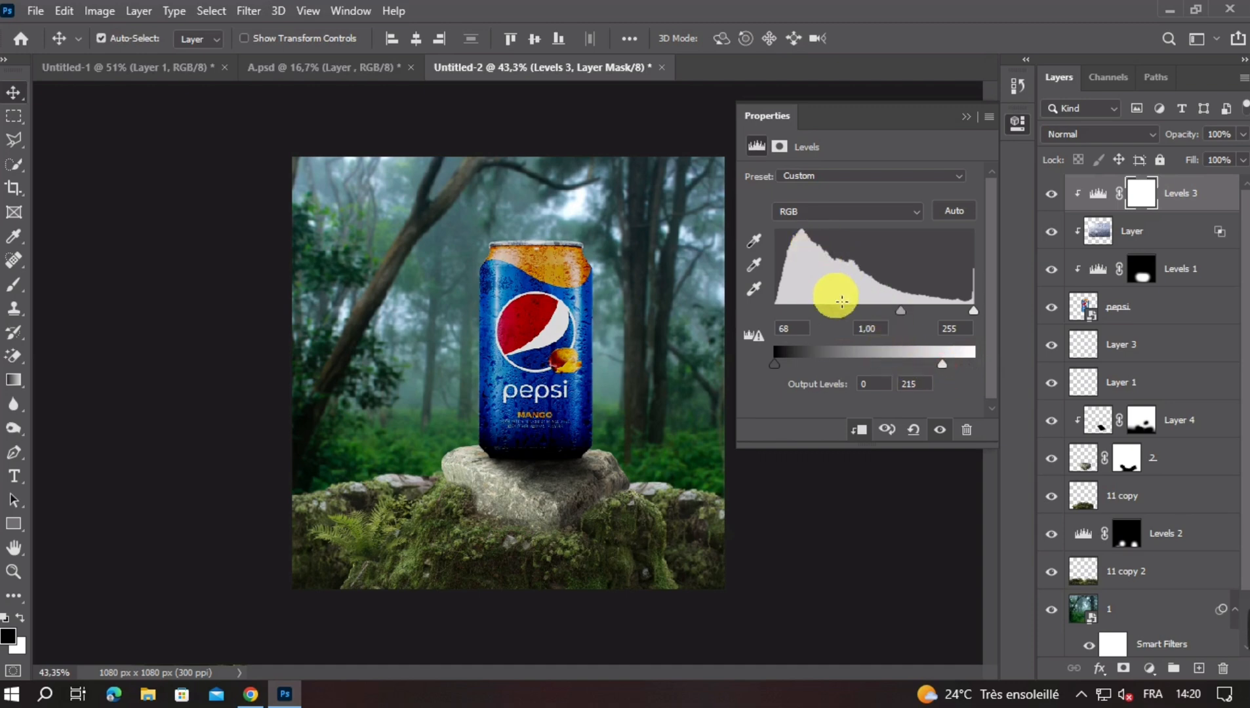
left_click(944, 364)
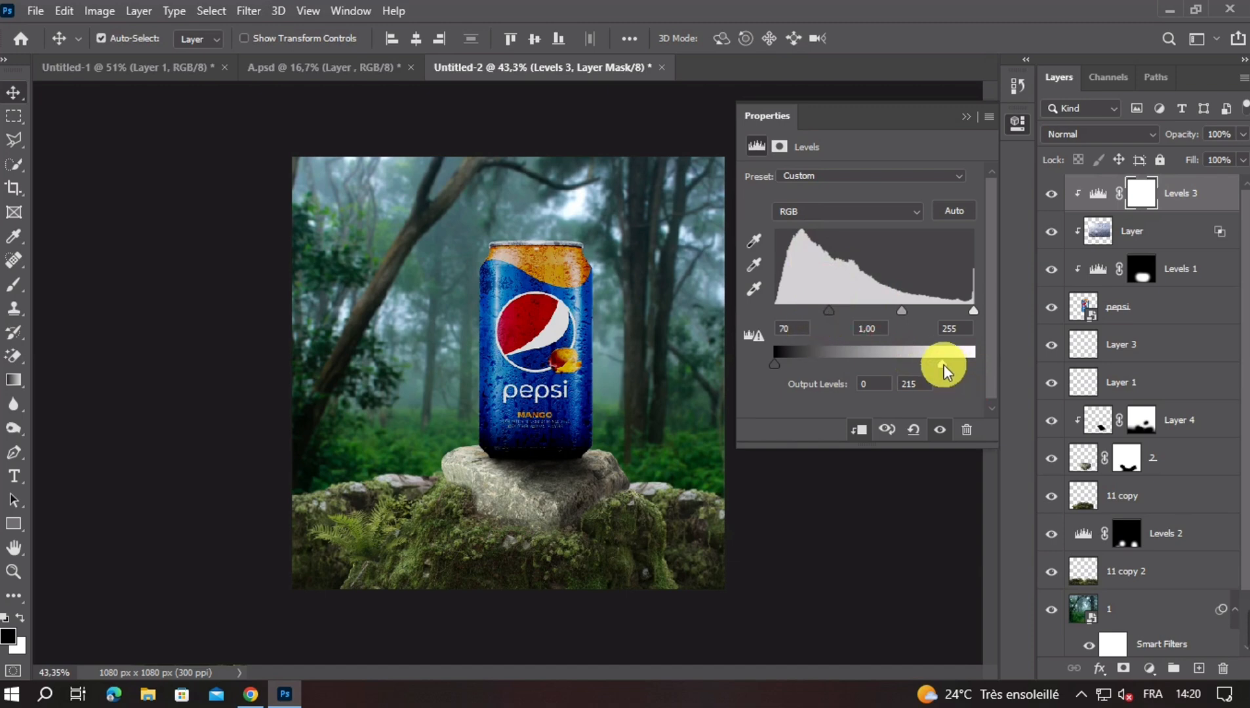
left_click_drag(909, 316, 910, 318)
left_click(943, 366)
left_click(968, 117)
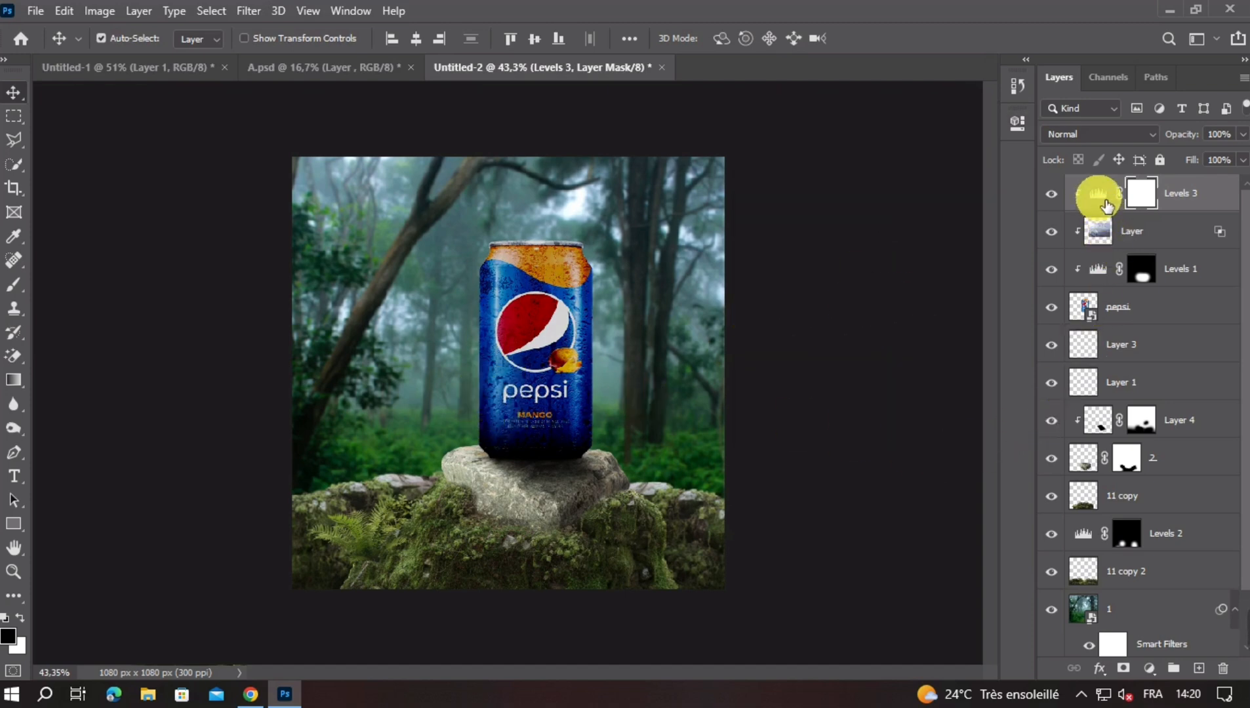
double_click(1097, 193)
mouse_move(942, 369)
left_mouse_down()
mouse_move(985, 367)
mouse_move(944, 369)
left_mouse_up()
left_click_drag(829, 318, 789, 318)
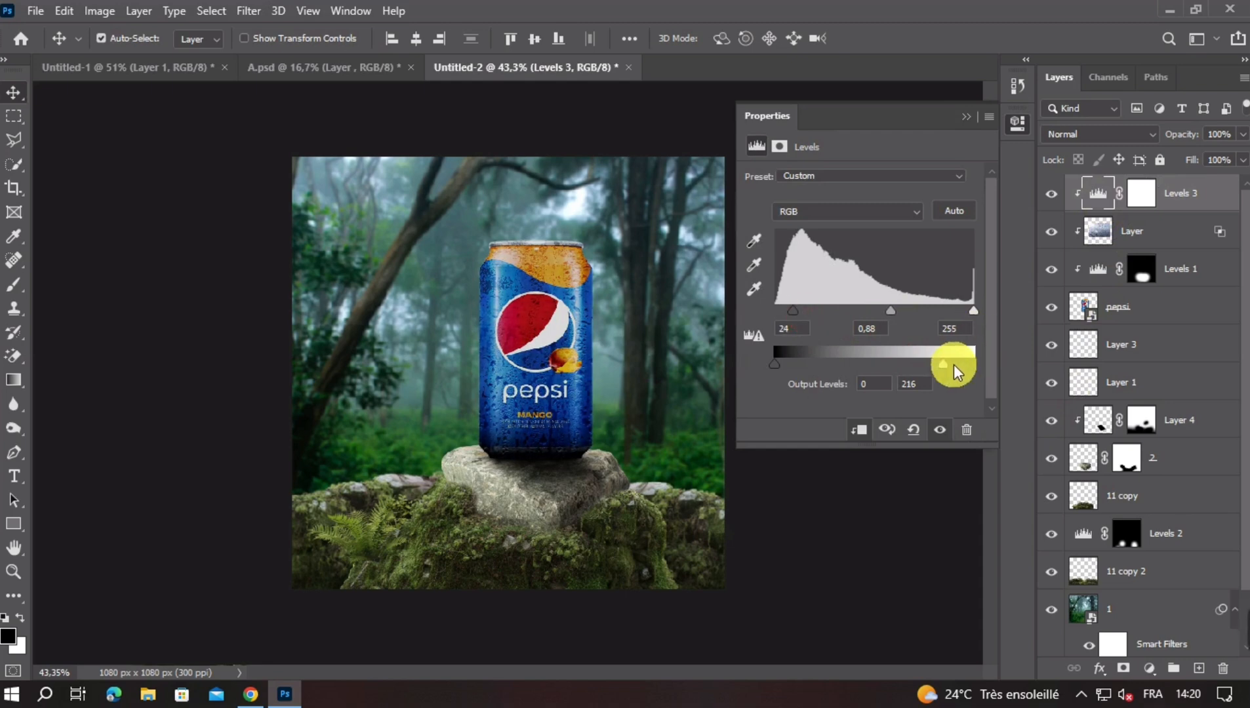
left_click(966, 116)
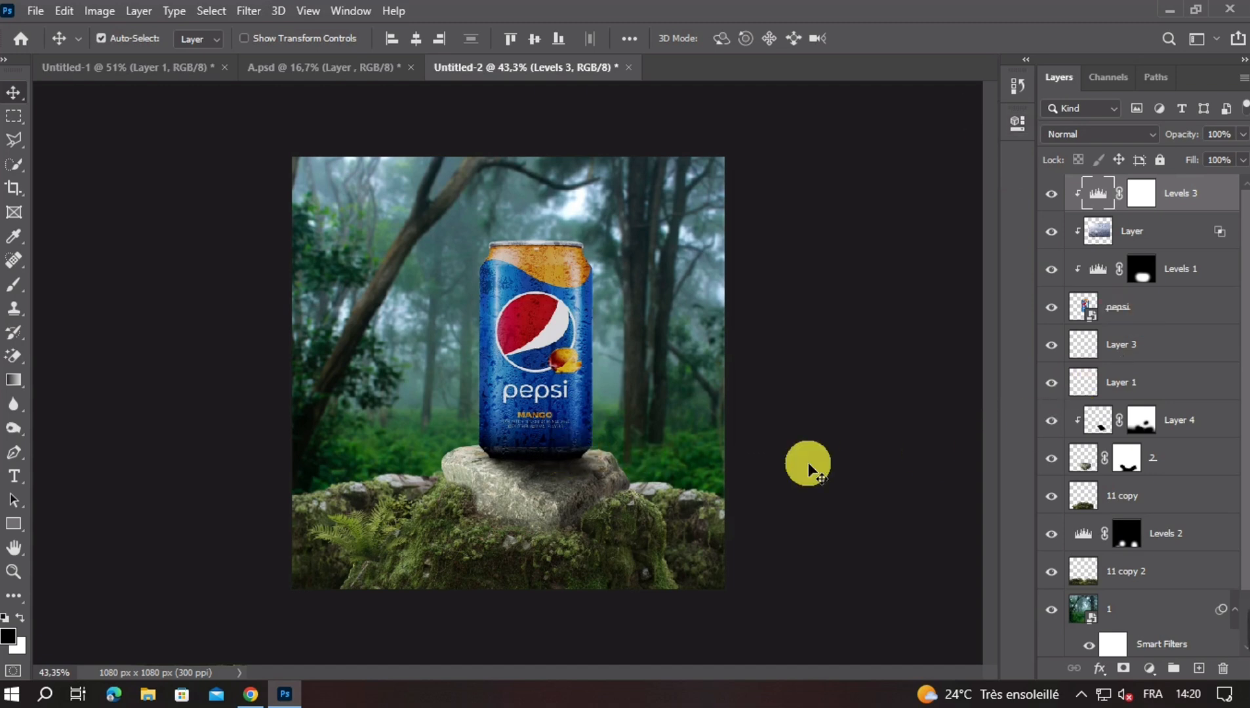
Lower the opacity of the Levels 1 adjustment beneath the droplet layer
left_click(1092, 280)
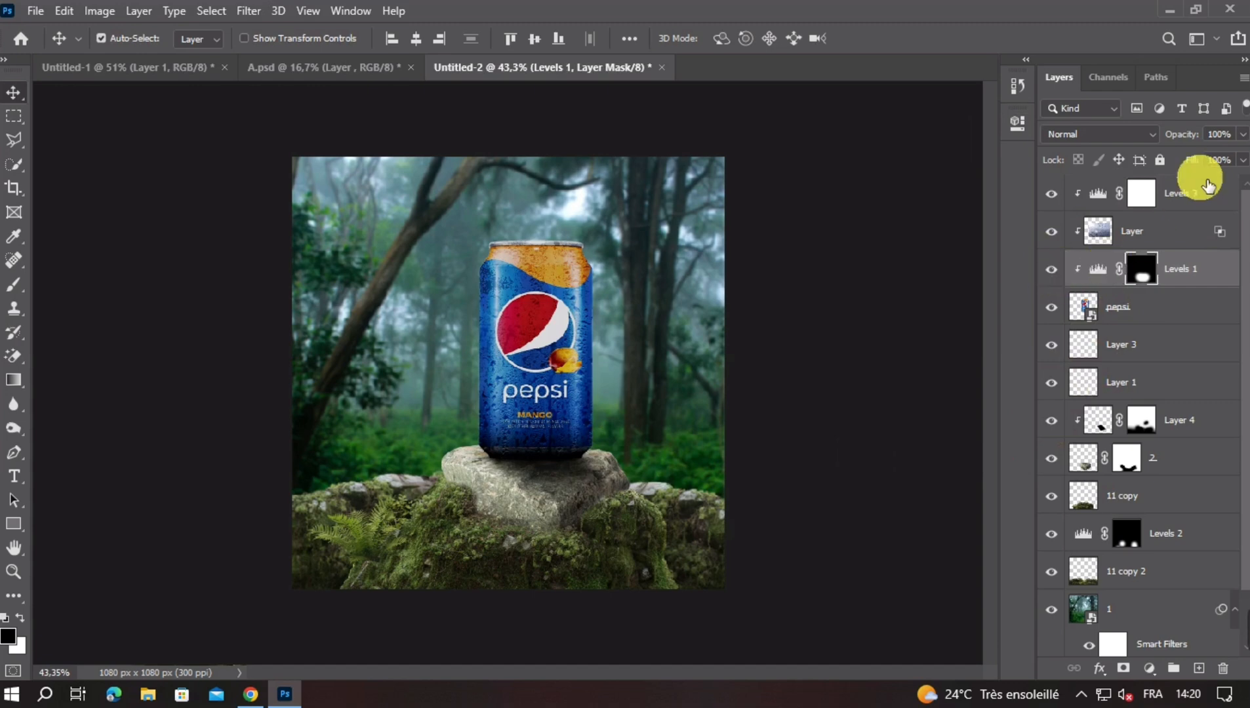
left_click(1242, 136)
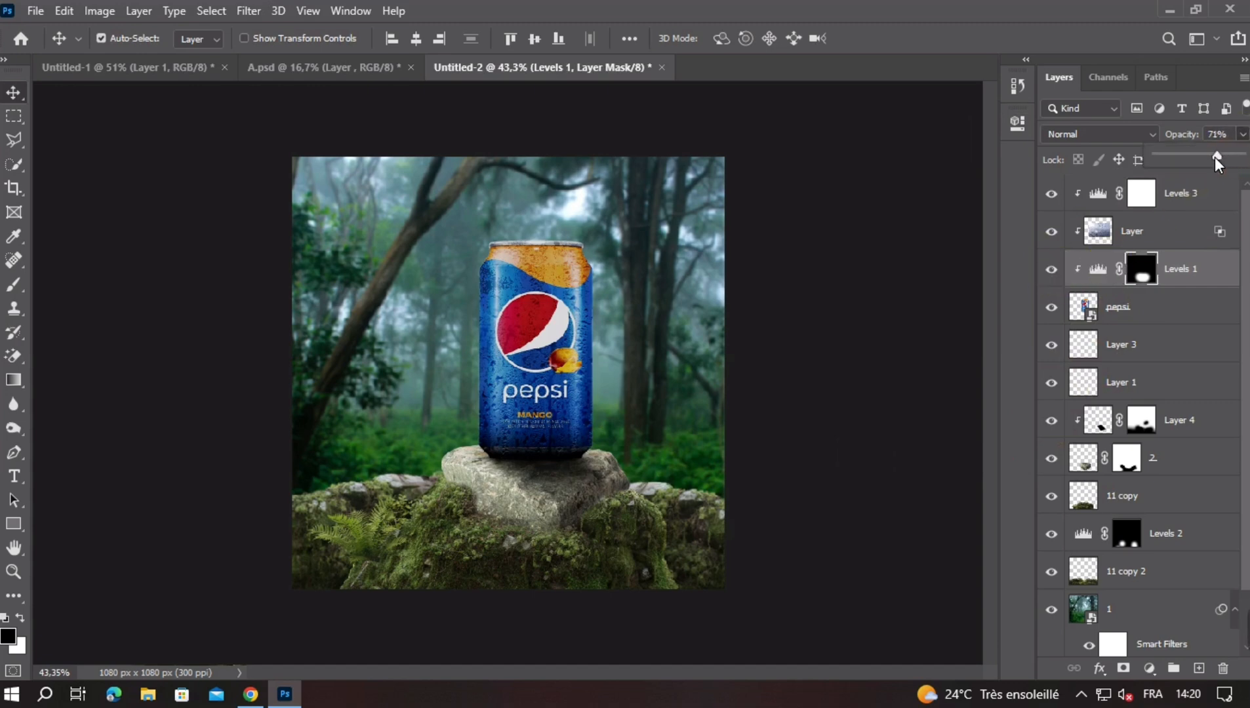
left_click_drag(1218, 160, 1211, 160)
Paint black along both sides of the can on the Levels 3 mask with a size 175 soft brush at 100% opacity
left_click(1141, 193)
left_click(14, 284)
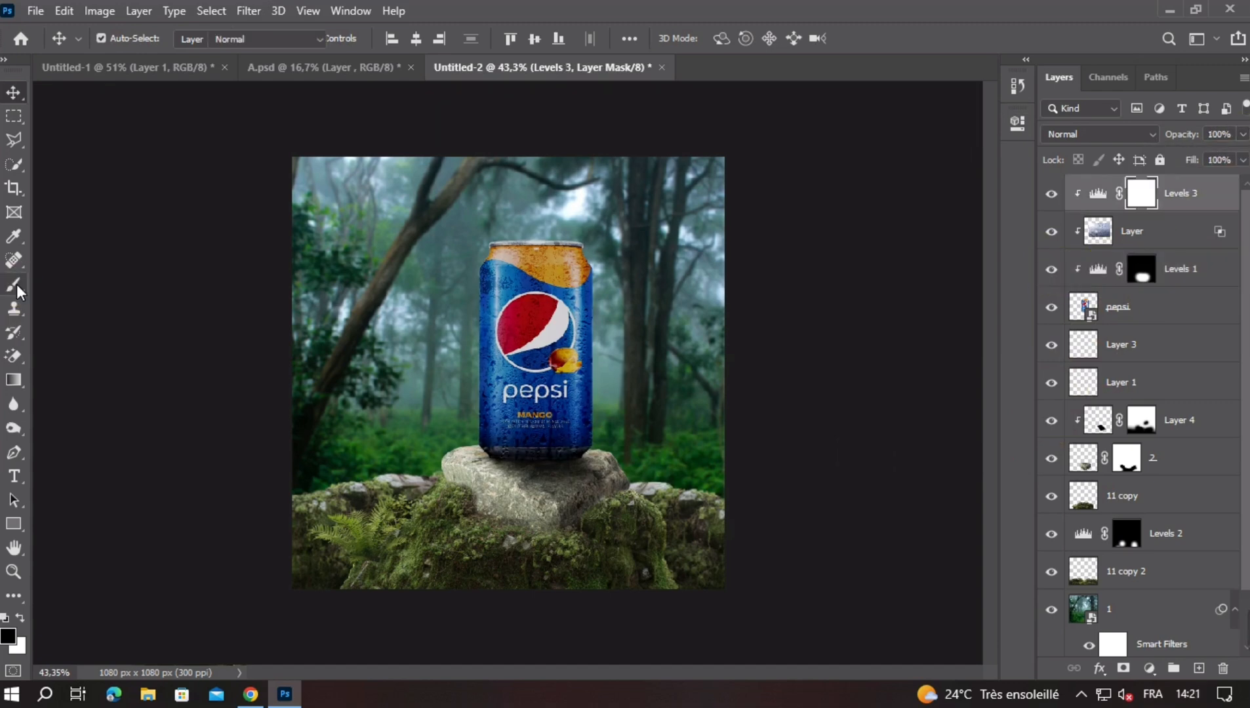
key("ctrl+z")
left_click_drag(491, 380, 487, 369)
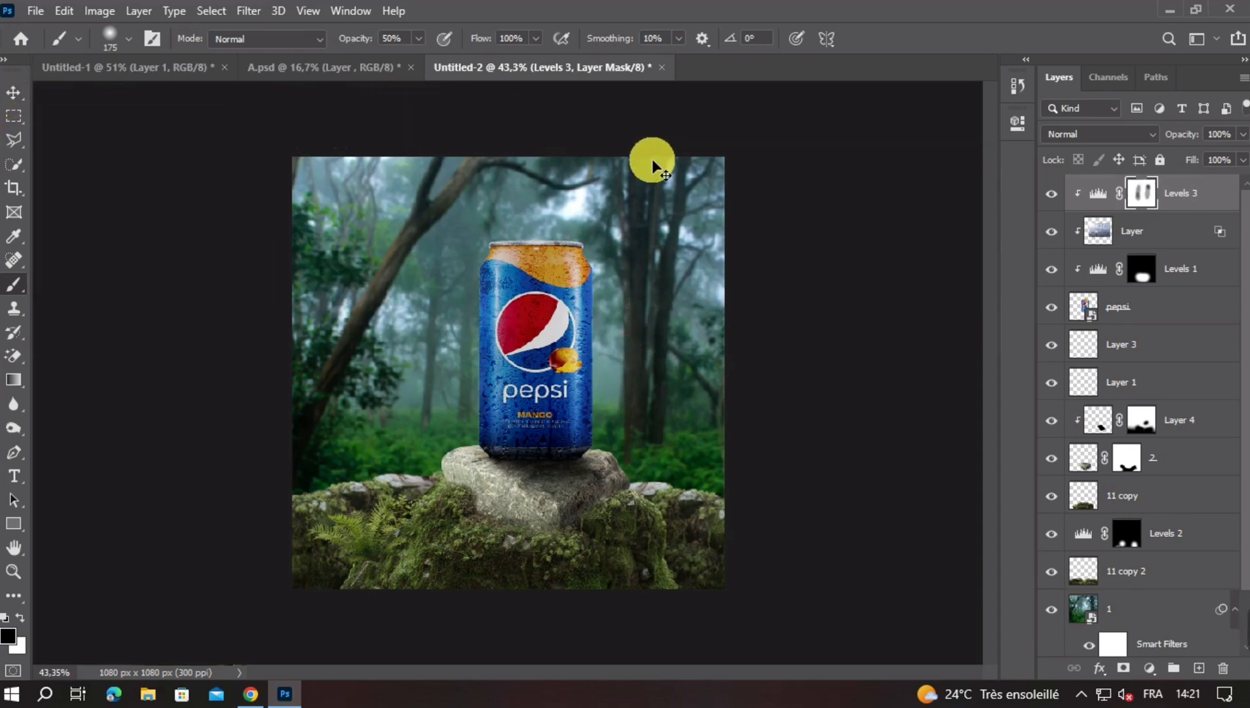
key("ctrl+z")
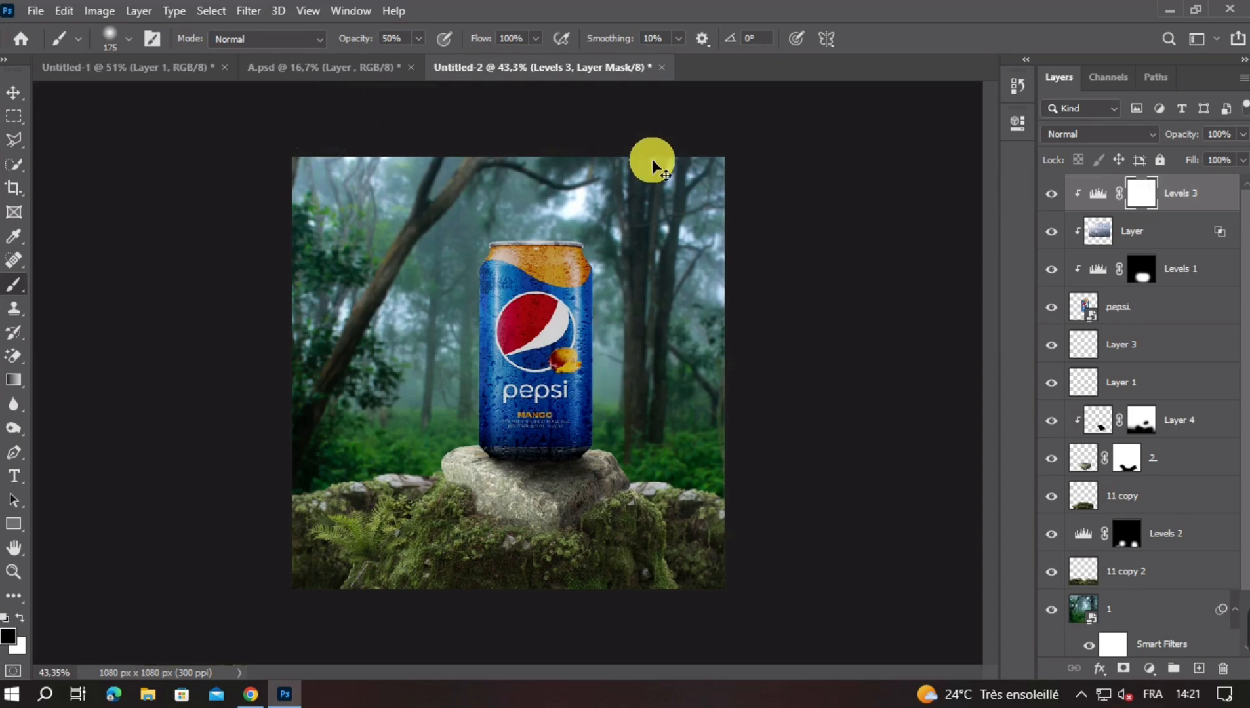
left_click_drag(357, 39, 513, 156)
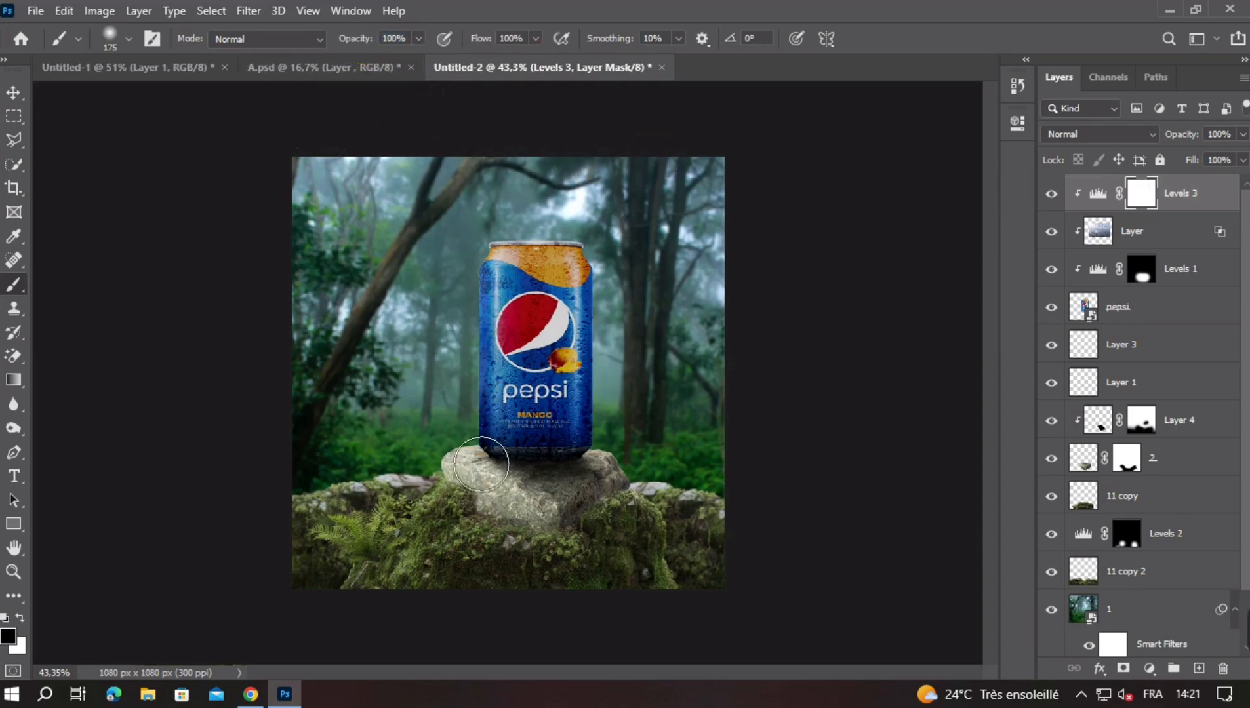
mouse_move(617, 246)
left_mouse_down()
mouse_move(641, 270)
mouse_move(632, 484)
left_mouse_up()
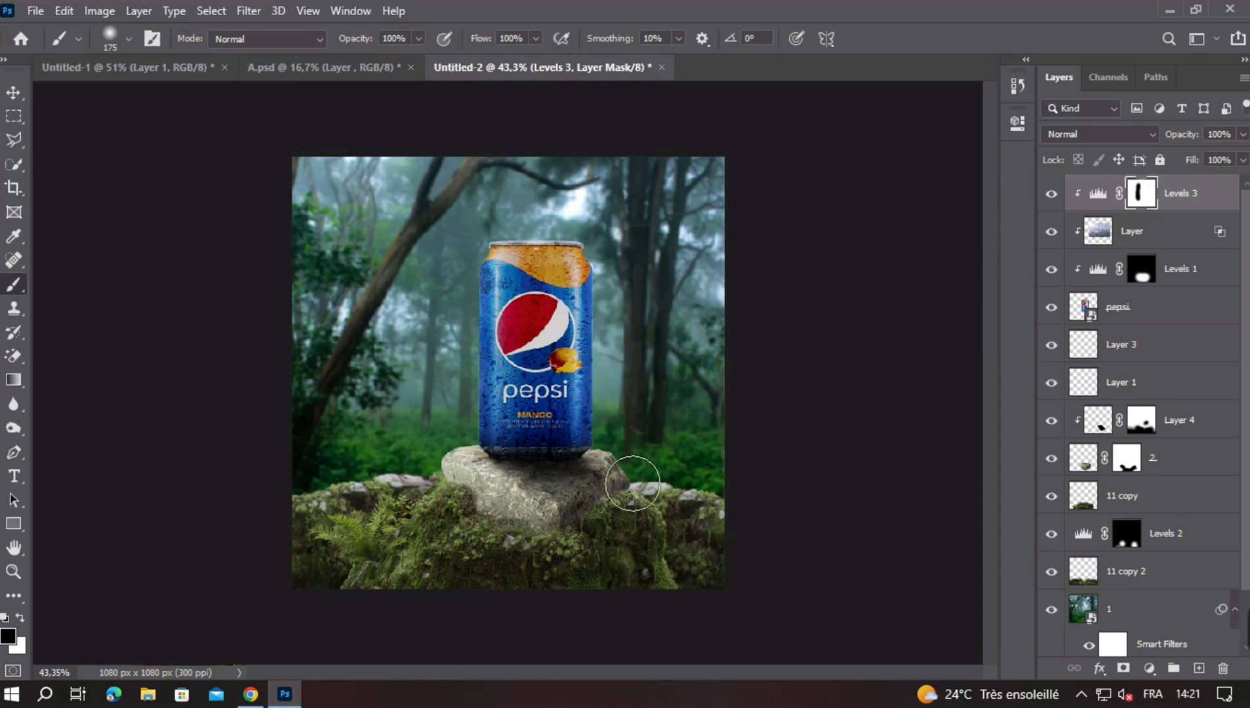
left_click(13, 95)
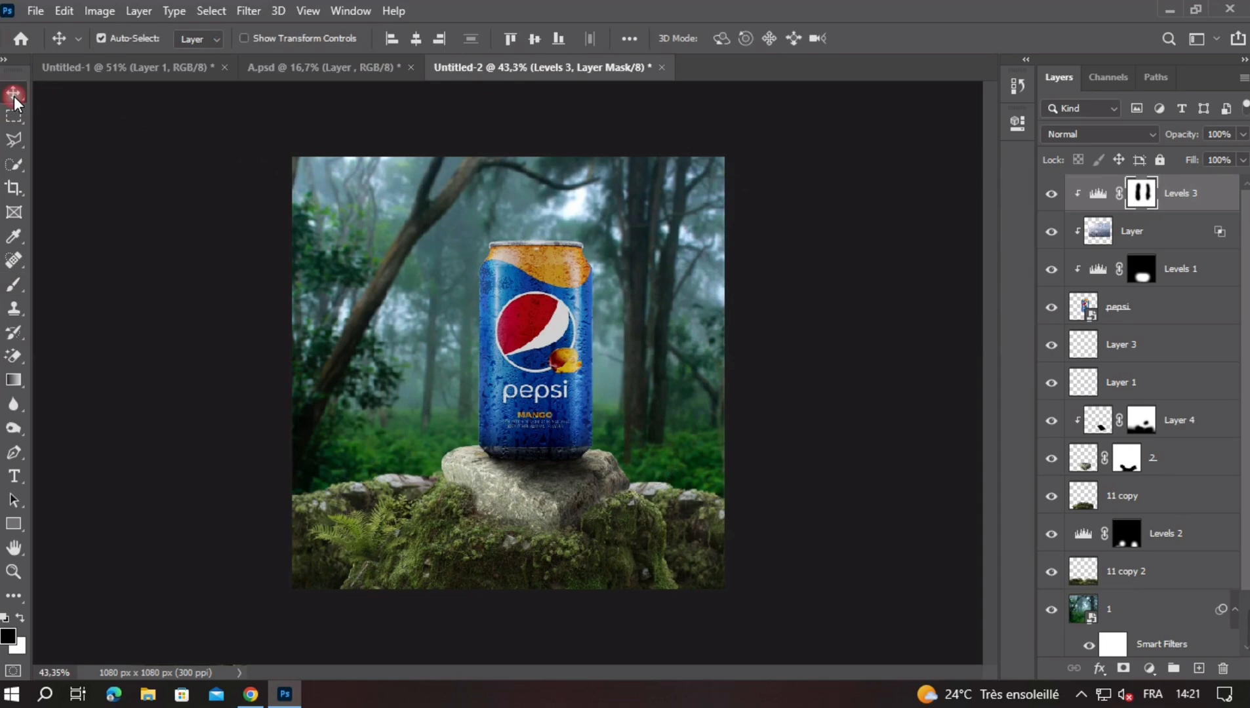
Add a clipped Levels adjustment above the droplet layer with midtones 2.25, output levels 60 to 250 and lowered input highlights
left_click(1144, 231)
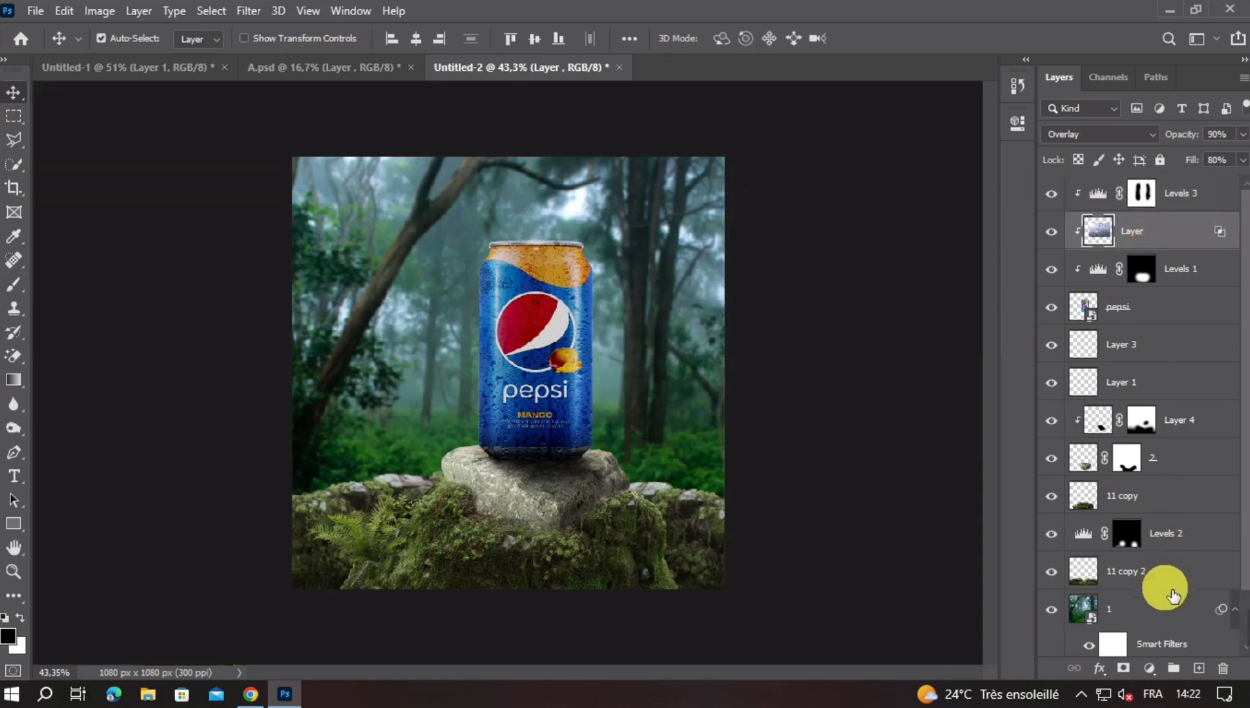
left_click(1148, 668)
left_click(1111, 411)
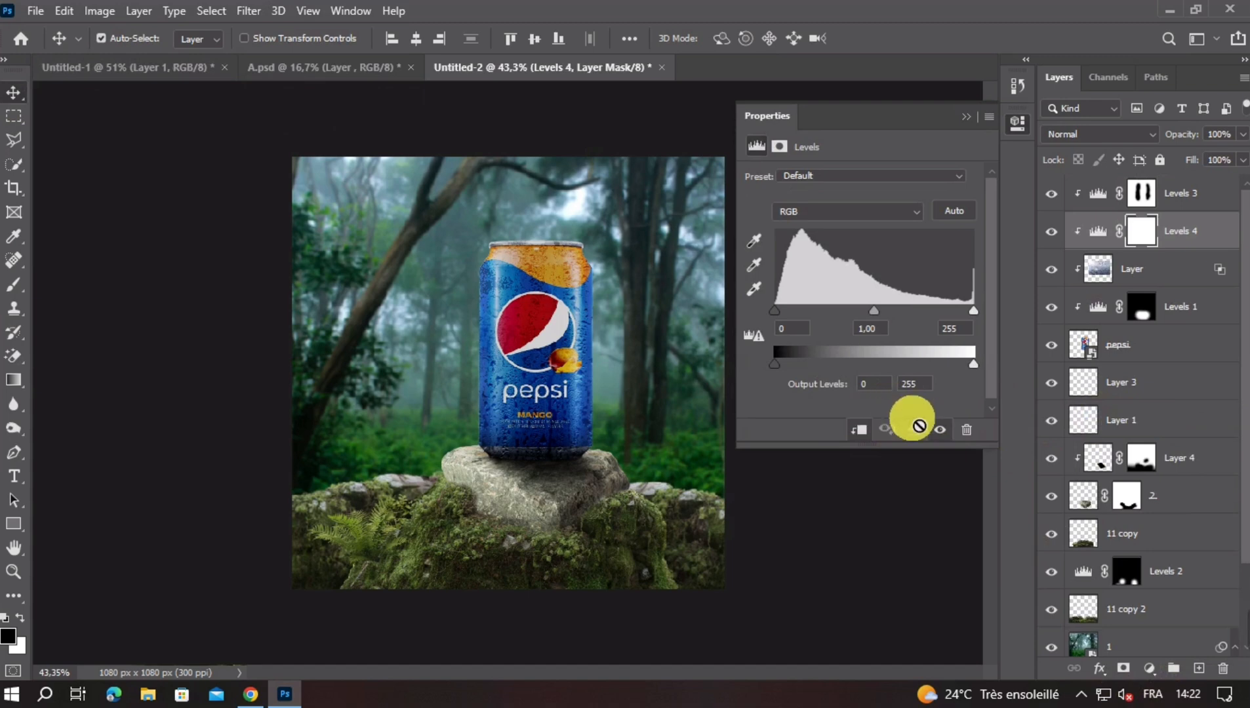
left_click_drag(972, 366, 969, 365)
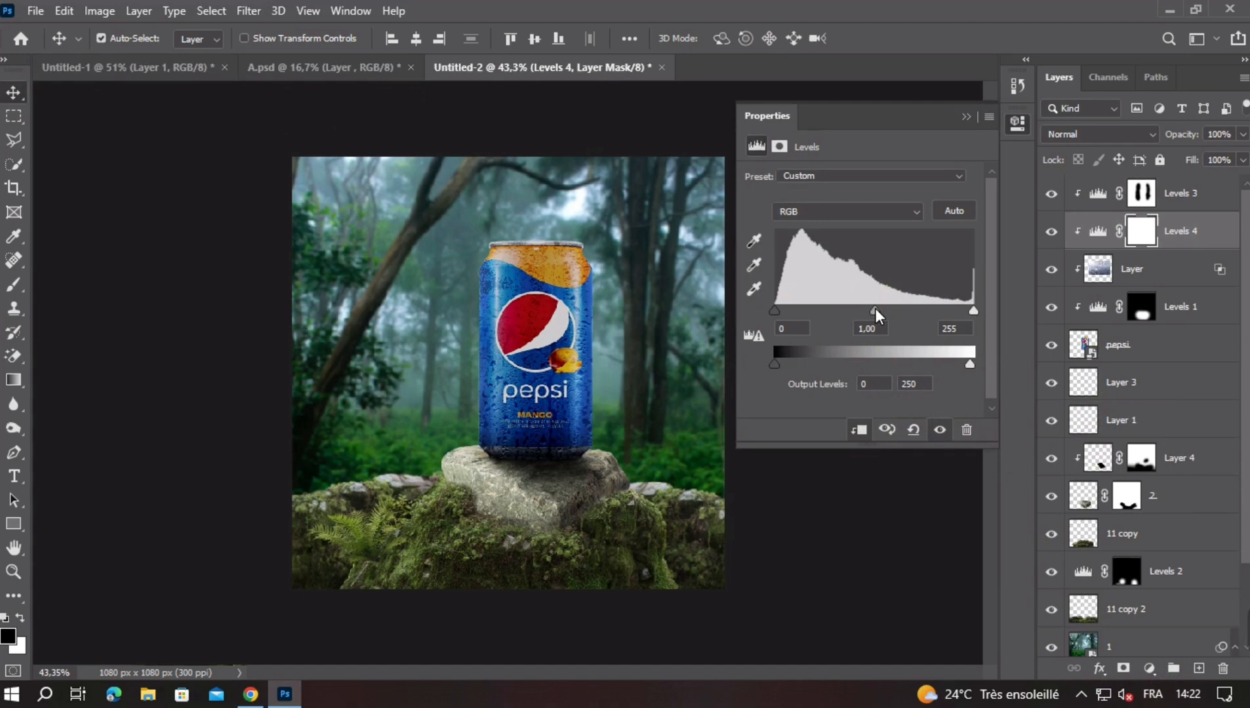
left_click_drag(790, 365, 811, 361)
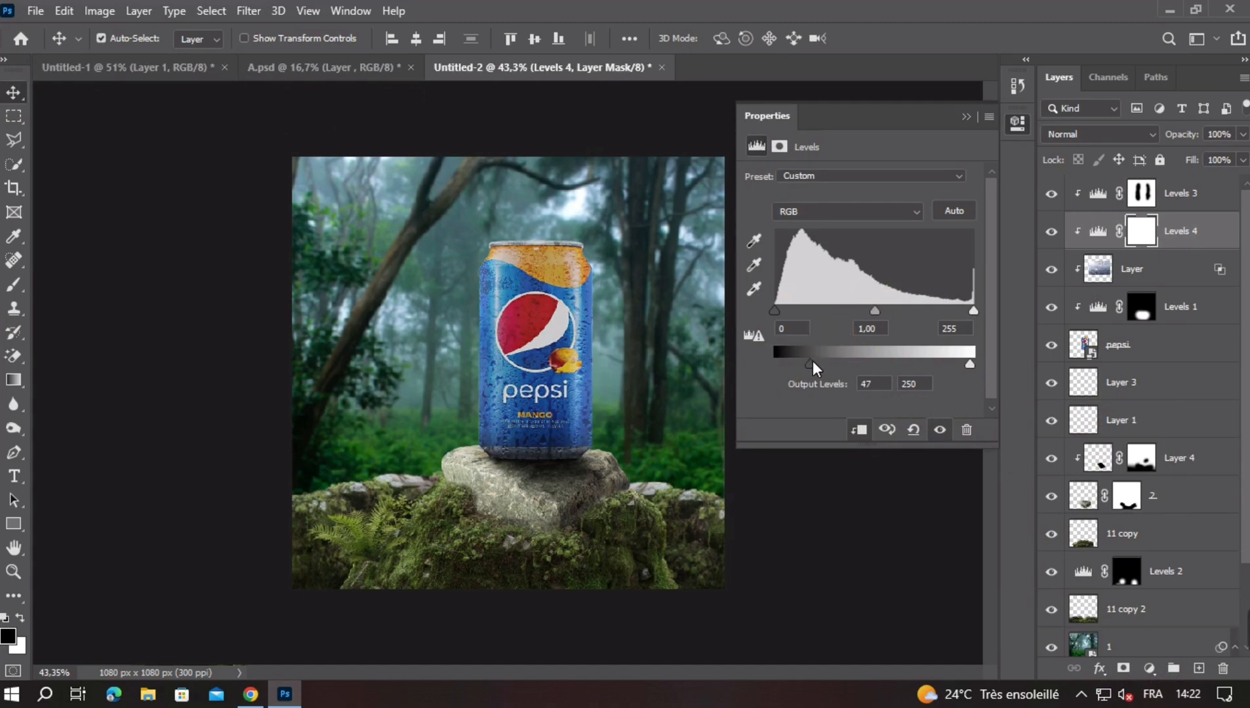
left_click_drag(865, 314, 817, 321)
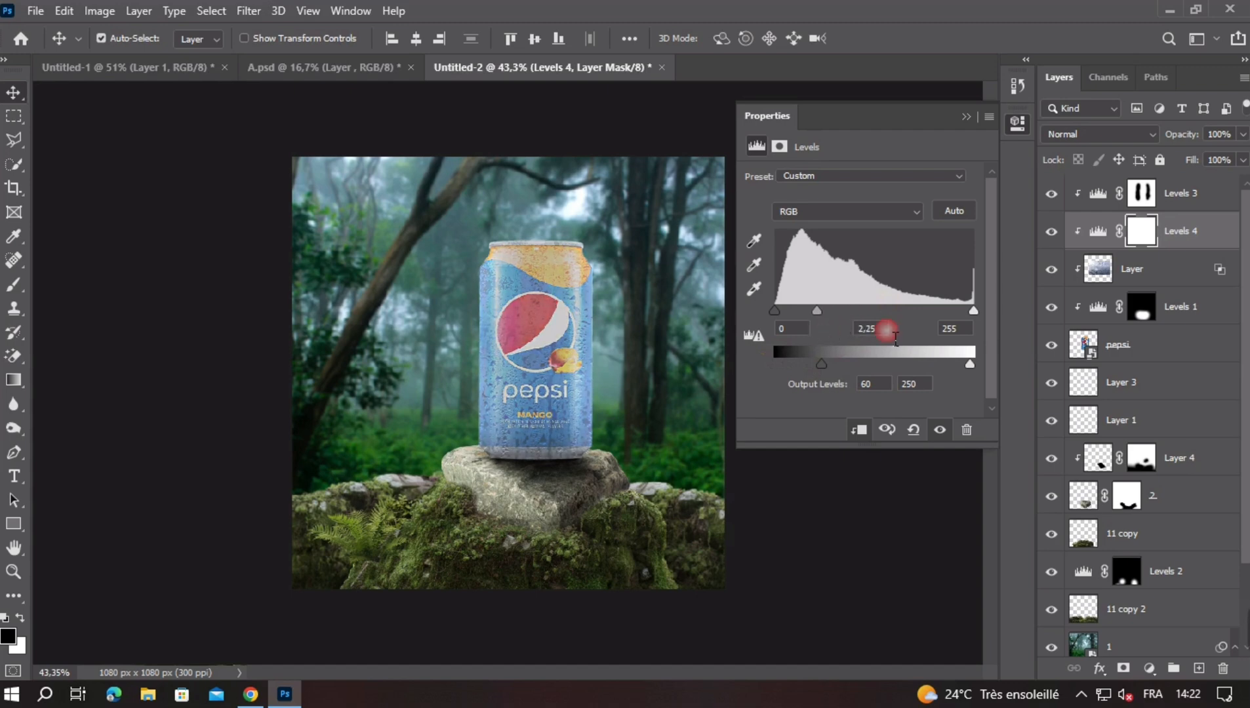
left_click_drag(964, 309, 899, 318)
left_click(965, 115)
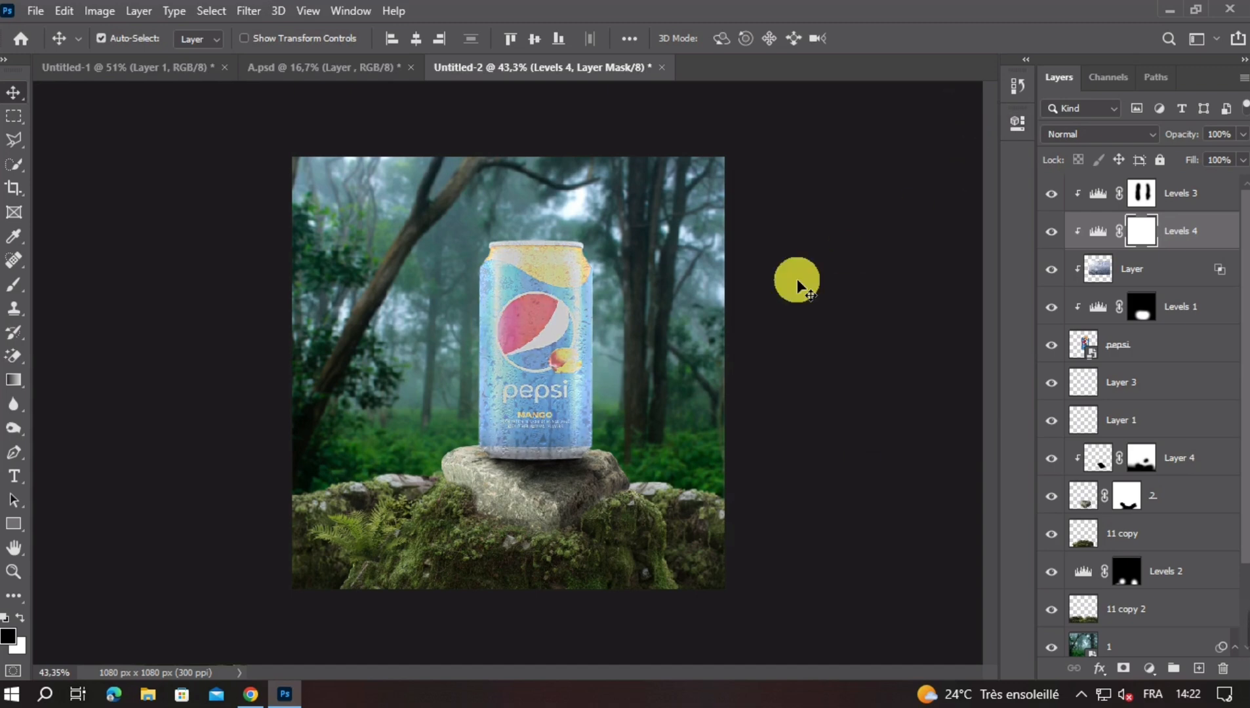
Invert the Levels 4 mask and paint white with a soft brush along both sides of the can to reveal edge highlights
key("ctrl+i")
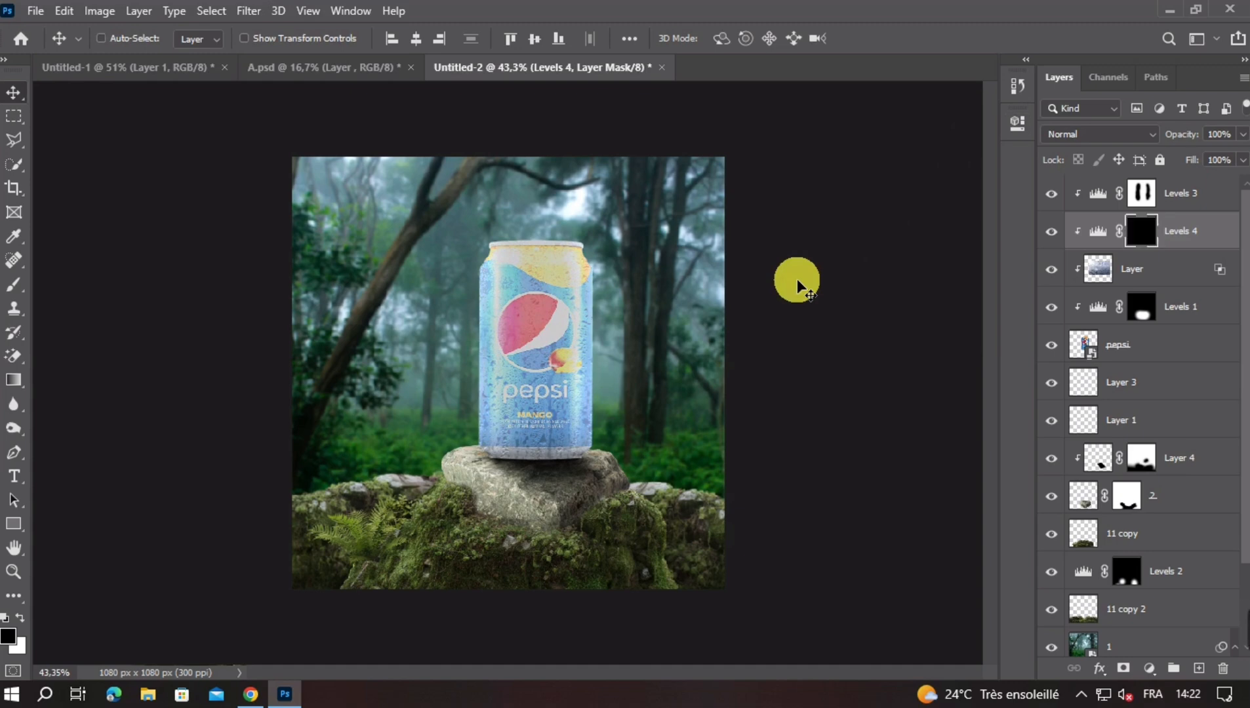
key("b")
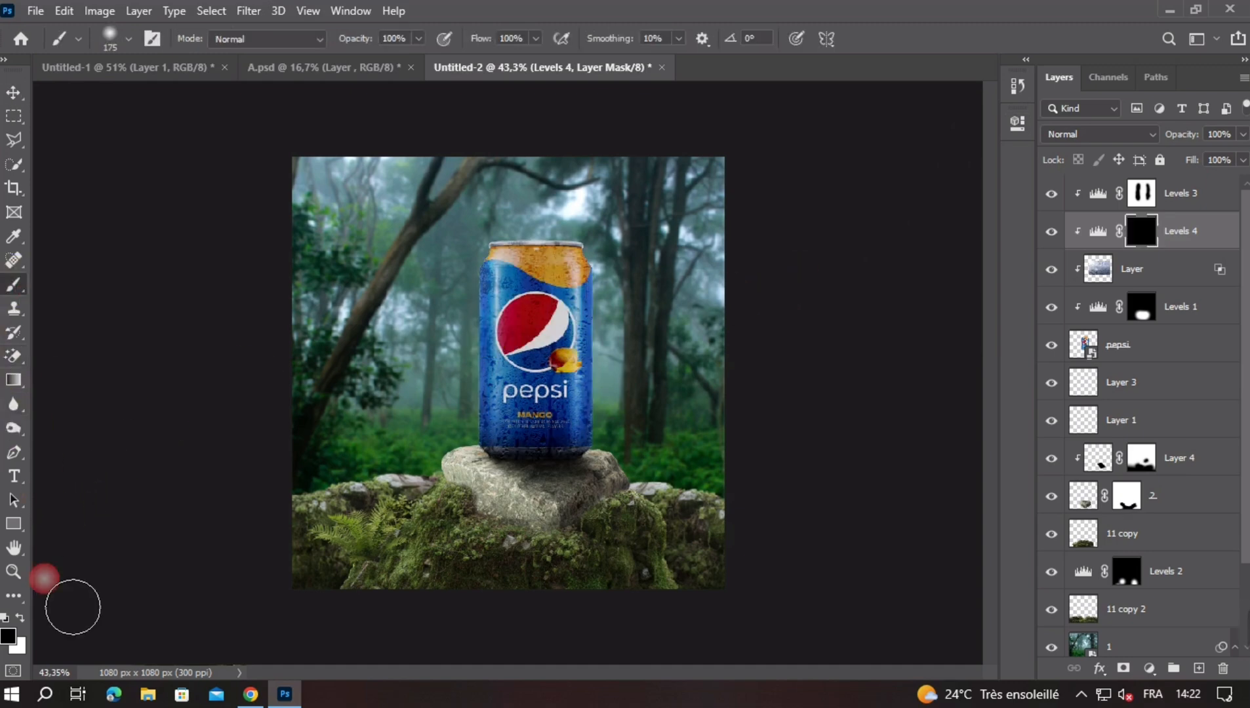
key("x")
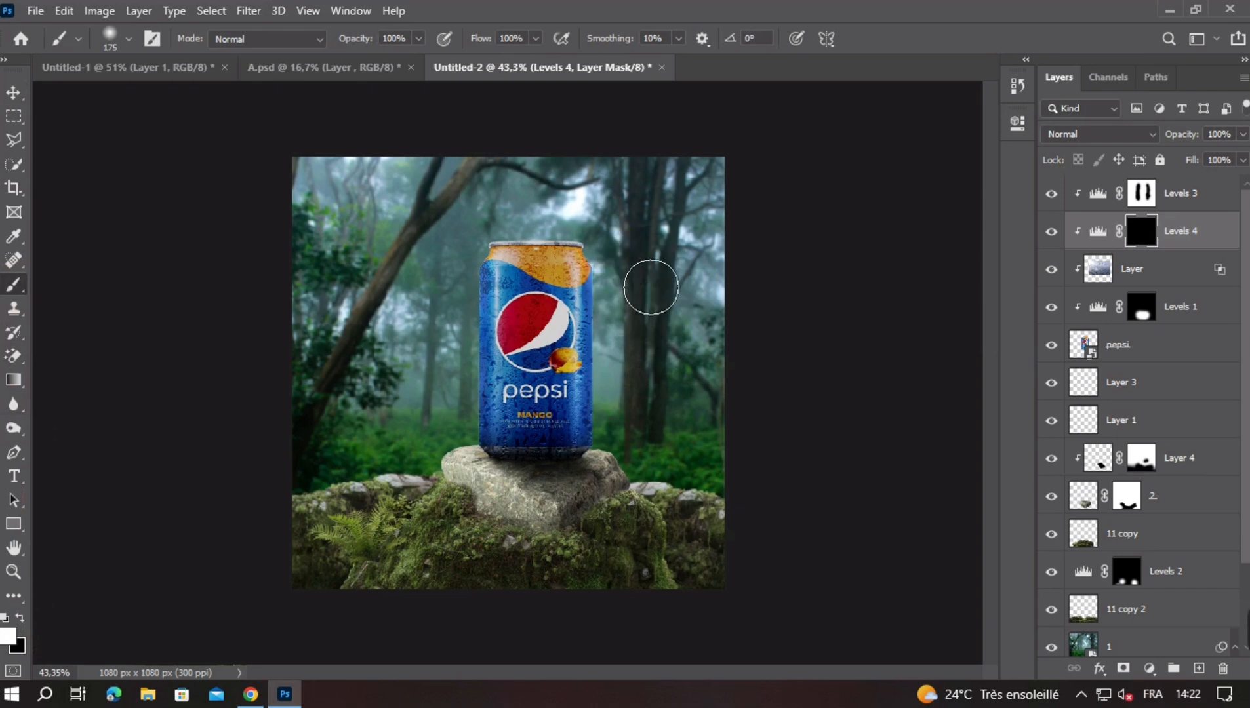
mouse_move(647, 329)
left_mouse_down()
mouse_move(492, 286)
mouse_move(566, 315)
left_mouse_up()
key("ctrl+z")
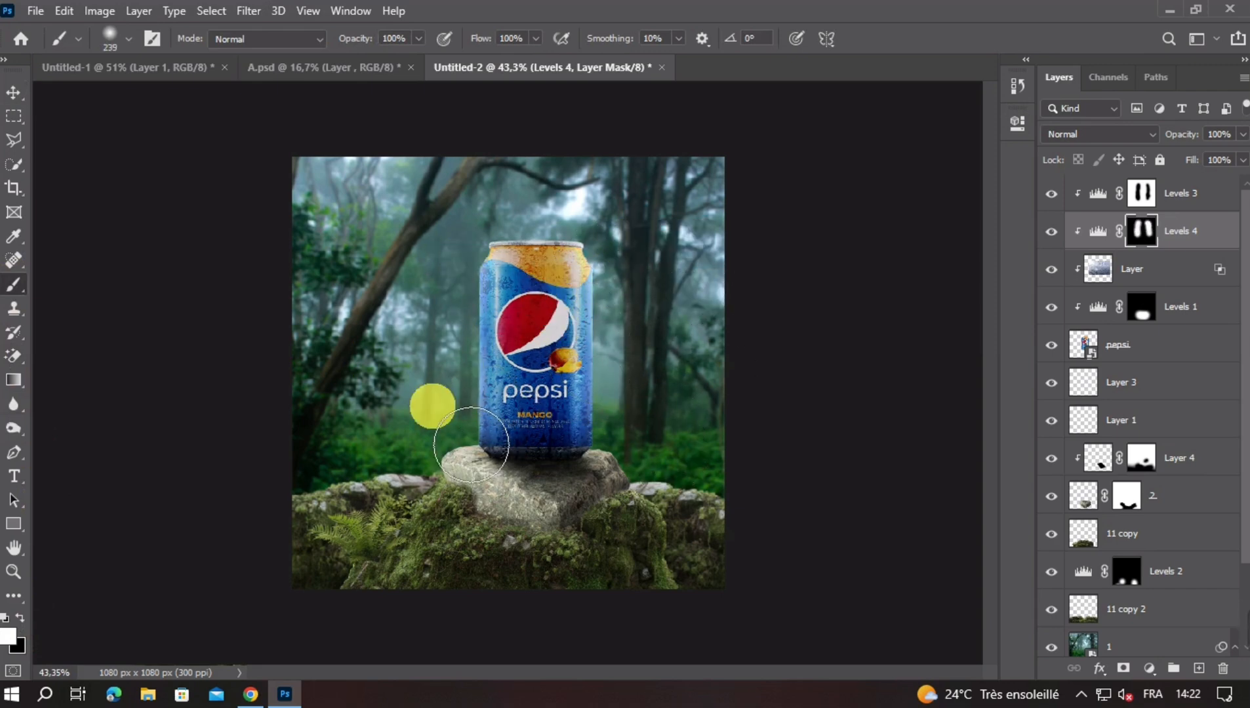
scroll(545, 342, "up", 3)
key("bracketleft")
key("bracketleft")
key("bracketleft")
key("bracketleft")
key("bracketleft")
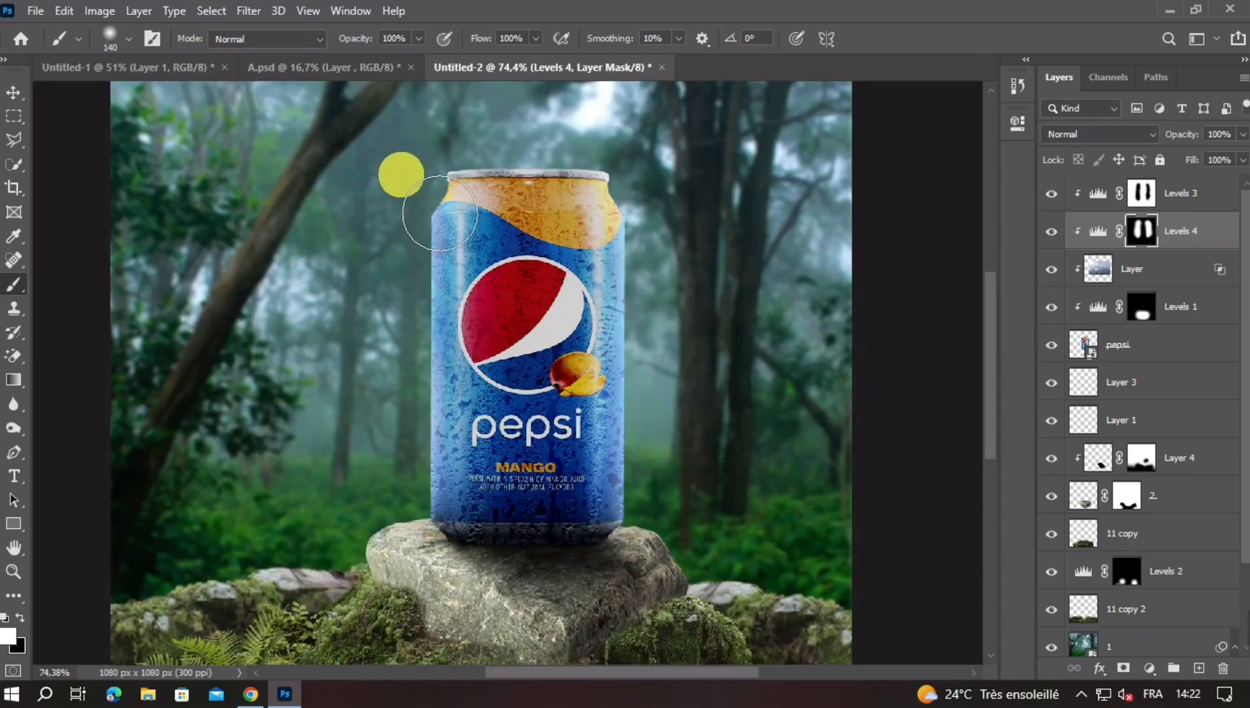
scroll(675, 301, "down", 4)
left_click(14, 93)
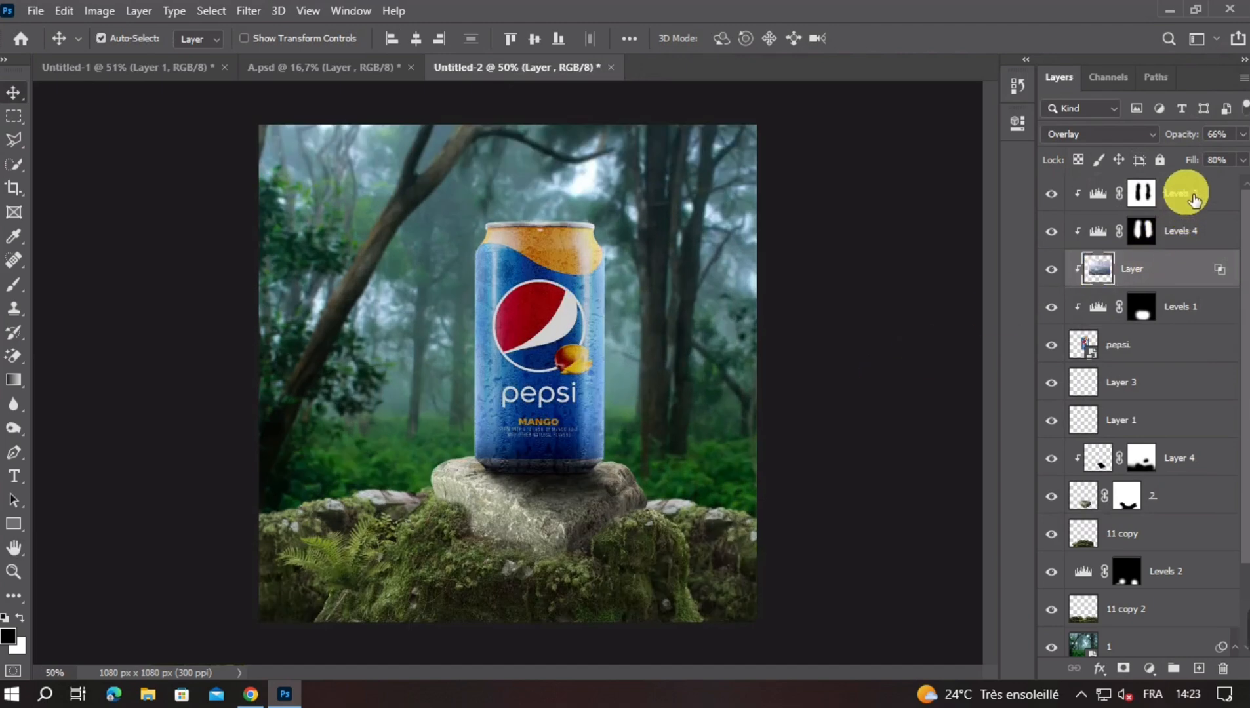
Create a new layer above forest background layer 1 and paint a soft white glow behind the can with a size 588 brush
scroll(1143, 577, "down", 2)
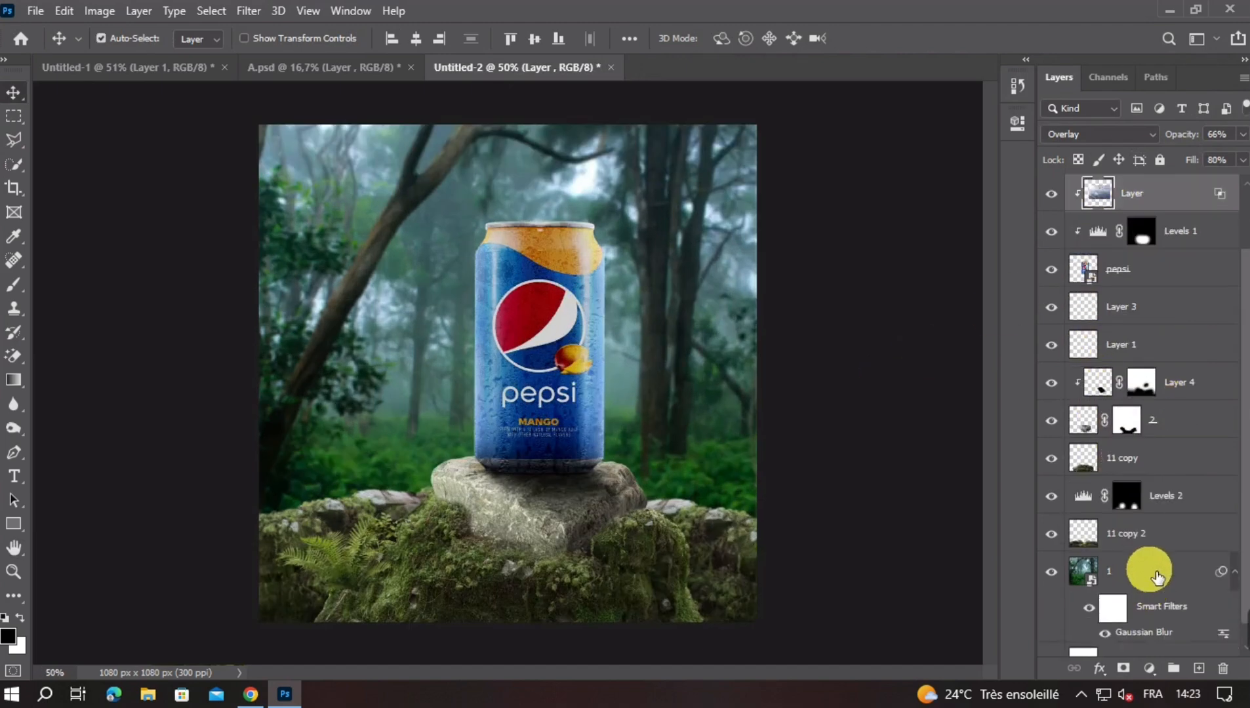
left_click(1144, 571)
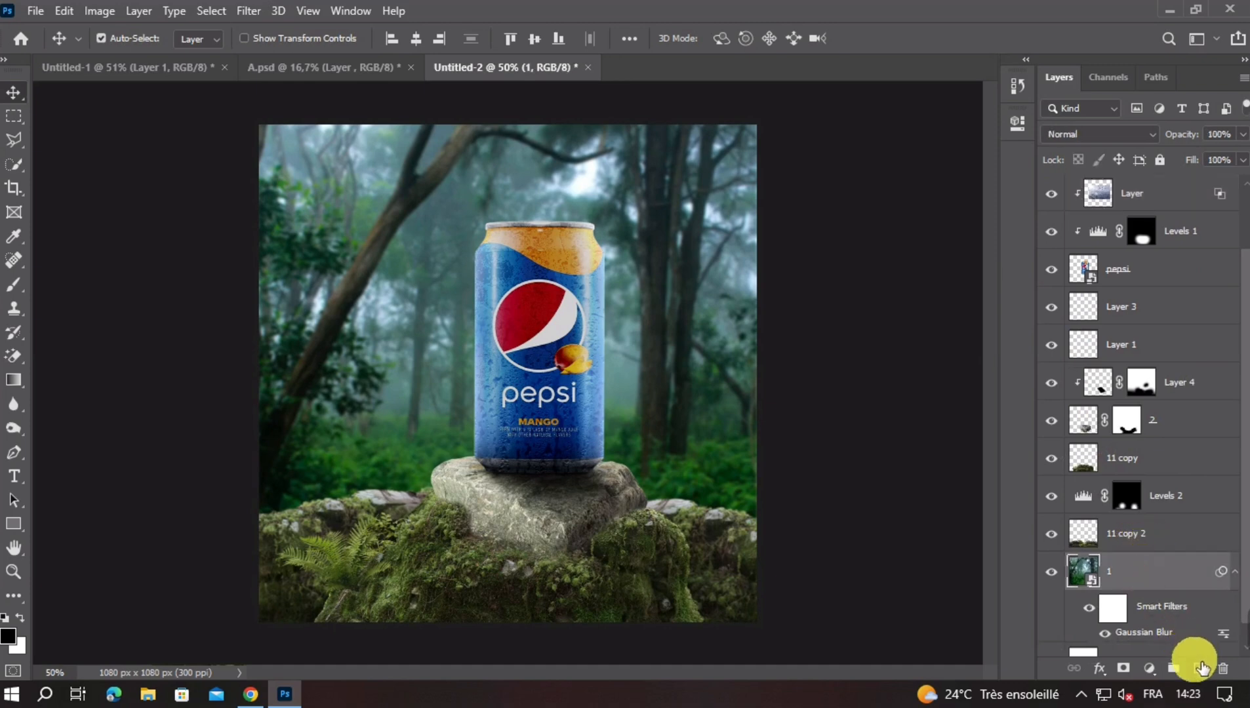
left_click(1199, 668)
left_click(14, 284)
left_click_drag(560, 360, 605, 339)
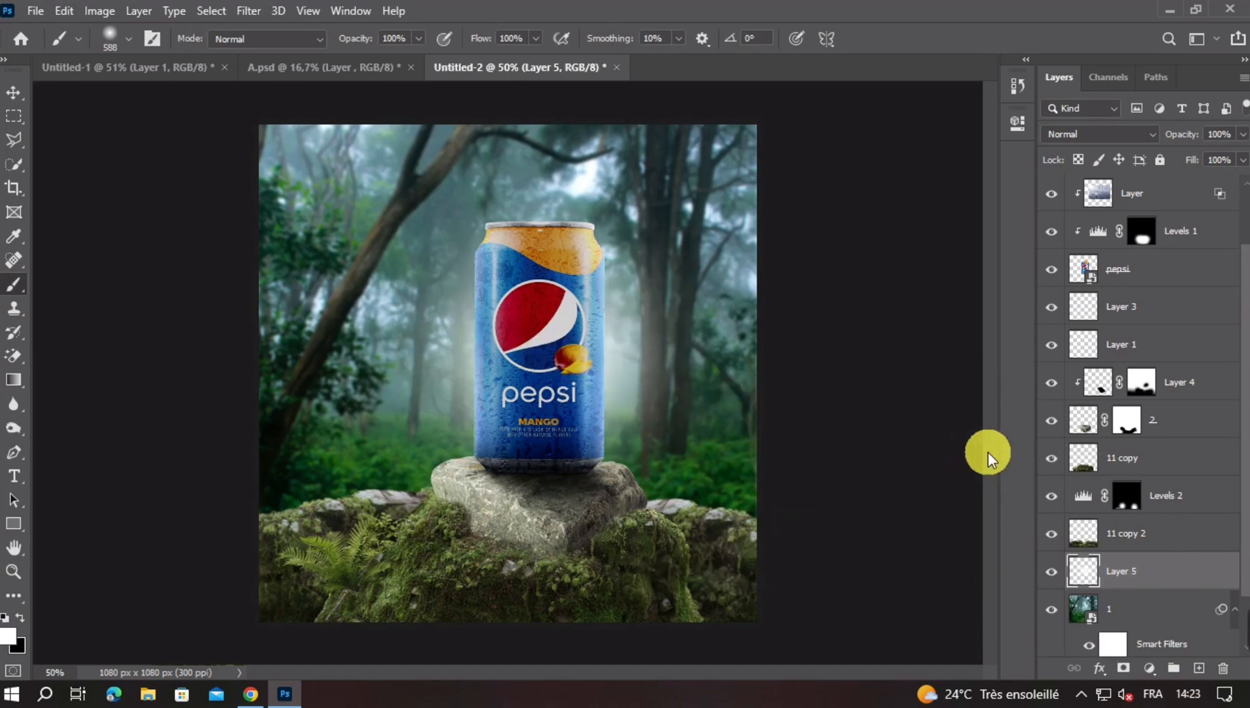
left_click(14, 97)
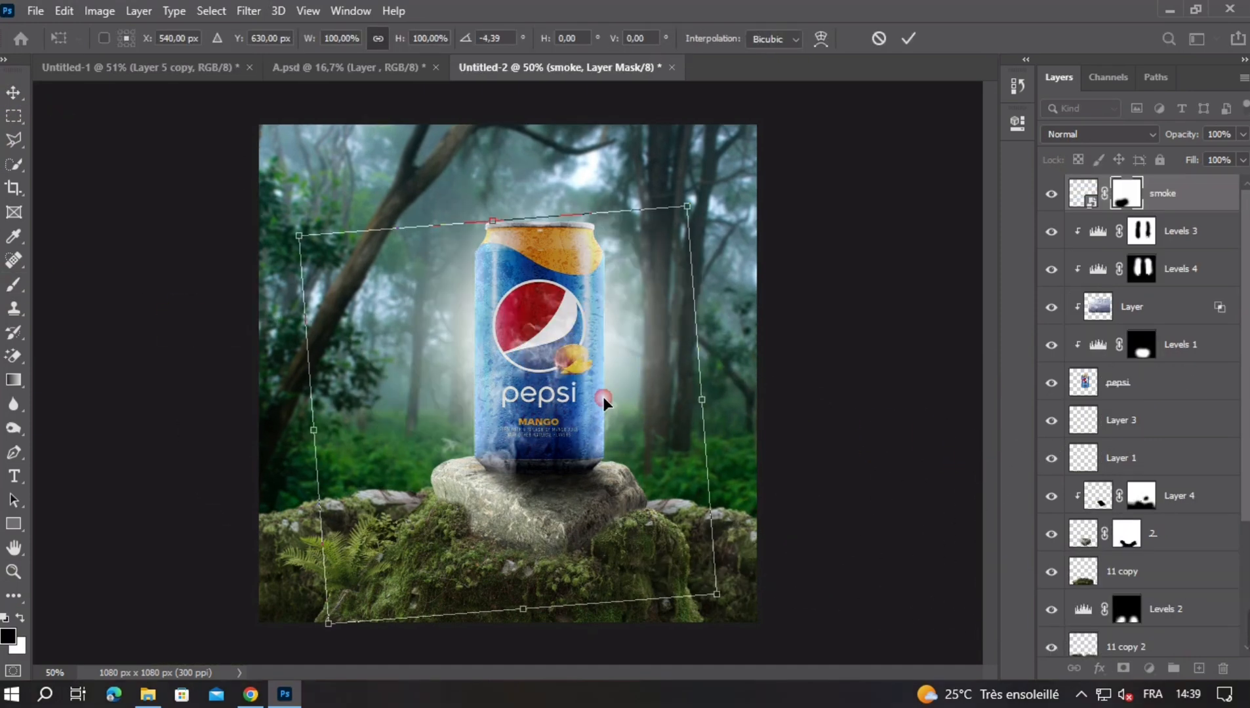
Flip the smoke layer vertically, scale it to about 93%, rotate it to about 179° and position it over the can
right_click(573, 399)
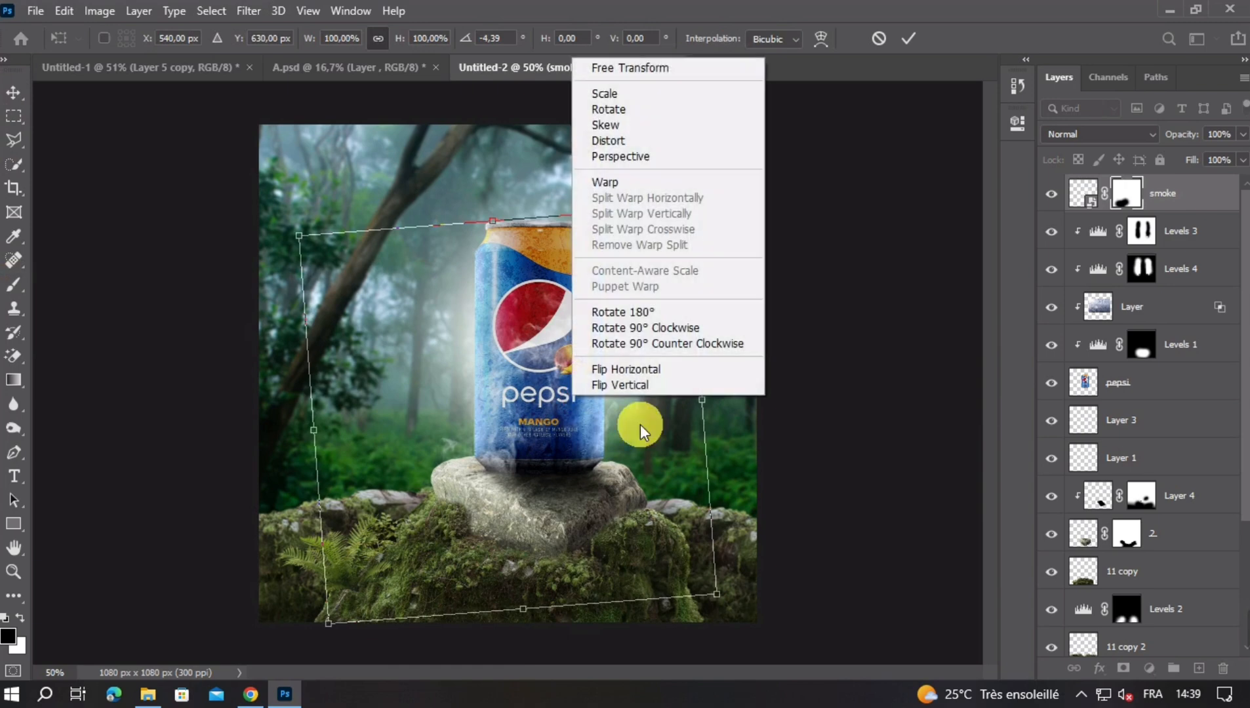
left_click(608, 383)
left_click_drag(617, 377, 601, 352)
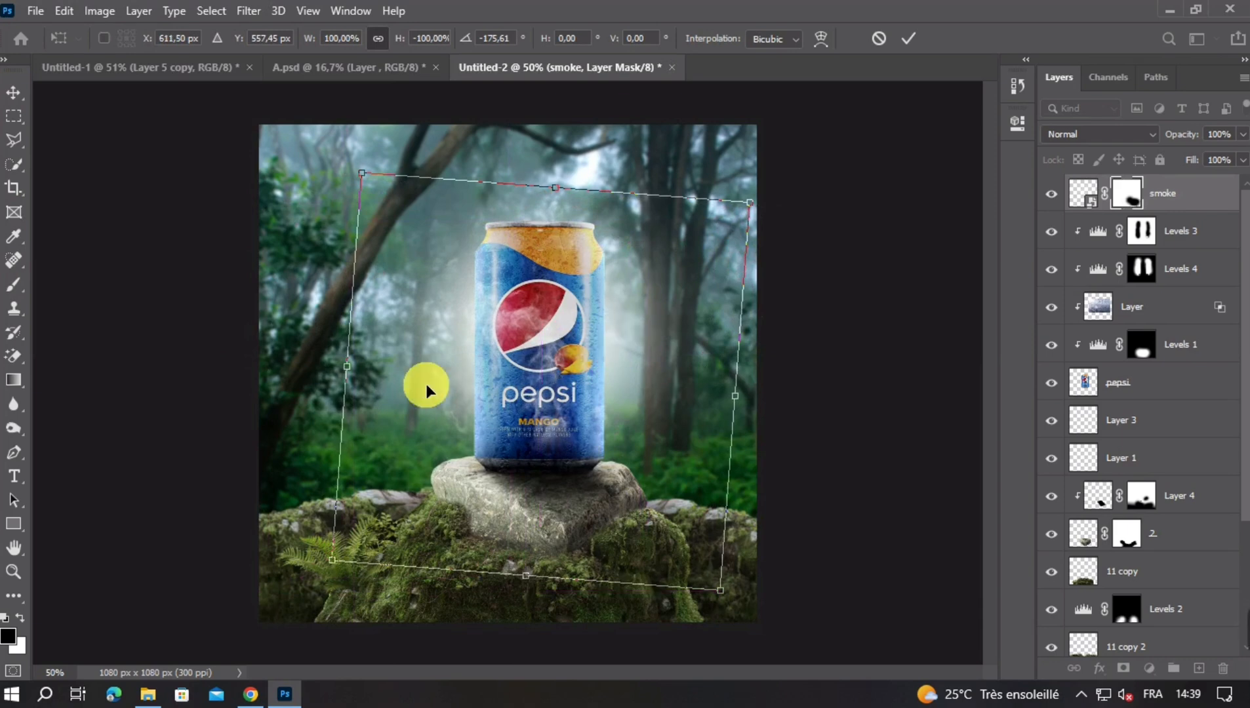
left_click_drag(364, 375, 390, 368)
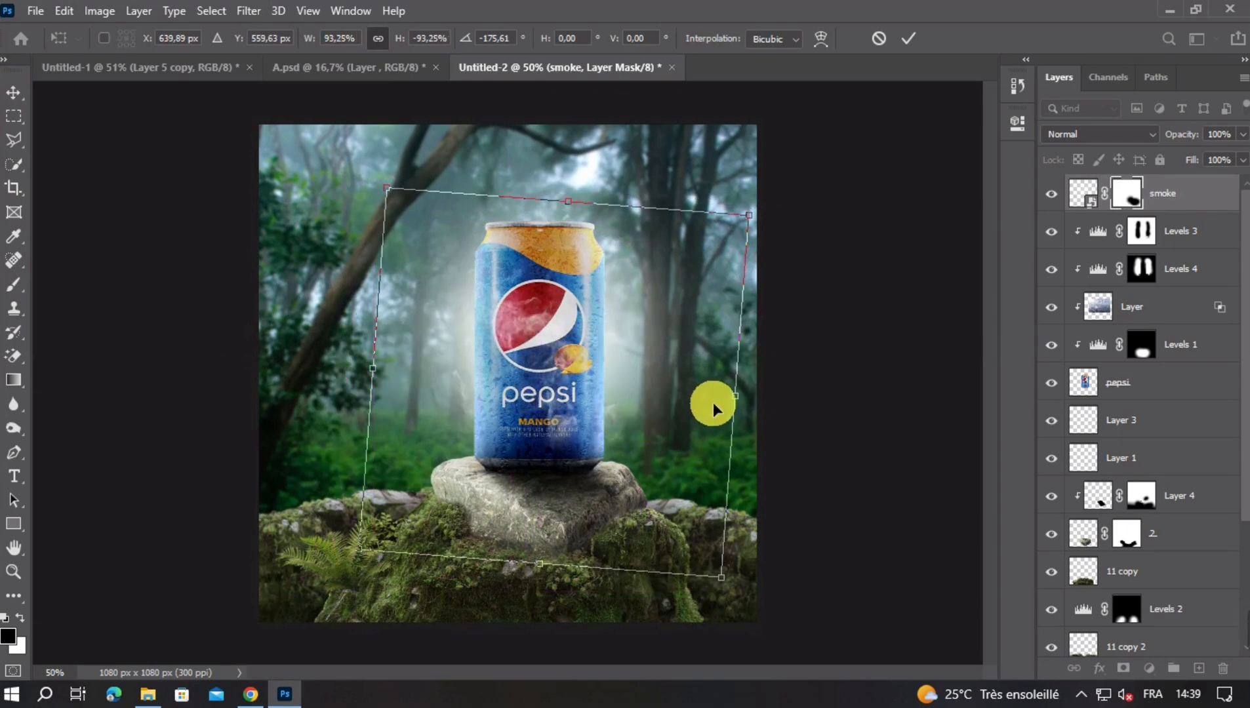
left_click_drag(735, 395, 732, 396)
left_click_drag(835, 390, 823, 357)
left_click_drag(664, 399, 675, 377)
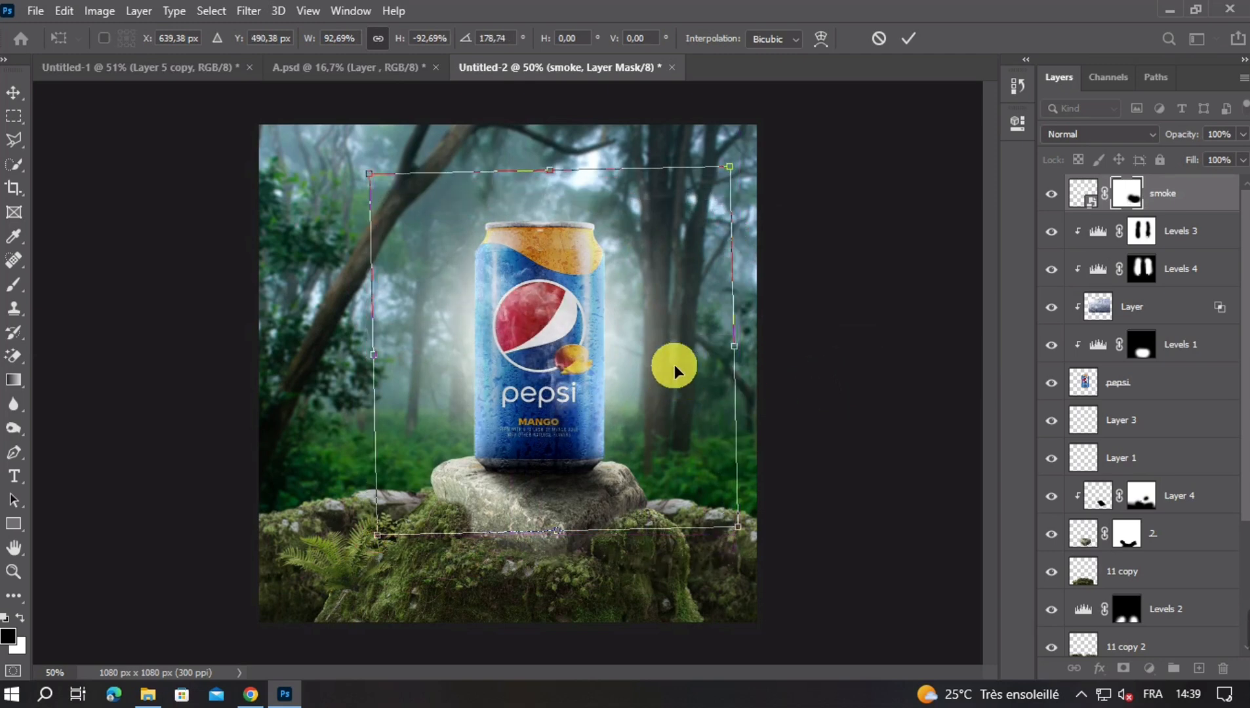
key("Return")
Inspect the smoke over the can up close and compare the composite with the smoke layer hidden and shown
key("ctrl+1")
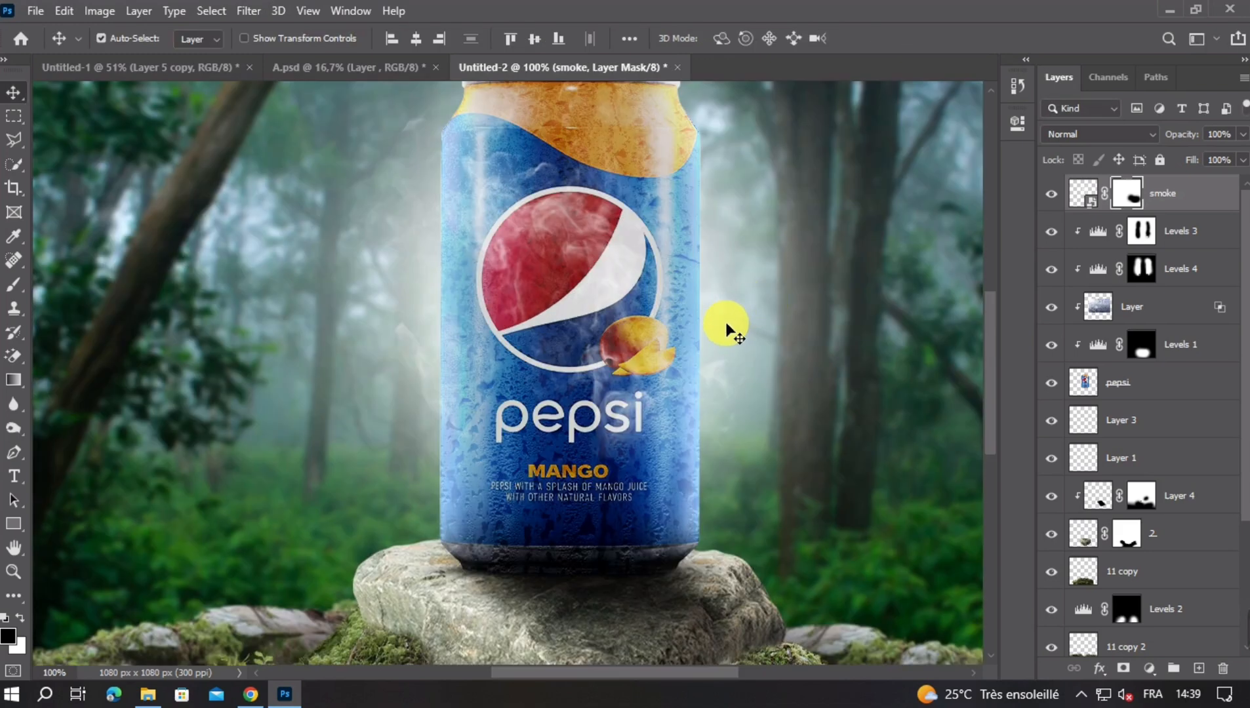
scroll(725, 336, "down", 1)
scroll(725, 337, "down", 1)
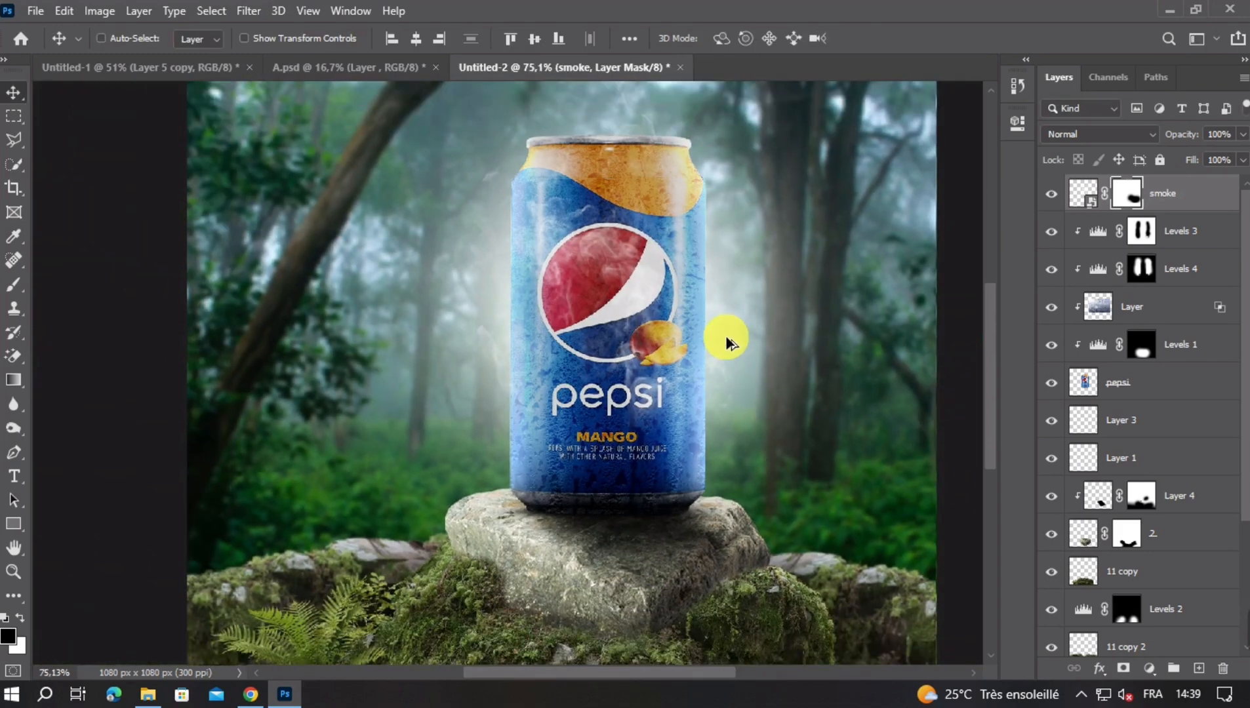
left_click(1051, 194)
double_click(1050, 194)
left_click(1051, 194)
double_click(1051, 194)
double_click(1057, 200)
scroll(695, 420, "down", 5)
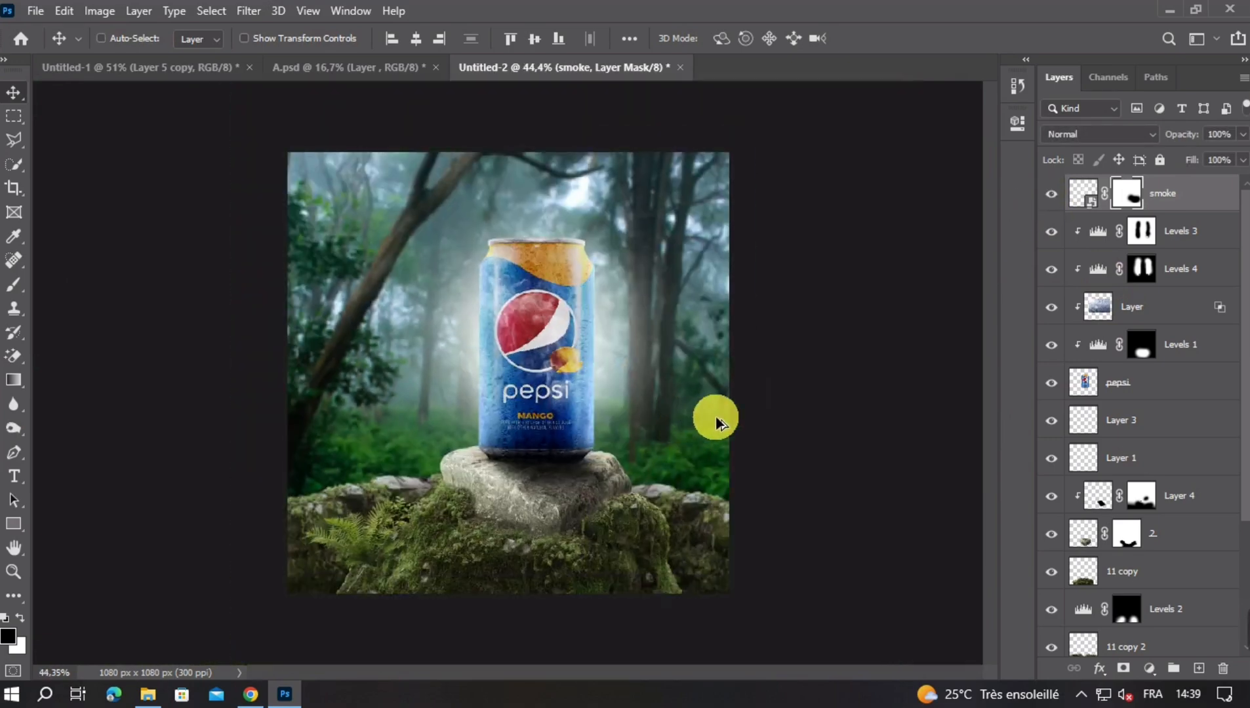
Set the smoke layer's fill to 85%
left_click(1241, 135)
left_click(1217, 178)
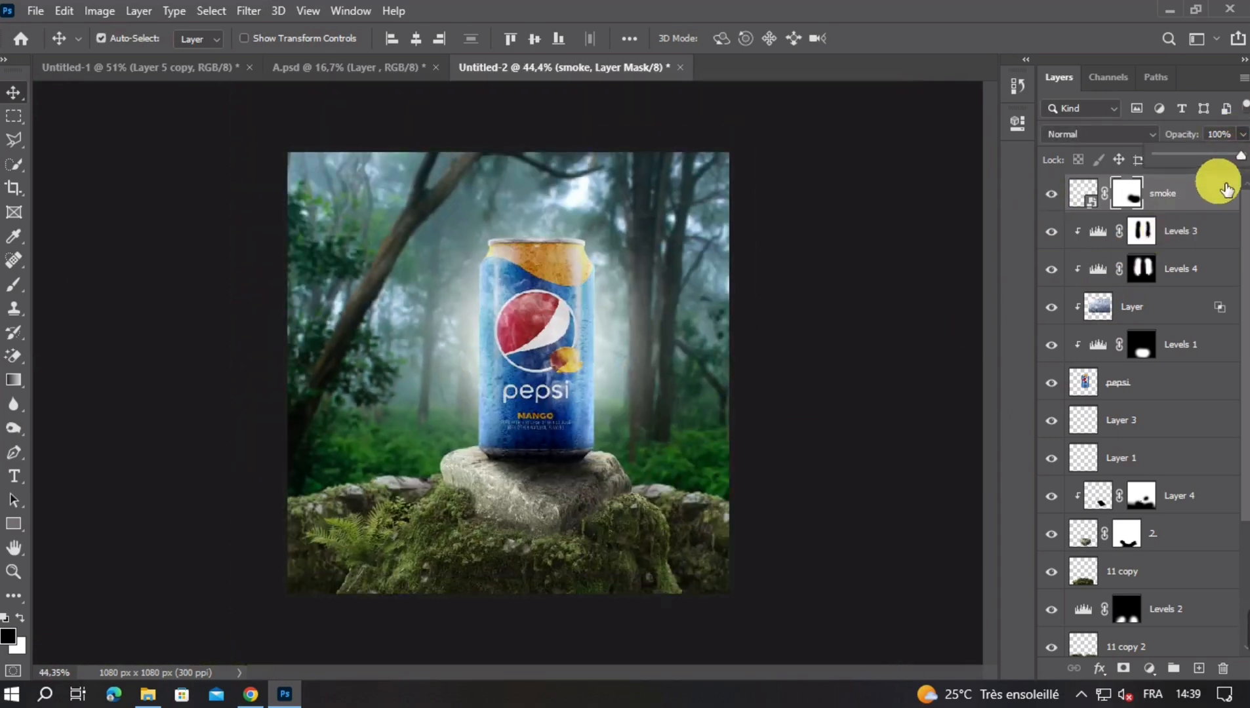
left_click(1242, 160)
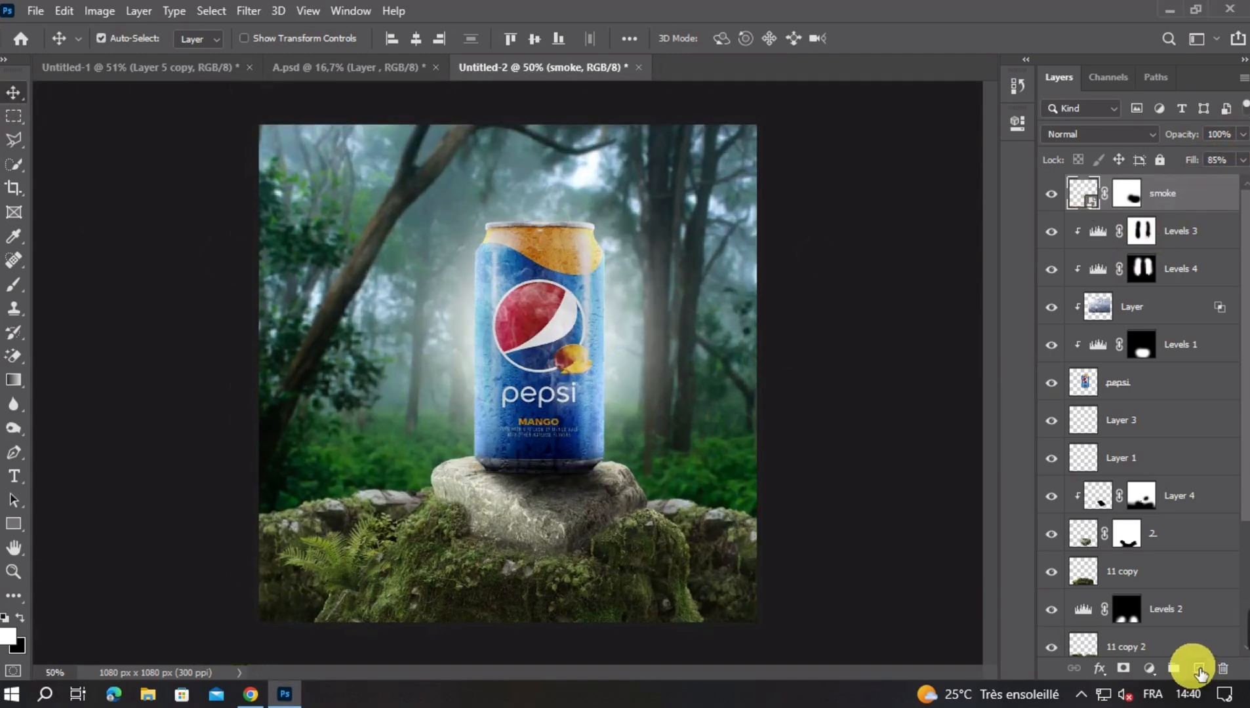
Add a new layer above the smoke and paint soft black along the image's bottom edge with a size 525 brush
left_click(1199, 669)
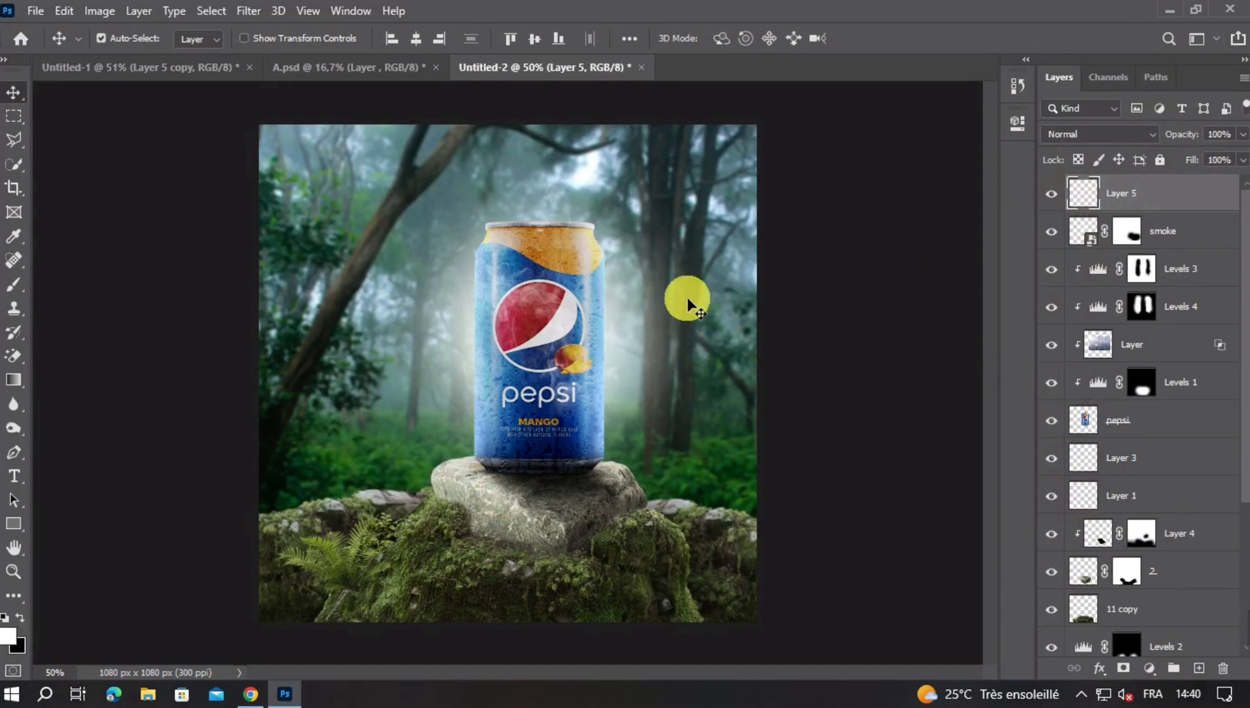
left_click(21, 618)
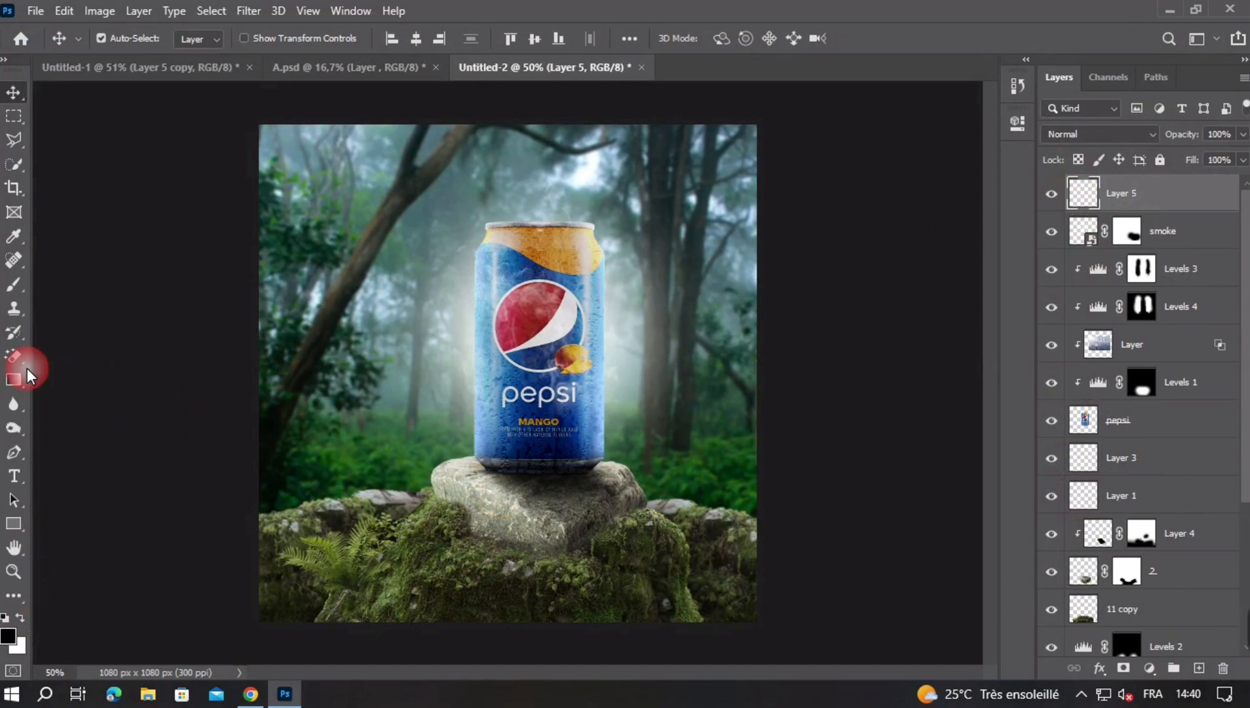
left_click(11, 285)
scroll(580, 482, "down", 3)
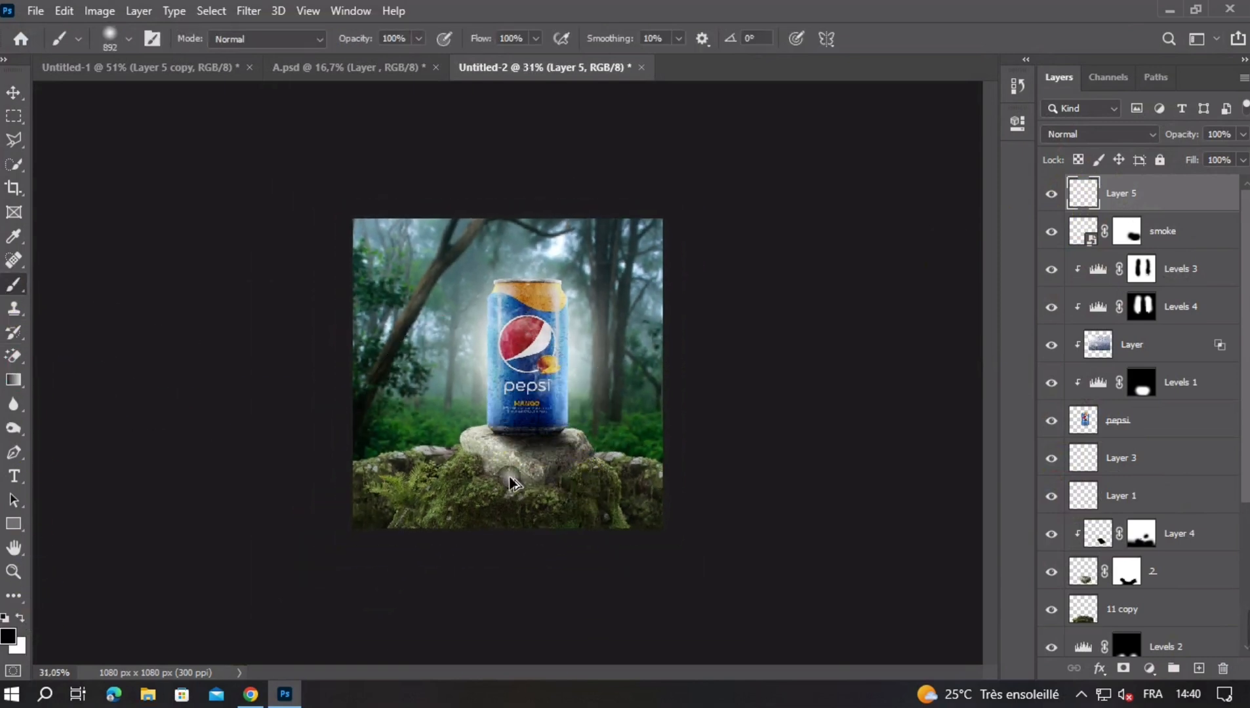
mouse_move(461, 488)
left_mouse_down()
mouse_move(433, 488)
mouse_move(374, 608)
mouse_move(405, 516)
left_mouse_up()
mouse_move(385, 619)
left_mouse_down()
mouse_move(757, 660)
mouse_move(632, 639)
mouse_move(462, 641)
left_mouse_up()
key("ctrl+z")
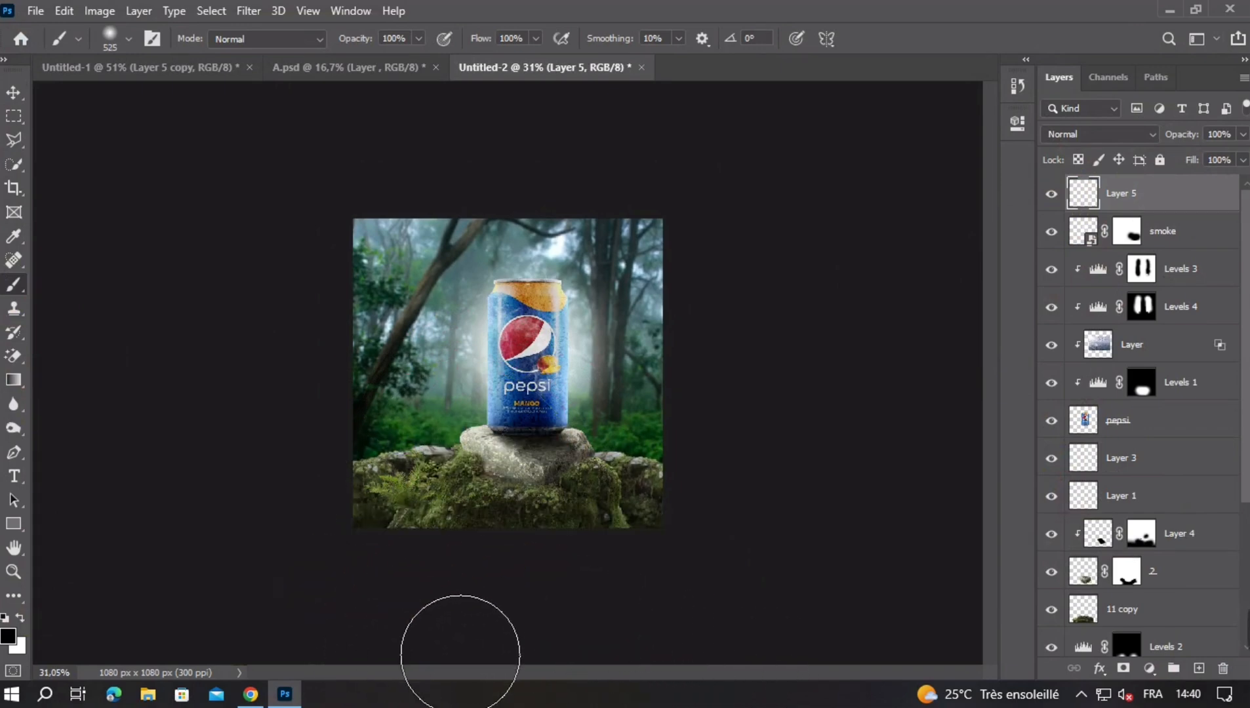
key("ctrl+plus")
key("ctrl+plus")
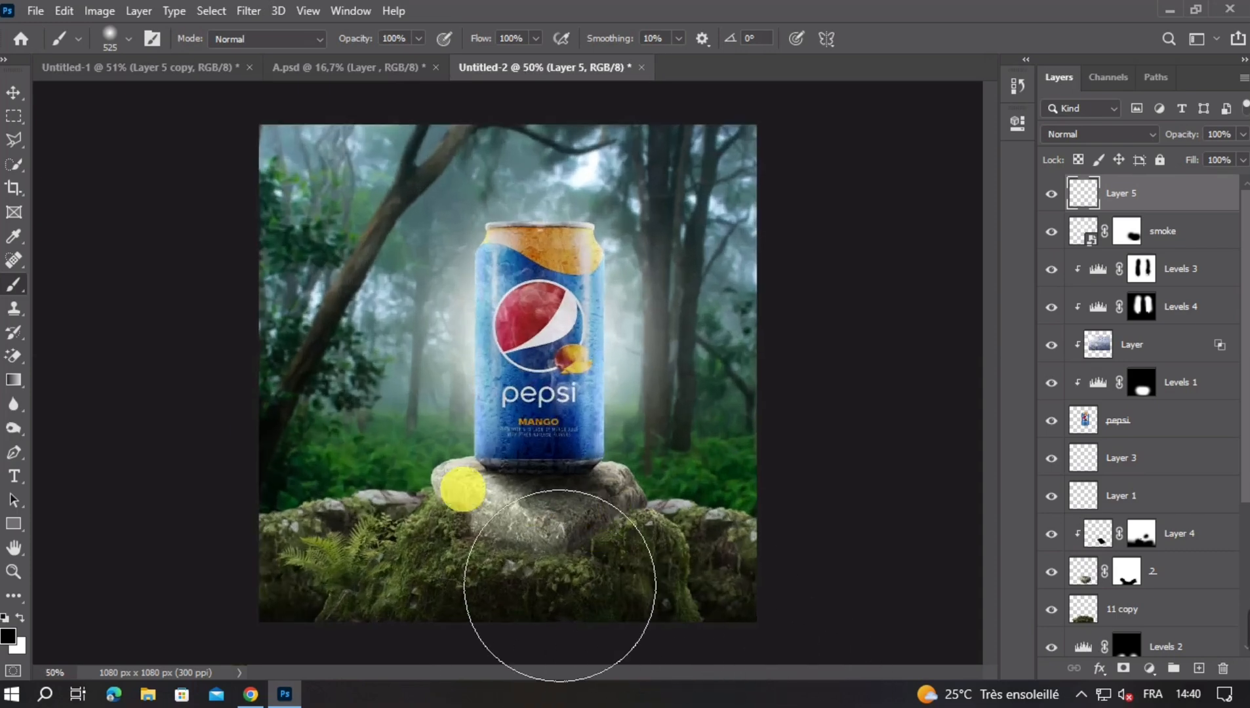
left_click(13, 92)
key("ctrl+t")
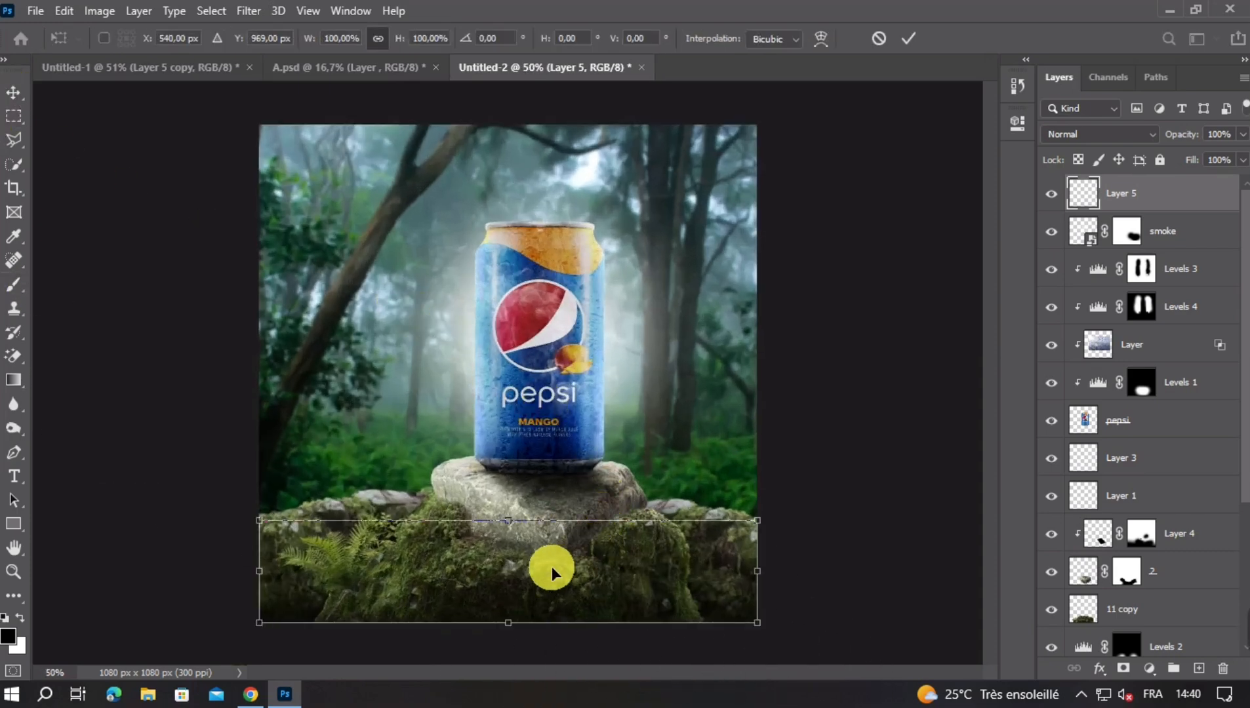
left_click_drag(508, 518, 508, 507)
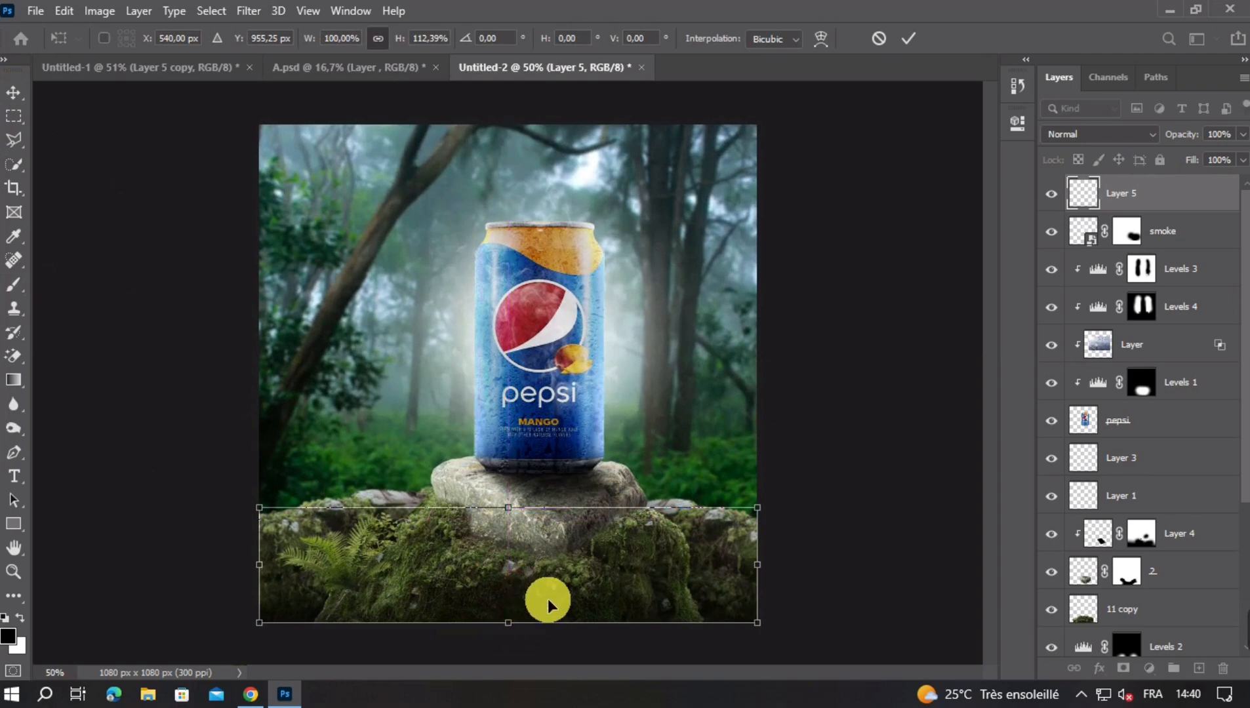
left_click(879, 39)
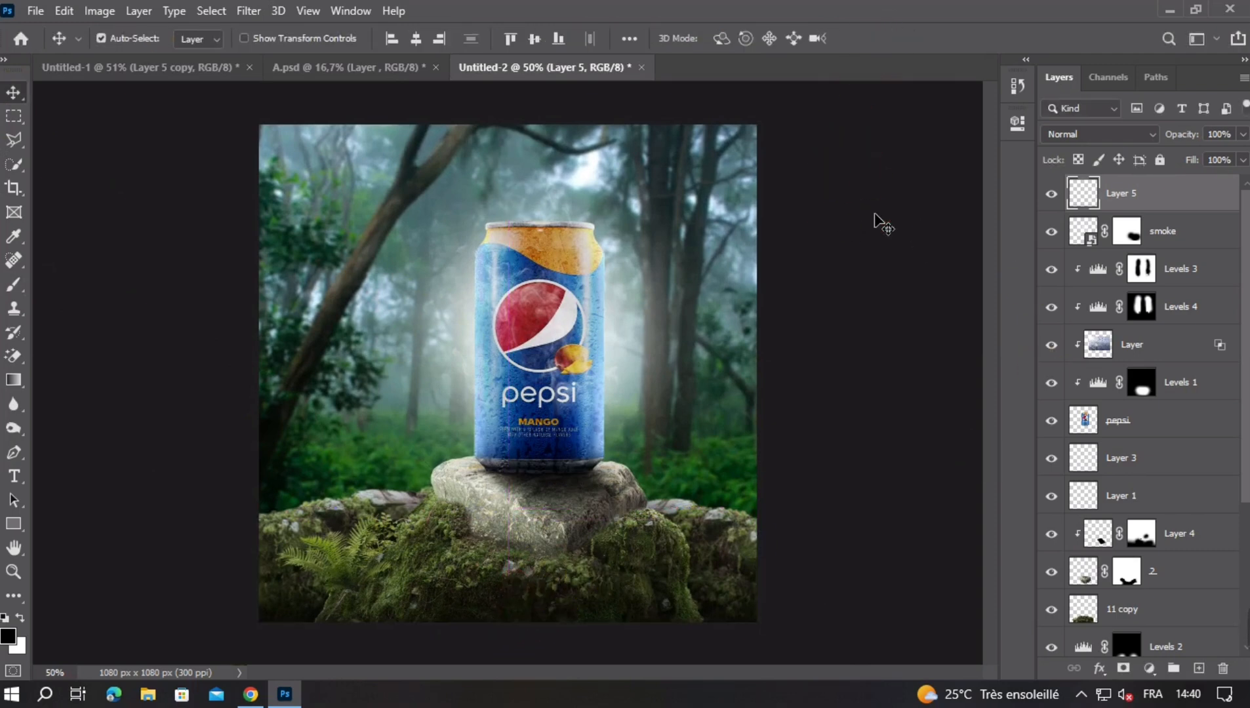
Paint more soft black across the mossy foreground on Layer 5 with a size 659 brush at 100% opacity
key("ctrl+0")
scroll(571, 448, "down", 2)
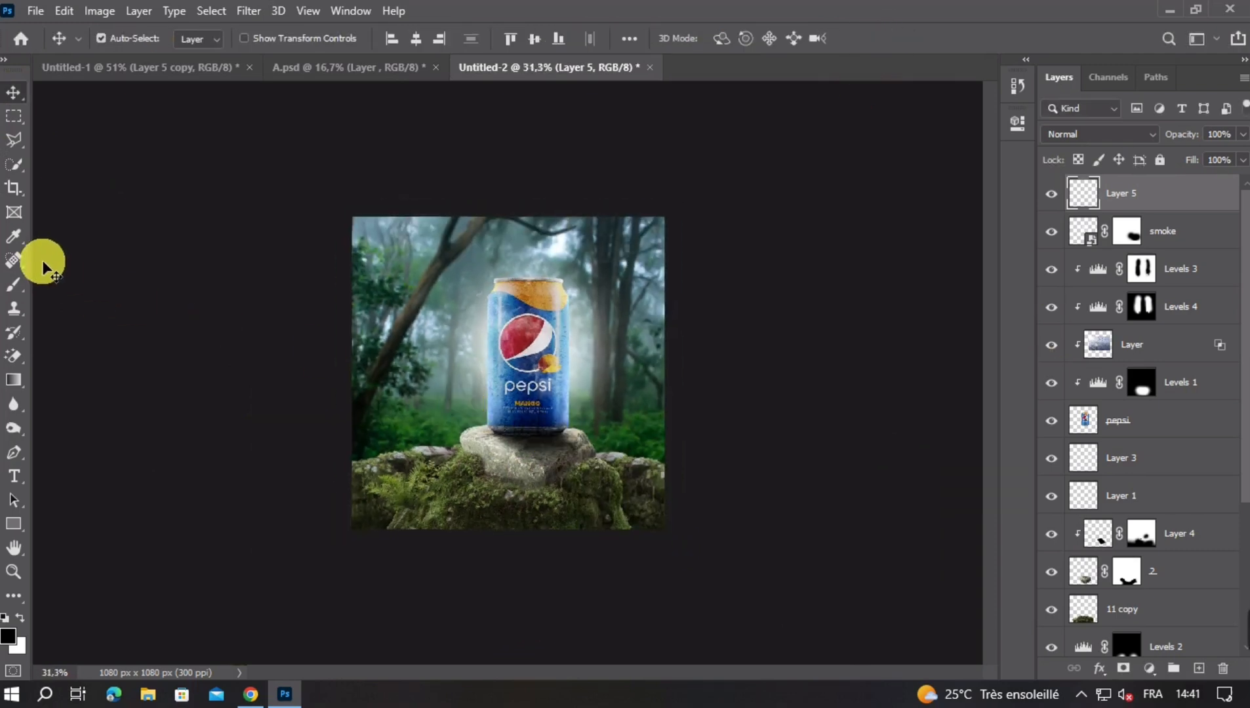
left_click(13, 284)
mouse_move(417, 498)
left_mouse_down()
mouse_move(438, 503)
mouse_move(340, 567)
left_mouse_up()
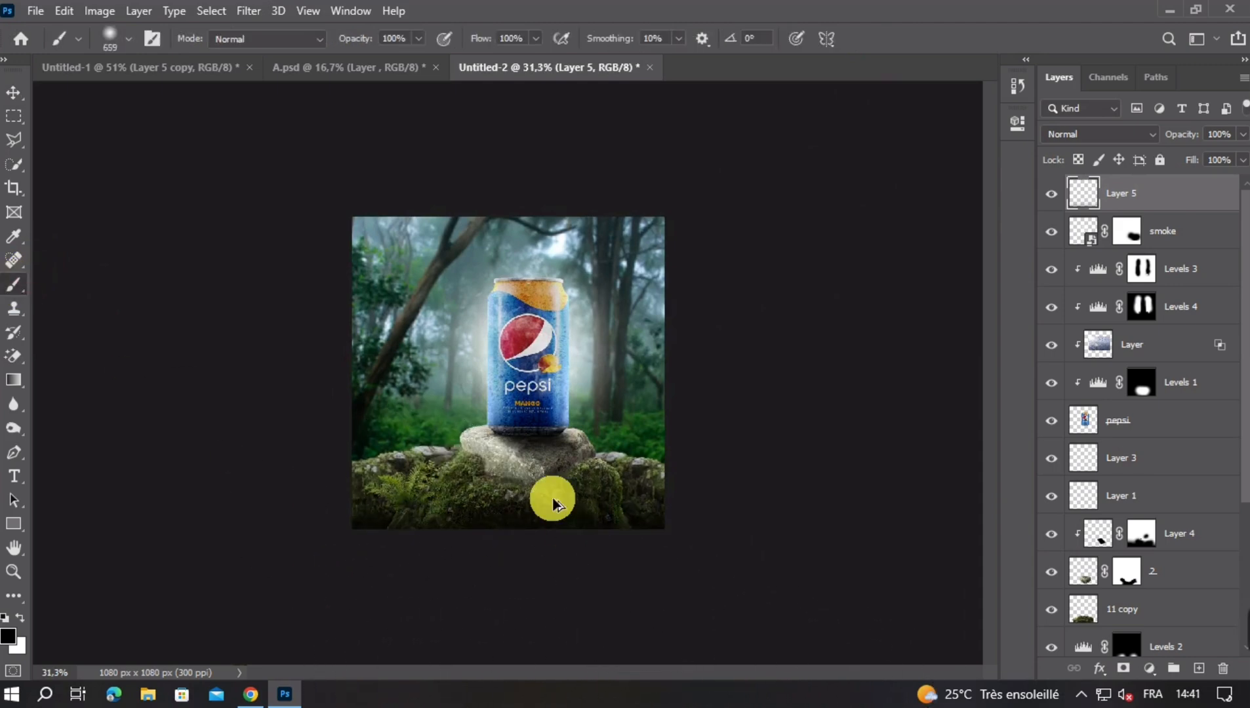
scroll(549, 497, "up", 2)
Stretch the black shading on Layer 5 vertically to about 125% height so it extends past the canvas's bottom edge
left_click(14, 93)
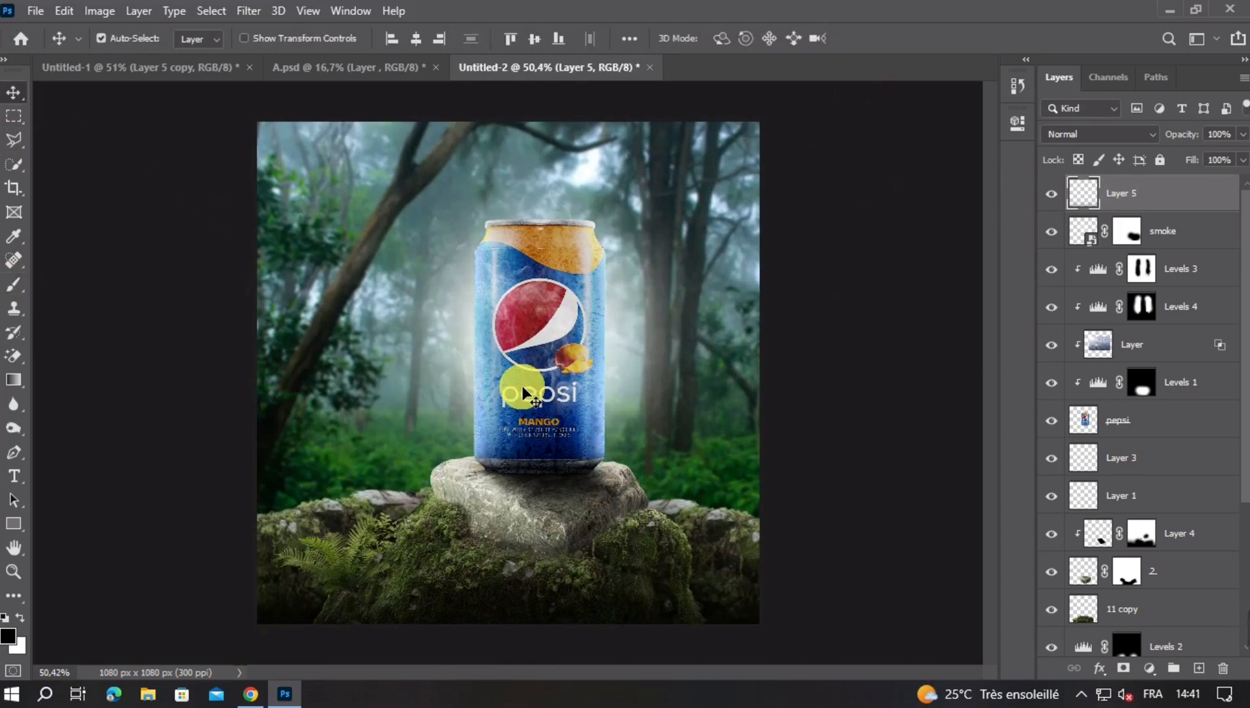
key("ctrl+t")
scroll(541, 493, "down", 1)
mouse_move(510, 571)
left_mouse_down()
mouse_move(517, 615)
mouse_move(511, 593)
left_mouse_up()
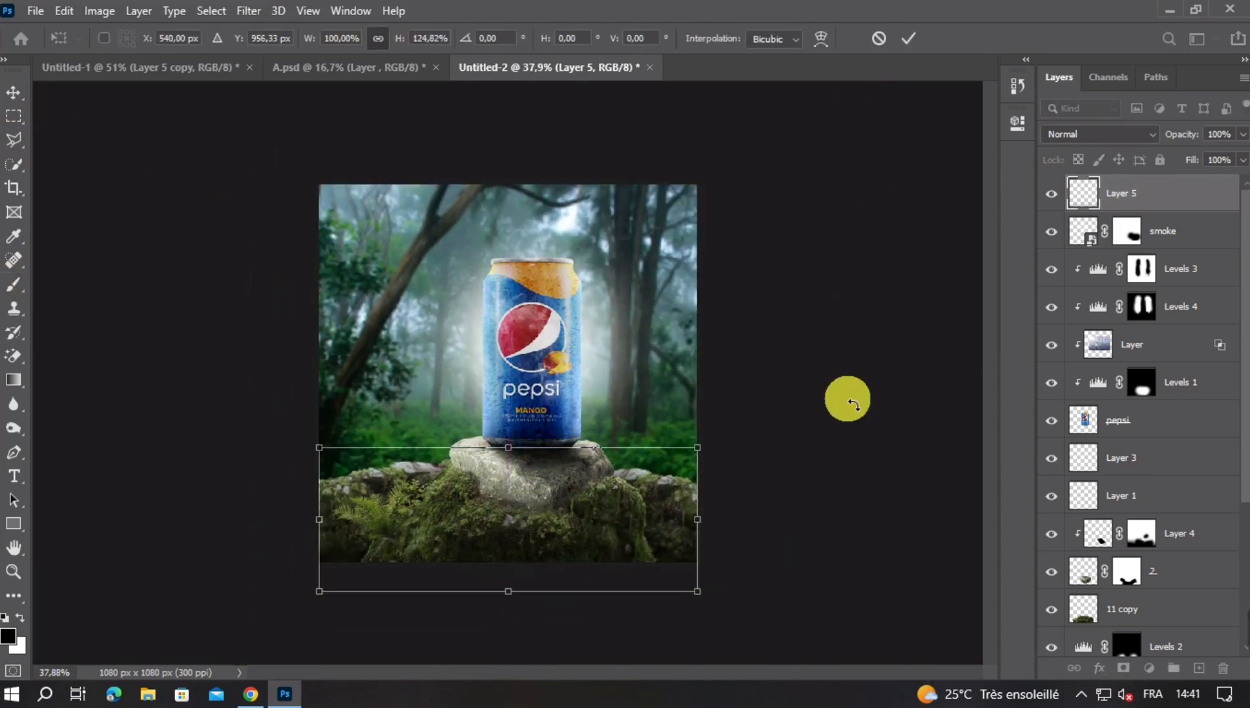
key("Return")
key("ctrl+minus")
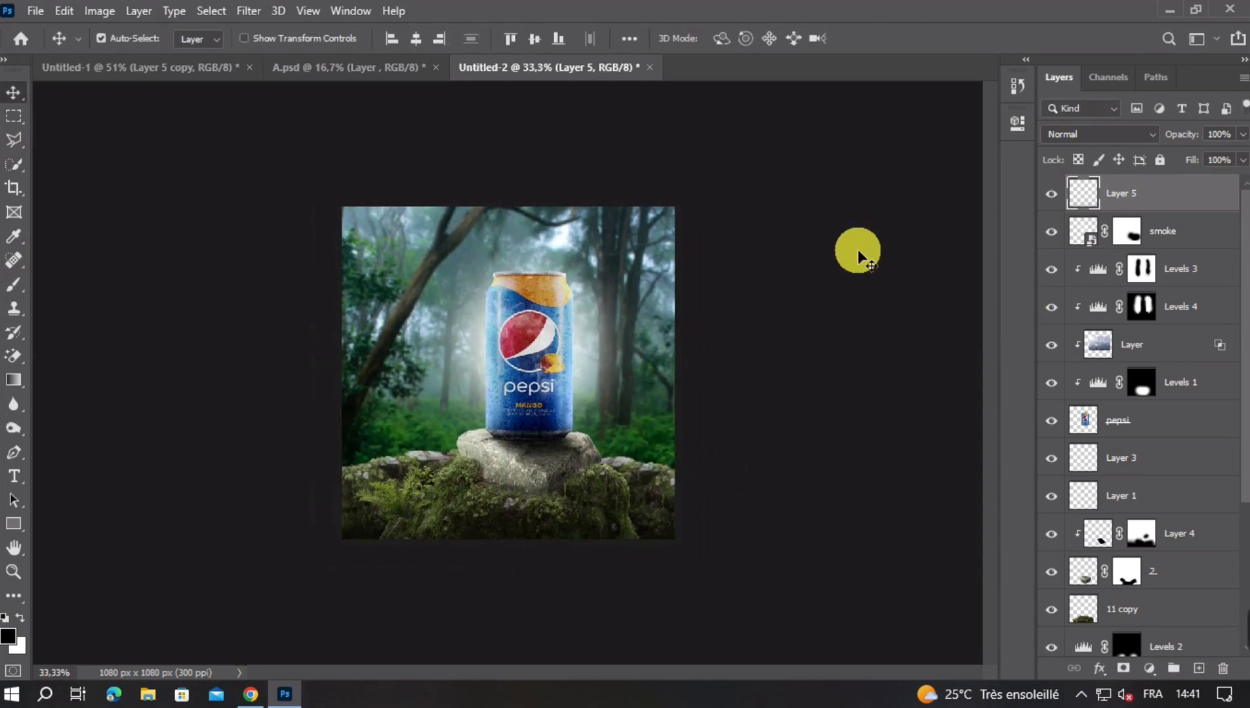
key("ctrl+plus")
Burn the midtones of the can on the pepsi layer with a soft brush at 100% exposure
left_click(551, 340)
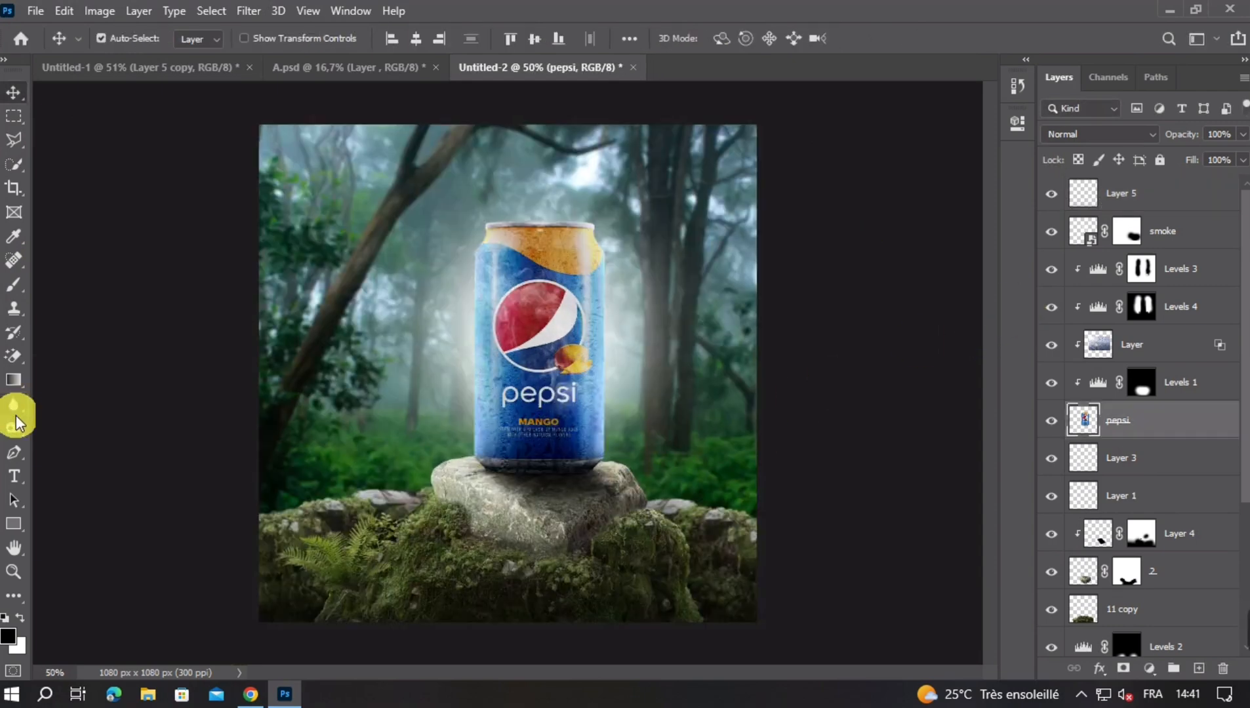
left_click(14, 428)
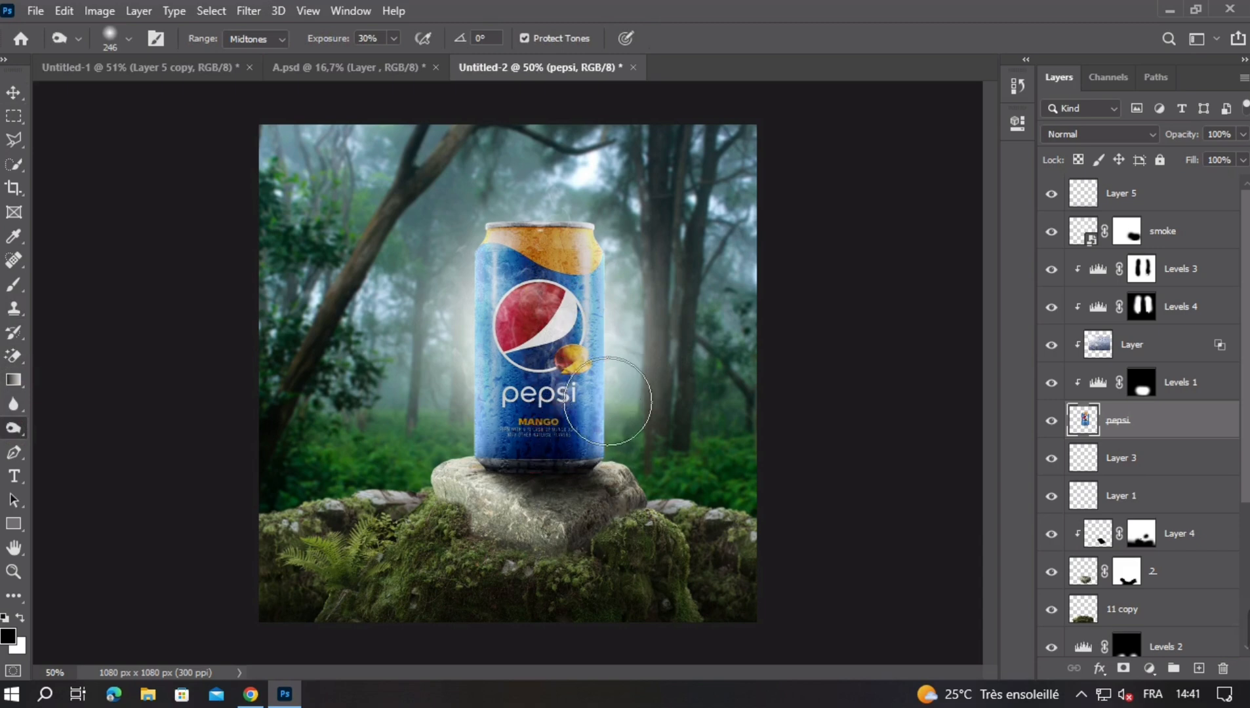
left_click_drag(331, 41, 536, 43)
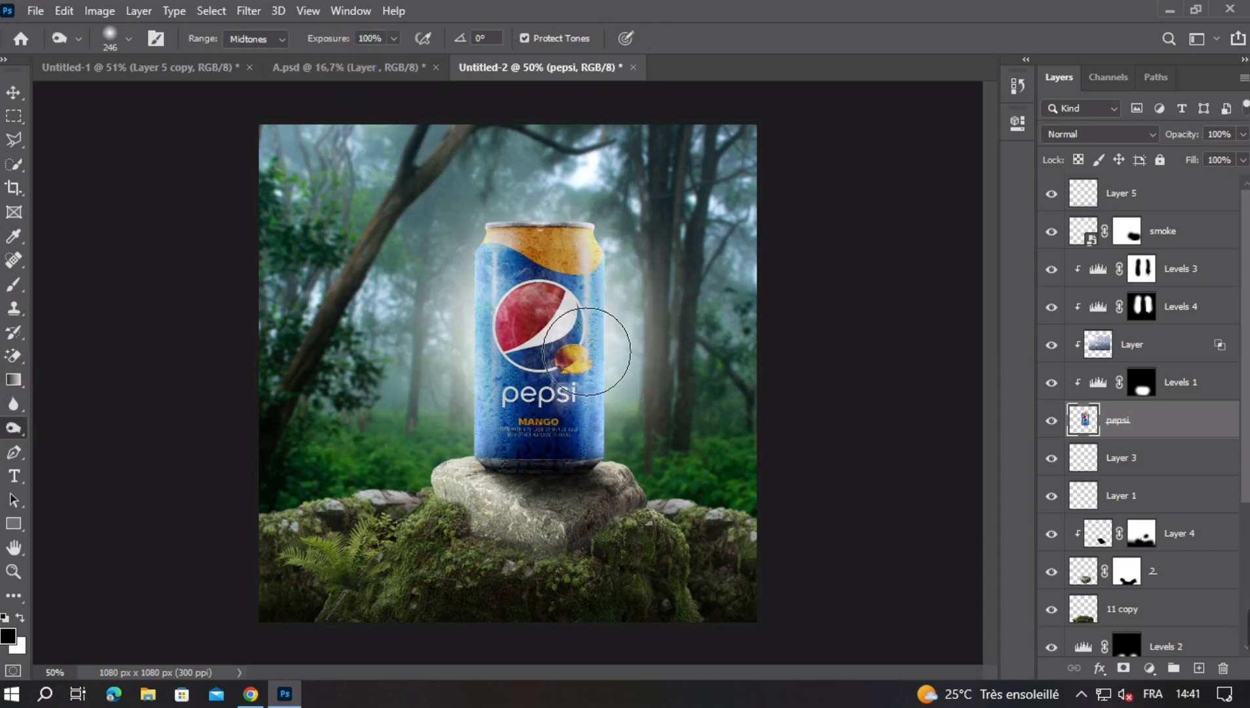
left_click(614, 530)
left_click(580, 282)
left_click(575, 247)
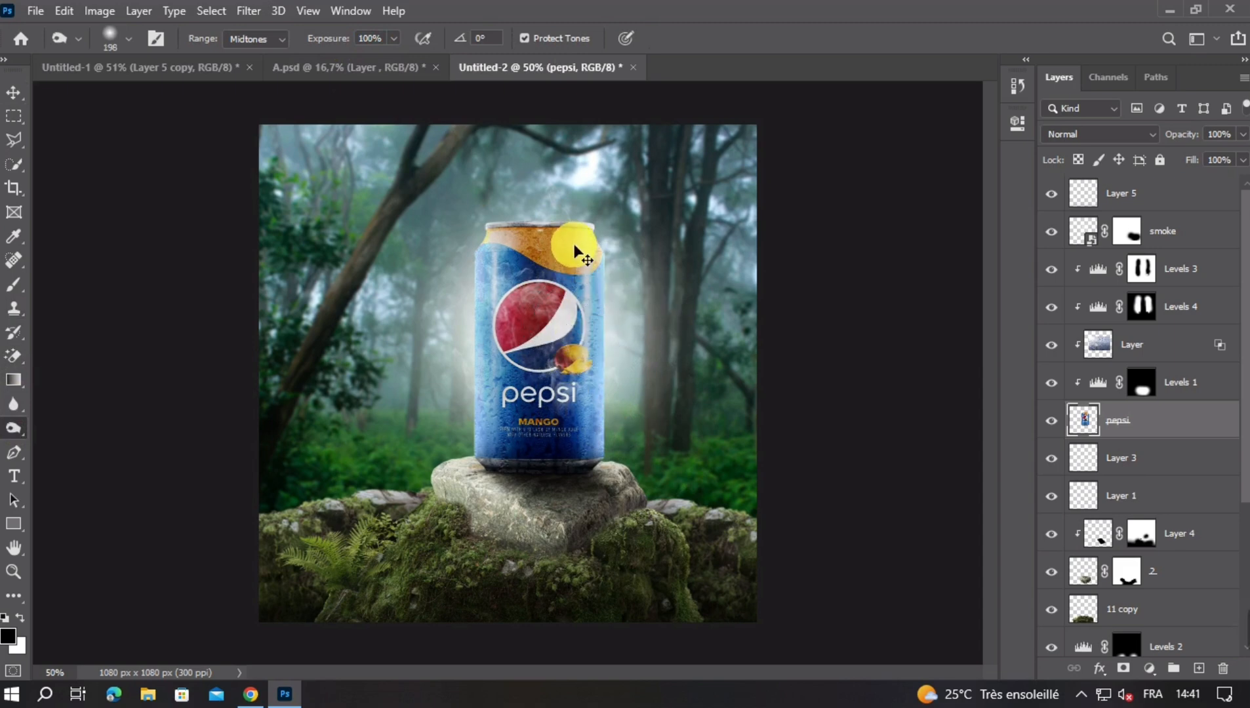
Continue burning the can's midtones with a soft size 302 brush at 50% exposure and deselect the pepsi layer
left_click_drag(605, 286, 613, 364)
left_click(535, 277)
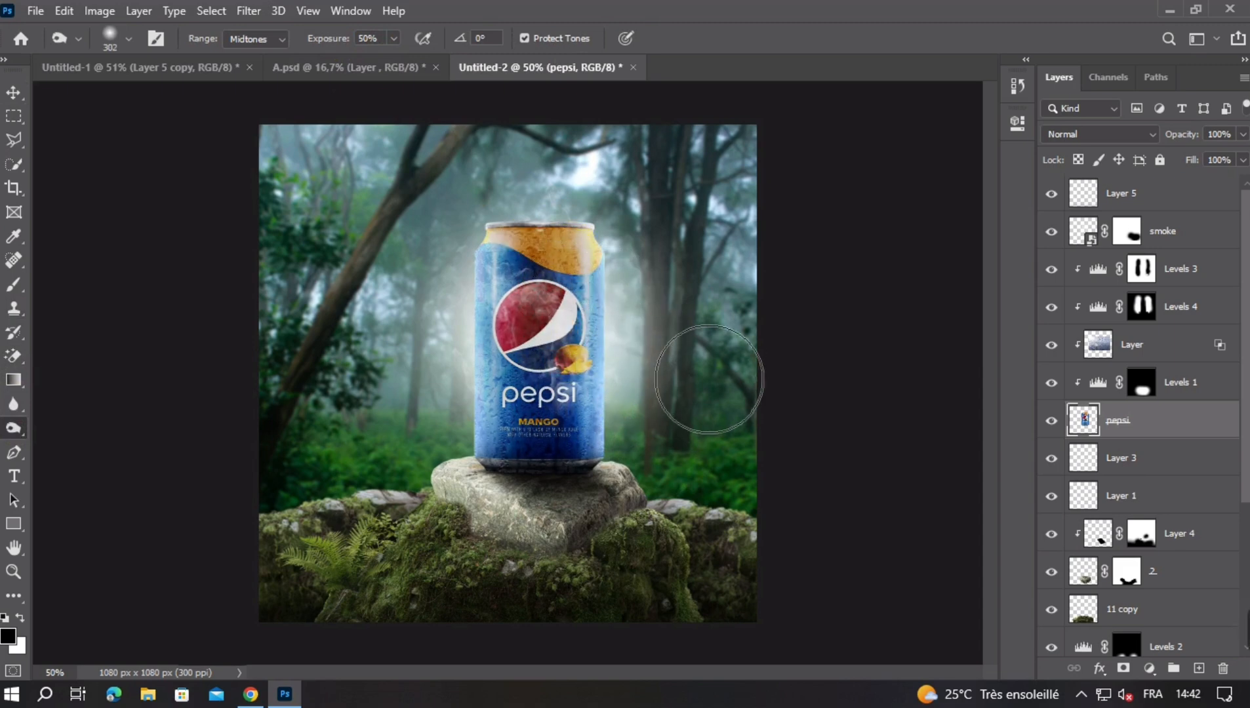
left_click(778, 362)
left_click(523, 364)
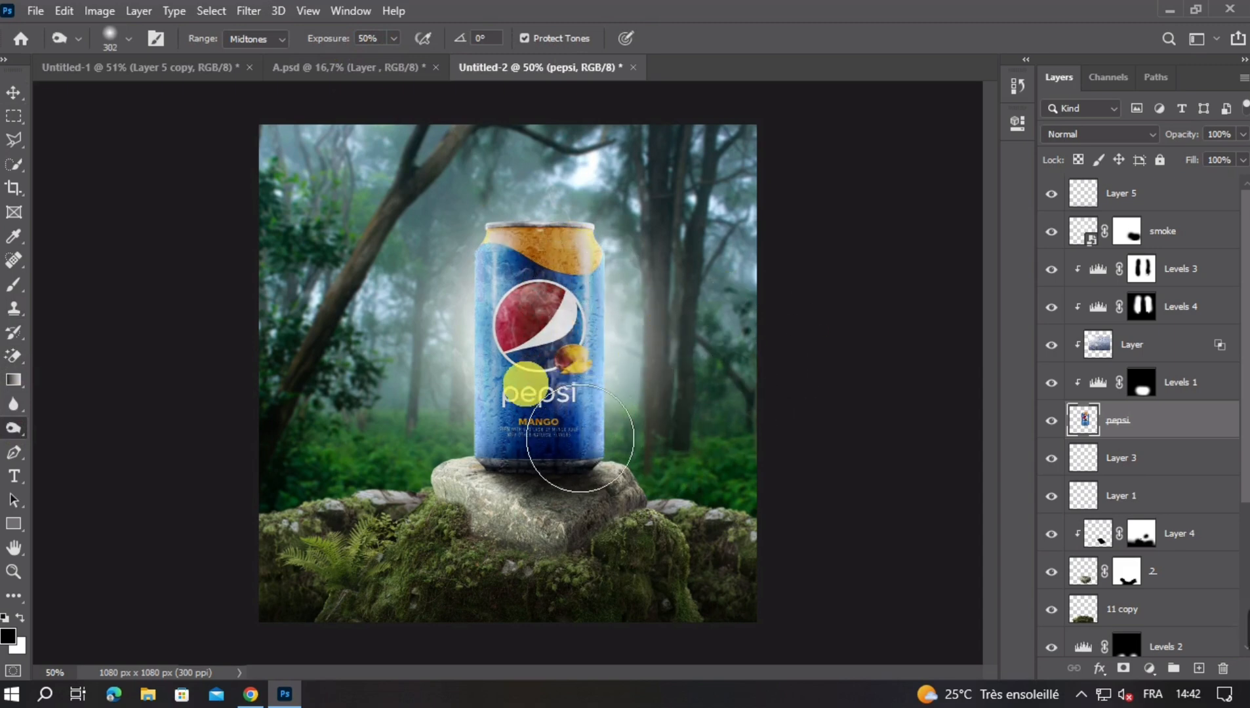
left_click(11, 98)
left_click(204, 278)
key("ctrl+minus")
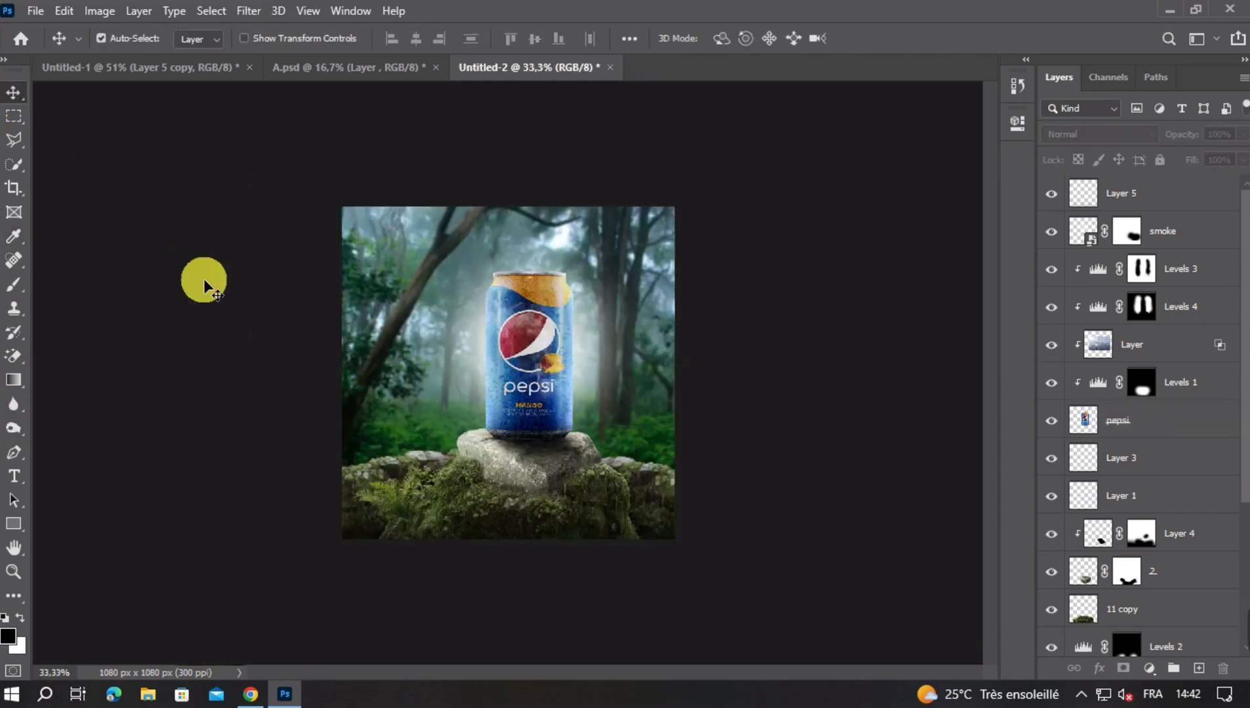
key("ctrl+plus")
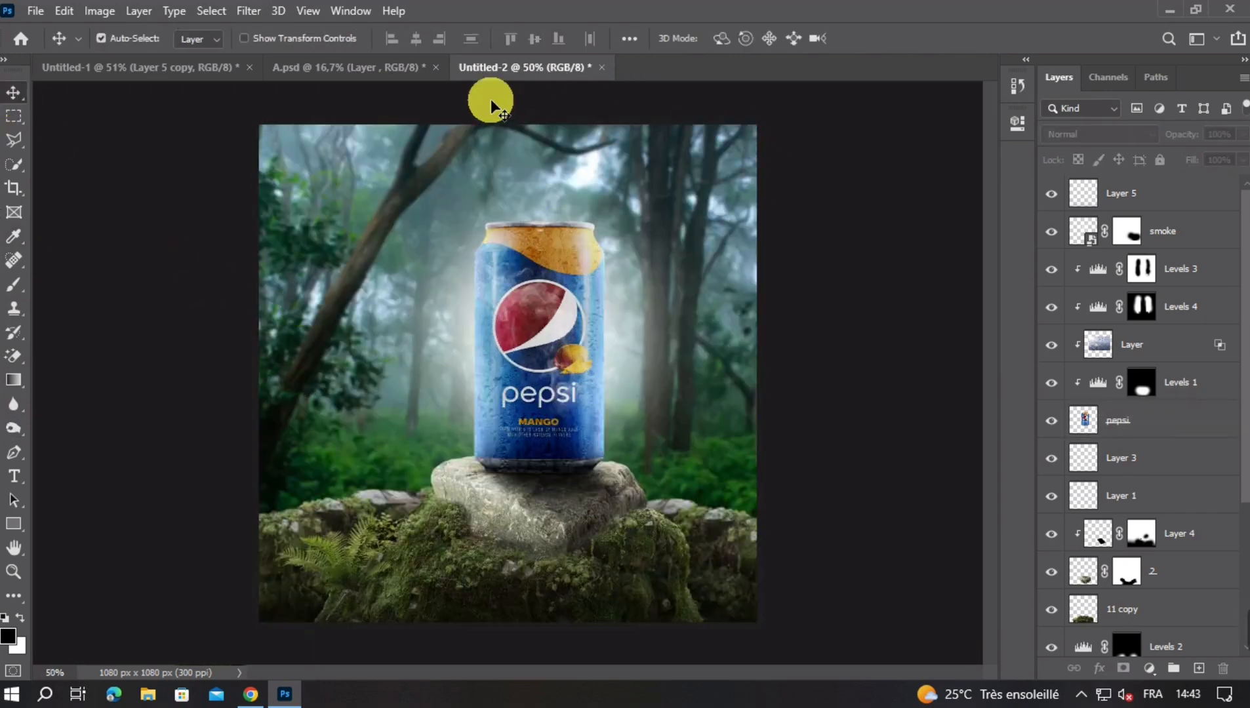
Copy the yellow butterfly from A.psd into the can composite and place its layer between Layer 5 copy and forest background layer 1
left_click(383, 58)
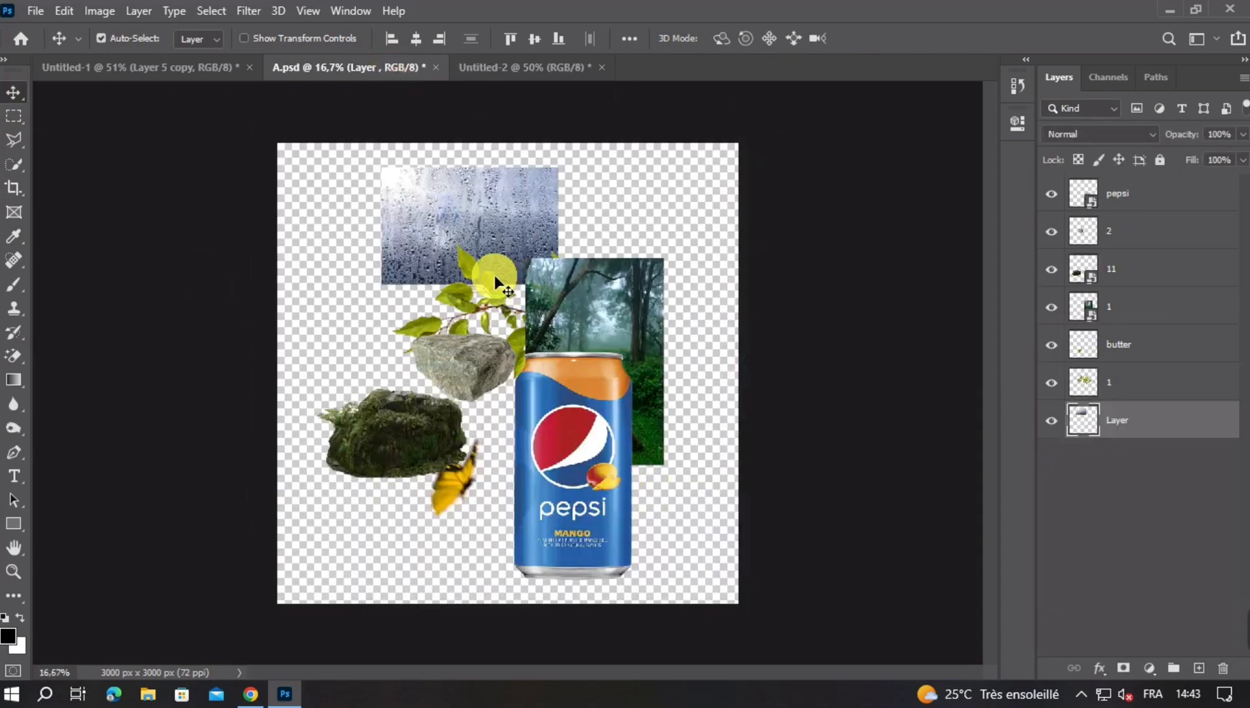
left_click_drag(433, 499, 668, 369)
left_click_drag(1054, 413, 1127, 538)
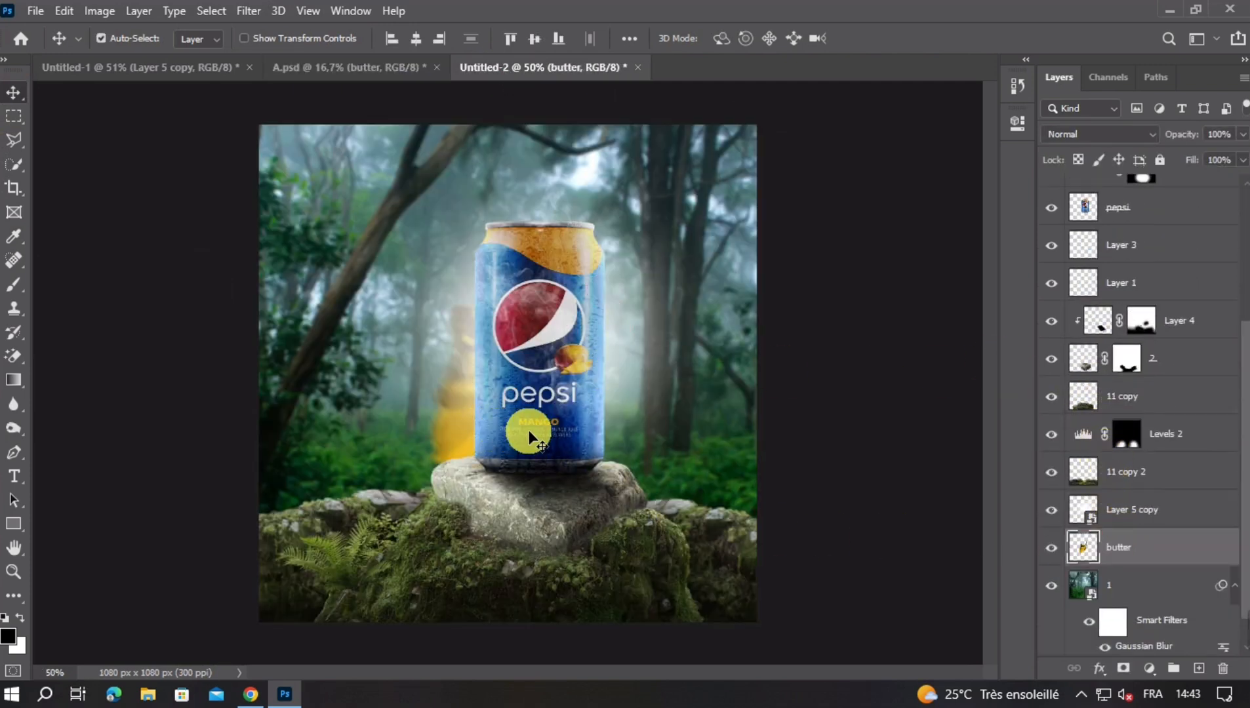
Scale the butterfly down to a small size and place it in the mist to the left of the can
key("ctrl+t")
left_click_drag(603, 379, 423, 315)
key("Return")
left_click(430, 318)
Duplicate the butterfly layer and move the copy to the right side of the can
key("ctrl")
key("ctrl+j")
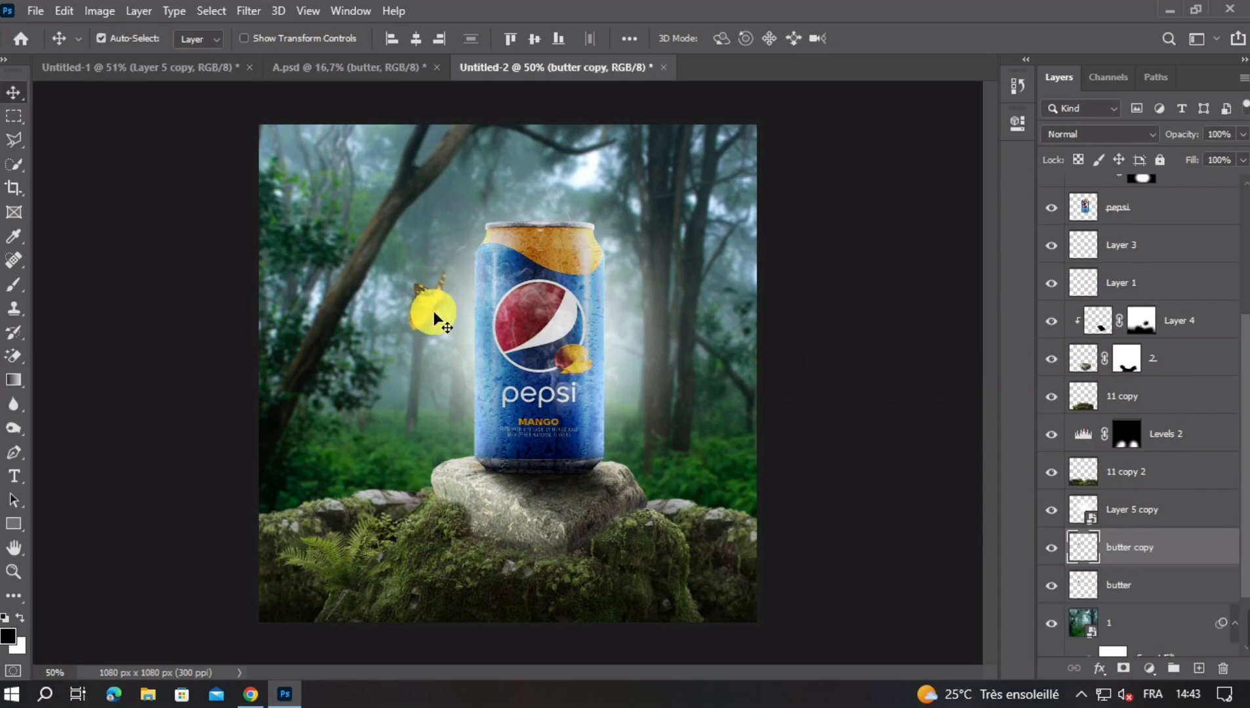
left_click_drag(433, 320, 645, 404)
Flip the butterfly copy horizontally, rotate it slightly and nudge it into position beside the can's lower half
key("ctrl+t")
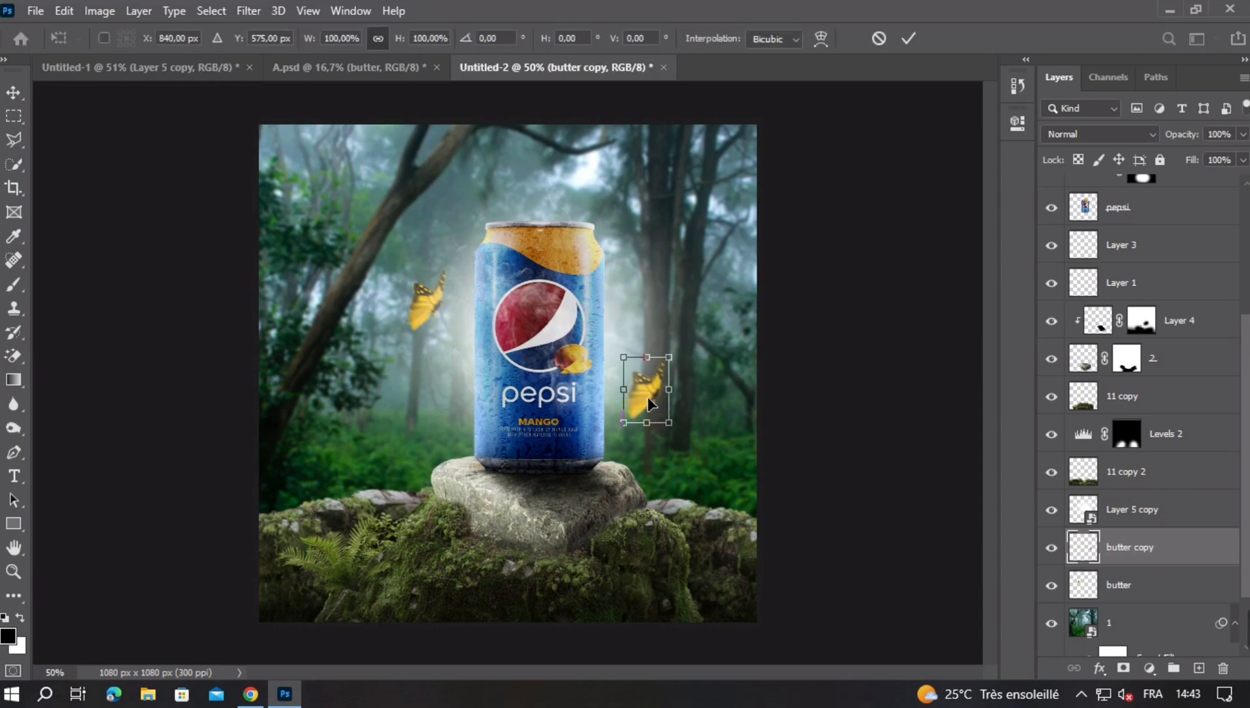
right_click(646, 410)
left_click(672, 368)
mouse_move(687, 407)
left_mouse_down()
mouse_move(682, 419)
mouse_move(675, 400)
mouse_move(677, 409)
left_mouse_up()
key("Return")
key("ctrl")
left_click_drag(646, 392, 649, 391)
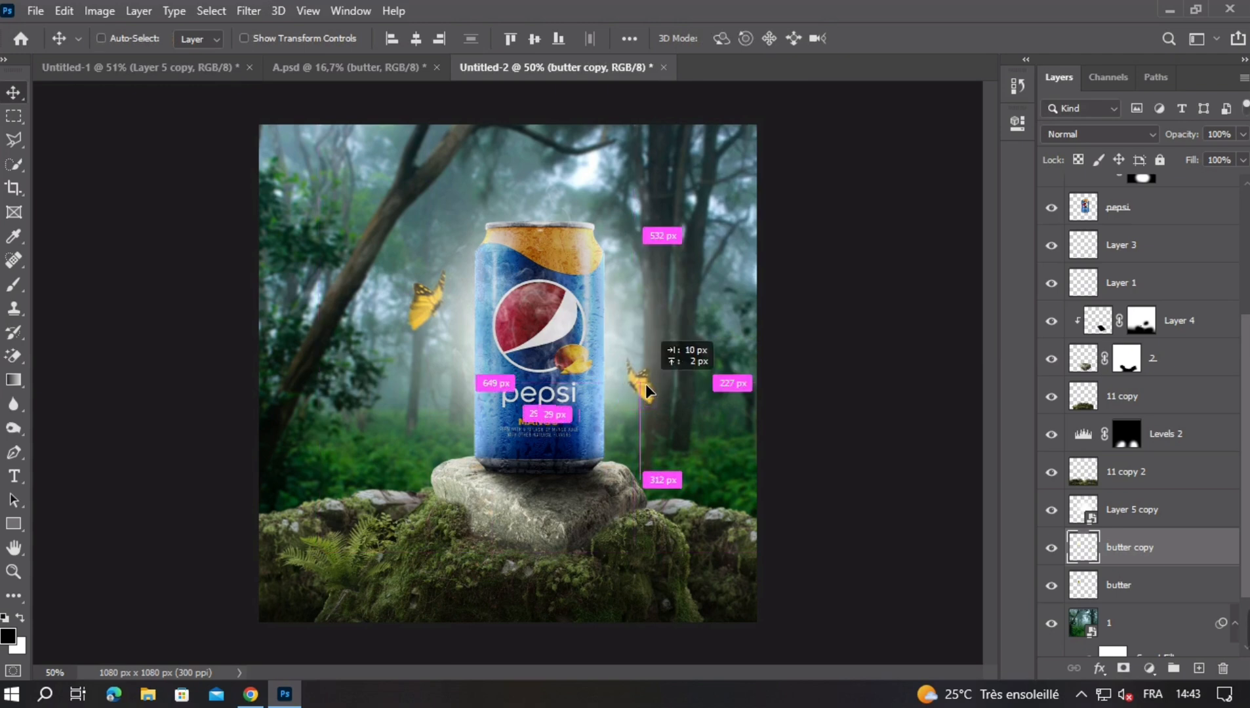
Select the butter layer and nudge the butterfly in the mist slightly closer to the can
left_click(426, 309)
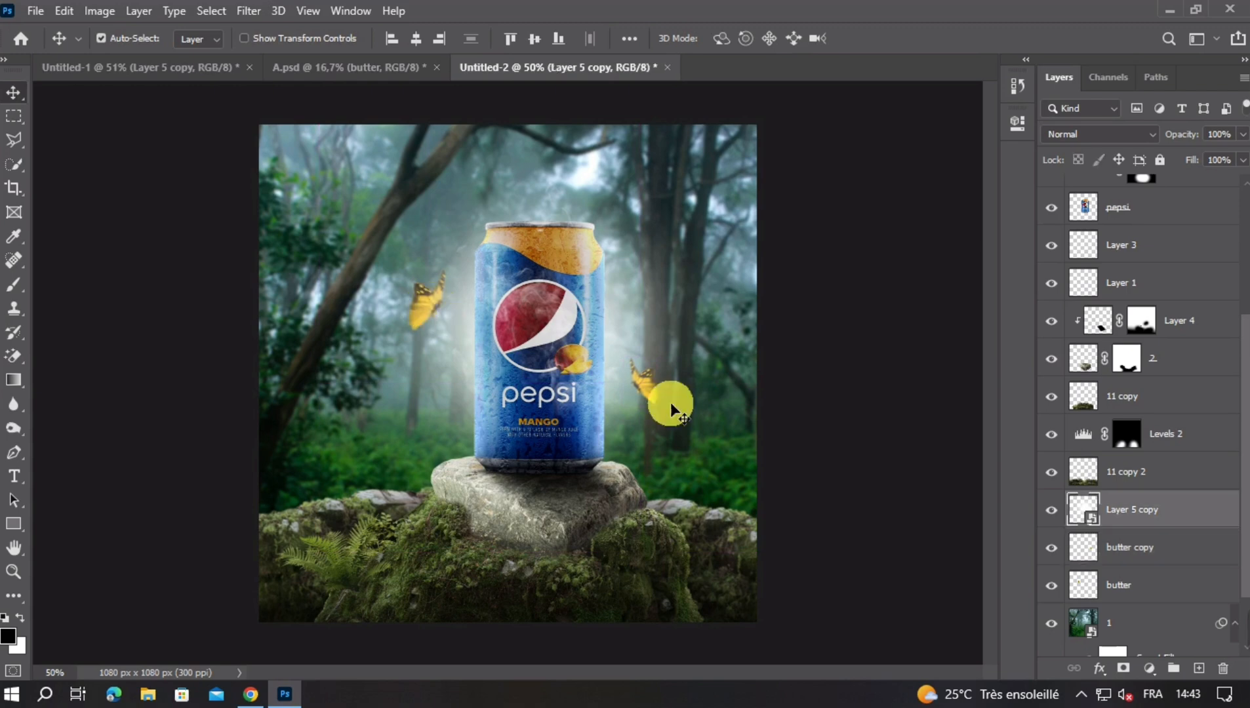
left_click(1125, 545)
left_click(1116, 585)
mouse_move(424, 321)
left_mouse_down()
mouse_move(479, 358)
mouse_move(429, 316)
left_mouse_up()
key("ctrl+minus")
key("ctrl+minus")
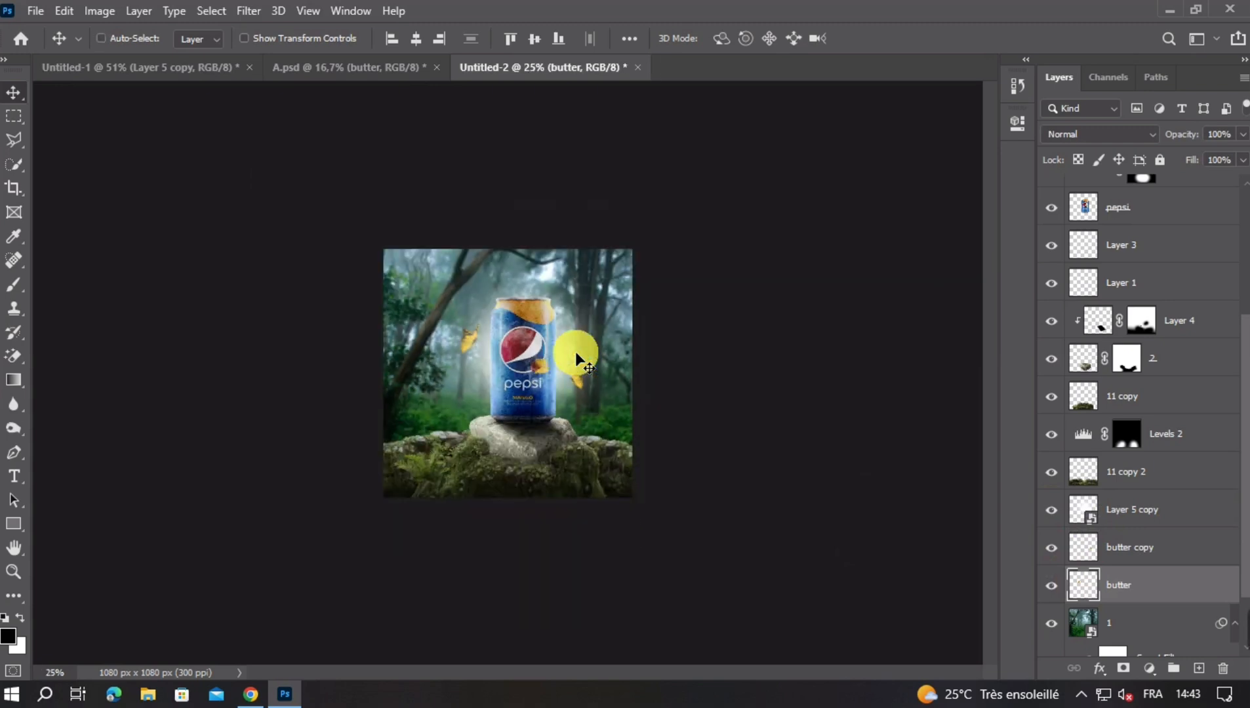
key("ctrl+plus")
key("ctrl+plus")
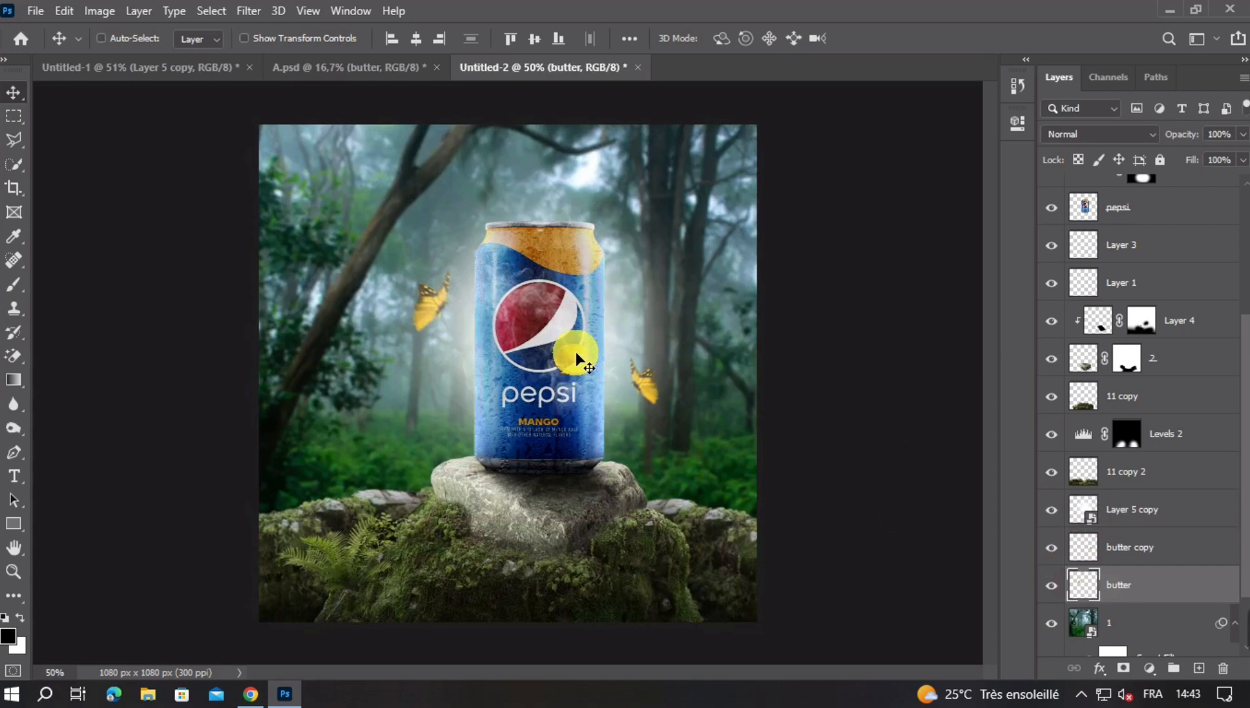
key("ctrl+minus")
key("ctrl+plus")
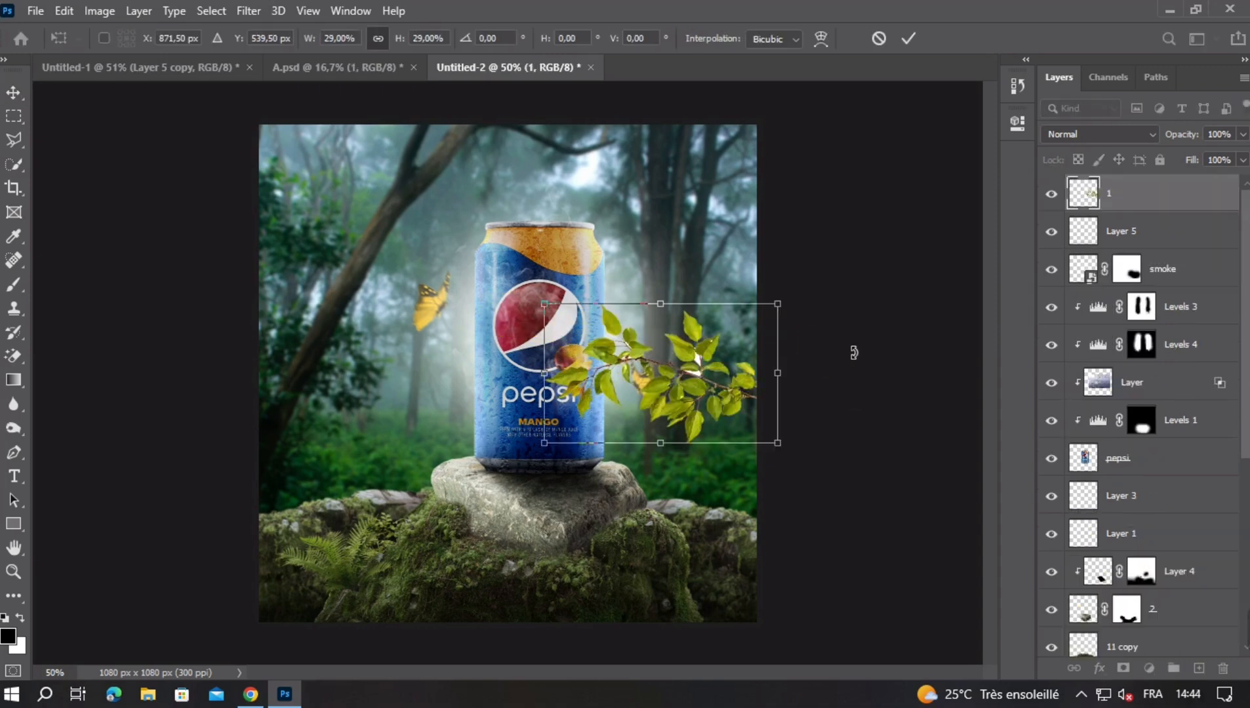
Rotate the leafy branch about -33.9° and place it in the image's upper-right corner
left_click_drag(854, 351, 818, 278)
left_click_drag(699, 375, 790, 150)
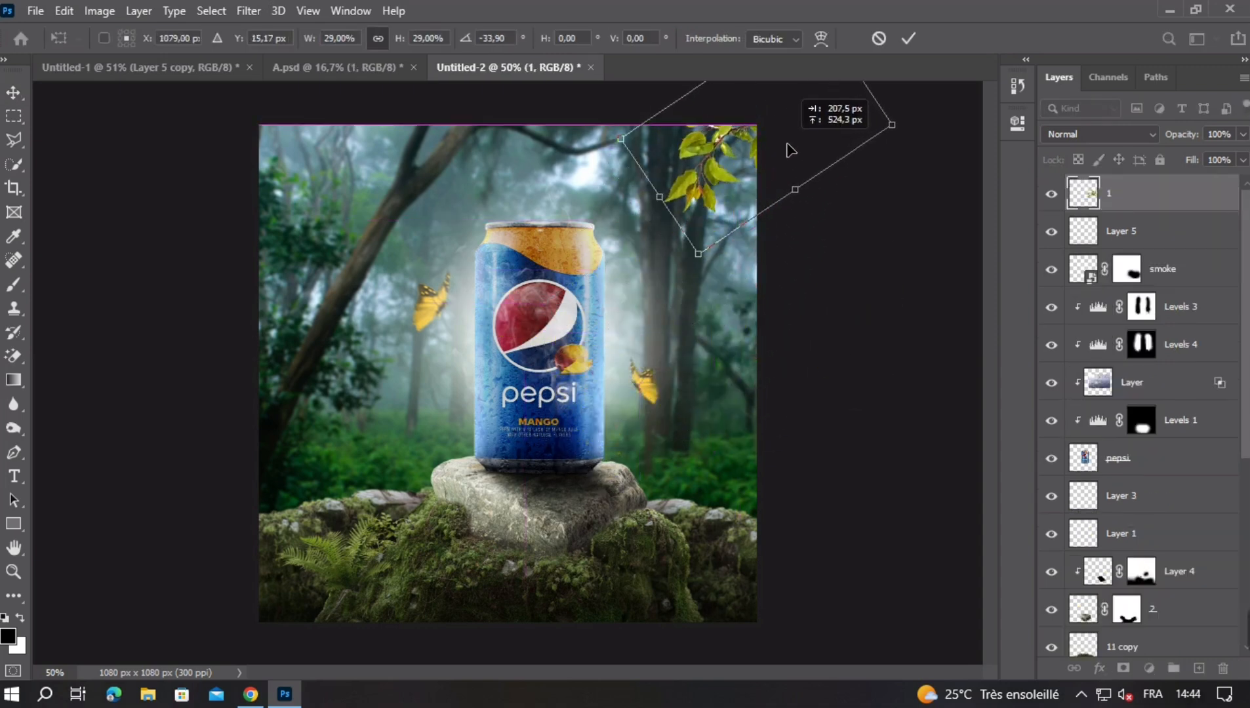
key("Return")
Compare the branch placement with the Untitled-1 composite and fine-tune the upper-right branch in Untitled-2
left_click(189, 68)
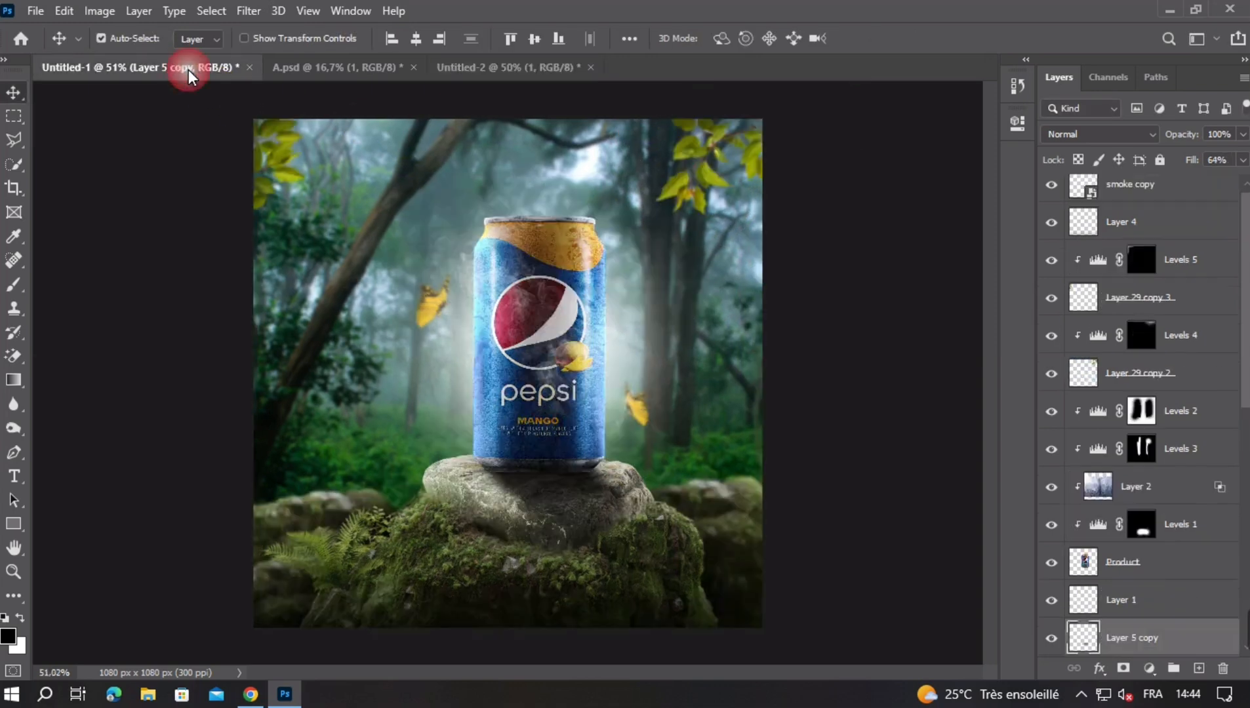
left_click(563, 66)
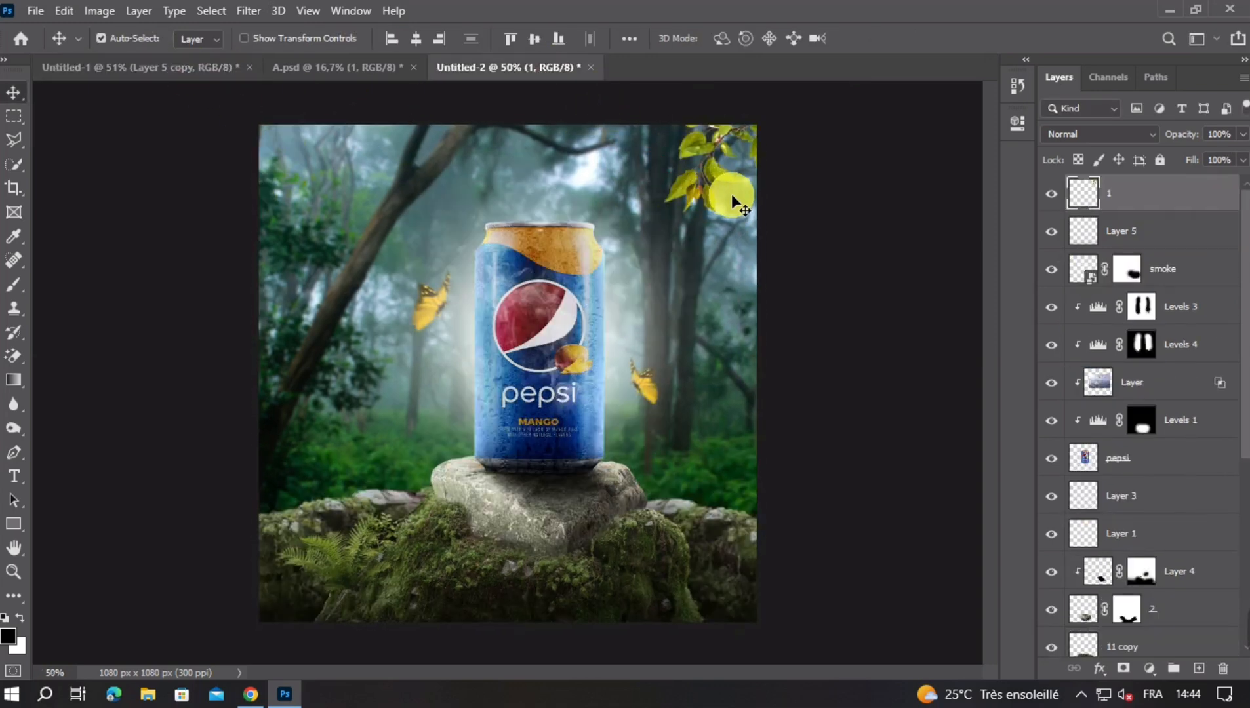
key("ctrl+t")
mouse_move(683, 209)
left_mouse_down()
mouse_move(698, 195)
mouse_move(700, 226)
left_mouse_up()
key("Return")
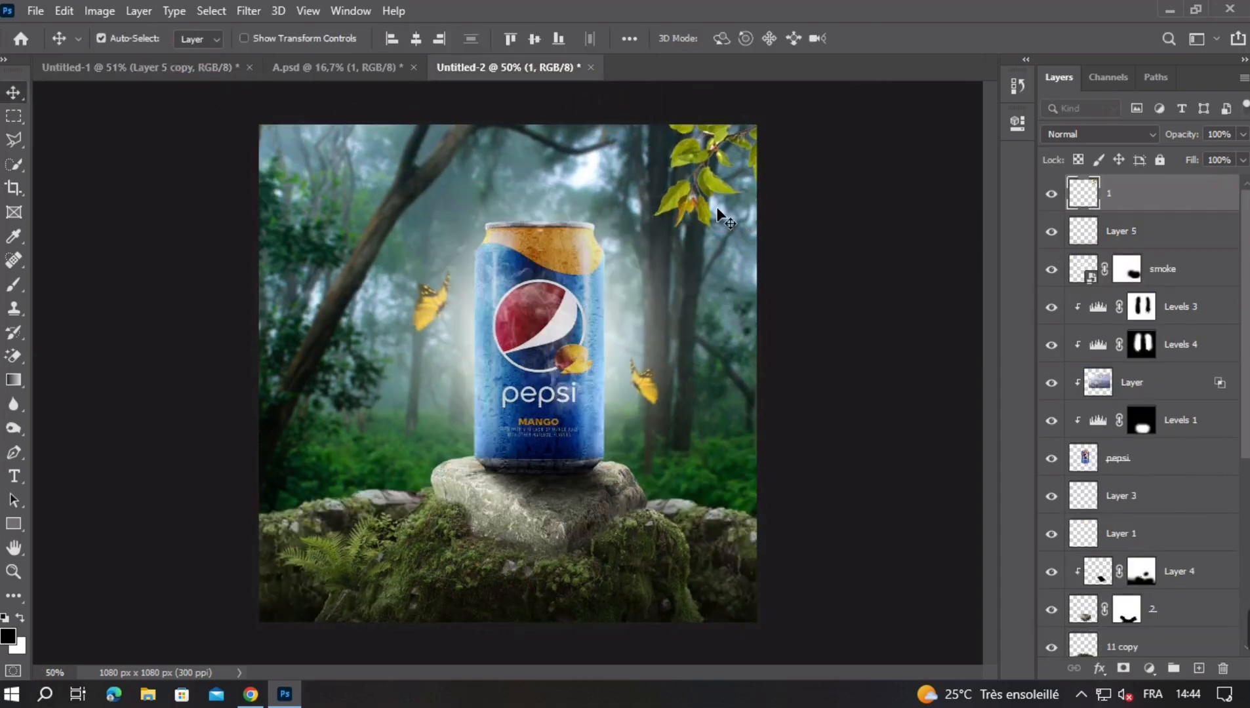
Duplicate the leafy branch layer, flip the copy, and move and rotate it into the image's upper-left corner
key("ctrl+j")
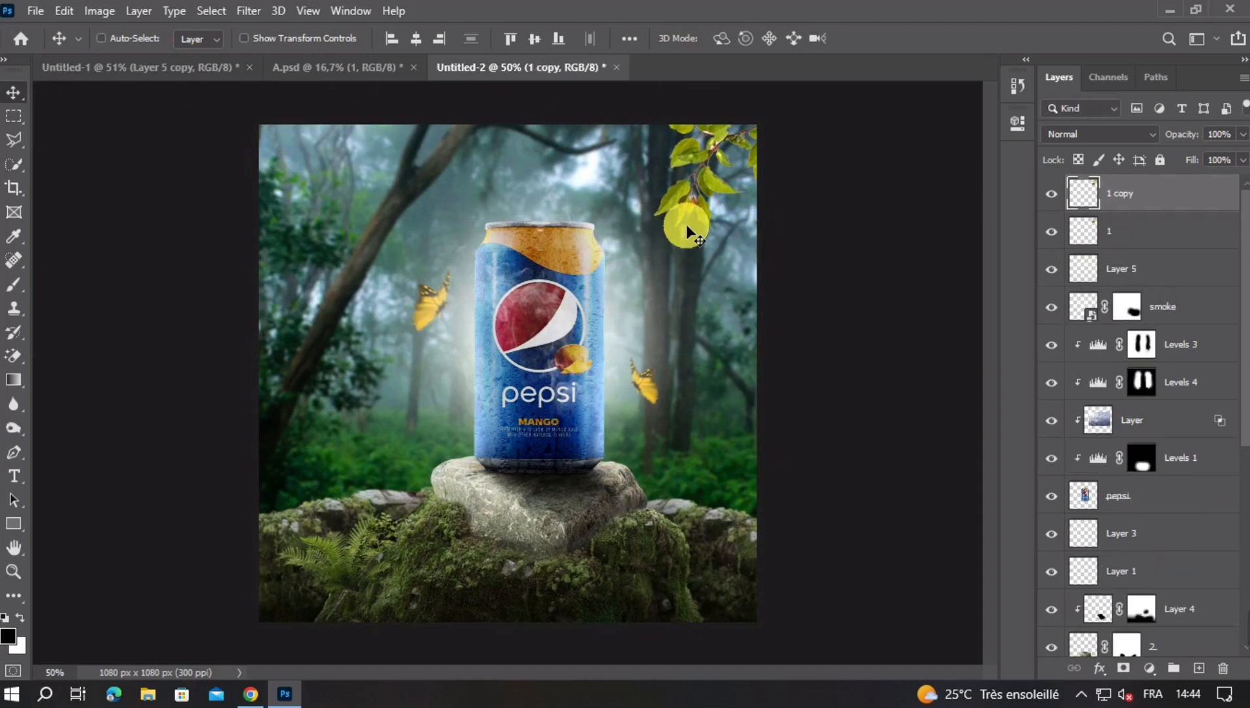
left_click_drag(709, 193, 458, 252)
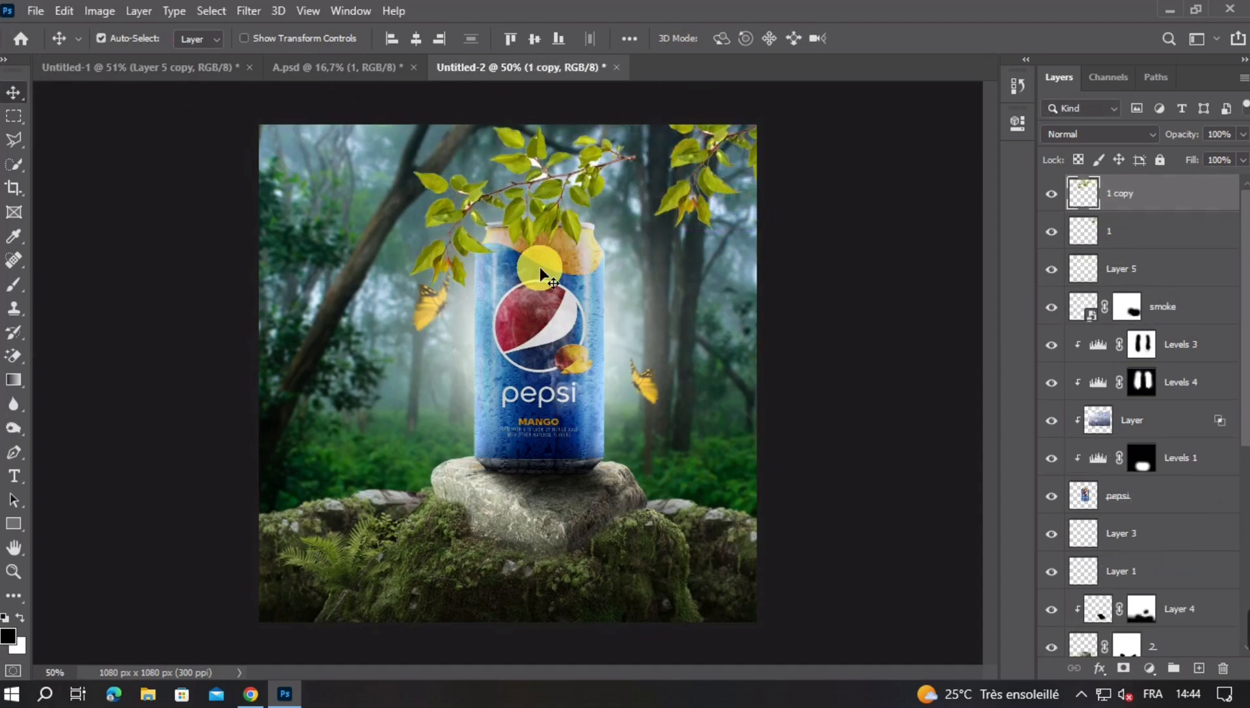
key("ctrl+t")
right_click(479, 226)
left_click(543, 541)
left_click_drag(512, 209, 274, 182)
left_click_drag(403, 220, 415, 192)
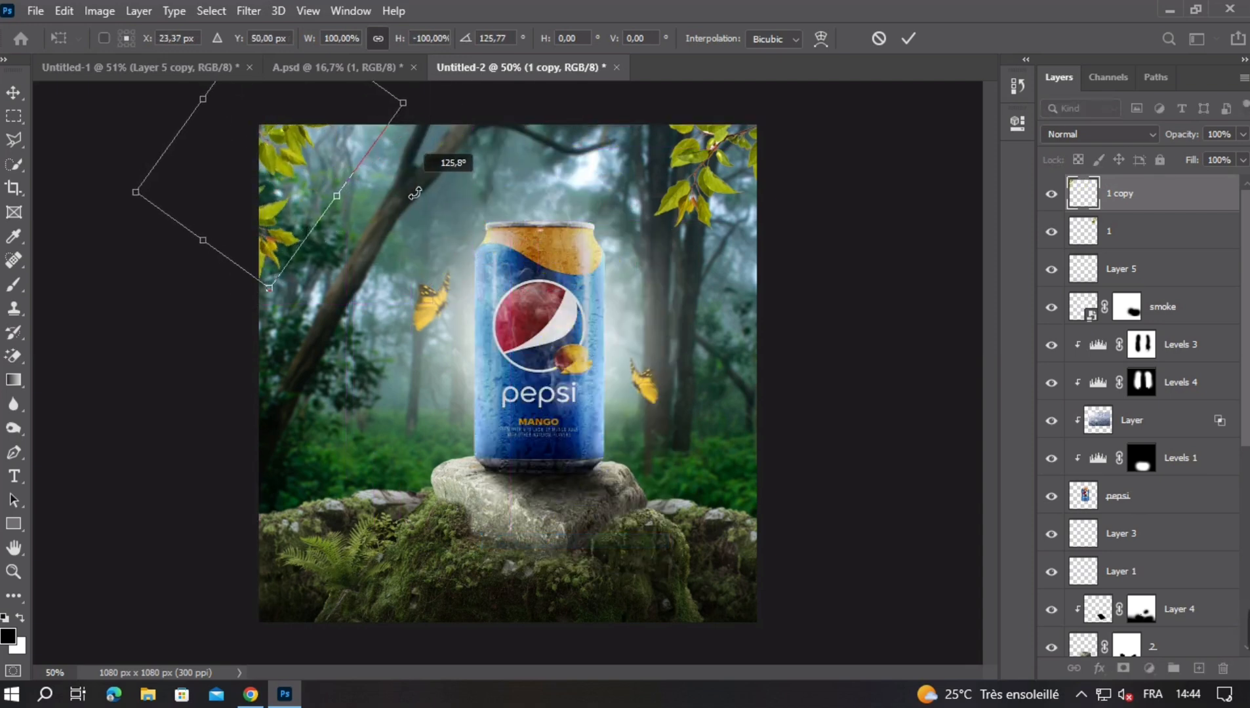
key("Return")
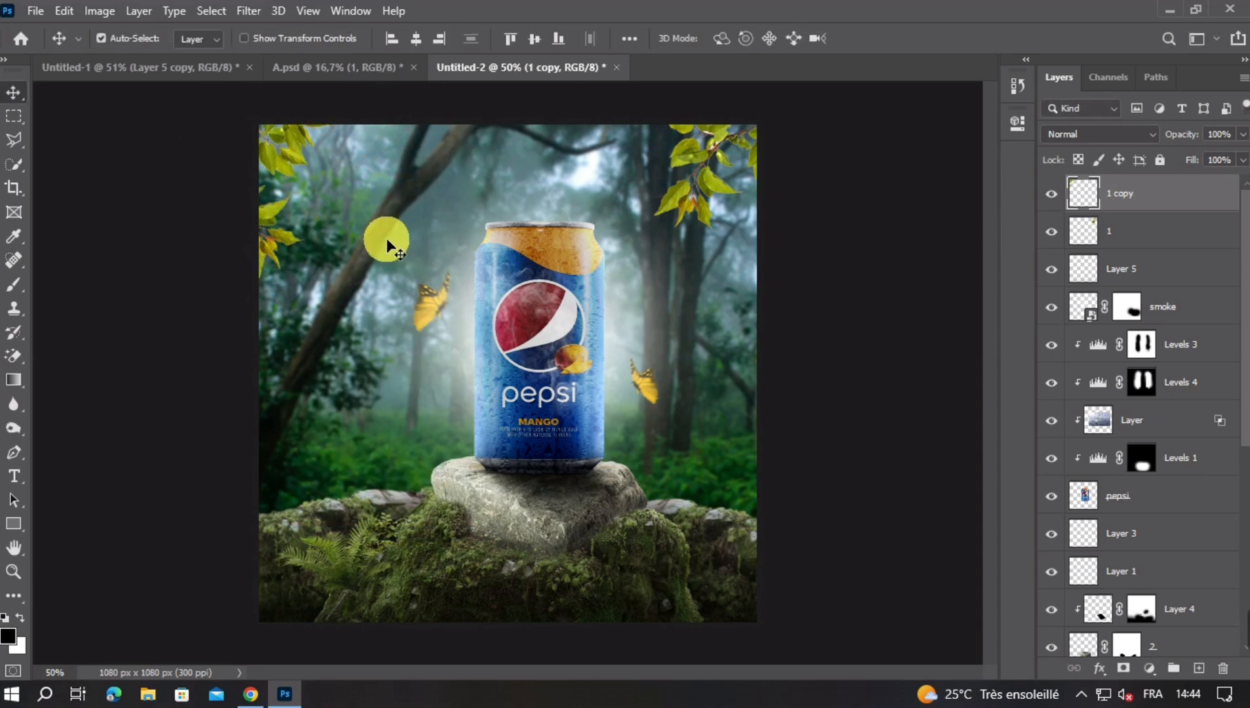
Flip the upper-left branch horizontally and reposition it so its leaves hang into the image corner
key("ctrl+t")
right_click(272, 211)
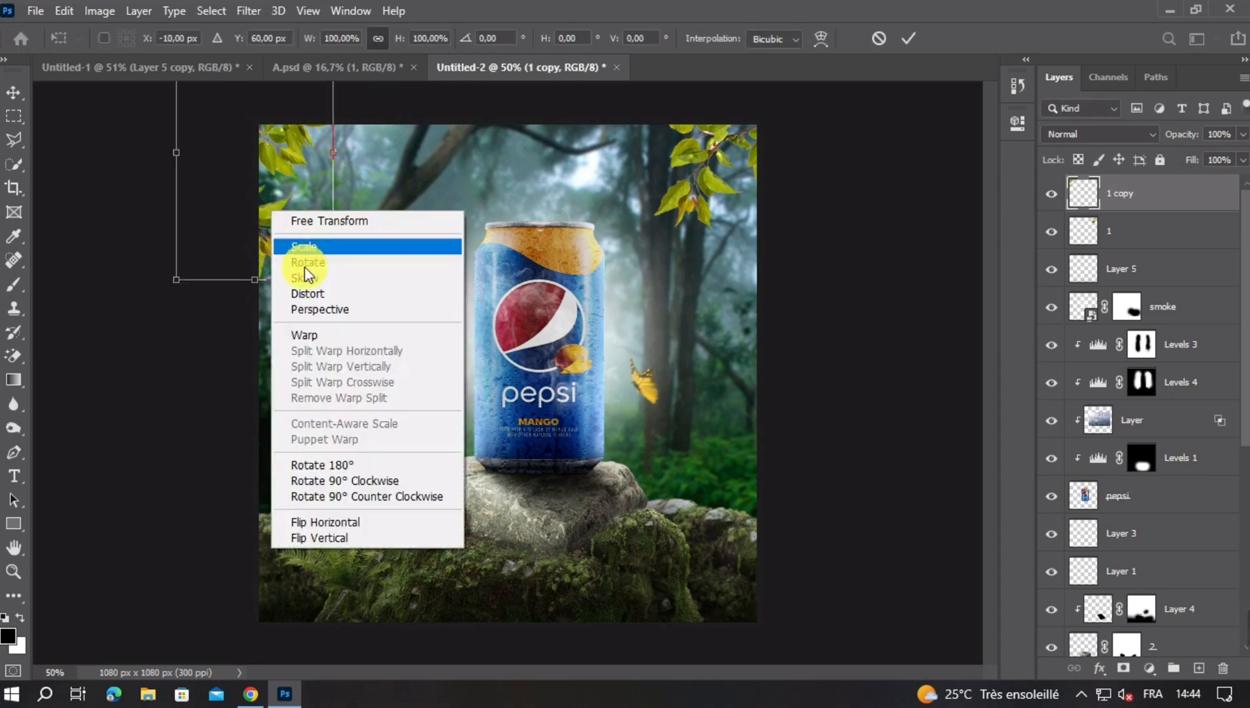
left_click(326, 522)
left_click_drag(296, 217, 316, 207)
key("Return")
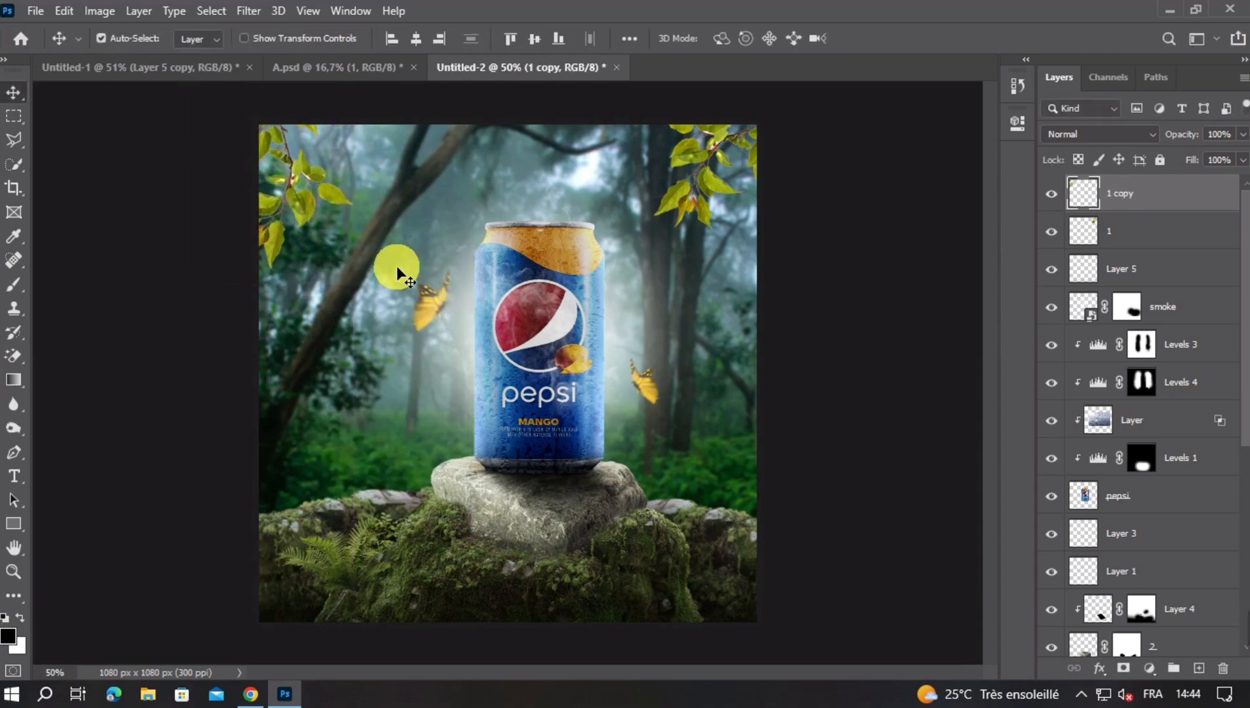
Adjust the upper-left branch with Free Transform so it sits slightly higher in the corner
key("ctrl+t")
left_click_drag(391, 245, 322, 164)
left_click(456, 259)
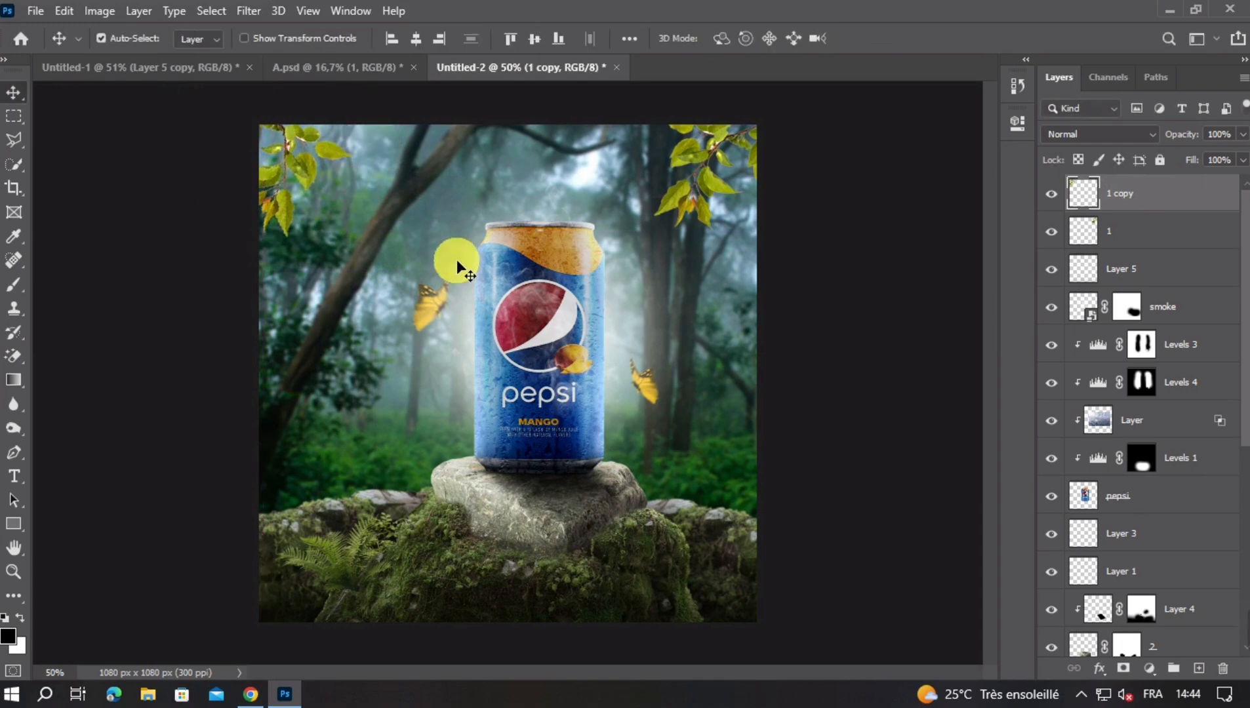
key("ctrl+minus")
key("ctrl+plus")
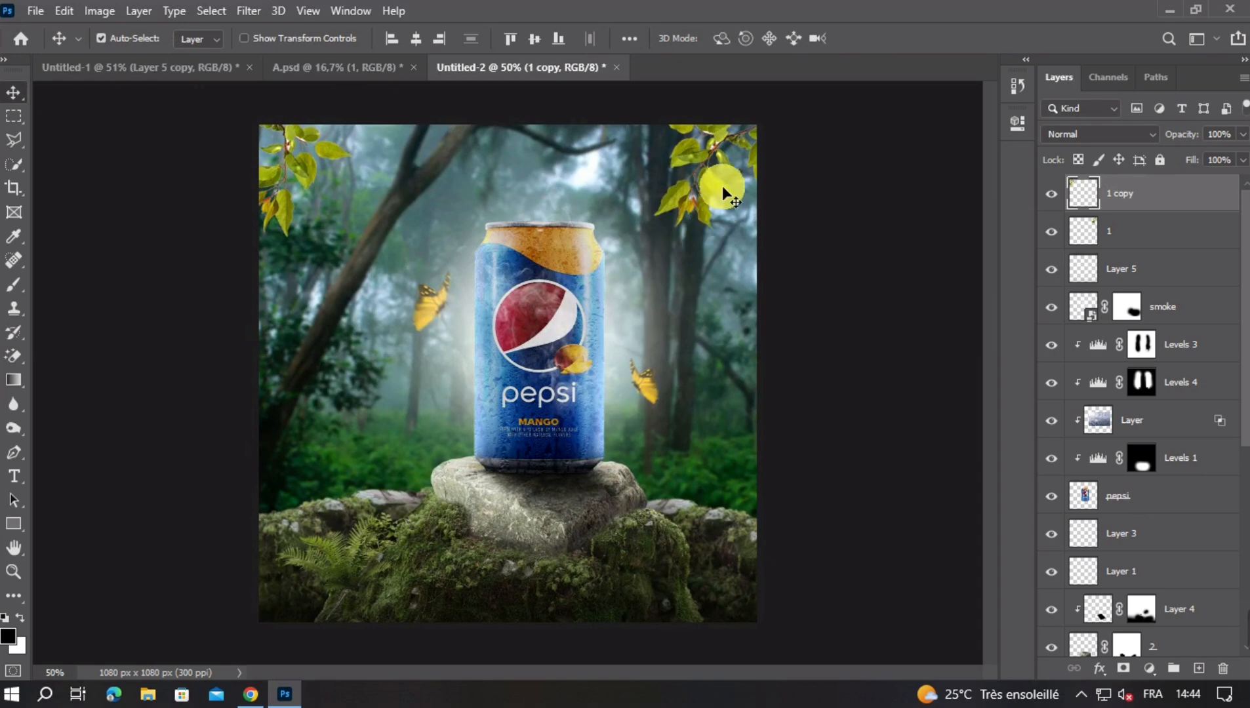
Convert the two branch layers, 1 and 1 copy, together into a single smart object
left_click(1131, 237, "shift")
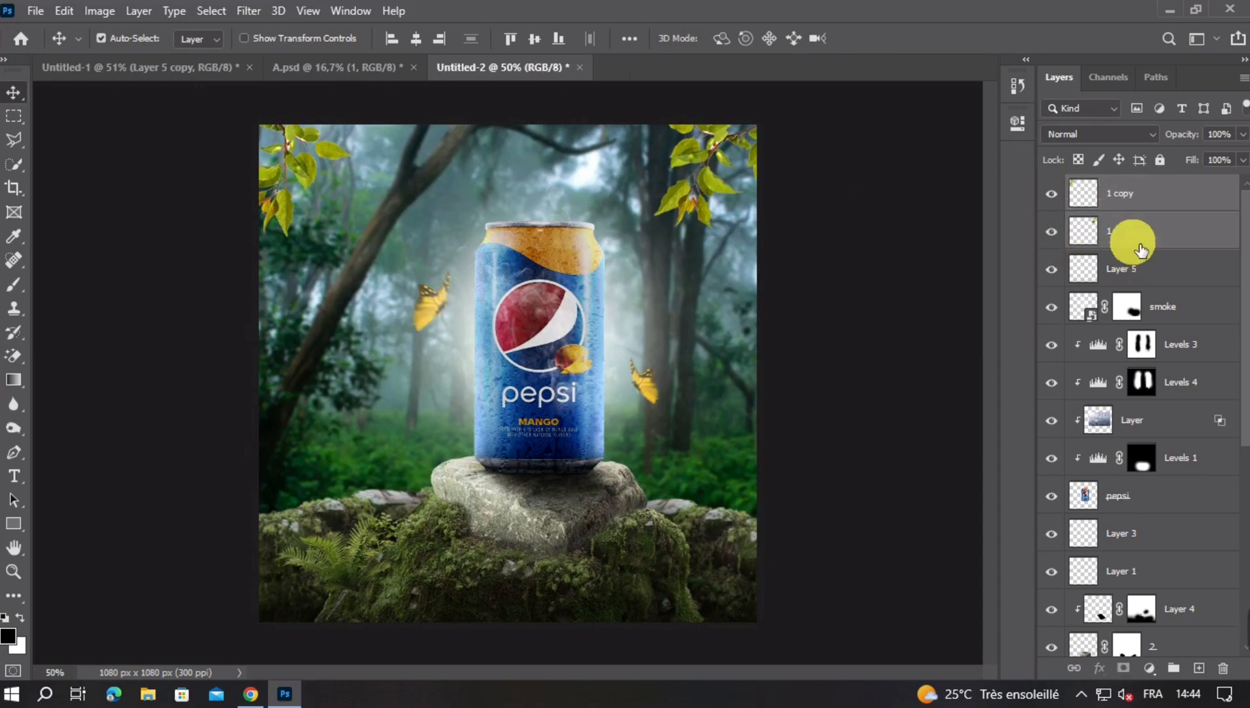
left_click(1050, 235)
left_click(1049, 234)
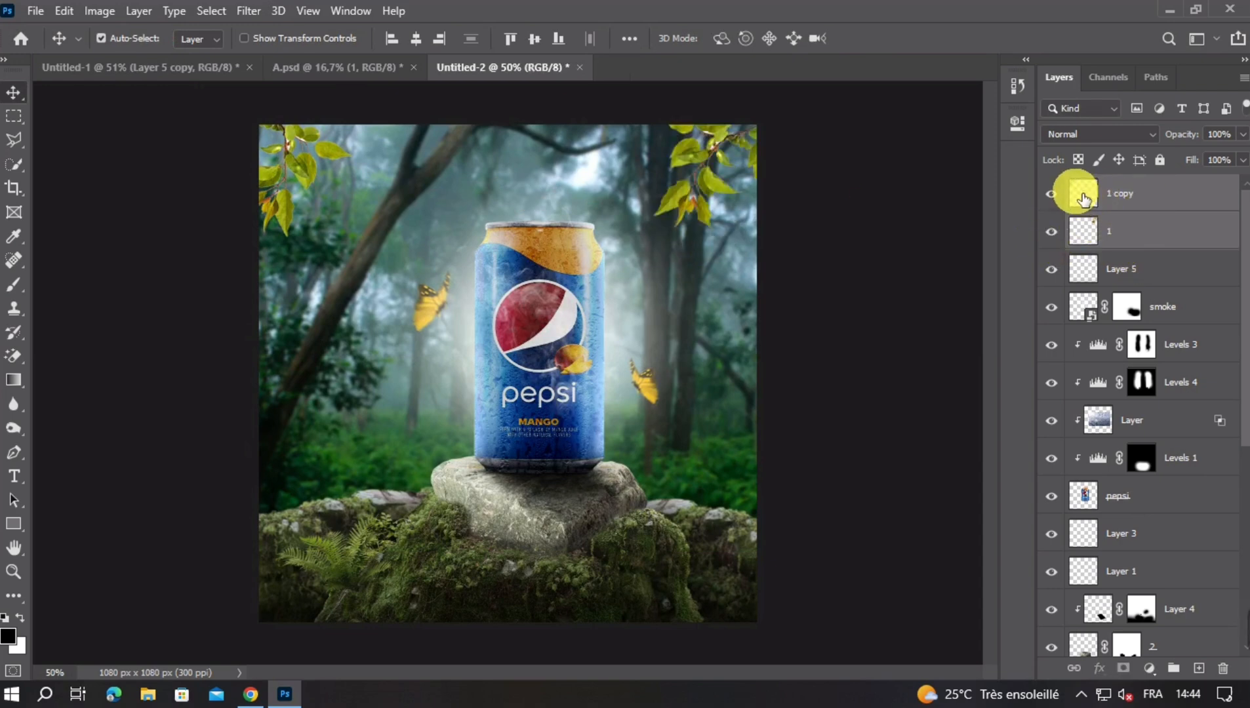
right_click(1157, 213)
left_click(1025, 251)
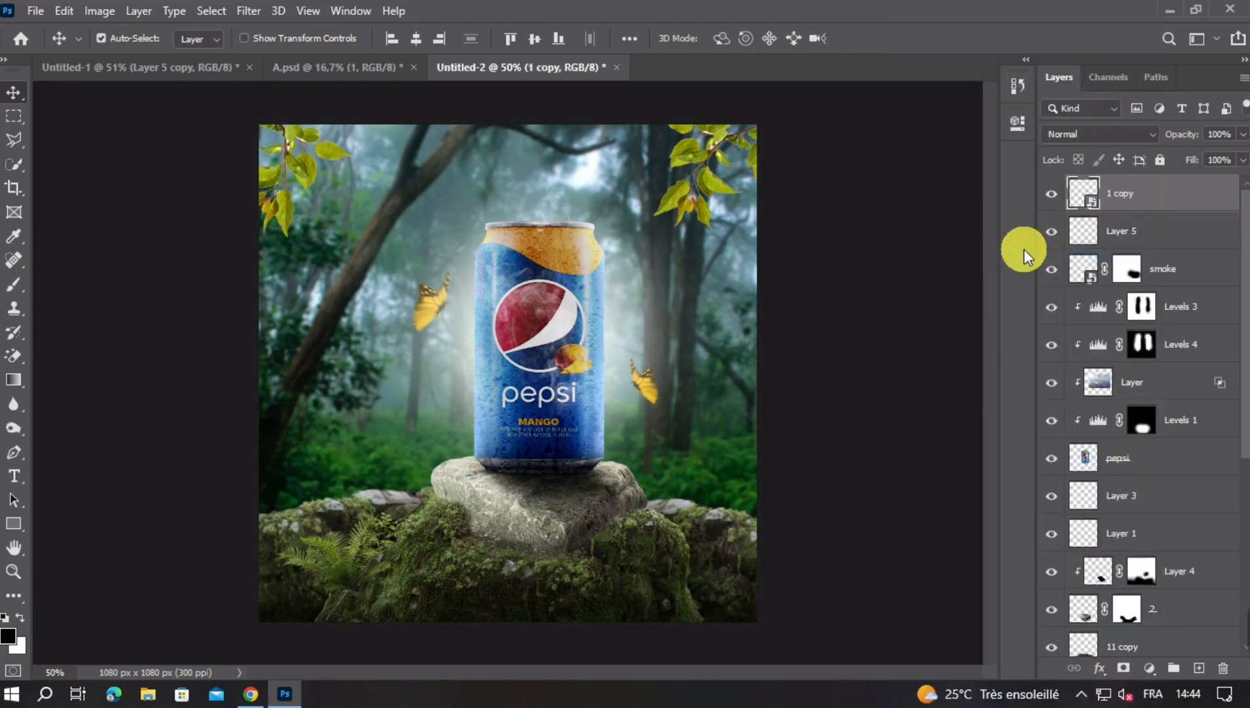
Apply a Gaussian Blur with a radius of 2 pixels to the branches smart object
left_click(248, 11)
mouse_move(288, 222)
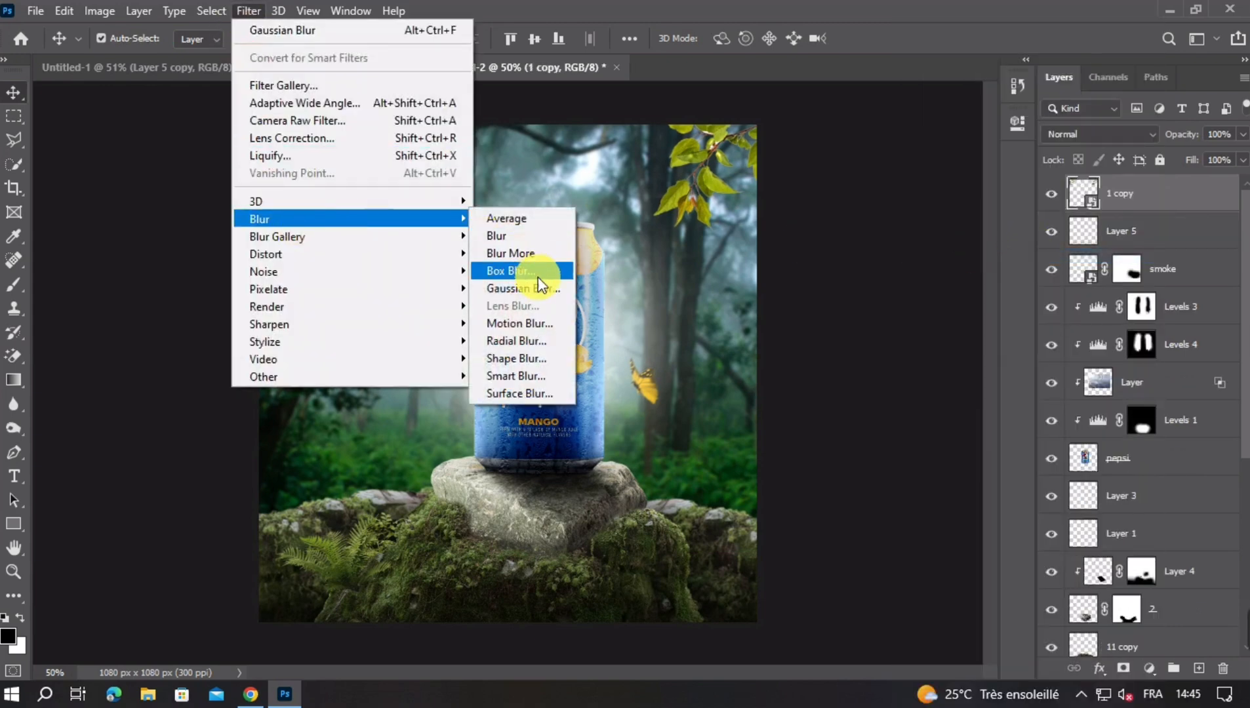
left_click(565, 288)
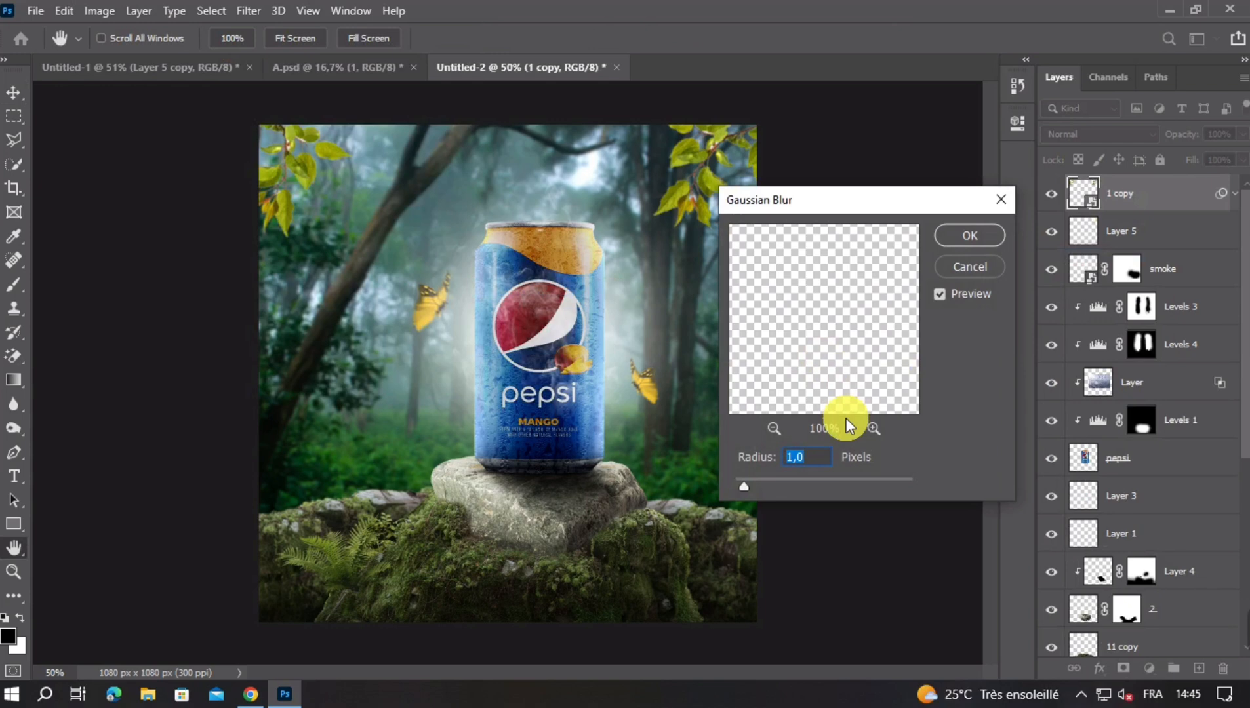
type("2")
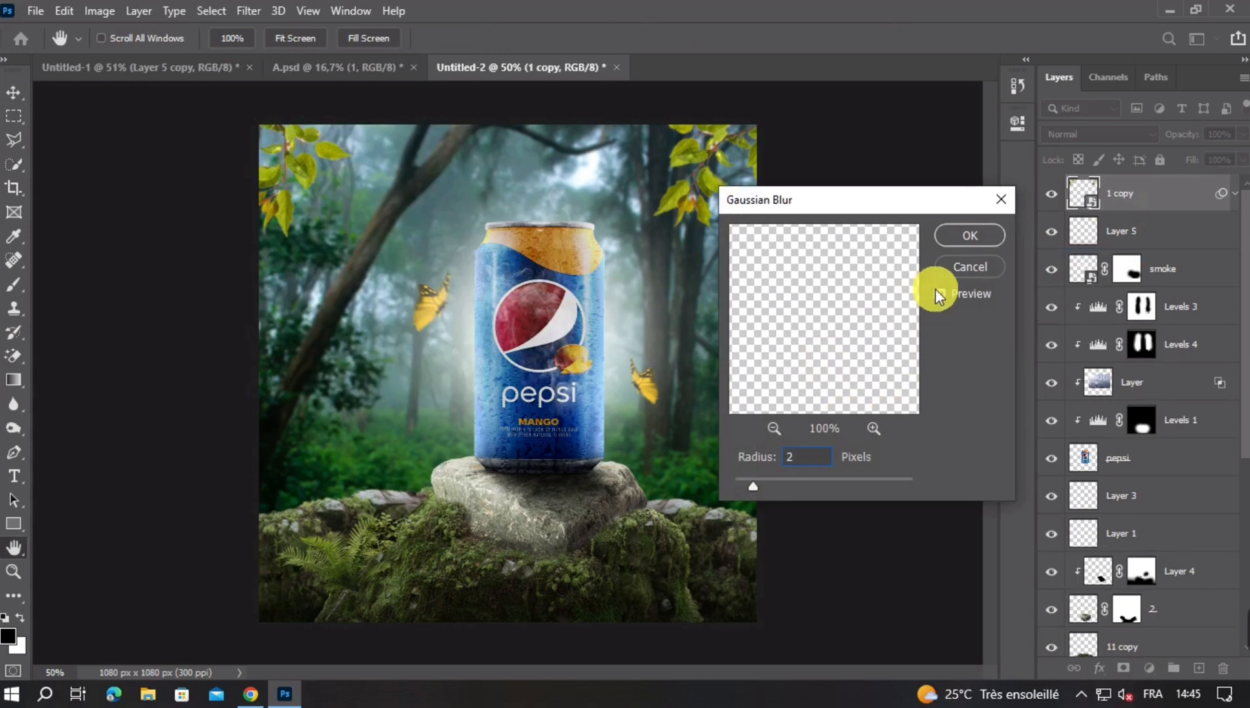
left_click(967, 236)
key("ctrl+minus")
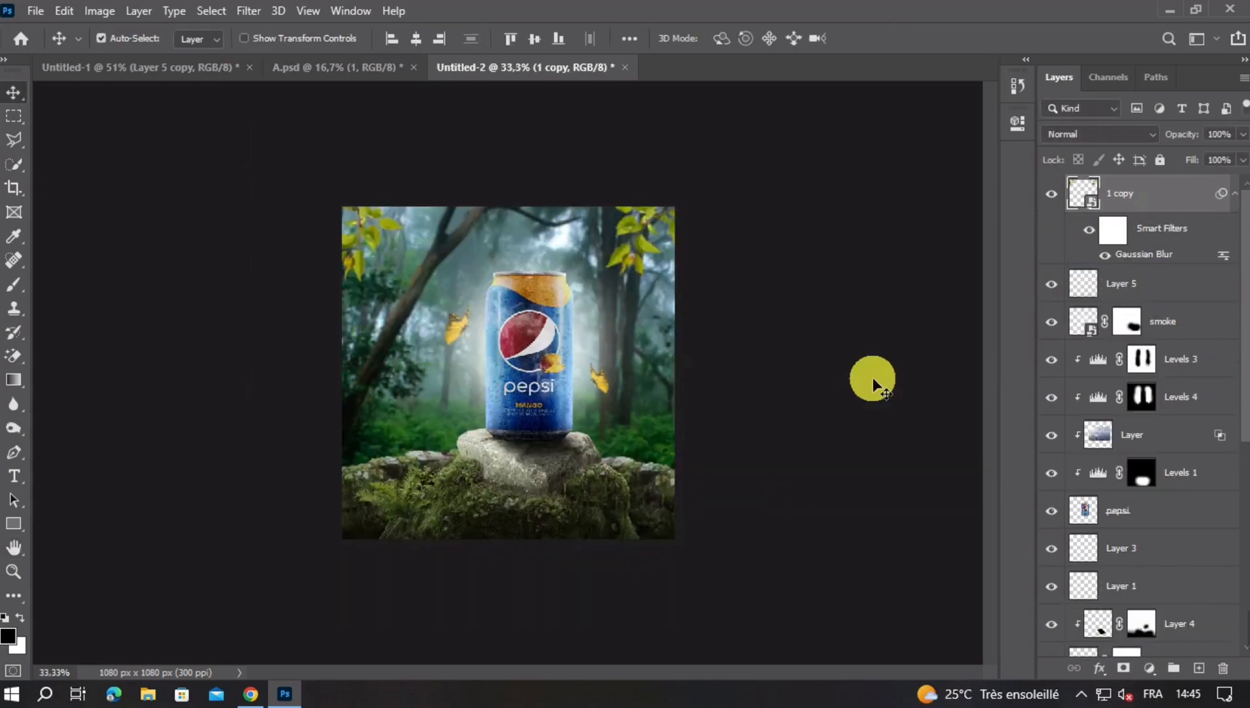
key("ctrl+plus")
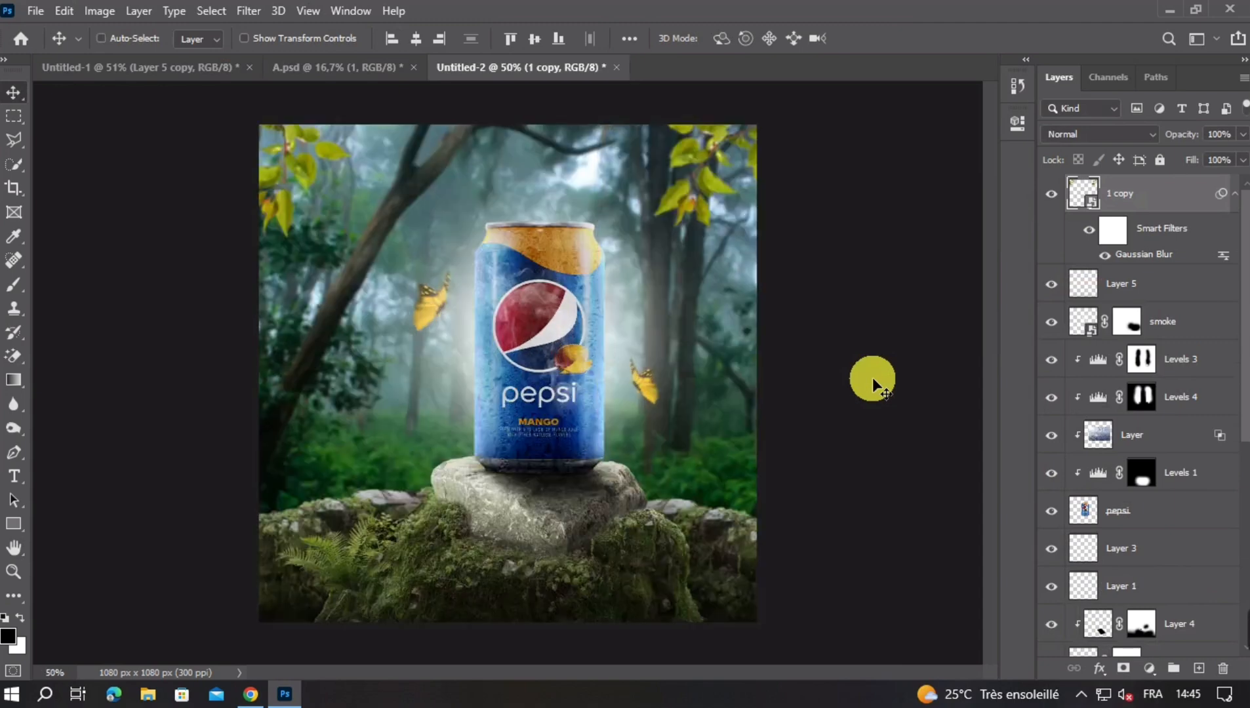
Stamp all visible layers into a new layer above 1 copy and open it in the Camera Raw Filter
left_click(1146, 194)
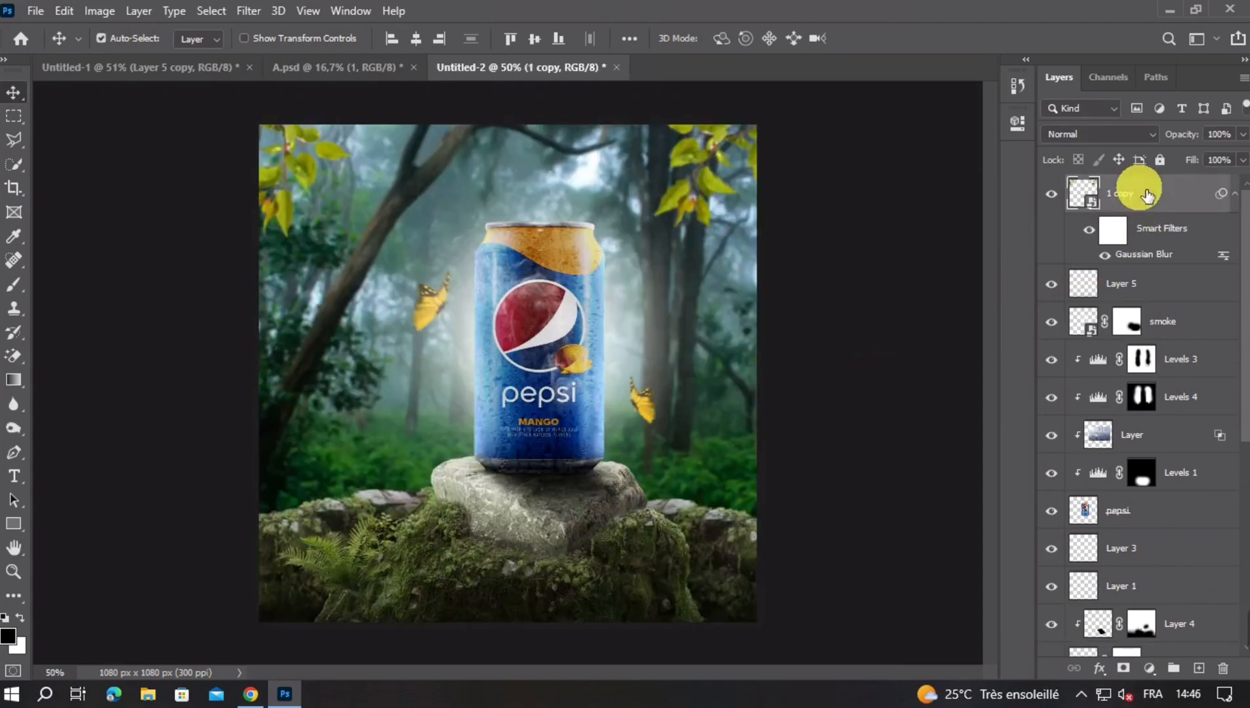
key("ctrl+shift+alt+e")
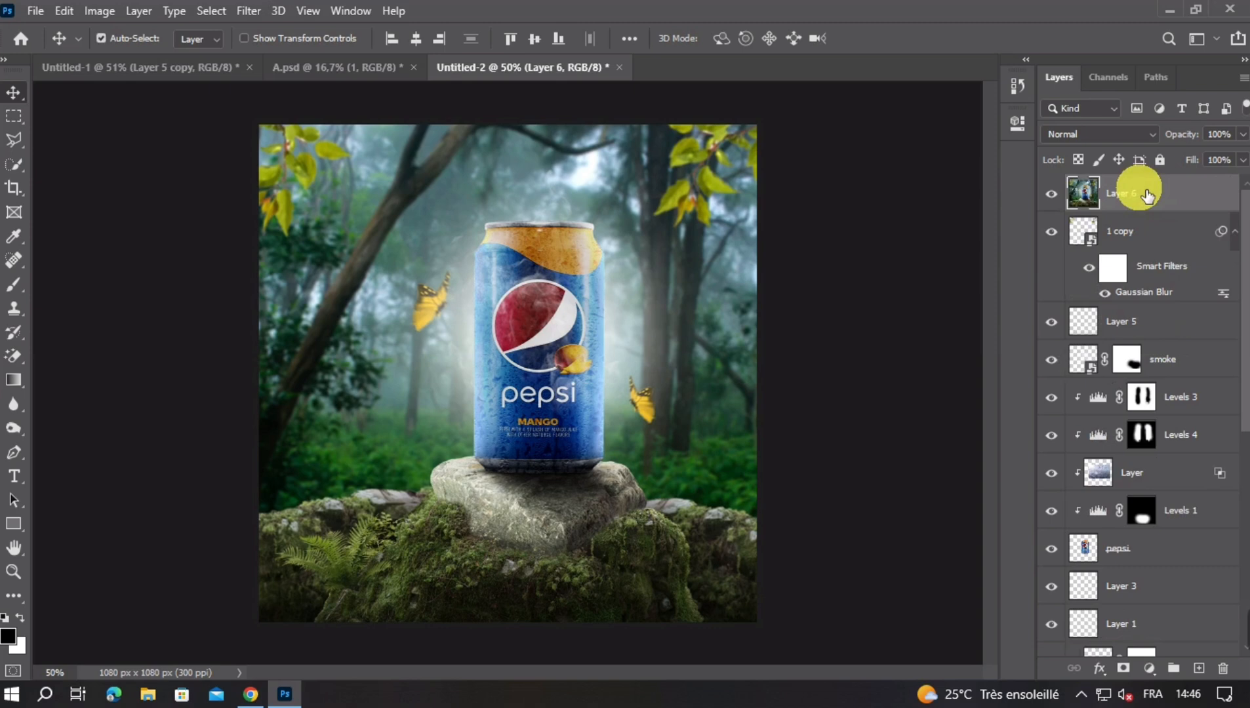
left_click(261, 13)
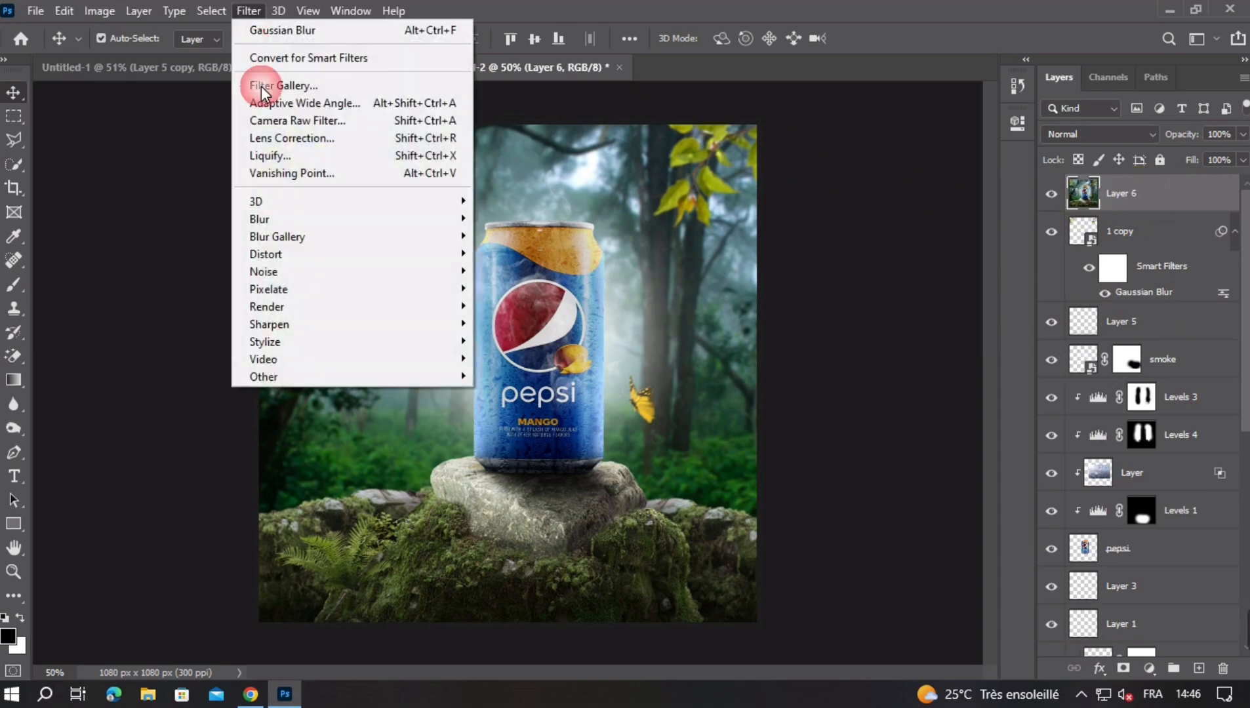
left_click(272, 122)
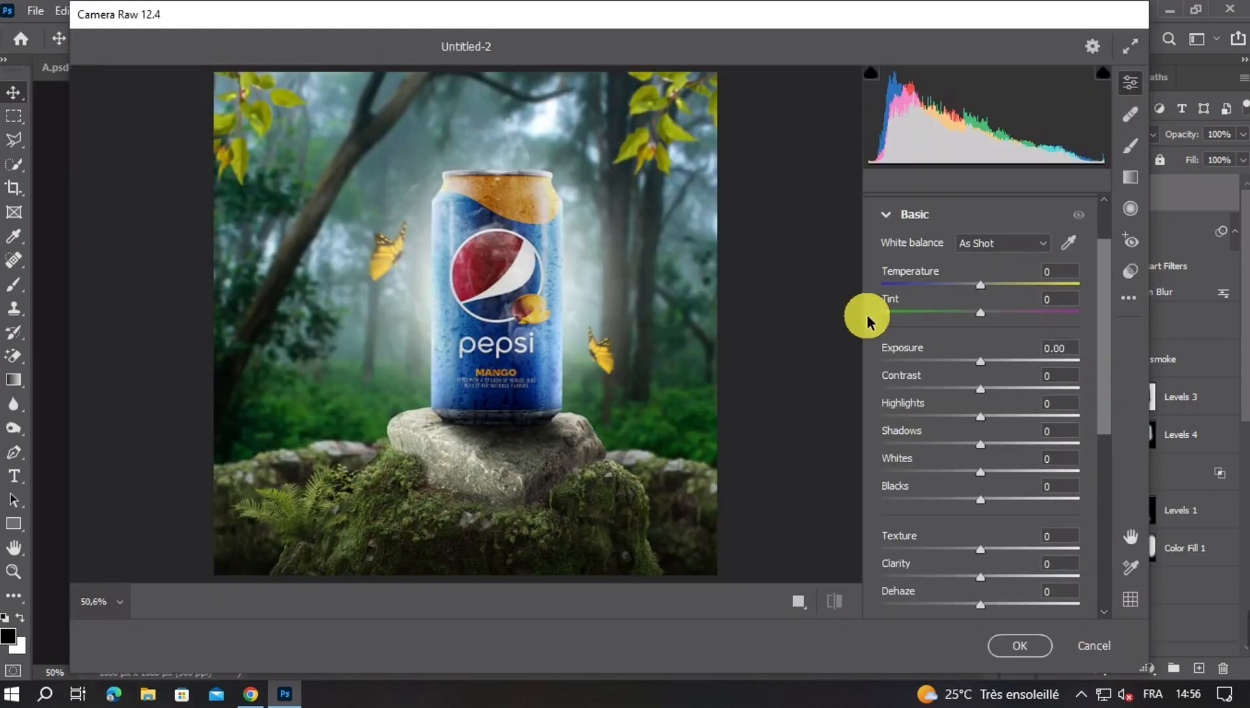
Set the white balance Temperature to -4 and Tint to +4
left_click(1001, 272)
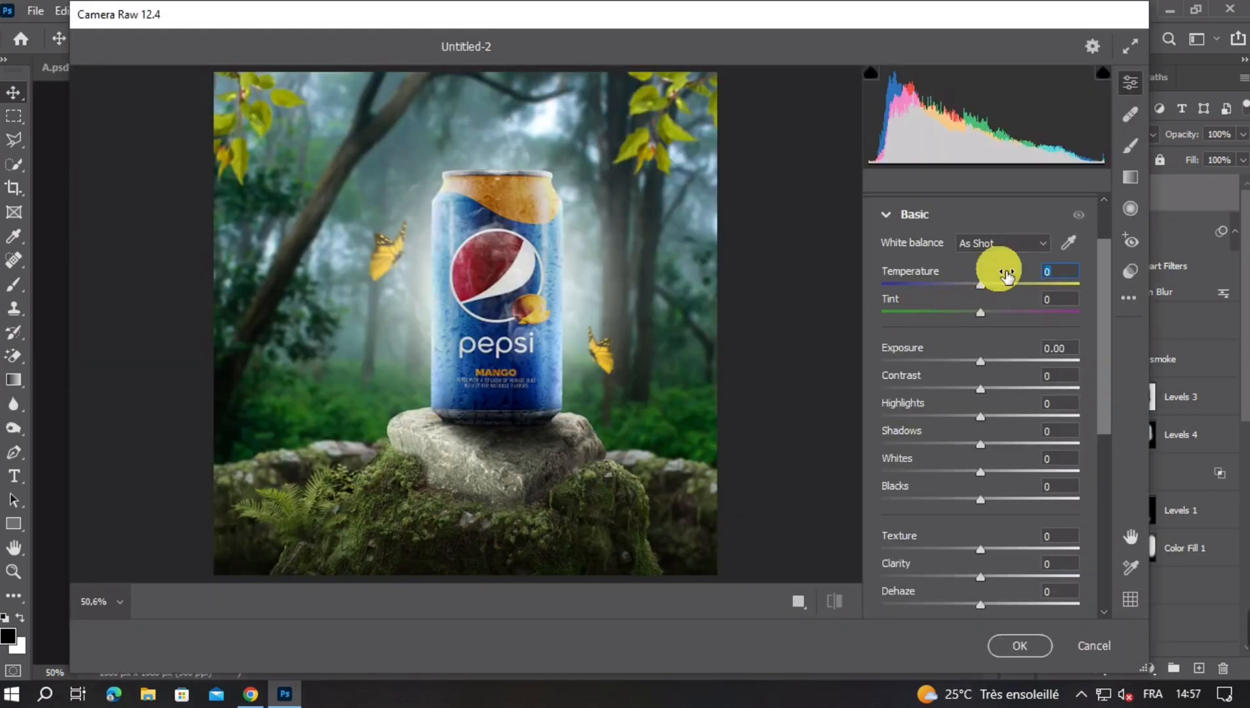
type("-4")
key("Tab")
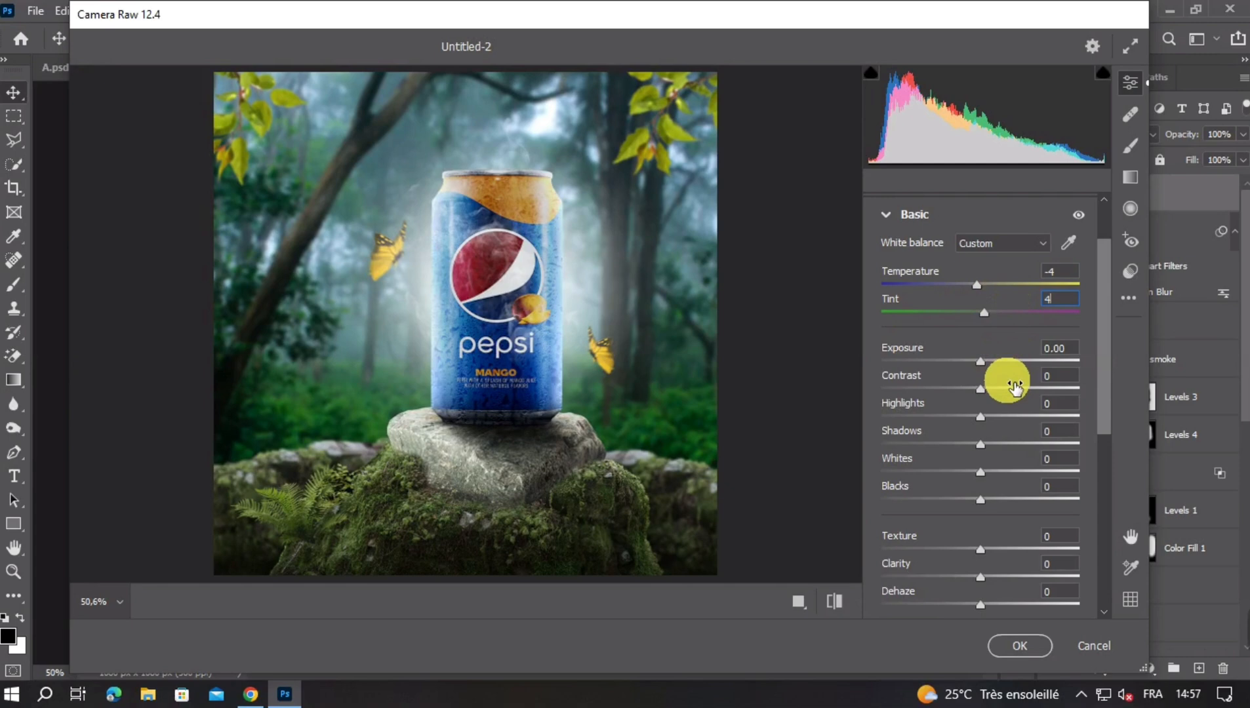
Set Blacks to -6, Texture to +10 and Vibrance to 10 in the Basic adjustments
left_click(997, 477)
type("-6")
key("Tab")
left_click(1018, 543)
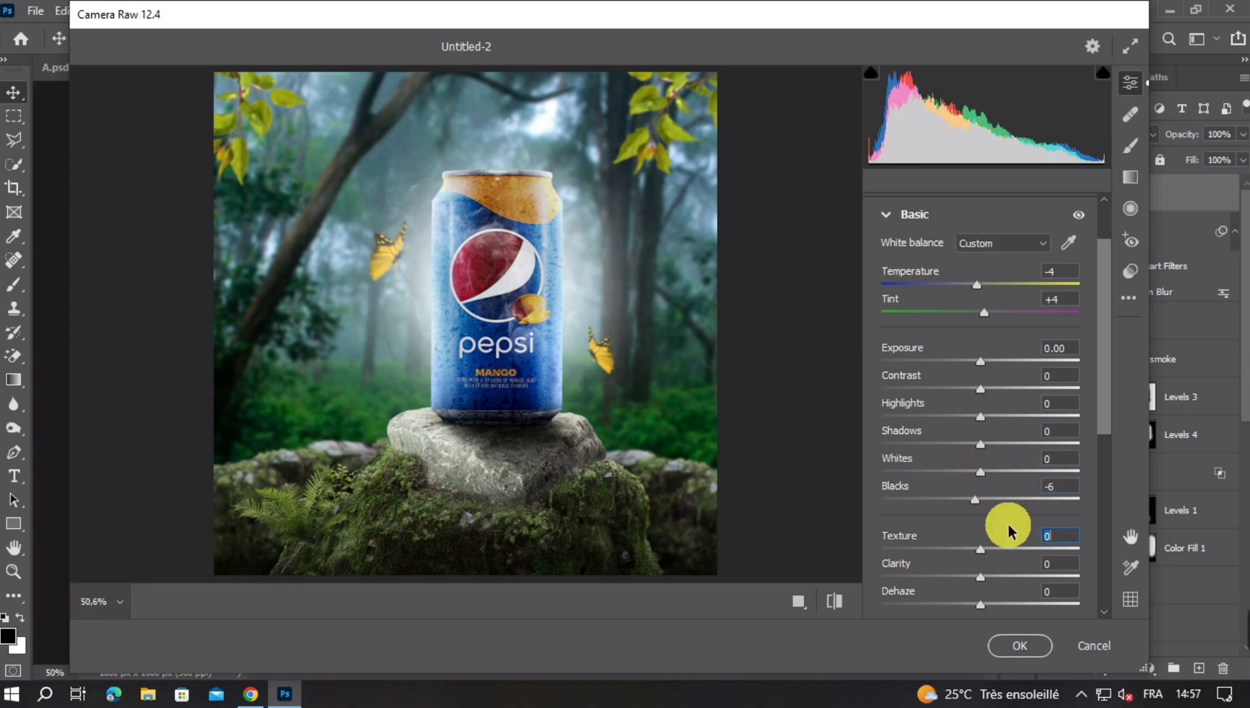
type("10")
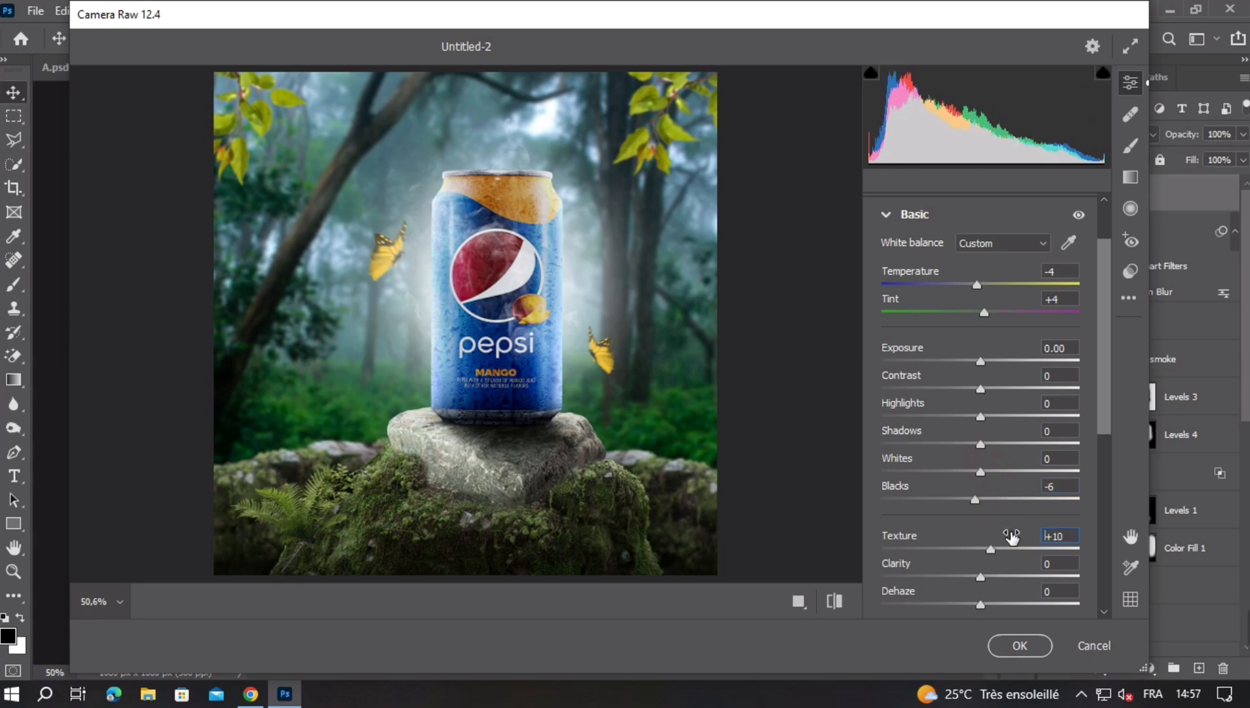
scroll(1003, 531, "down", 3)
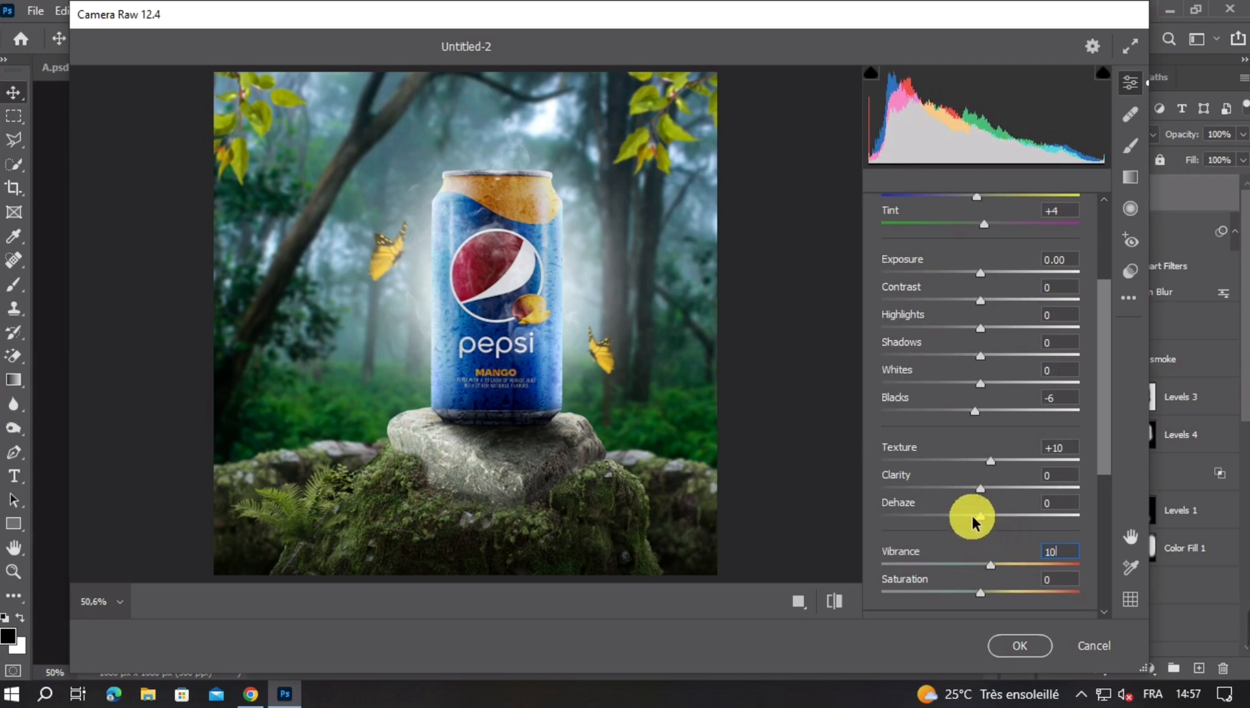
scroll(980, 467, "down", 5)
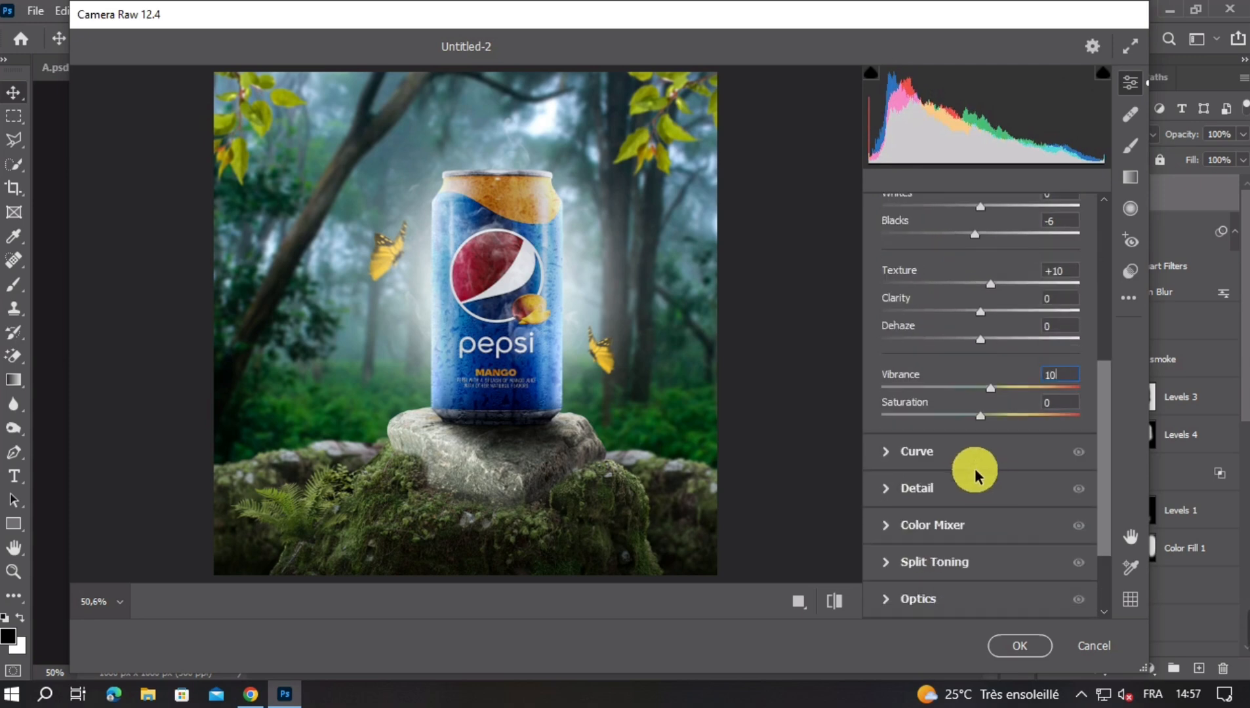
Set Sharpening to 5 in the Detail adjustments
left_click(894, 479)
left_click(1006, 392)
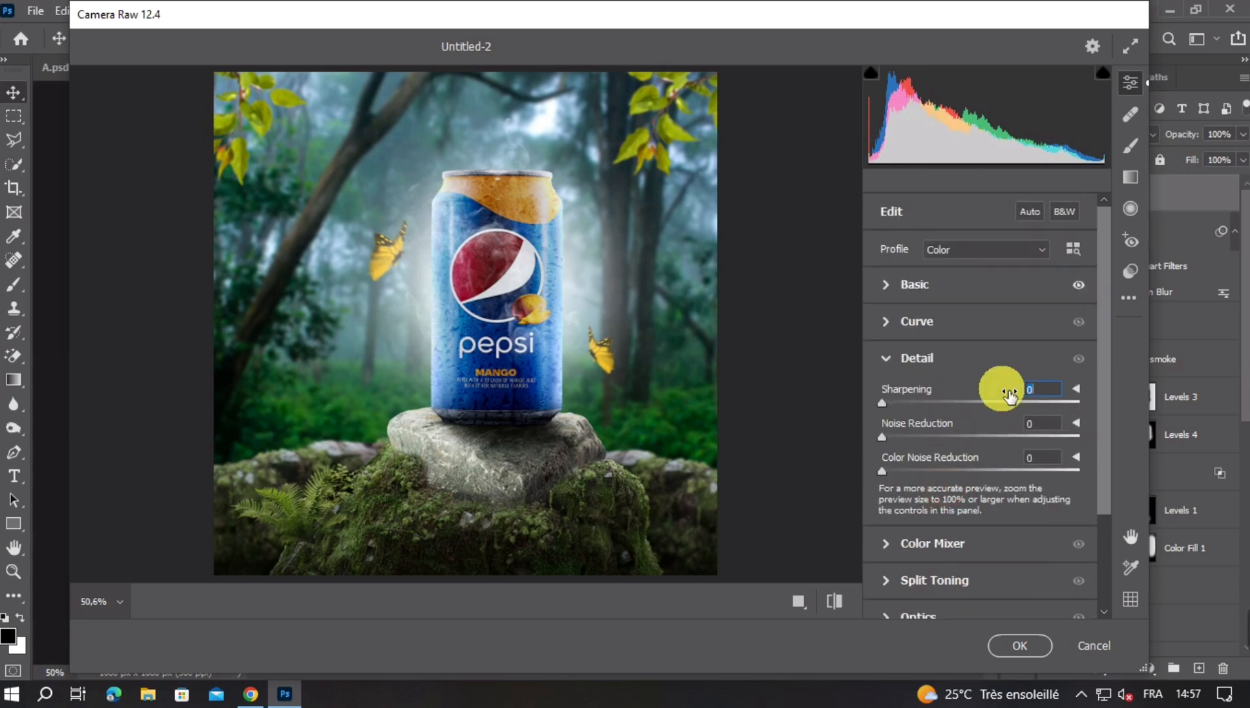
left_click(884, 362)
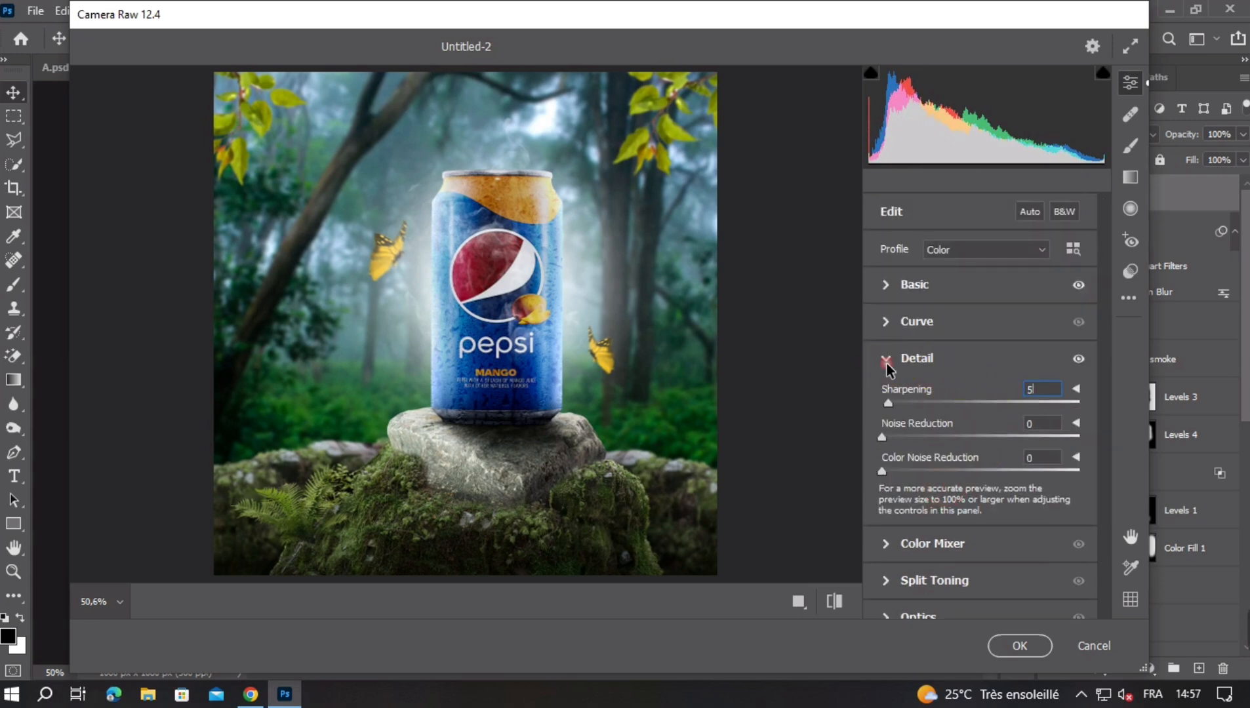
Set Vignetting to -11 in the Effects adjustments and apply the Camera Raw grading to the stamped layer
left_click(883, 544)
left_click(1007, 551)
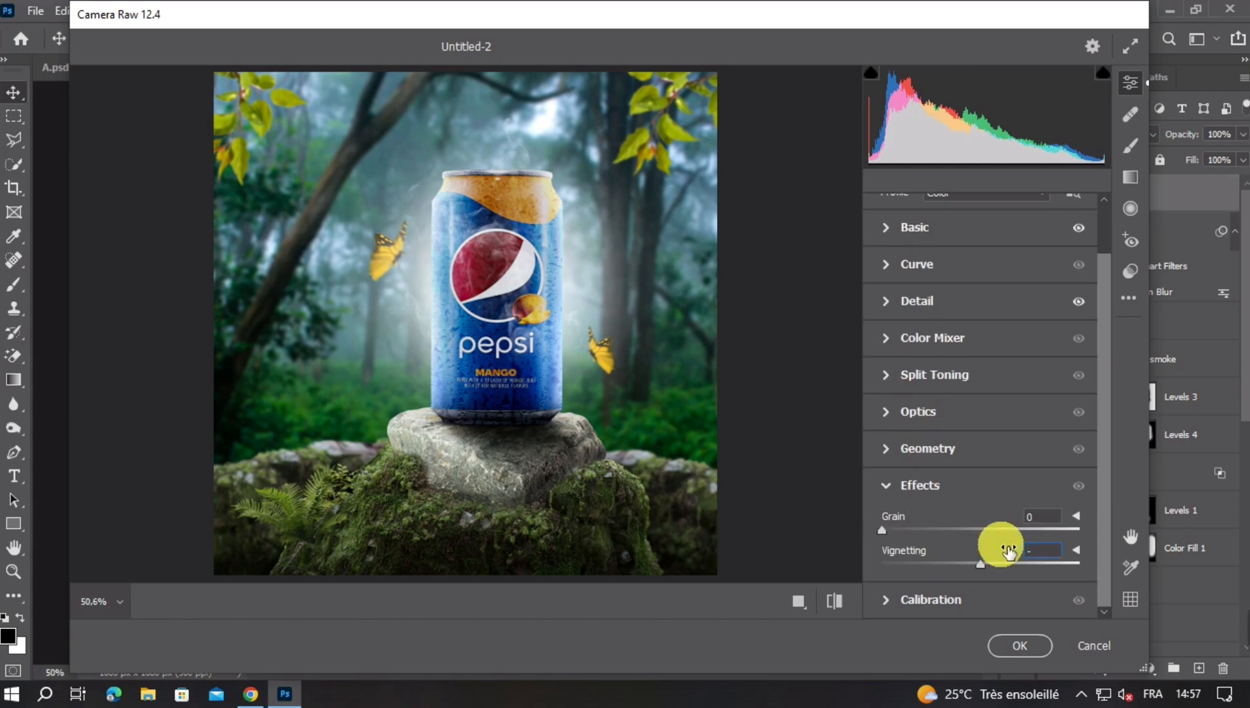
scroll(1025, 410, "up", 2)
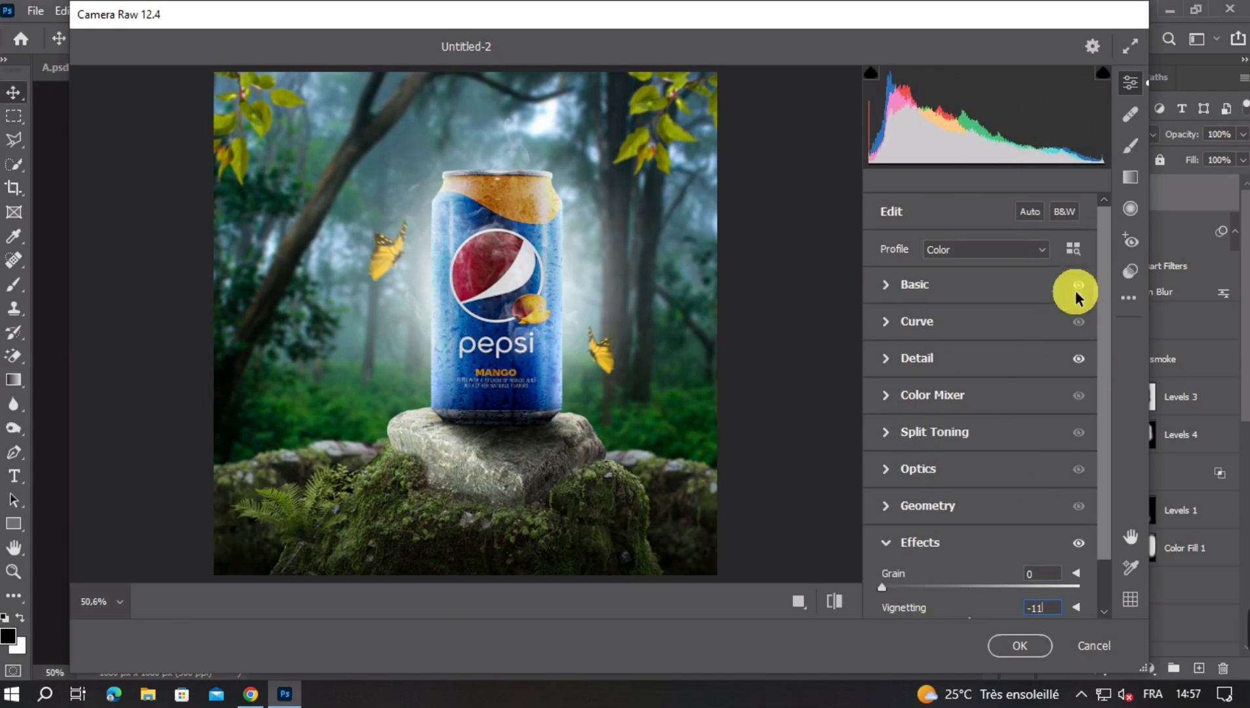
left_click(1019, 648)
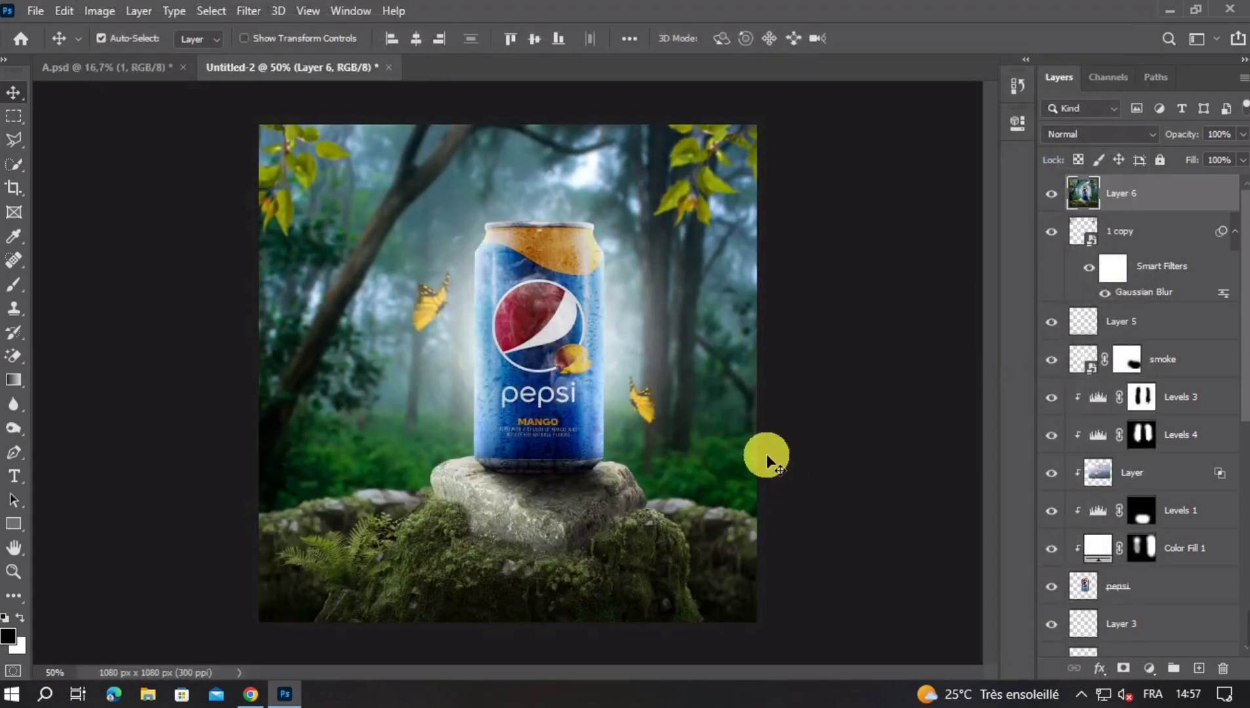
Examine the graded image at several magnifications and compare it with and without Layer 6
key("ctrl+minus")
key("ctrl+minus")
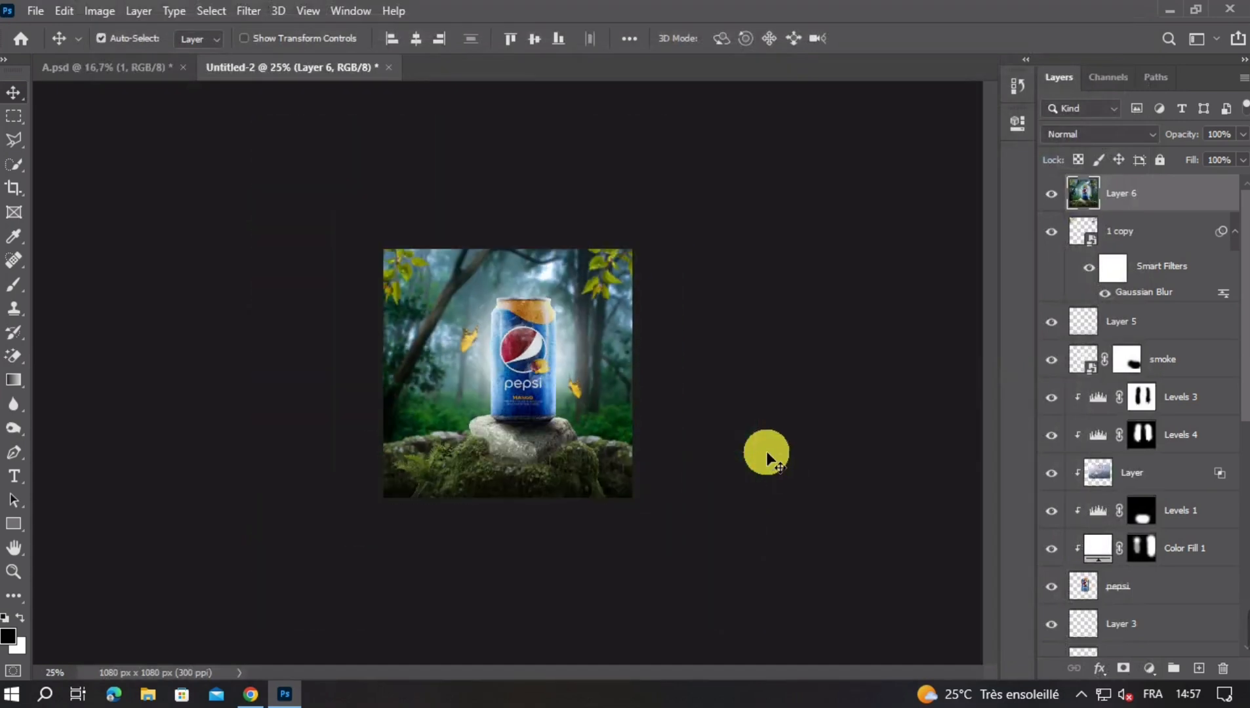
key("ctrl+plus")
key("ctrl+plus")
key("ctrl+plus")
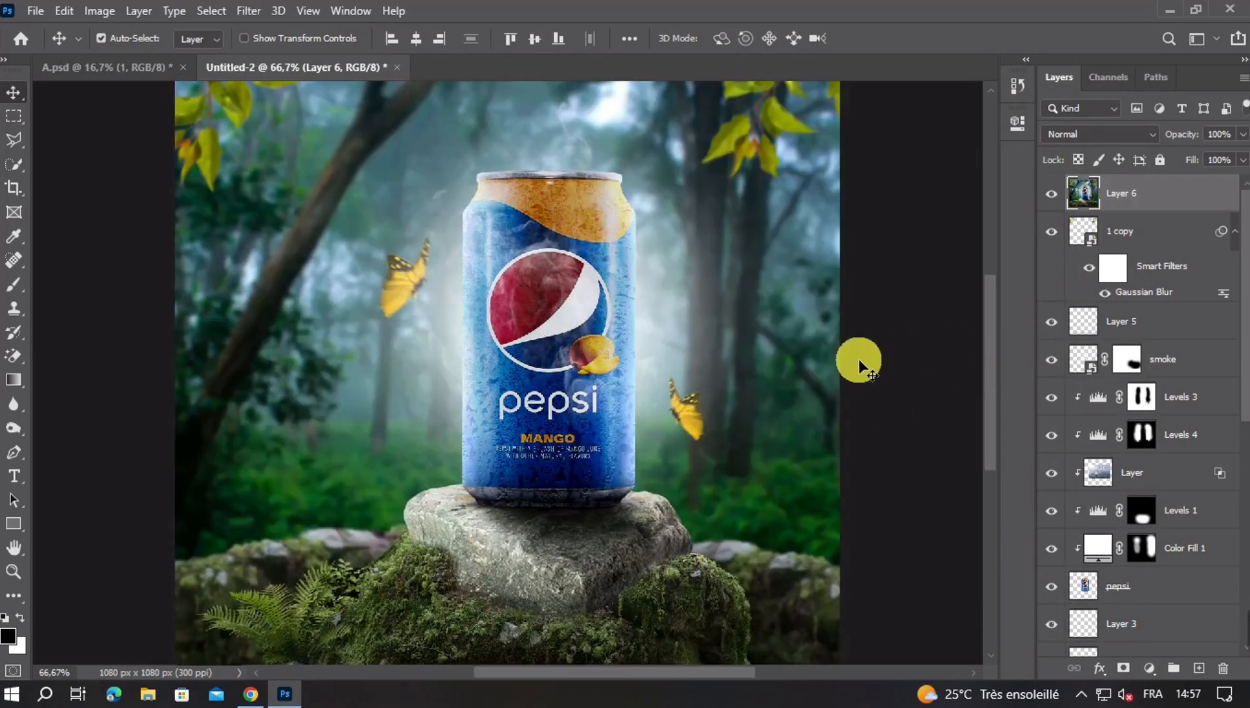
key("ctrl+minus")
left_click(1054, 194)
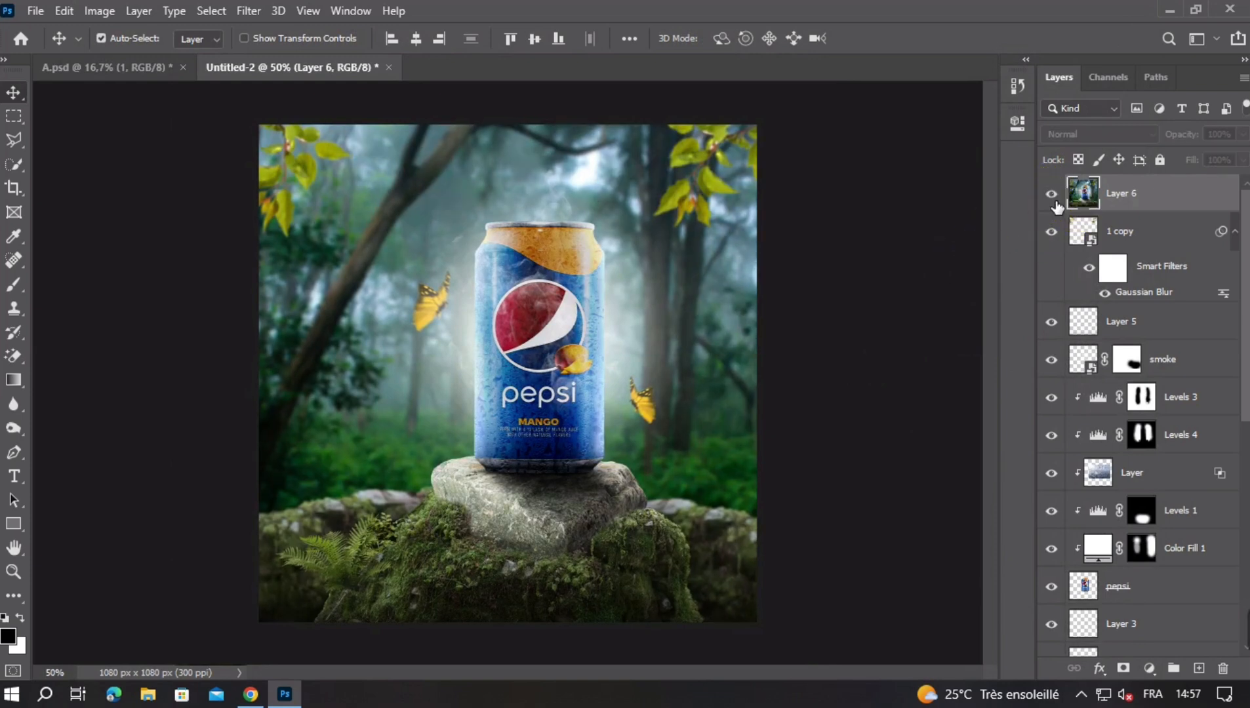
left_click(1051, 193)
Inspect the finished composite as a whole and up close, from the corner branches down to the mossy rock
key("ctrl+minus")
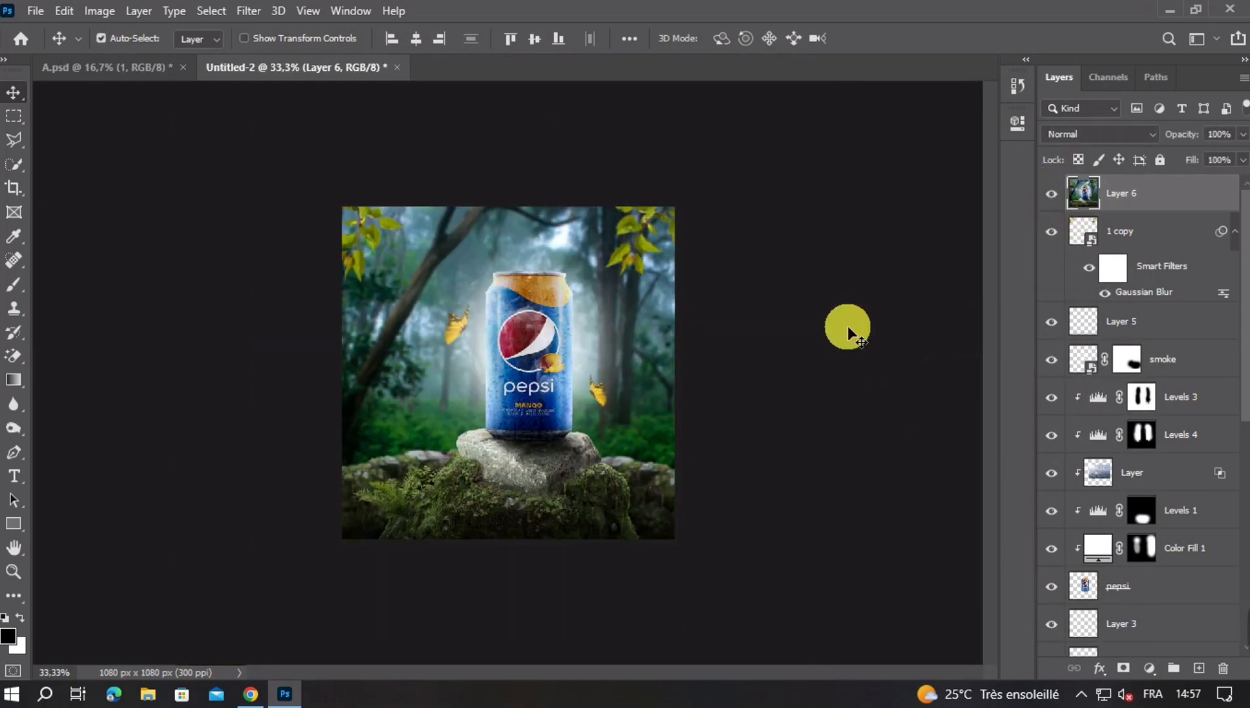
key("ctrl+minus")
key("ctrl+plus")
key("ctrl+plus")
key("ctrl+plus")
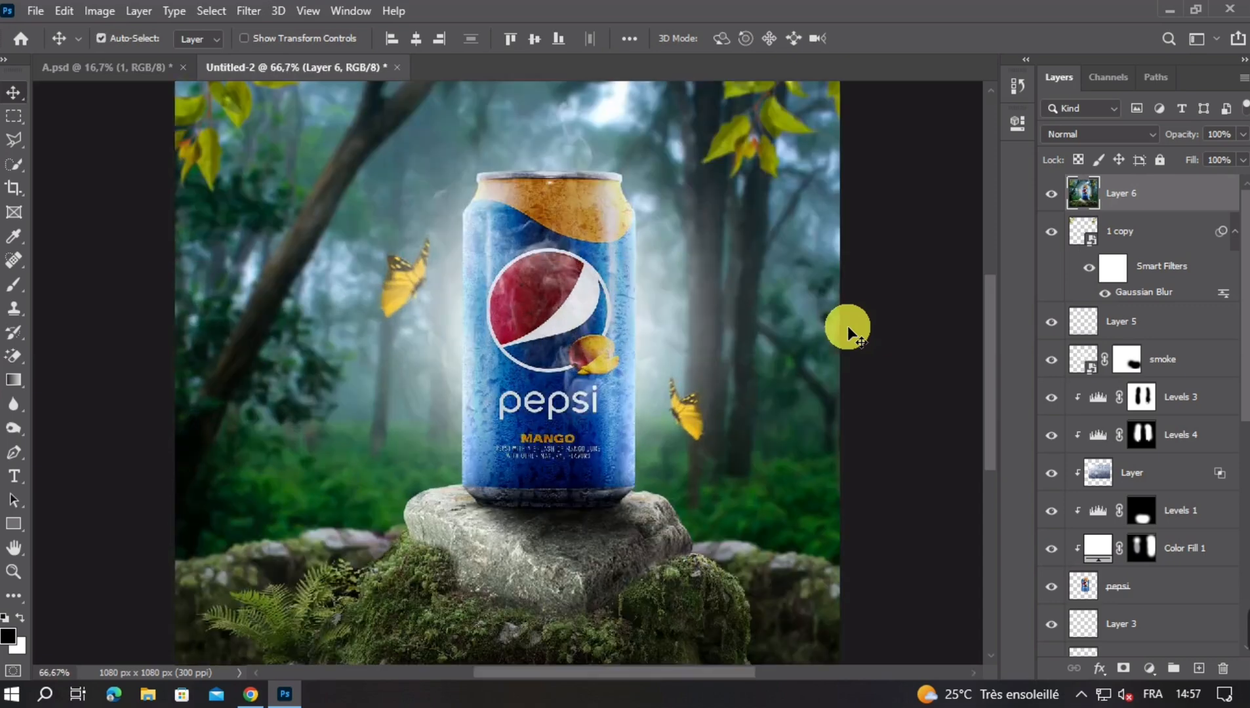
scroll(830, 338, "down", 5)
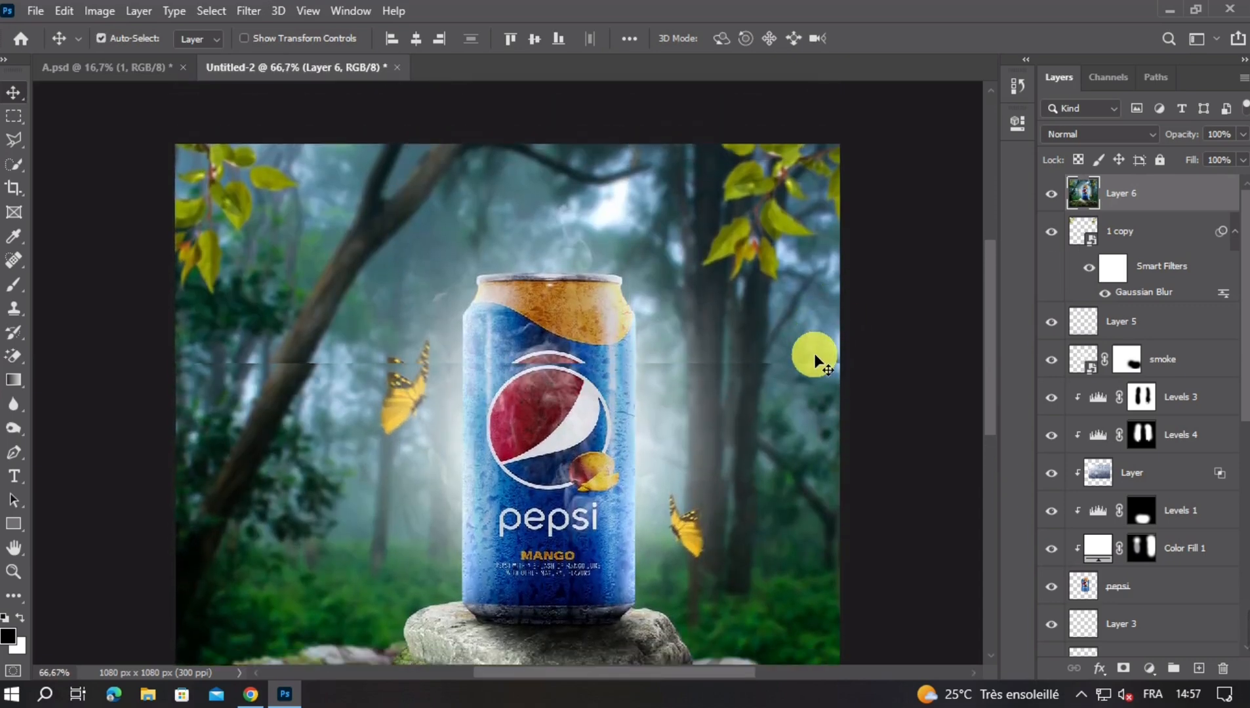
scroll(812, 370, "down", 3)
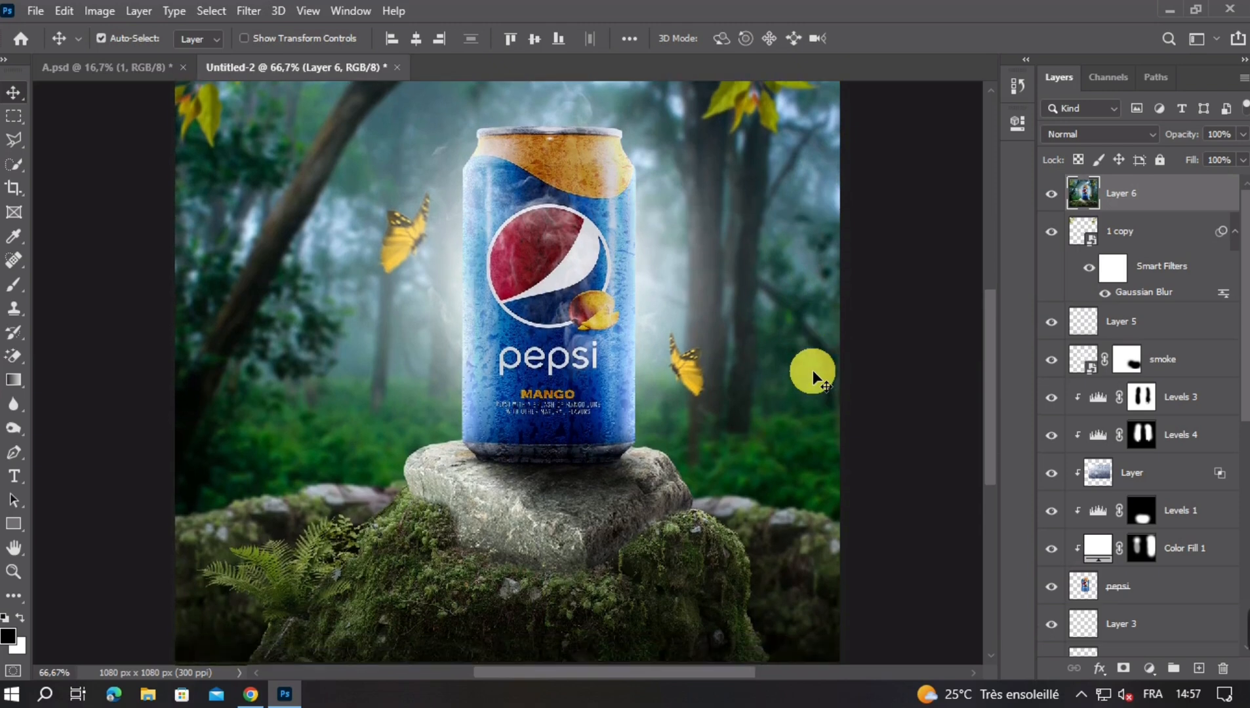
key("ctrl+minus")
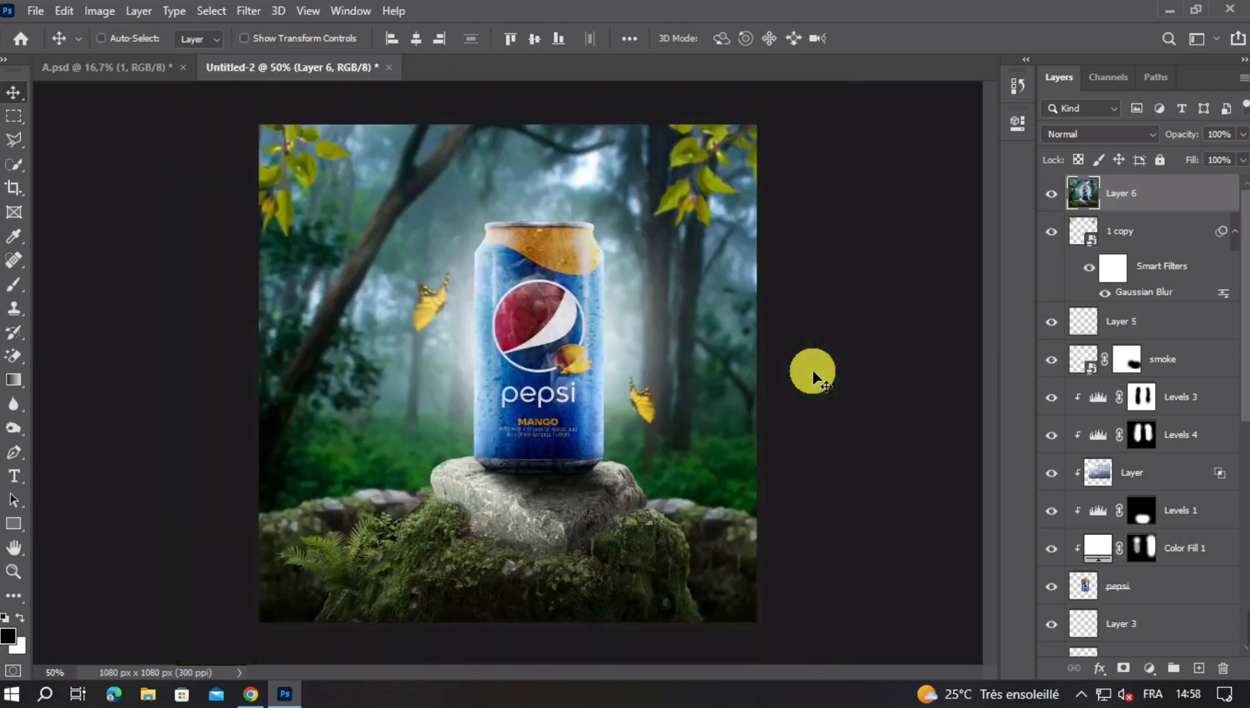